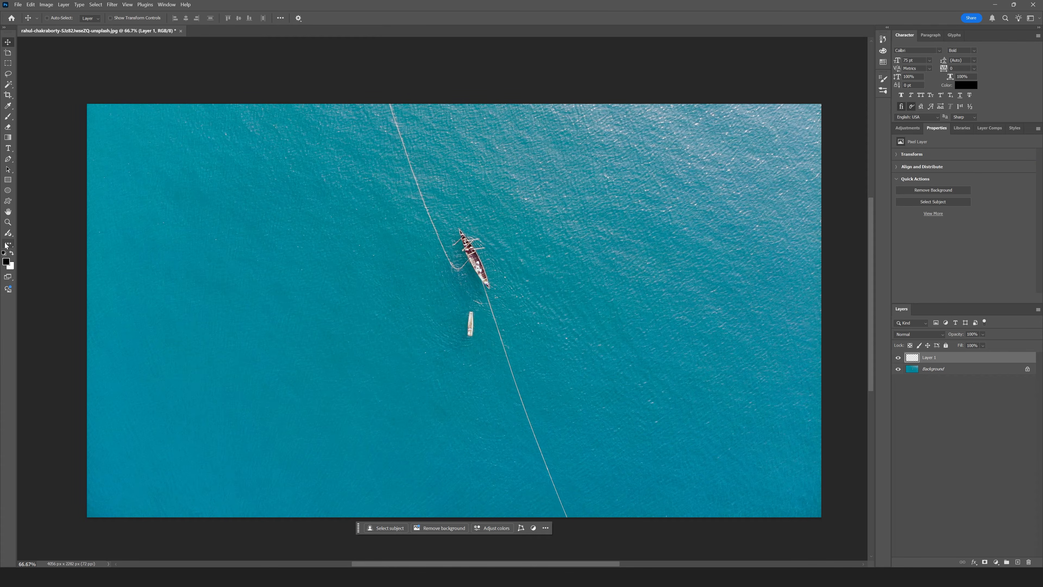
Remove the long ropes, the small white boat and the rope loop from the sea on Layer 1 with the Spot Healing Brush.
click(6, 245)
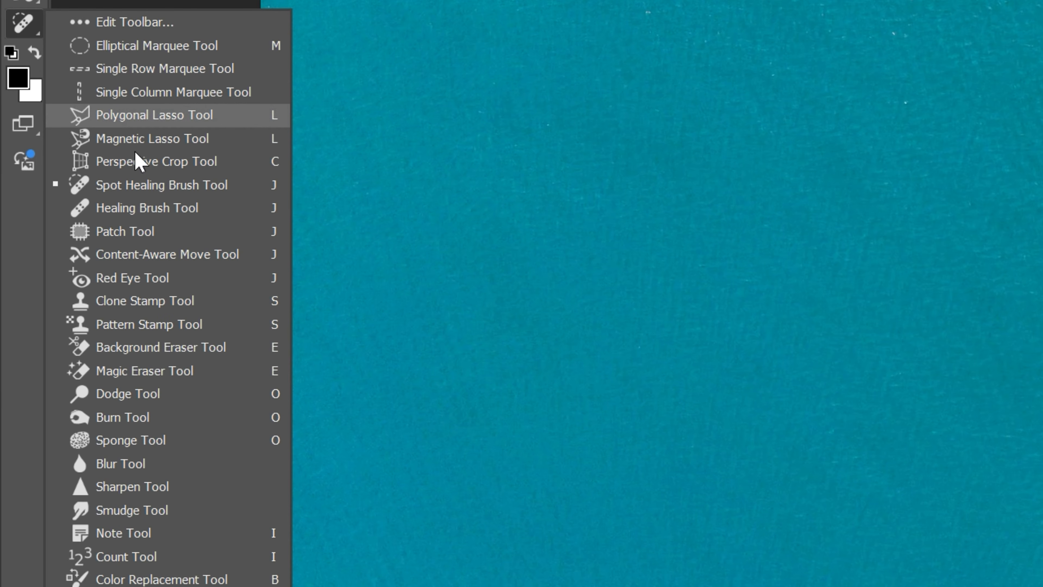
click(49, 299)
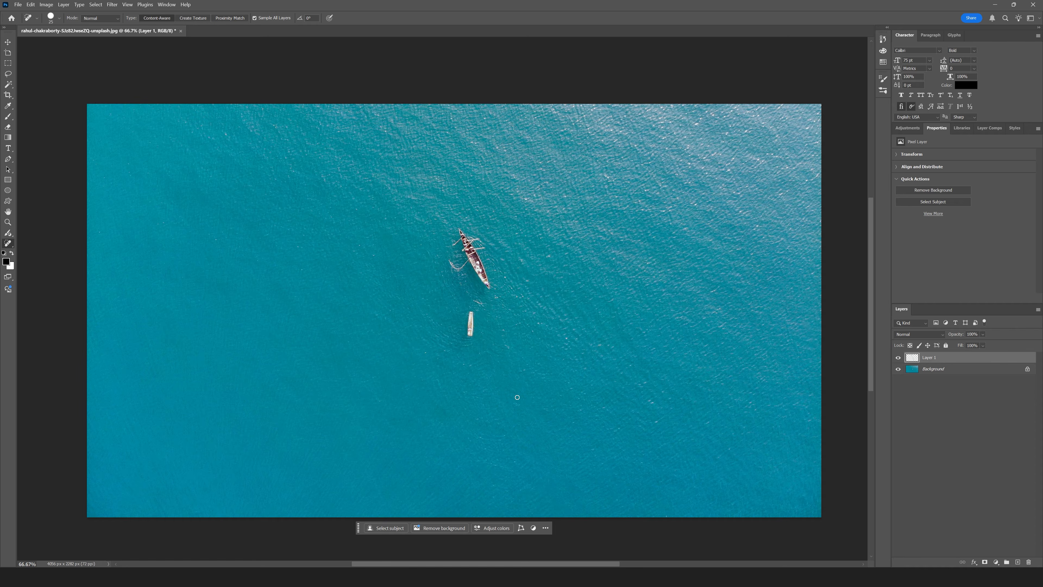
scroll(460, 290, up, 5)
mouse_move(480, 283)
mouse_down()
mouse_move(480, 316)
mouse_move(478, 363)
mouse_up()
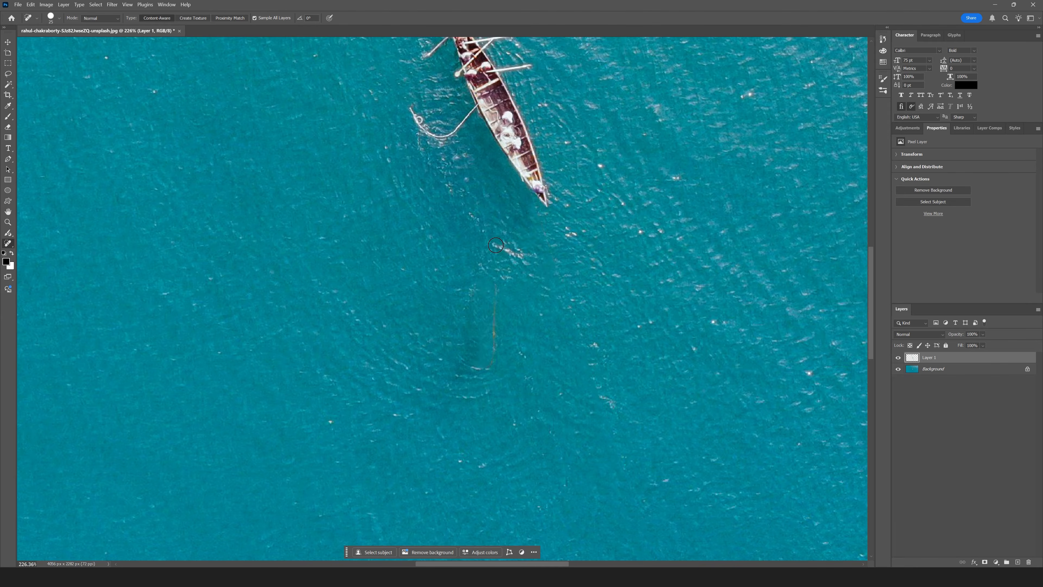
drag(495, 287, 493, 357)
key(space)
drag(538, 266, 506, 431)
mouse_move(377, 272)
mouse_down()
mouse_move(381, 285)
mouse_move(440, 278)
mouse_up()
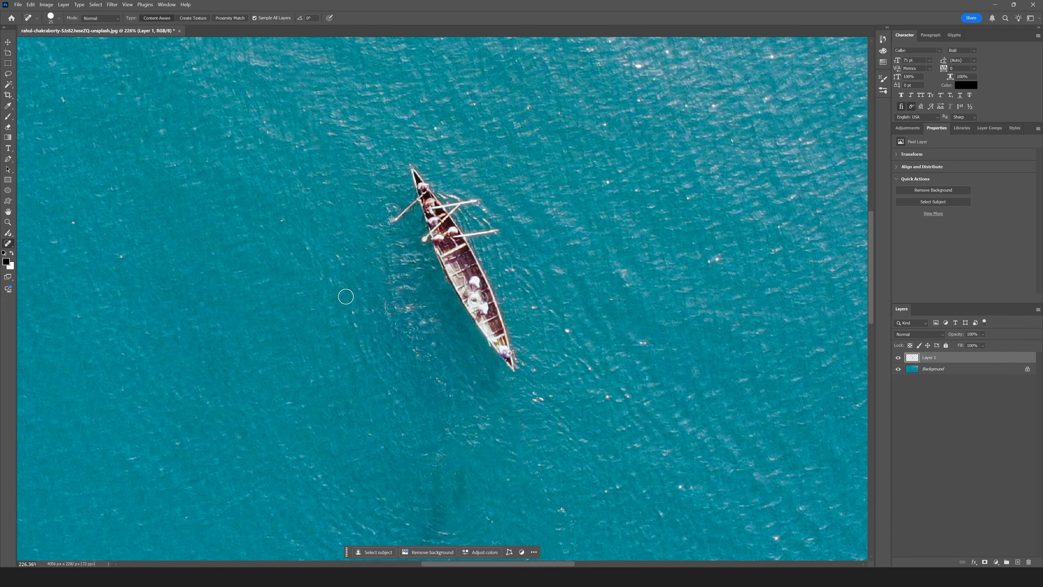
Paint out the large boat and its oars with the Spot Healing Brush.
drag(387, 222, 415, 200)
drag(486, 200, 442, 210)
drag(504, 229, 453, 235)
mouse_move(514, 368)
mouse_down()
mouse_move(452, 223)
mouse_move(431, 224)
mouse_move(509, 362)
mouse_move(442, 217)
mouse_move(477, 290)
mouse_move(426, 238)
mouse_up()
scroll(497, 362, down, 7)
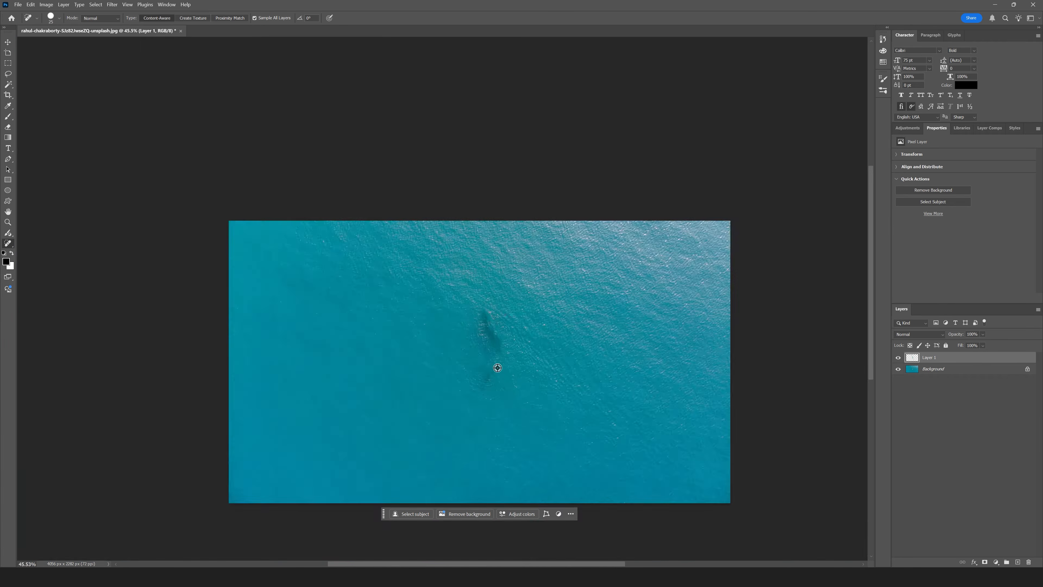
Enlarge the healing brush and blend away the dark shadow patches left where the boats were.
scroll(497, 365, up, 3)
key(bracketright)
key(bracketright)
key(bracketright)
key(bracketright)
key(bracketright)
key(bracketright)
key(bracketright)
key(bracketright)
key(bracketright)
key(bracketright)
key(bracketright)
key(bracketright)
click(494, 309)
drag(481, 268, 492, 287)
scroll(438, 408, up, 4)
key(bracketright)
key(bracketright)
key(bracketright)
click(505, 349)
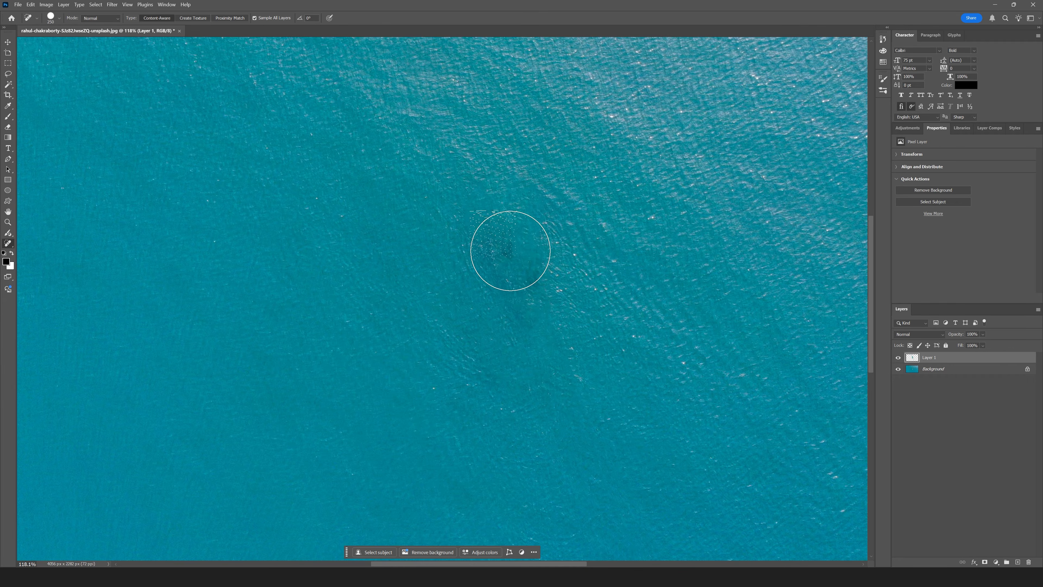
click(516, 255)
Return to the Move tool and open Save for Web for the retouched sea image.
scroll(507, 356, down, 5)
scroll(486, 424, down, 3)
scroll(493, 427, up, 4)
key(v)
key(ctrl+alt+shift+s)
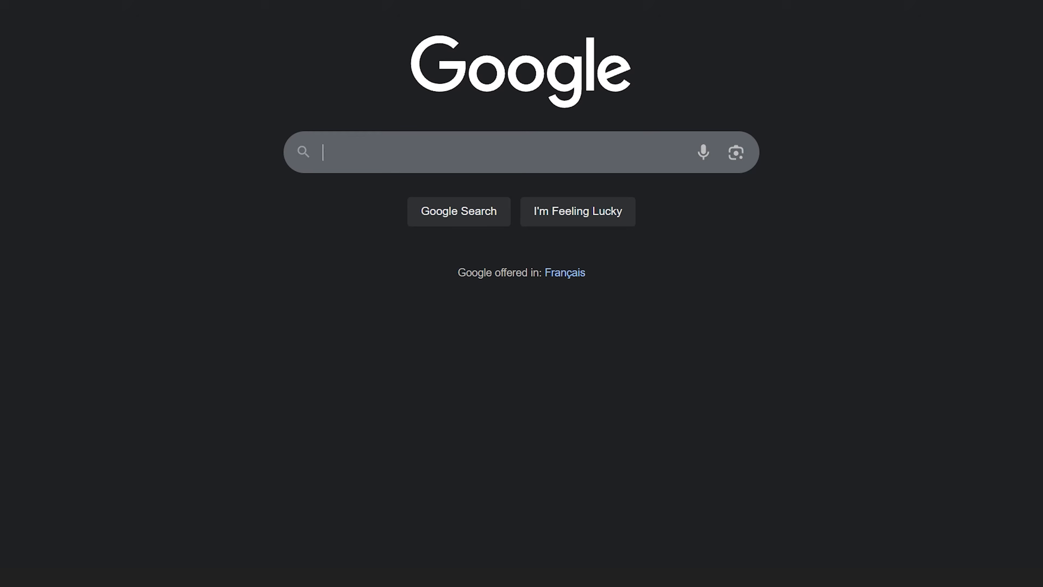
Switch to the browser, go to snazzymaps.com and open the BP Event Map 1 style from the most recent styles.
text(snazzymaps.com)
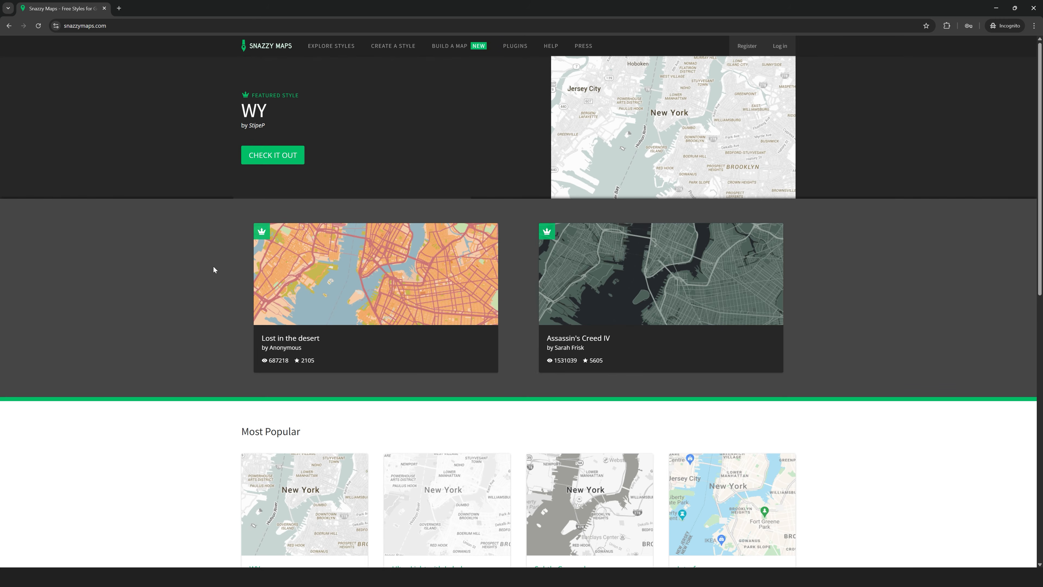
scroll(213, 266, down, 5)
scroll(756, 427, down, 3)
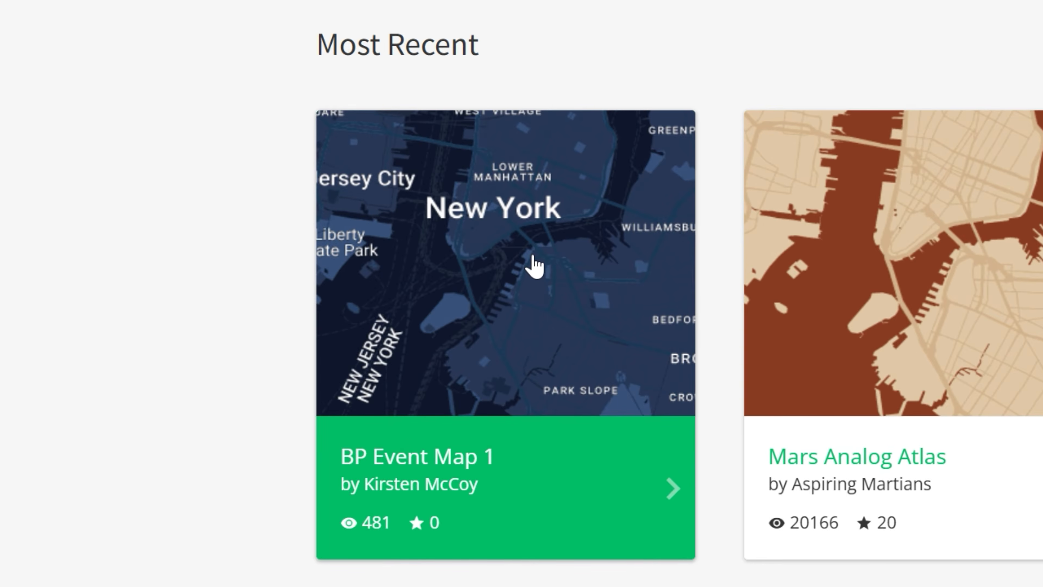
click(476, 312)
click(358, 391)
Examine the BP Event Map 1 style at a wider scale, from New York toward the south.
scroll(460, 385, down, 3)
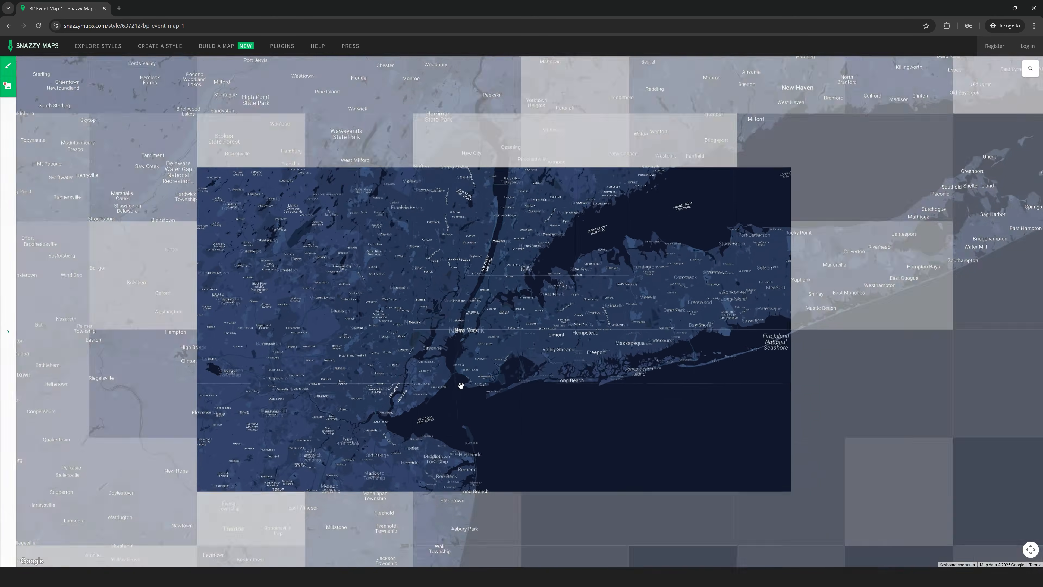
drag(518, 497, 503, 163)
drag(407, 472, 569, 123)
drag(538, 411, 444, 192)
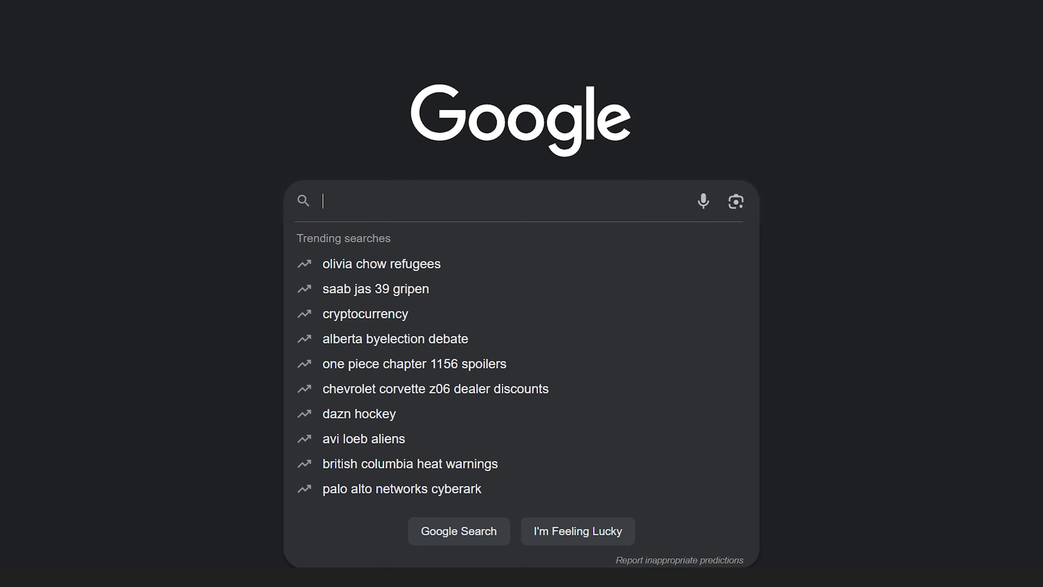
Search Google for "WWII planes top down view" and show the image results.
text(WWII planes top )
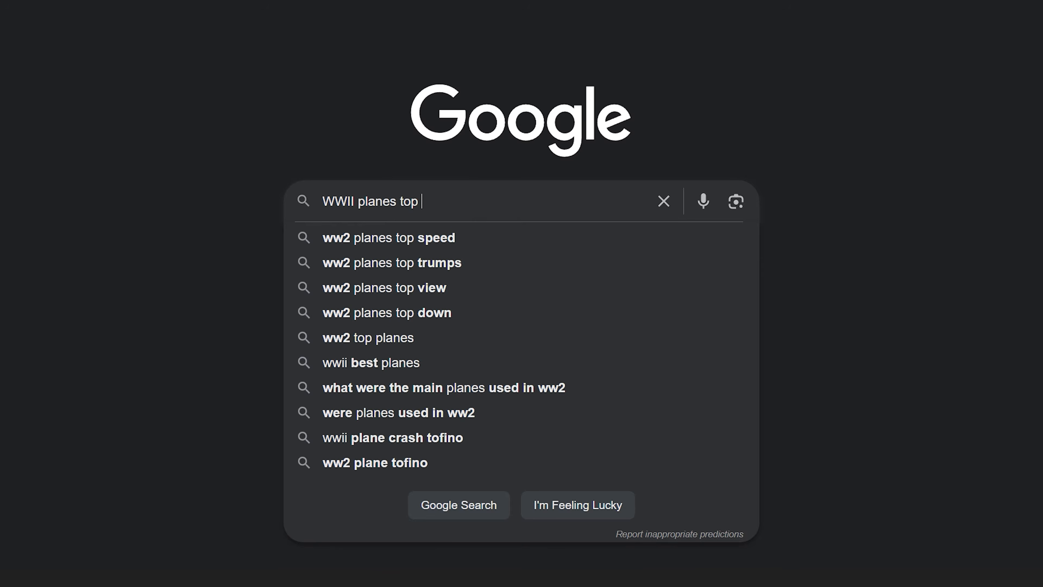
text(down view)
key(Return)
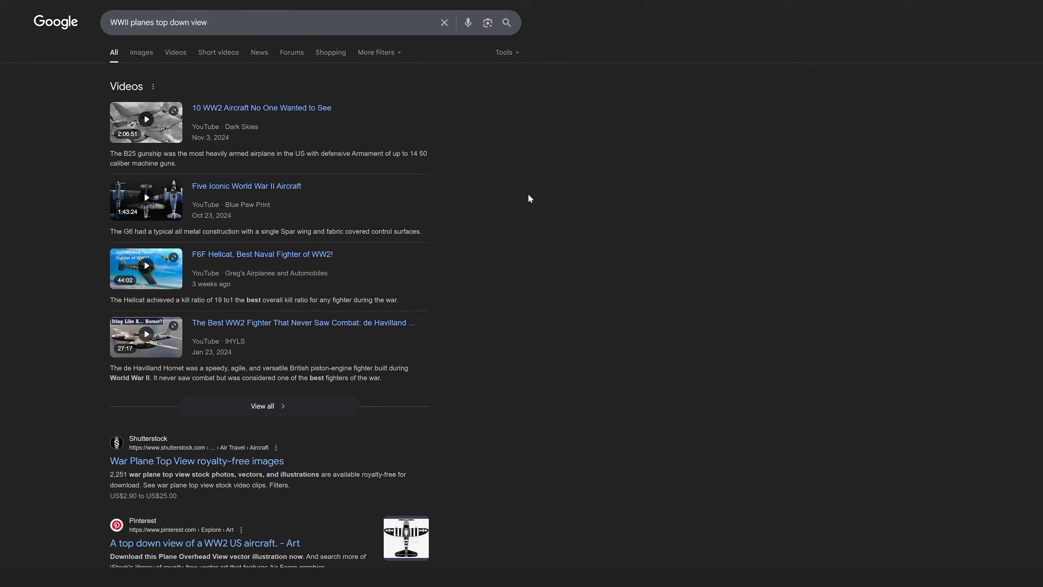
click(141, 54)
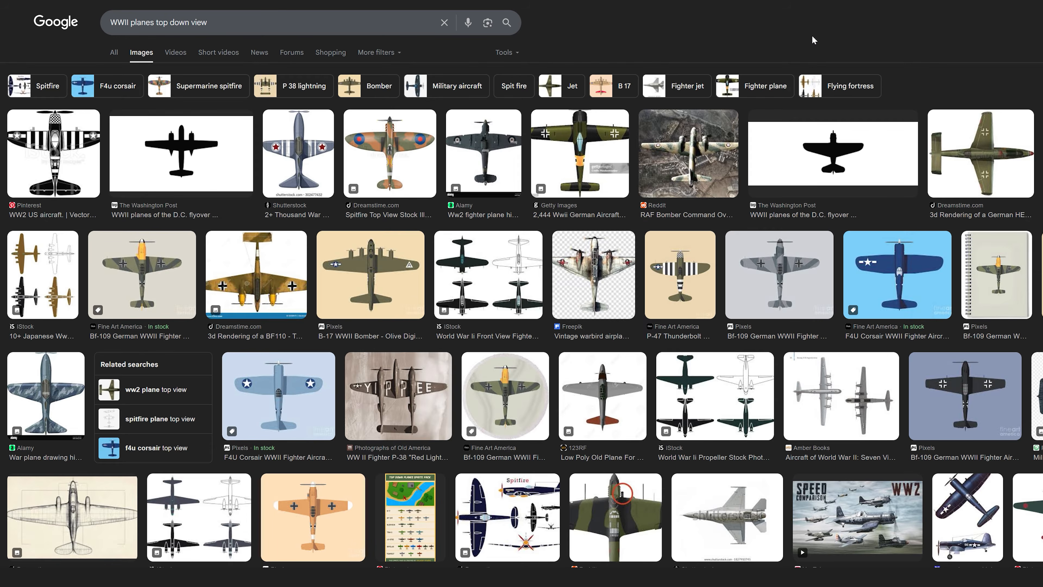
Change the image search to "WWII battleship top down view".
double_click(146, 22)
text(battleship)
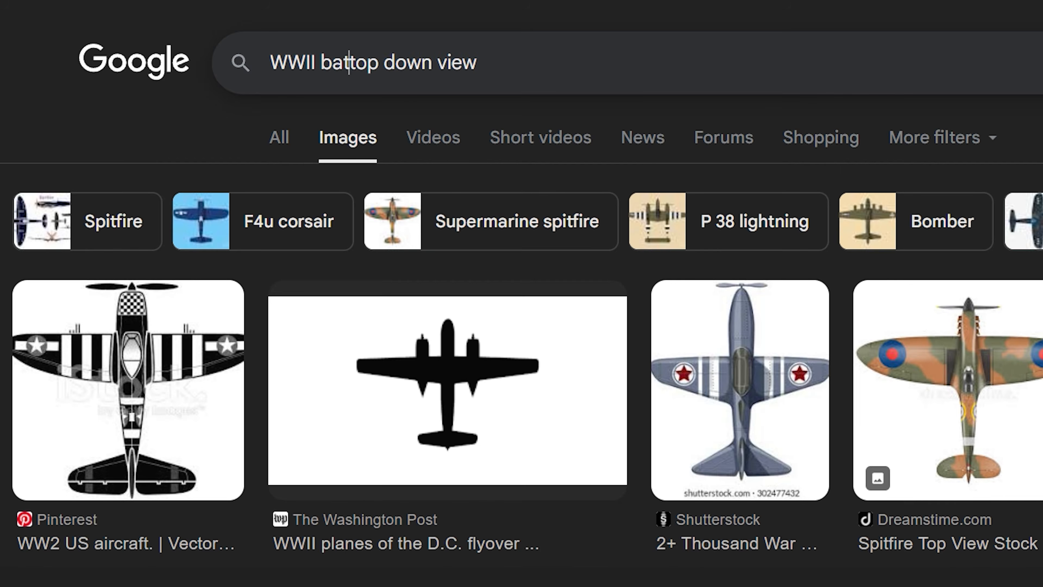
key(Return)
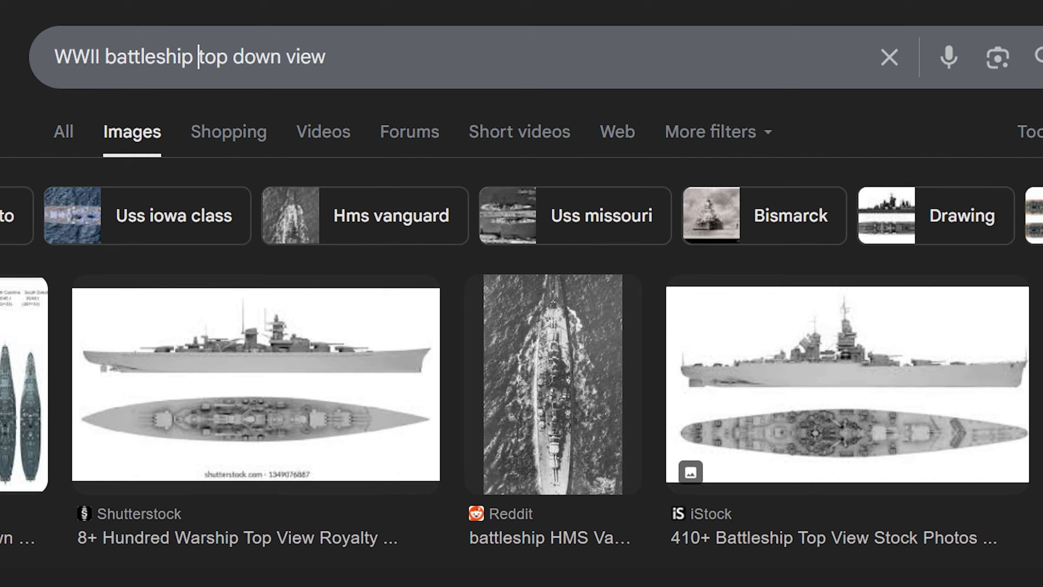
Search images for "WWII battleship" and refine the query to "WWII battleship illustration".
drag(168, 22, 220, 22)
key(BackSpace)
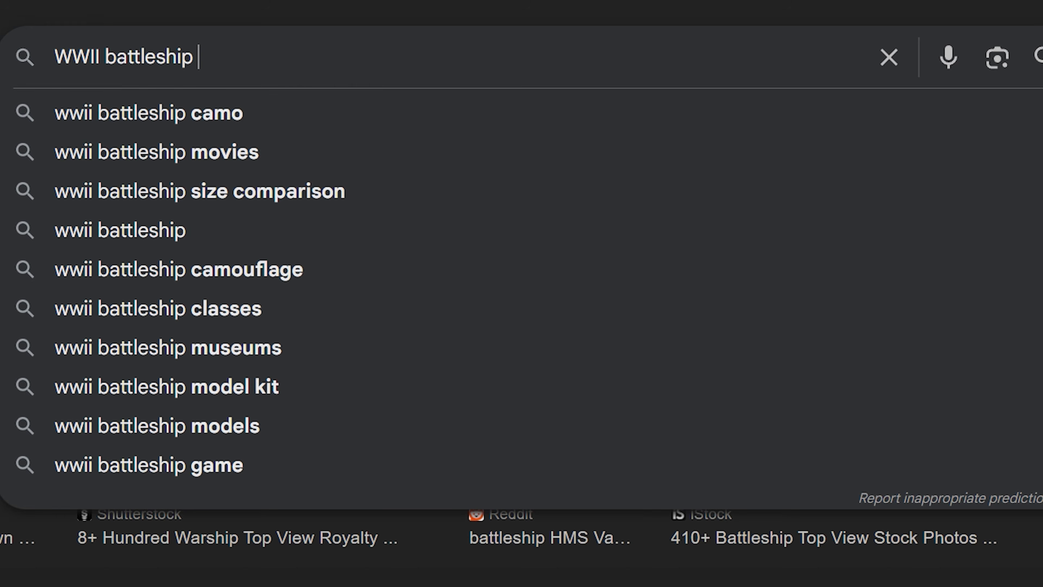
key(Return)
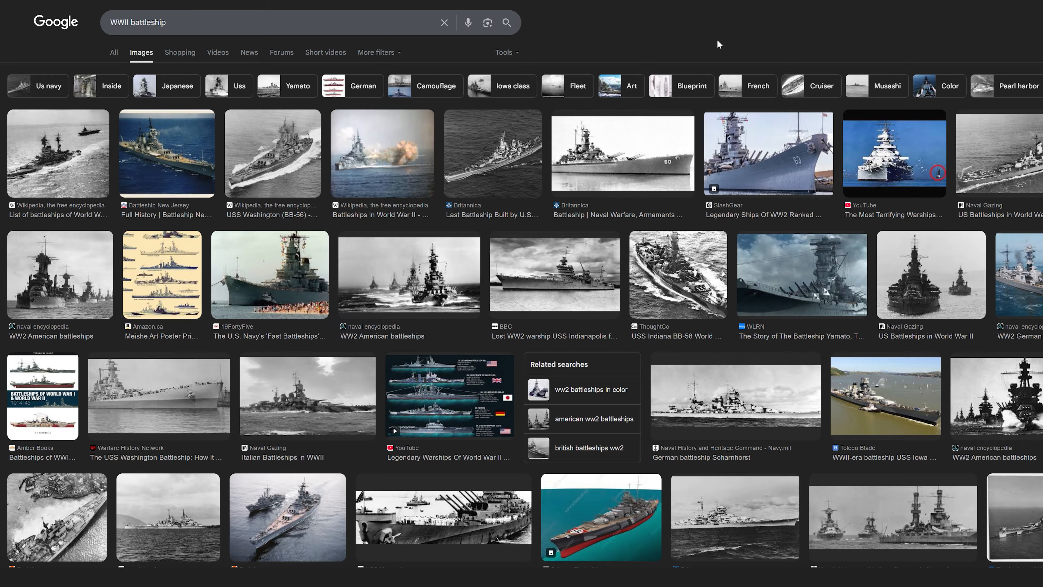
text(illustration)
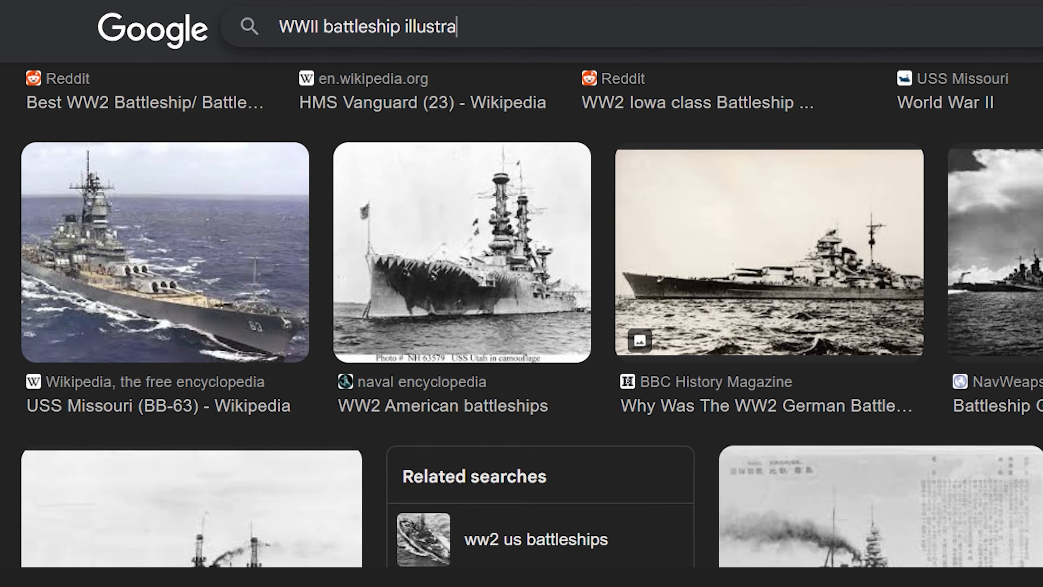
key(Return)
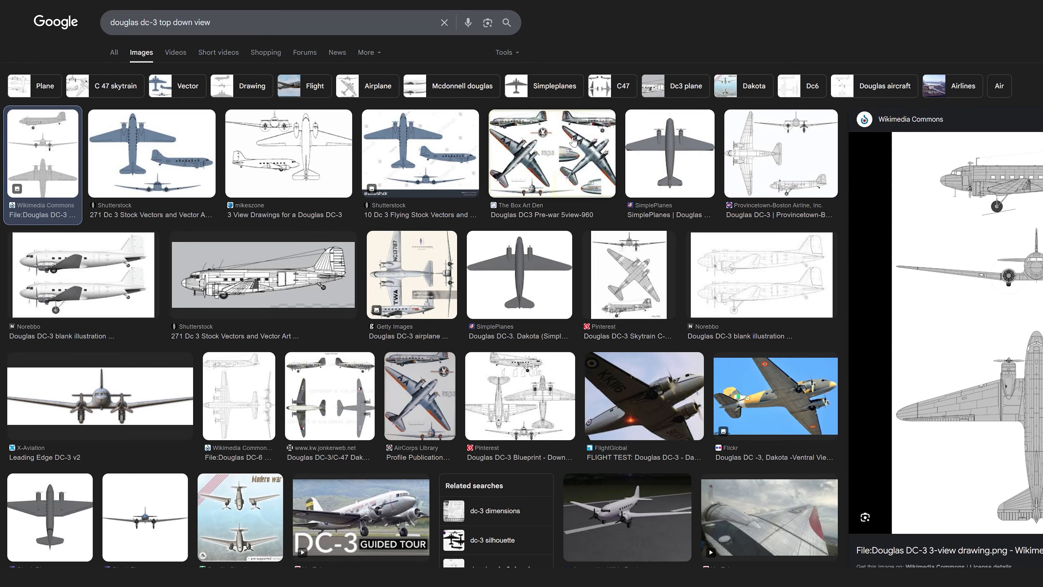
Open the "Douglas DC3 Pre-war 5view-960" image on its source page, enlarge it and copy it.
click(574, 142)
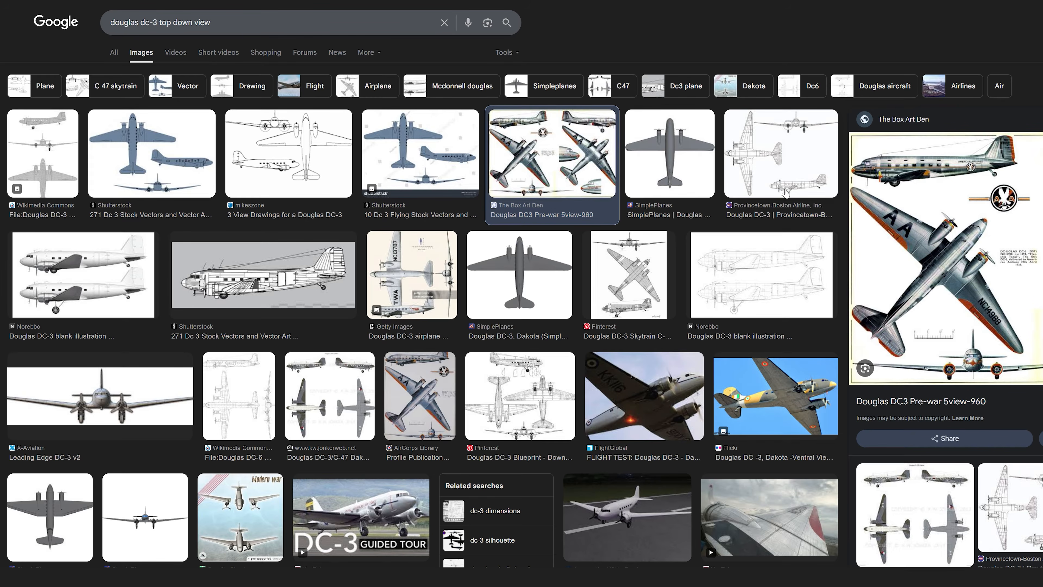
click(904, 257)
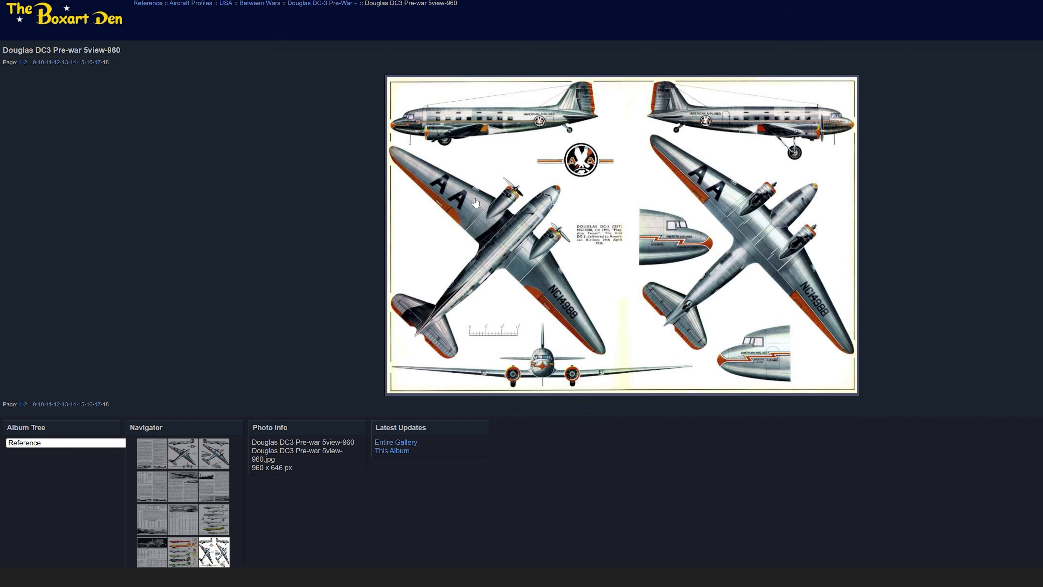
click(475, 202)
right_click(381, 272)
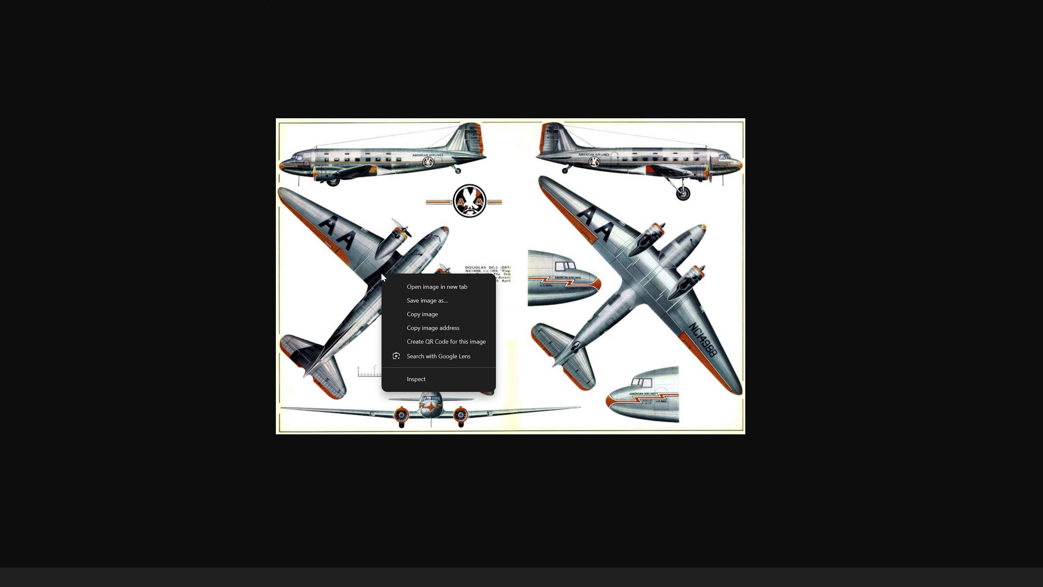
click(412, 311)
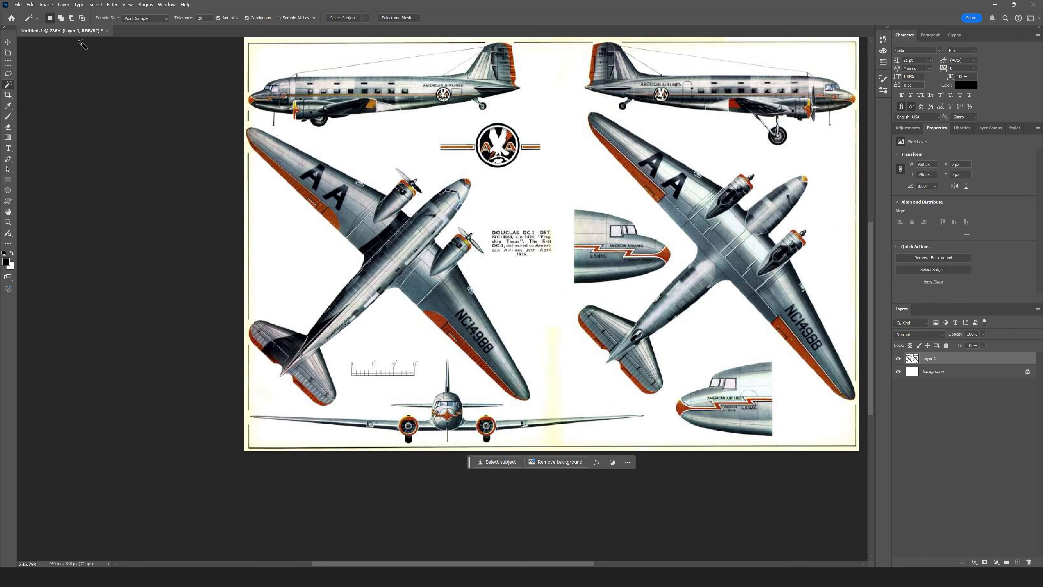
In Photoshop, outline the first large airplane with the Lasso, invert the selection and delete everything around it on Layer 1.
click(9, 74)
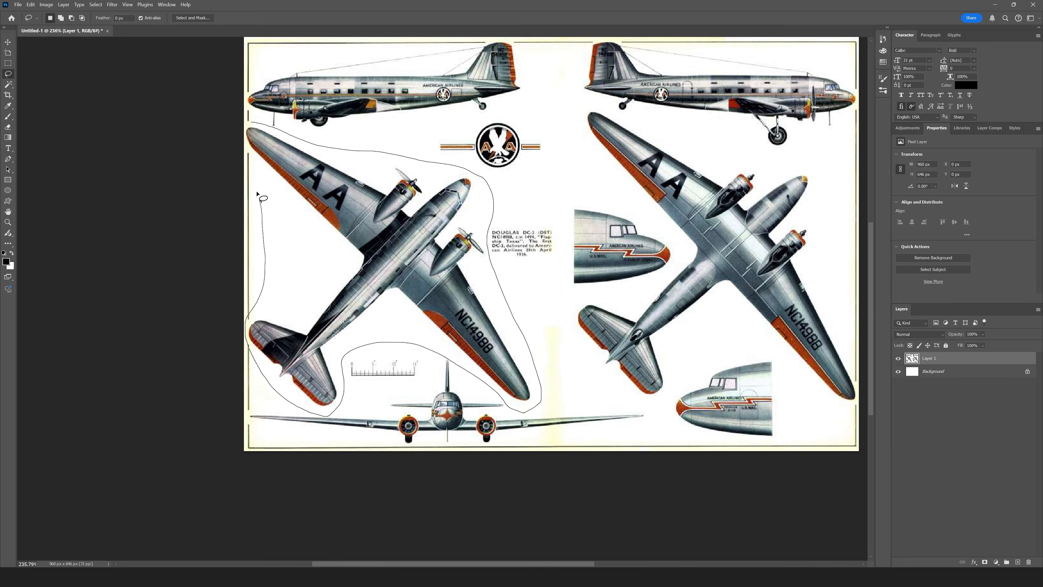
drag(251, 123, 249, 122)
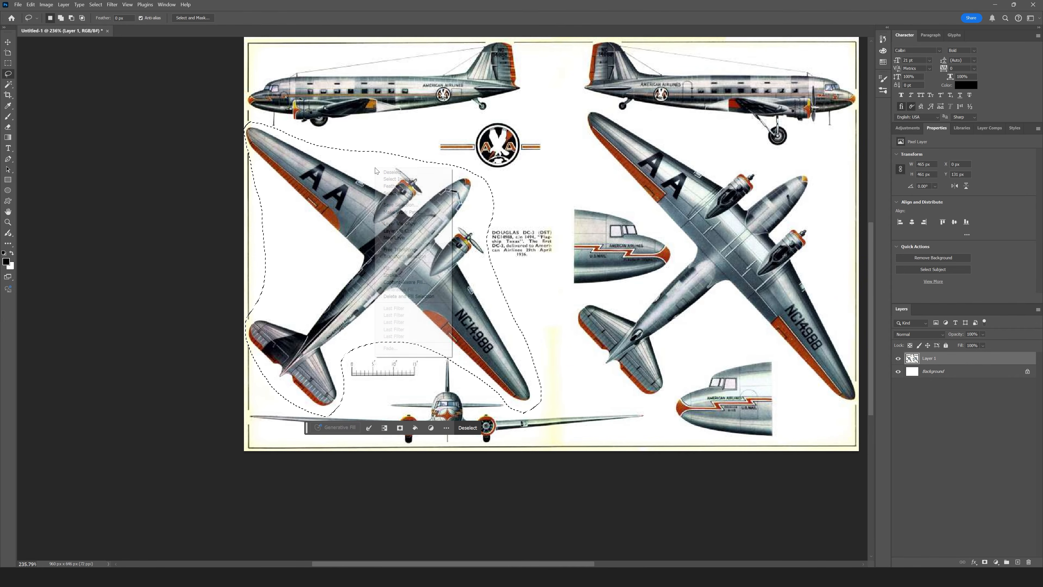
right_click(376, 169)
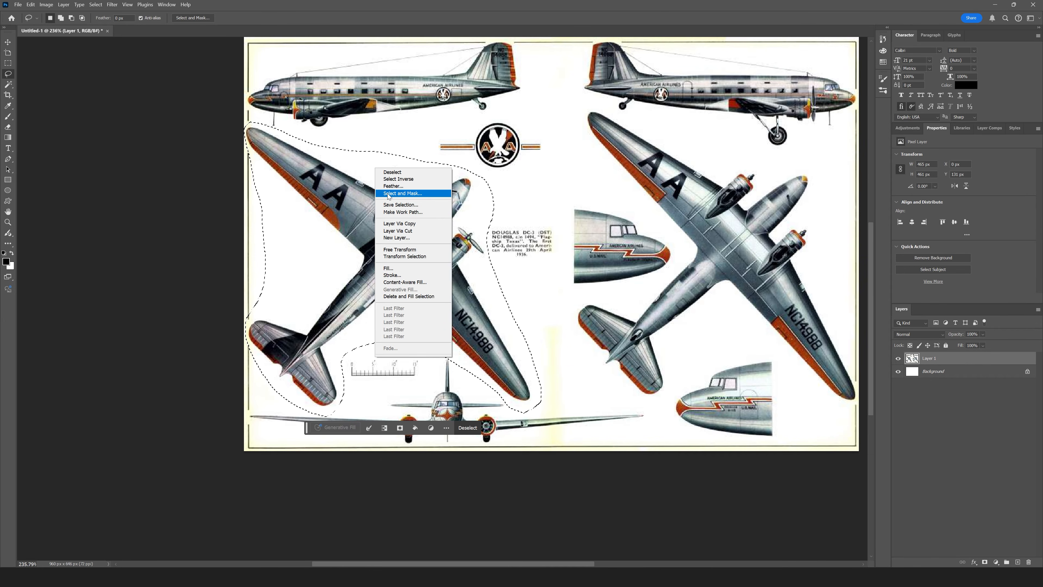
click(392, 180)
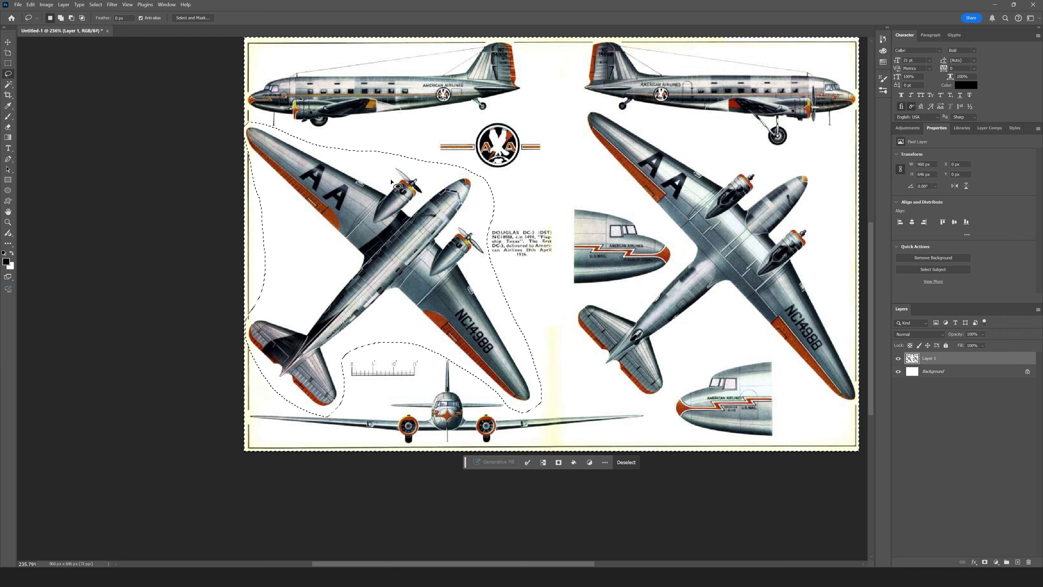
key(Delete)
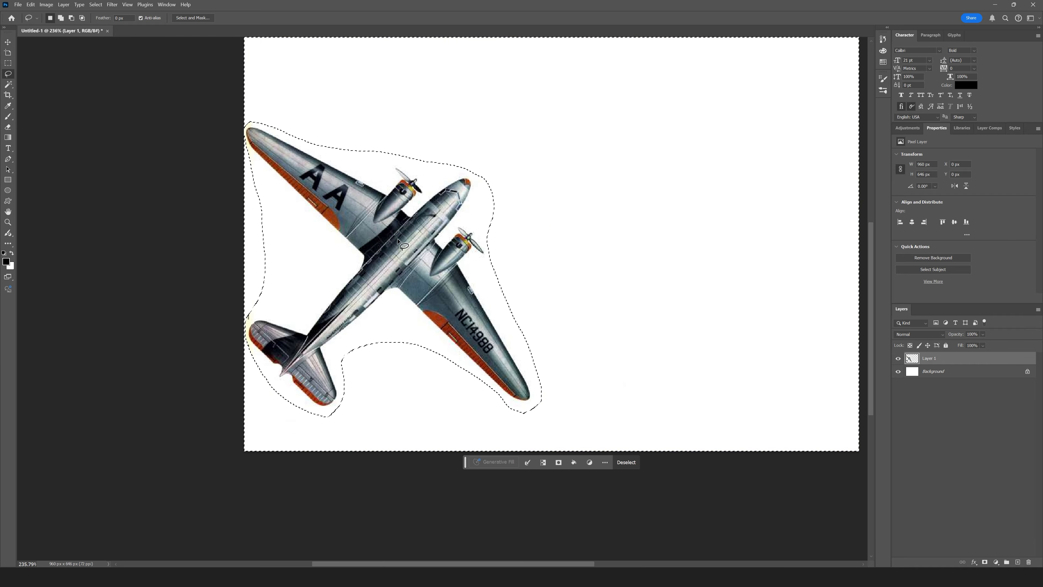
Delete the white area between the AA wing and the tail with the Magic Wand, and hide the Background layer.
key(ctrl+d)
key(w)
click(321, 268)
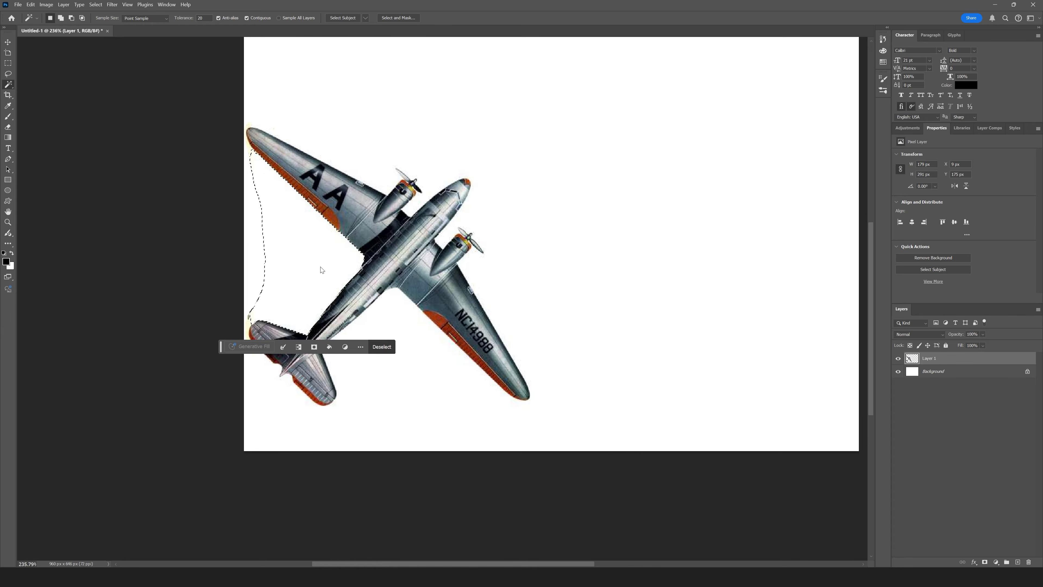
click(899, 371)
key(Delete)
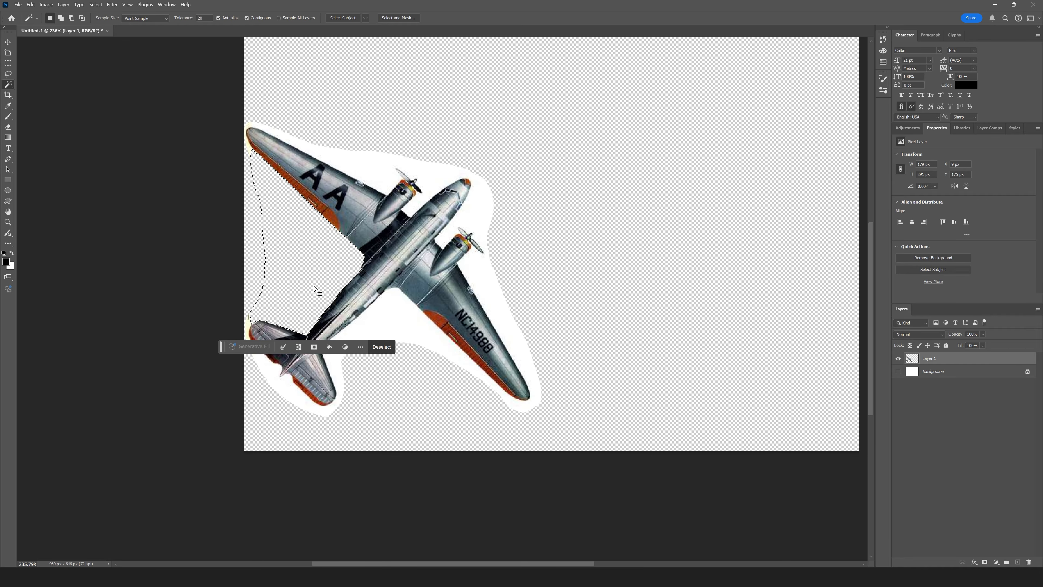
Delete the remaining white area around the airplane and the leftover specks beside its tail, and clear the selection.
click(399, 319)
key(Delete)
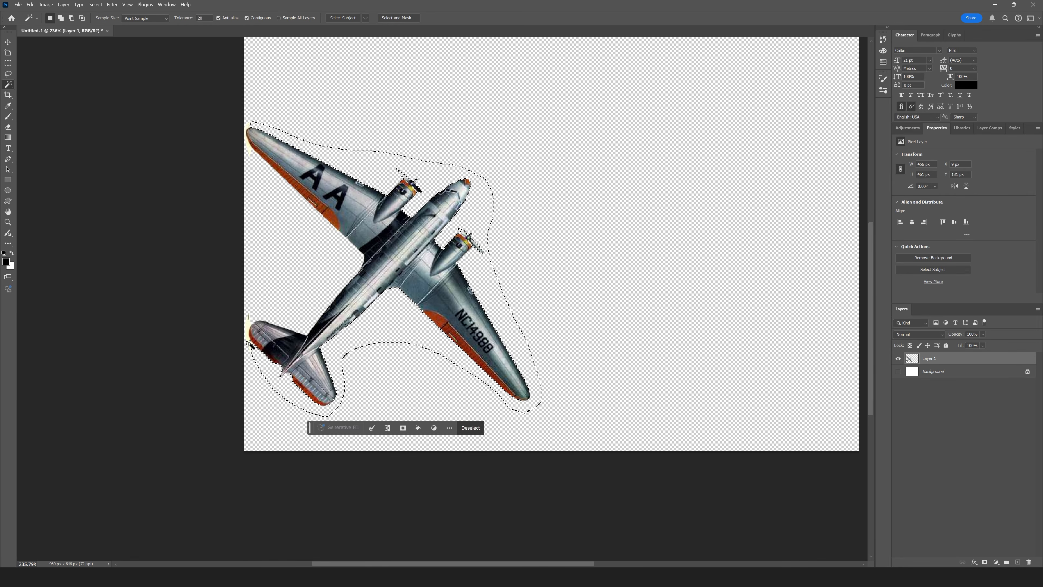
click(249, 324)
key(Delete)
click(249, 316)
key(ctrl+d)
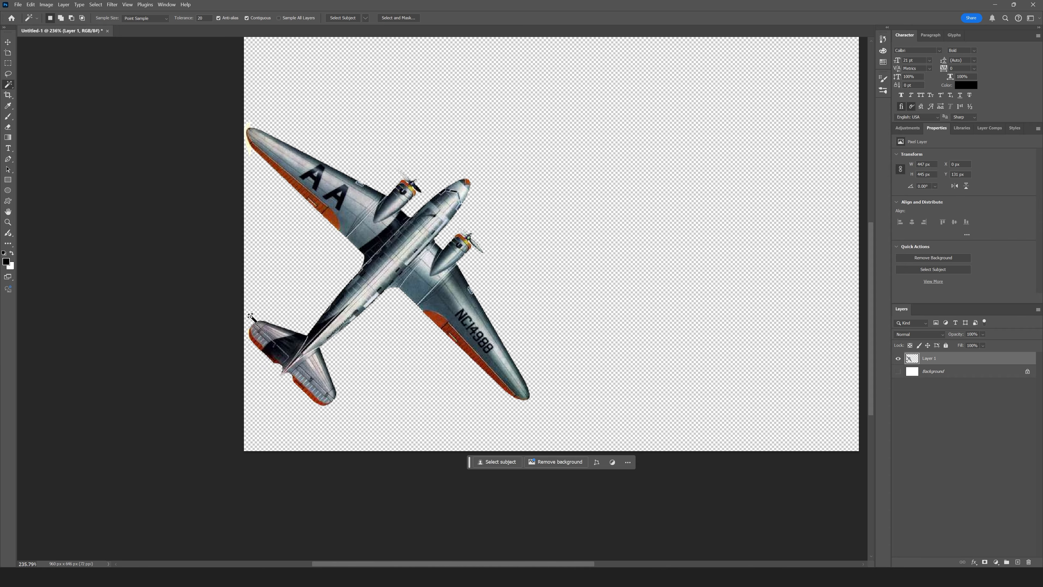
Crop the canvas to the airplane, about 447 px wide.
scroll(515, 254, down, 3)
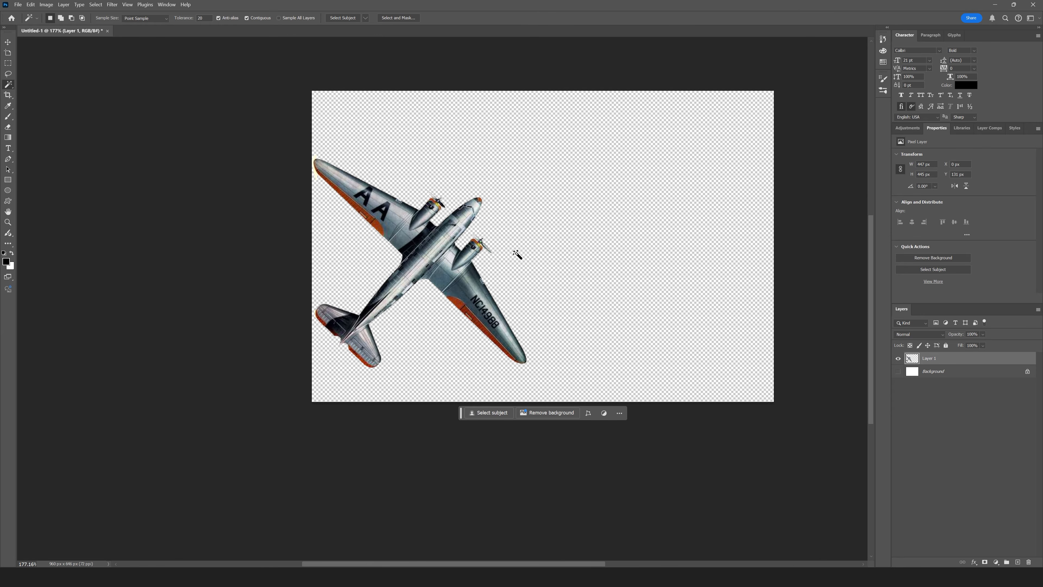
key(c)
drag(767, 91, 653, 113)
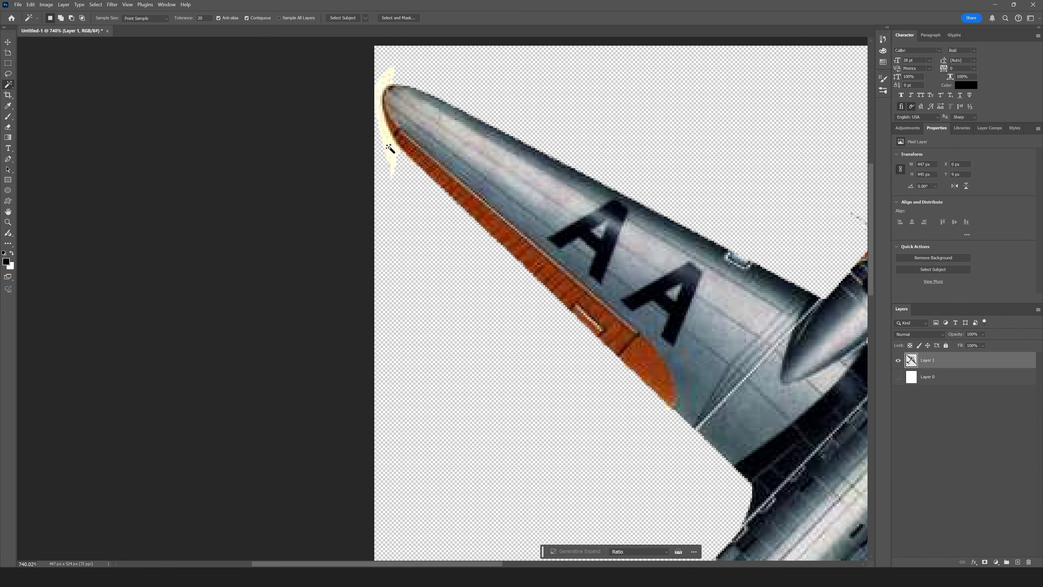
Delete the leftover pale fringe around the AA wing's tip, clear the selection, and open the Save for Web export.
click(389, 148)
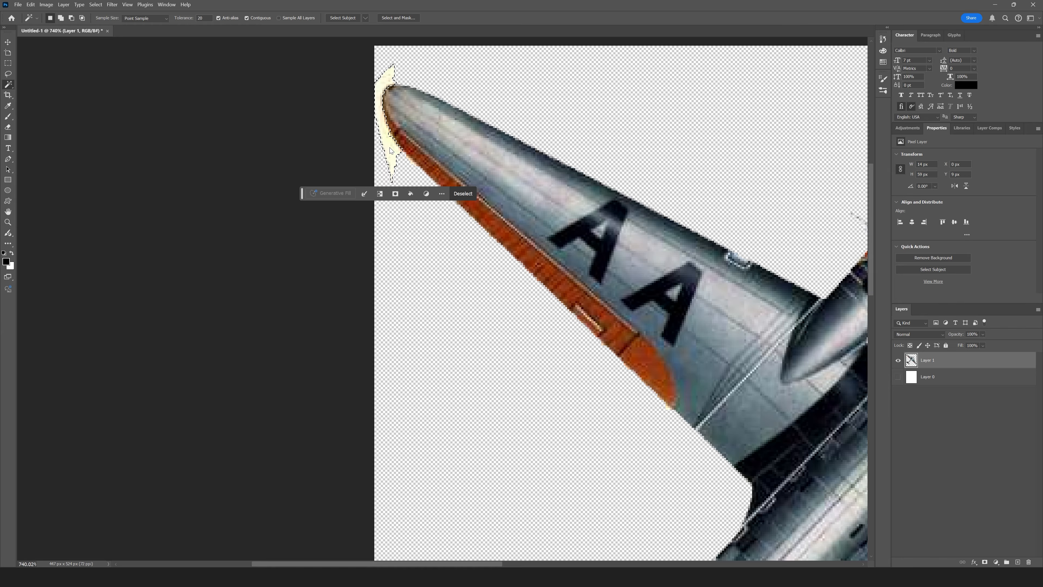
key(Delete)
key(ctrl+d)
scroll(390, 153, down, 10)
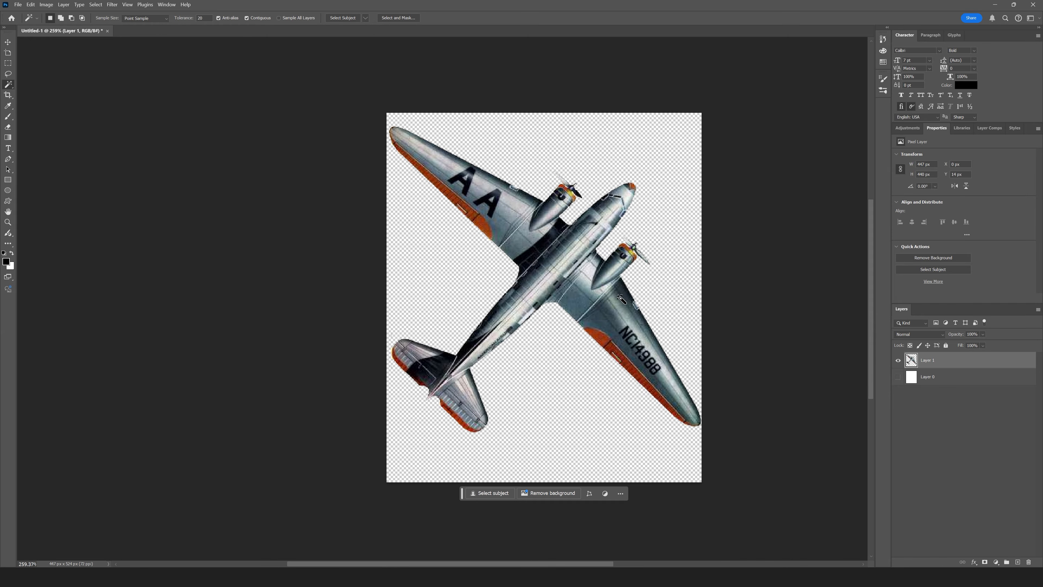
key(ctrl+alt+shift+s)
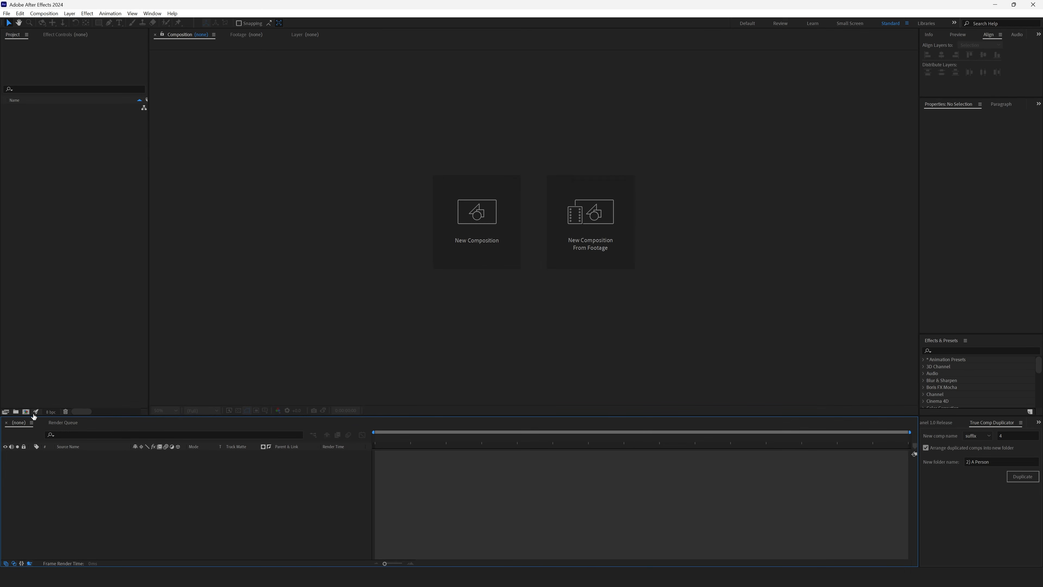
In After Effects, create a 3840 x 2160 composition named JH Map with a duration of 0:00:10:00.
click(26, 412)
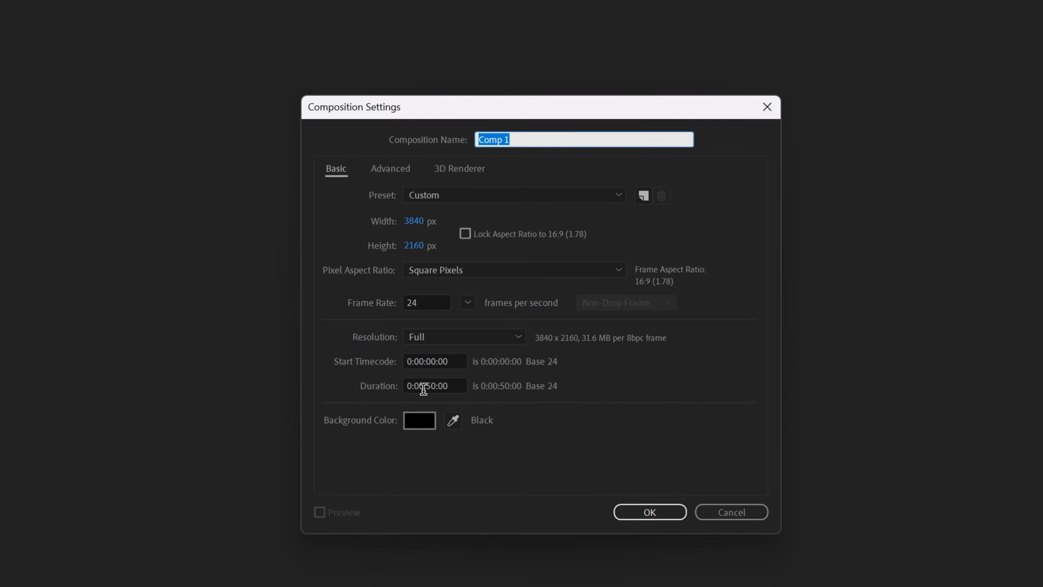
click(429, 387)
text(1000)
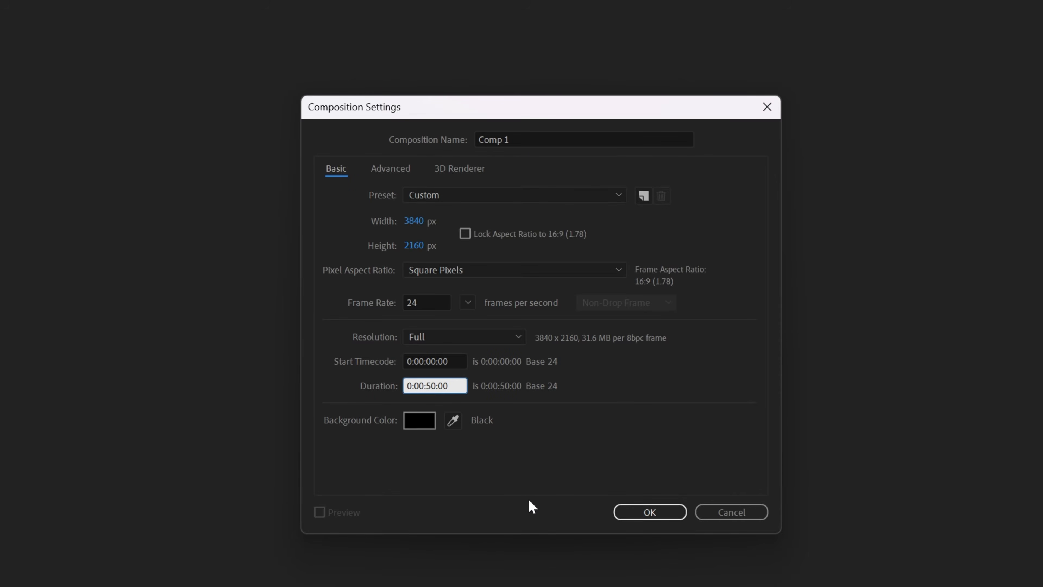
key(Tab)
click(544, 143)
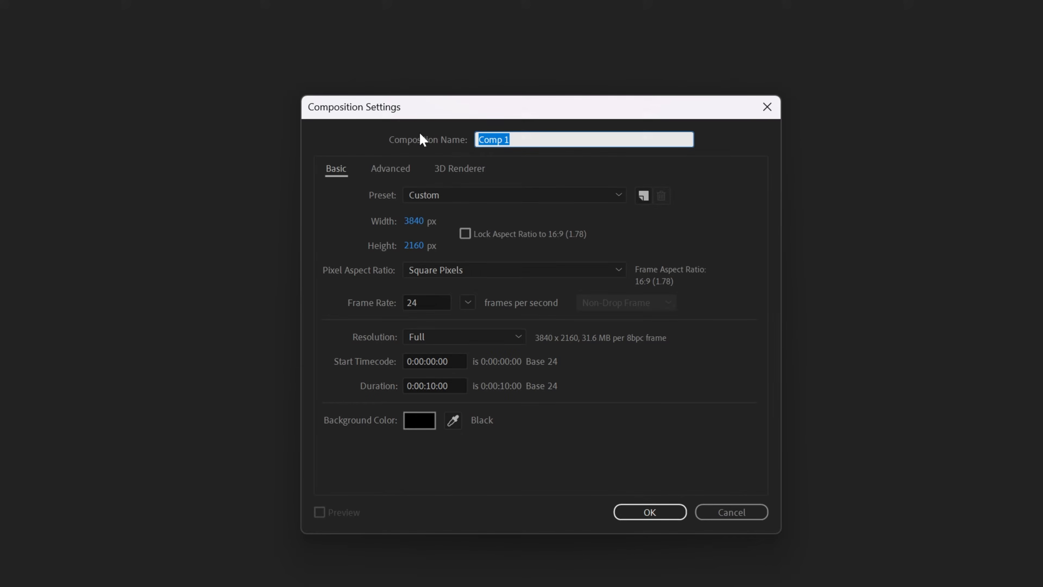
text(JH Map)
key(Return)
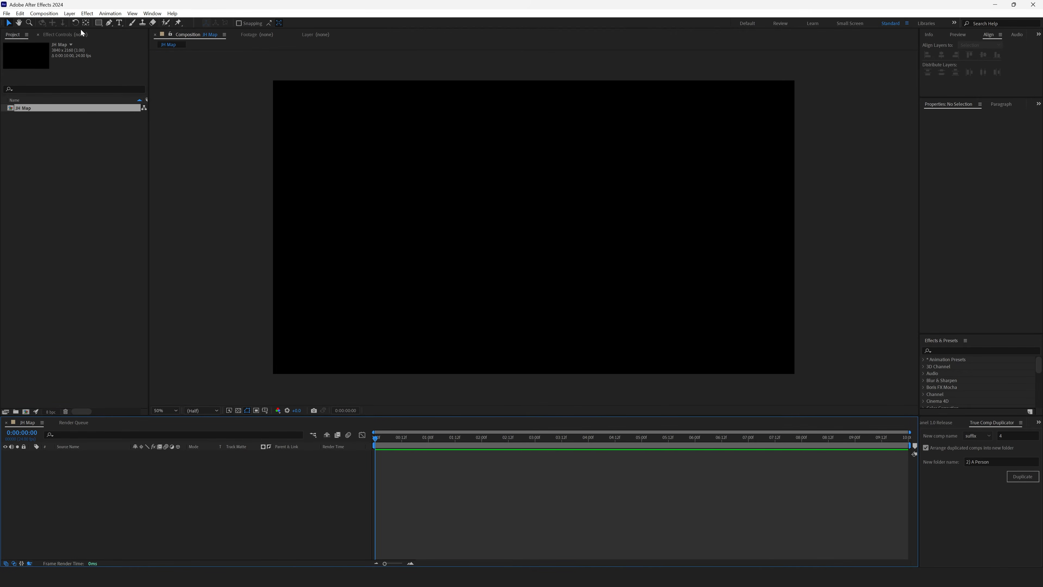
Create a 3840 x 2160 solid layer named BG with the colour 007E8E.
click(69, 13)
mouse_move(76, 24)
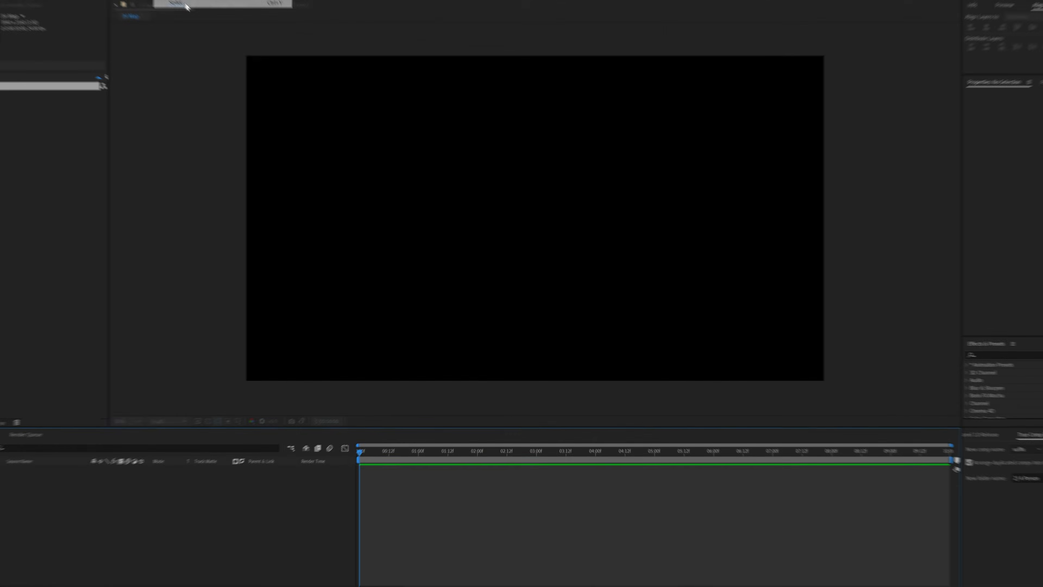
click(185, 4)
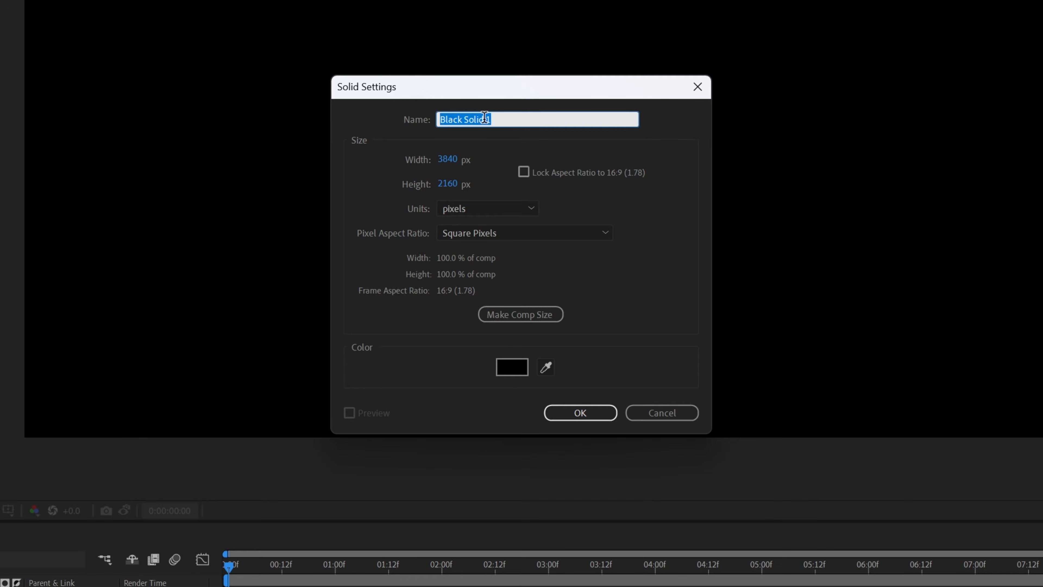
text(BG)
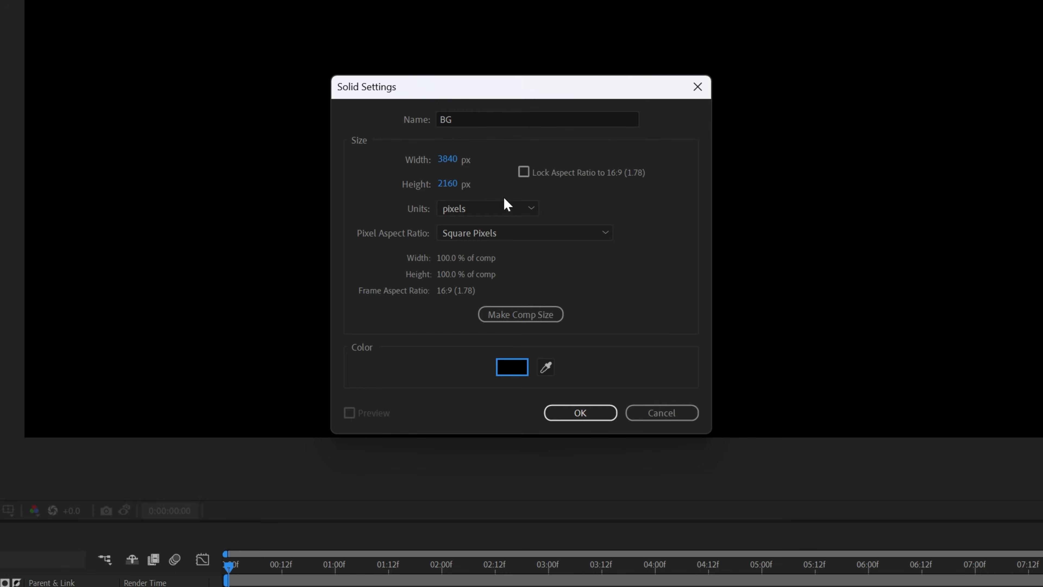
click(513, 367)
text(007E8E)
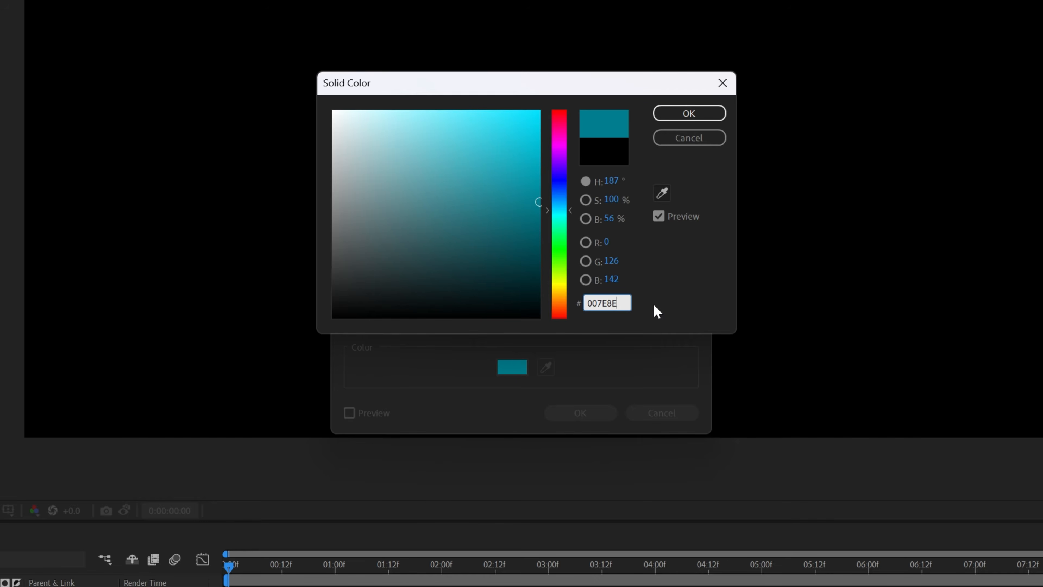
click(690, 113)
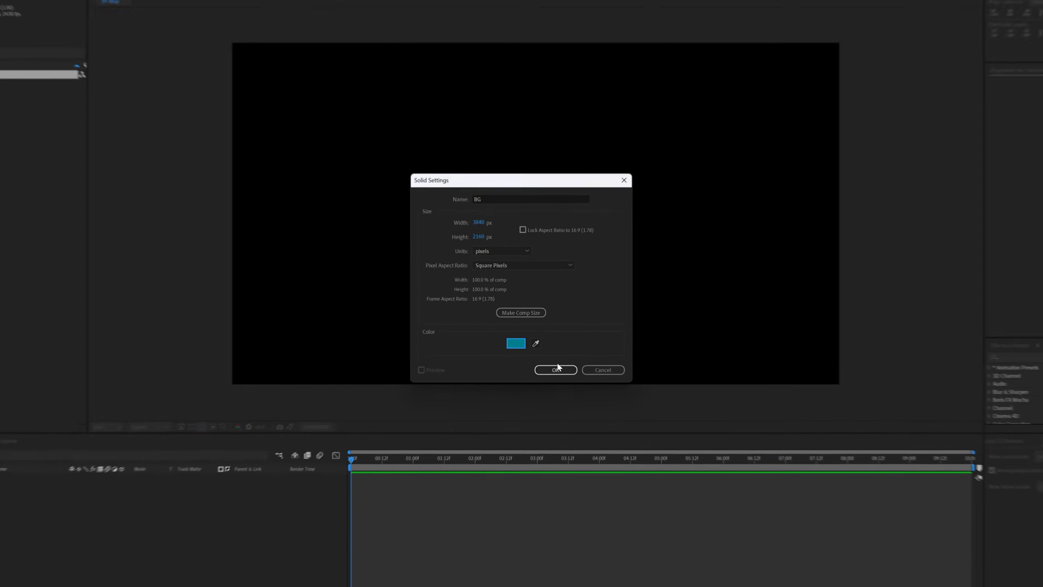
click(557, 367)
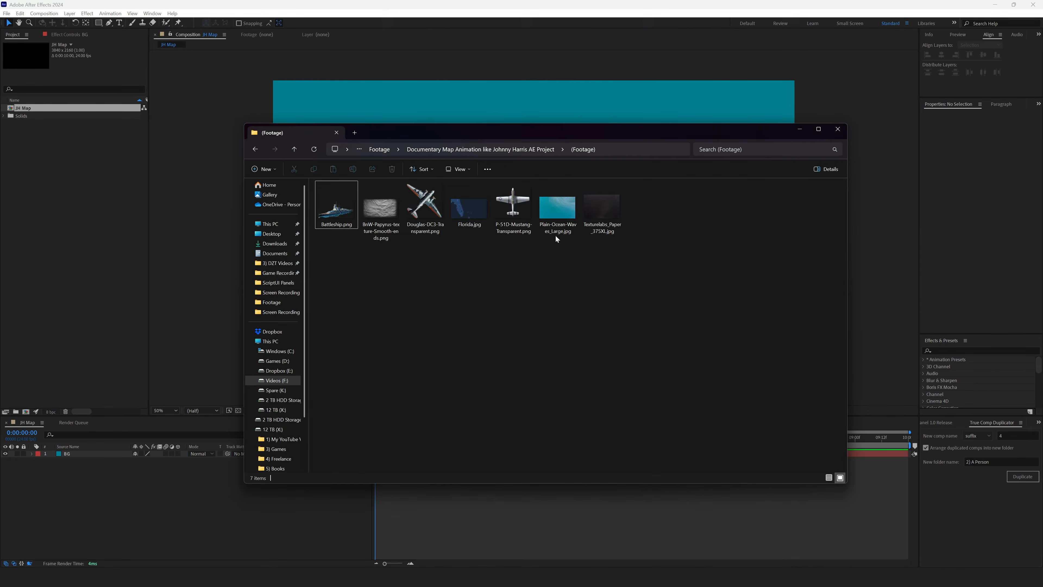
Import Plain-Ocean-Waves_Large.jpg from the footage folder and place it above the BG layer.
drag(558, 207, 69, 209)
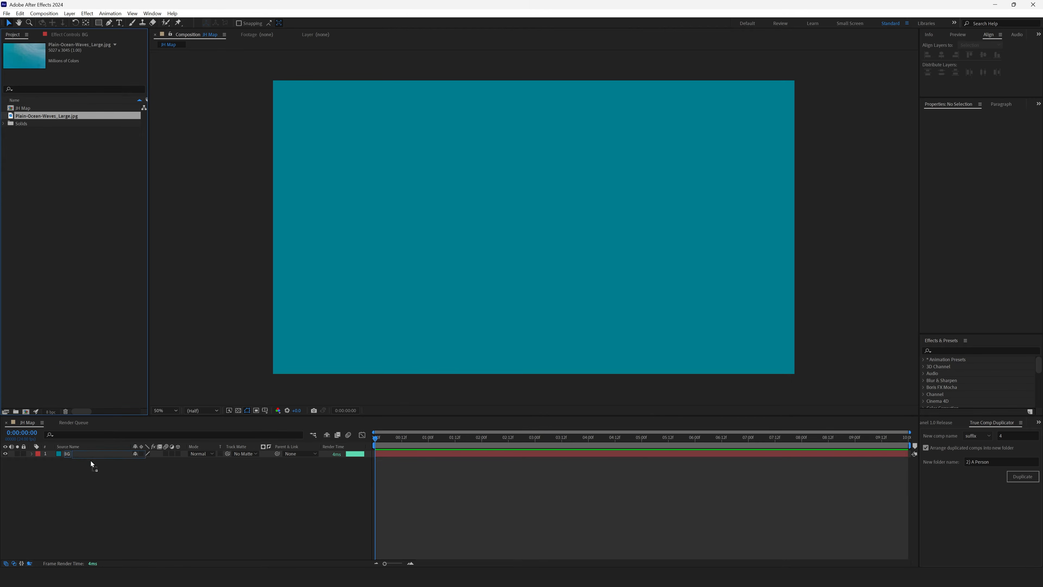
drag(91, 461, 89, 451)
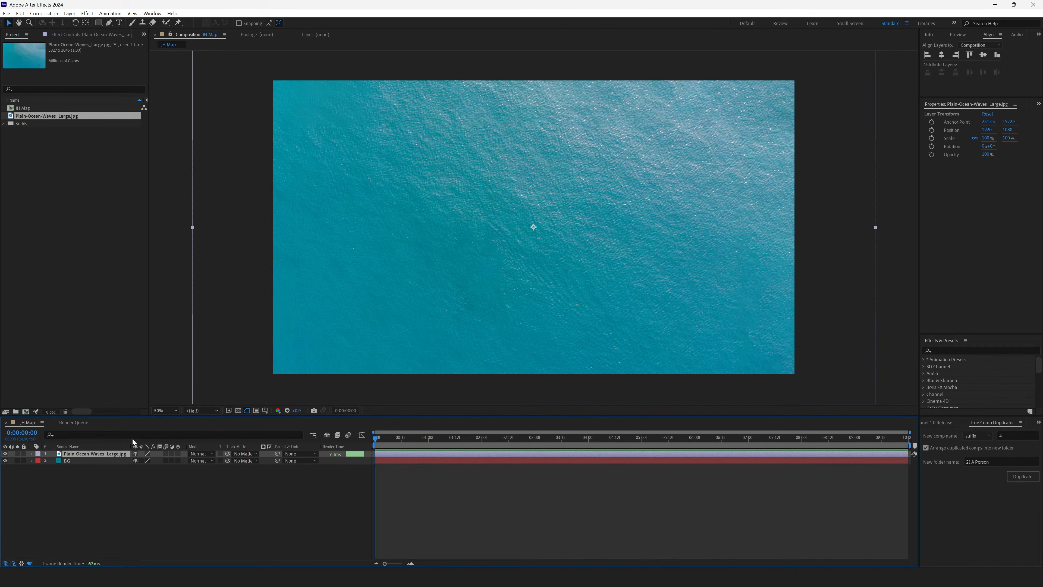
Apply the Tint effect to the ocean waves layer and set its blending mode to Overlay.
click(951, 350)
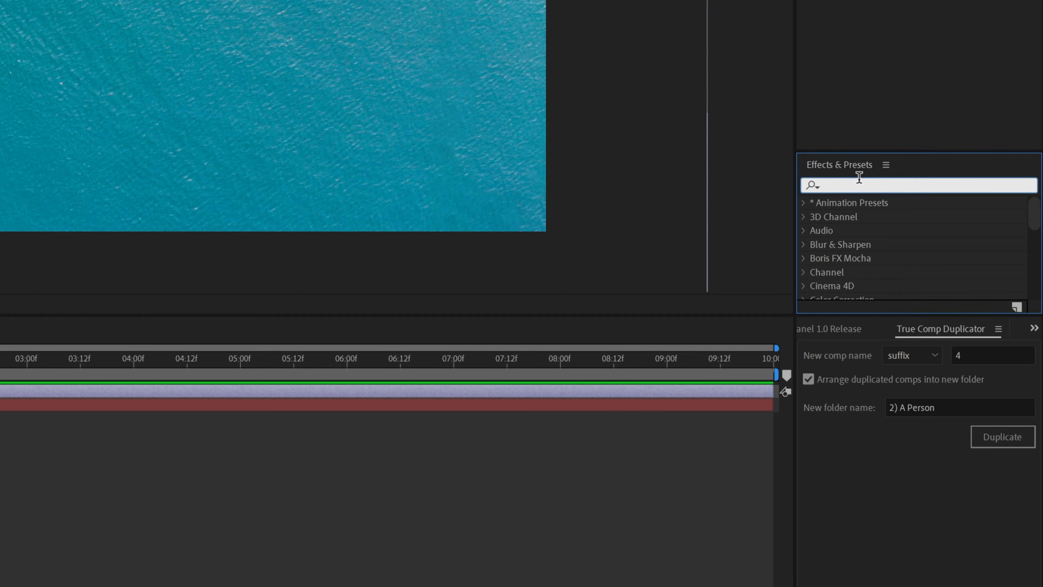
text(tint)
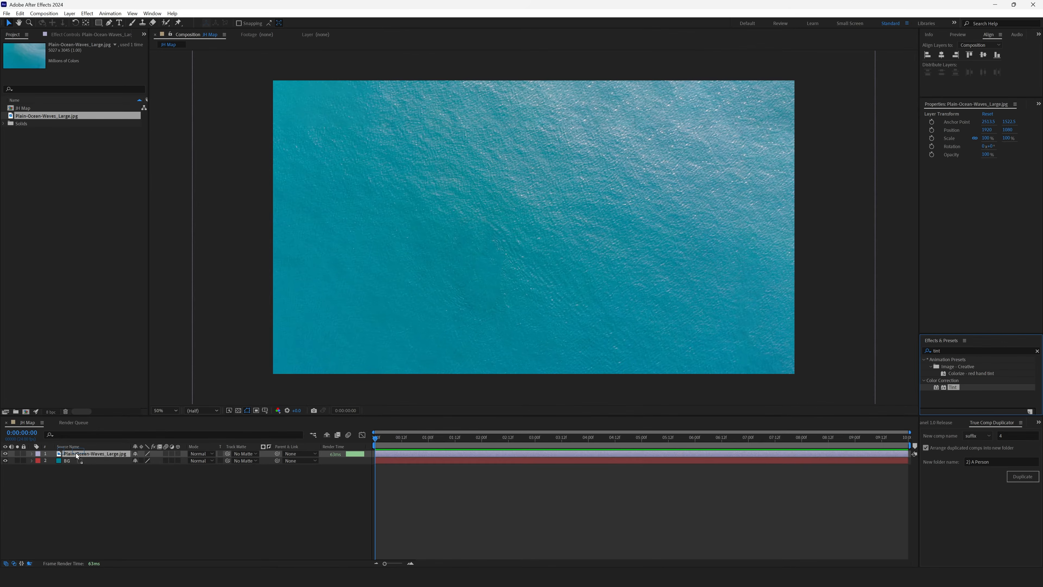
drag(76, 455, 77, 455)
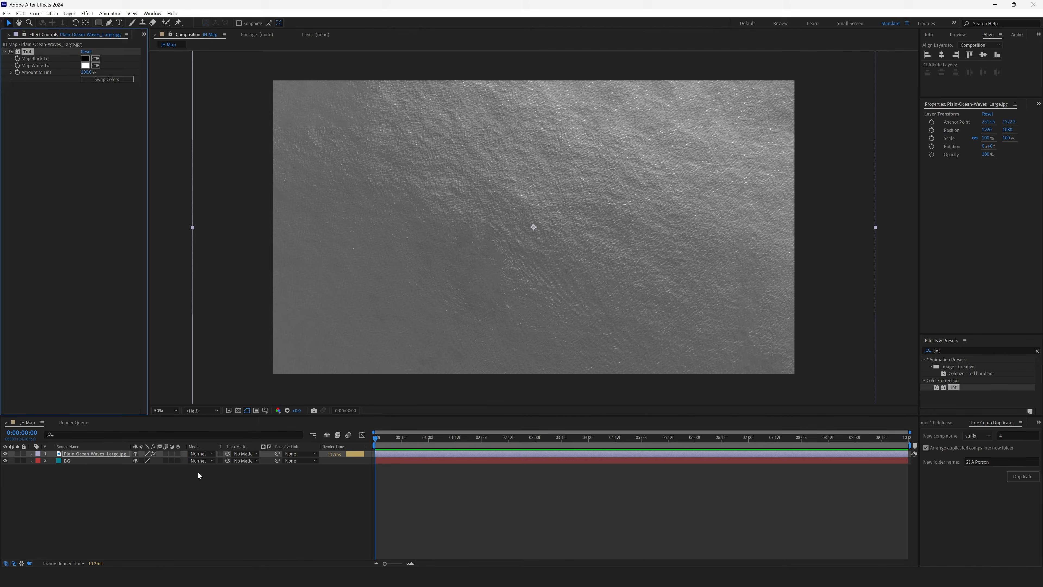
click(201, 454)
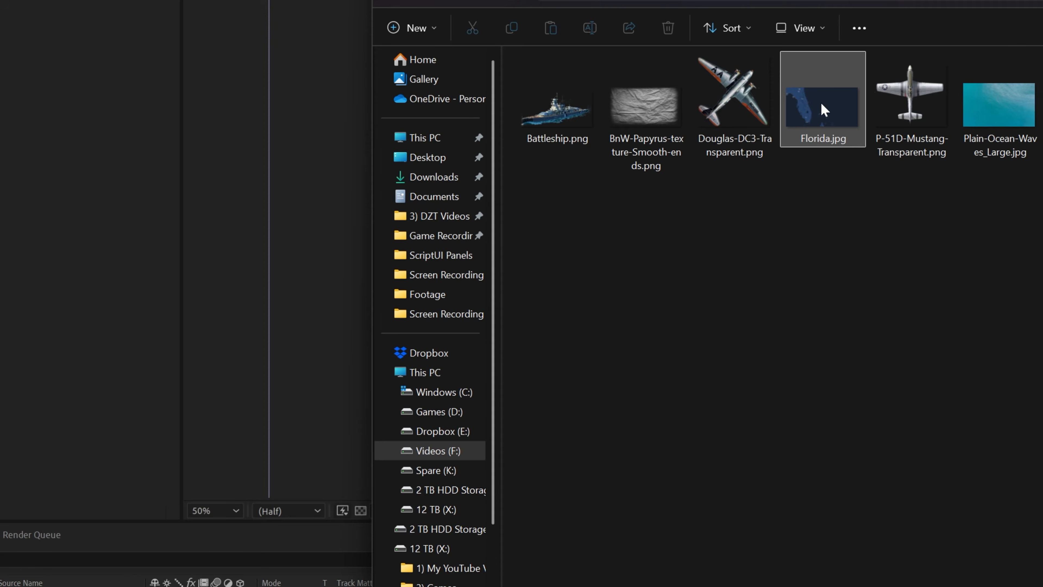
Add Florida.jpg from the footage folder as the uppermost layer and apply the Linear Color Key effect to it.
drag(824, 110, 83, 516)
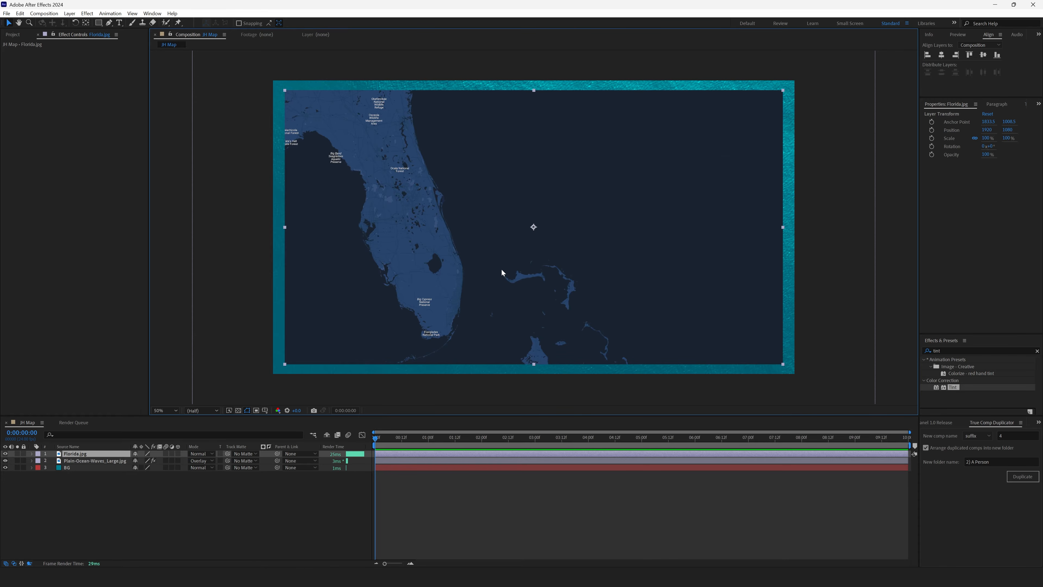
click(956, 348)
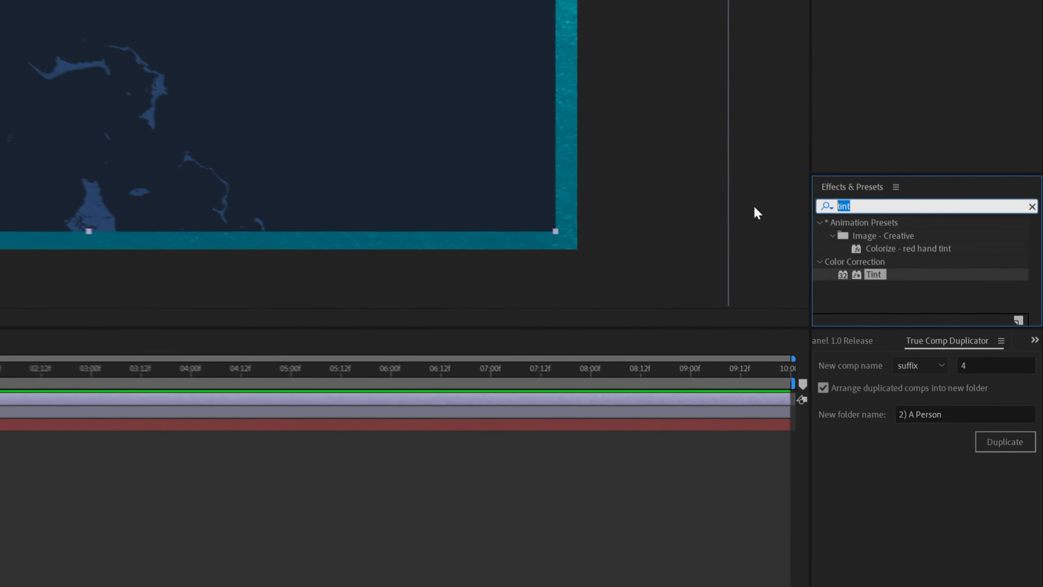
text(linear c)
text(olor key)
drag(873, 217, 90, 454)
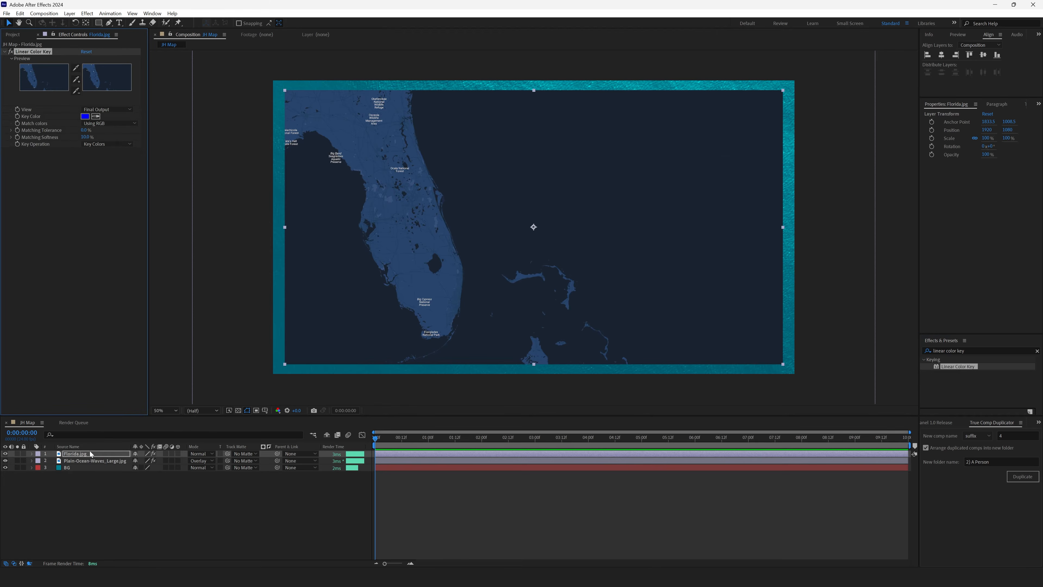
Set the Linear Color Key's key colour to black (000000) and its matching tolerance to 14.5%.
click(84, 116)
click(592, 251)
click(400, 313)
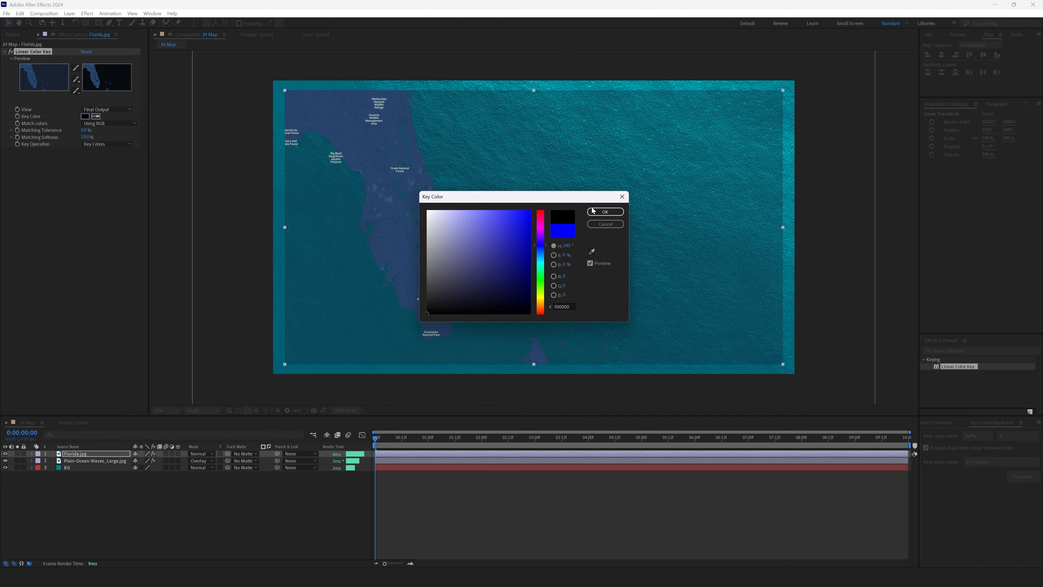
click(605, 211)
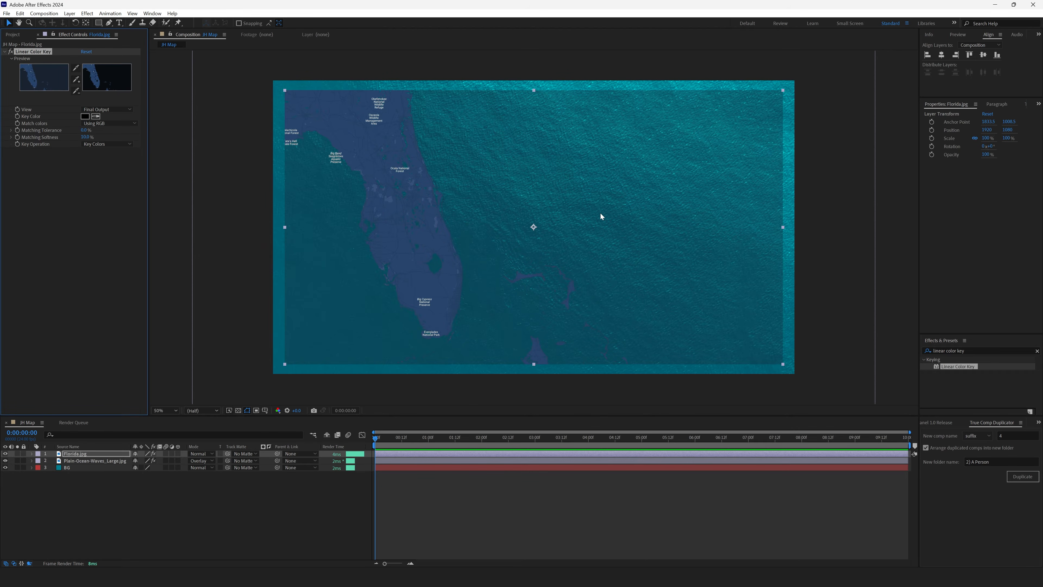
click(83, 130)
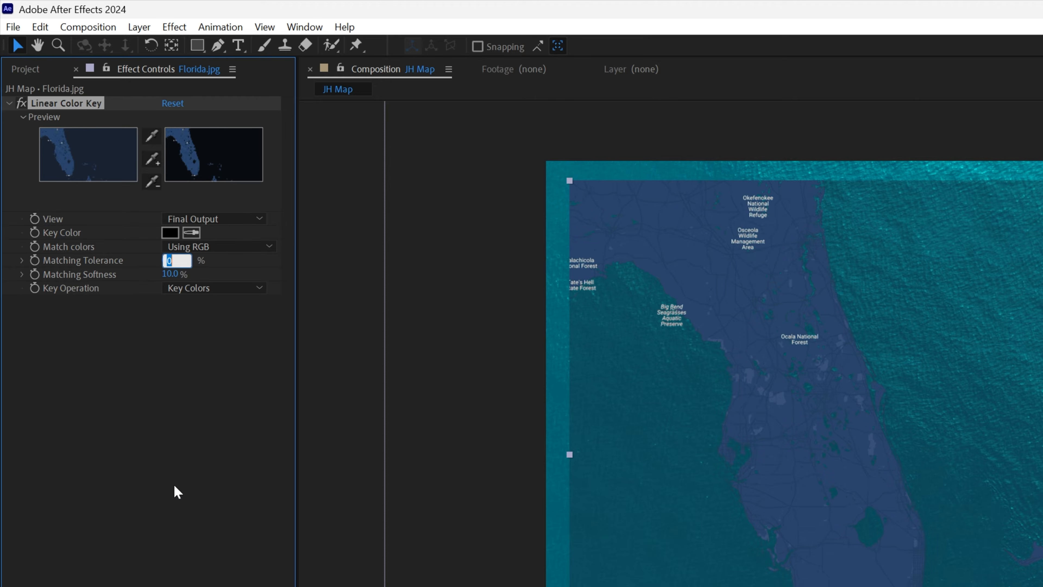
text(14.5)
key(Return)
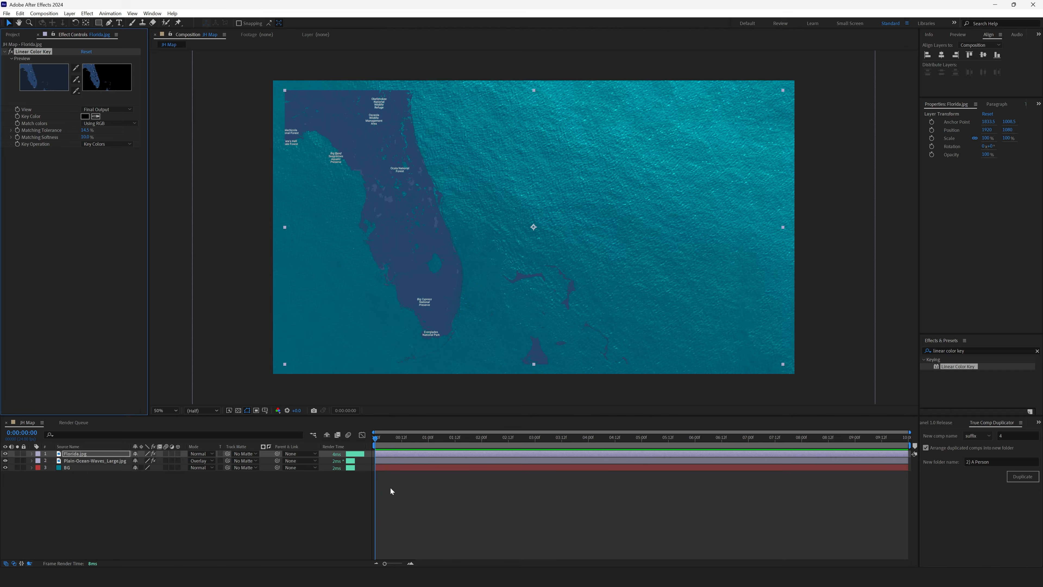
Apply a Tint effect to the Florida layer, mapping black to white and white to 051F2C.
click(949, 350)
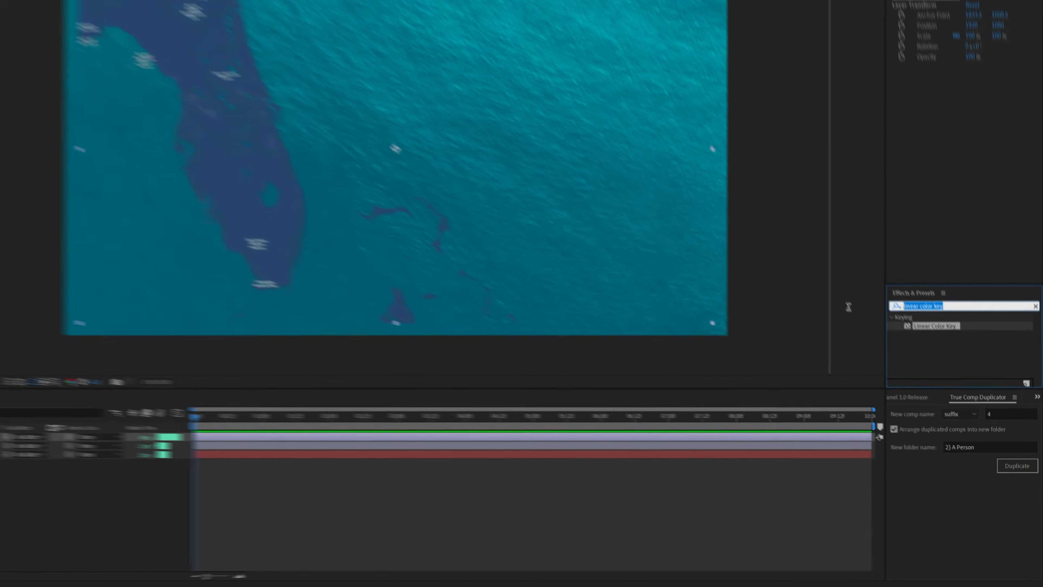
text(tint)
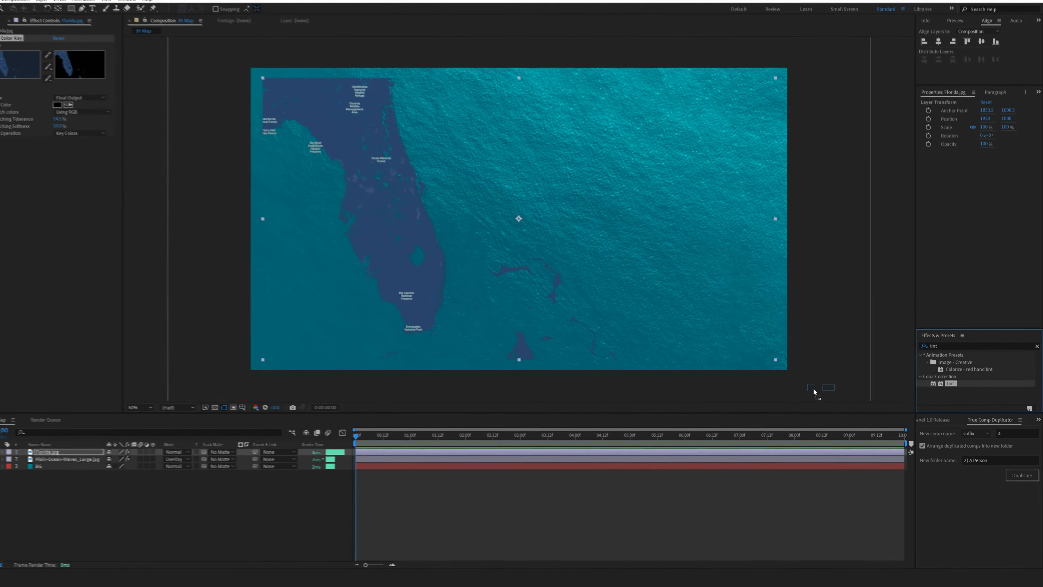
drag(814, 391, 65, 174)
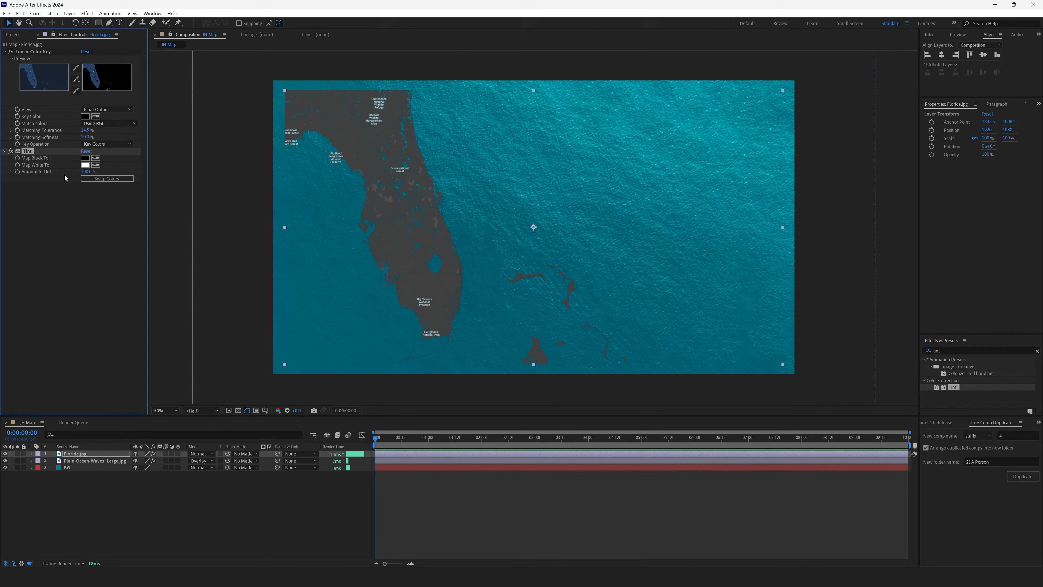
click(84, 158)
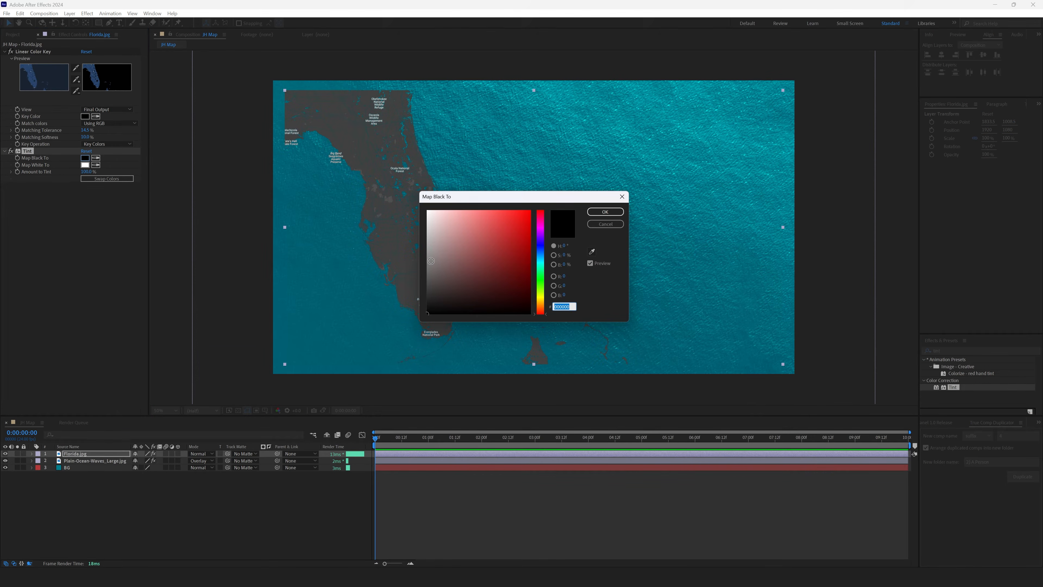
drag(446, 230, 396, 170)
click(605, 211)
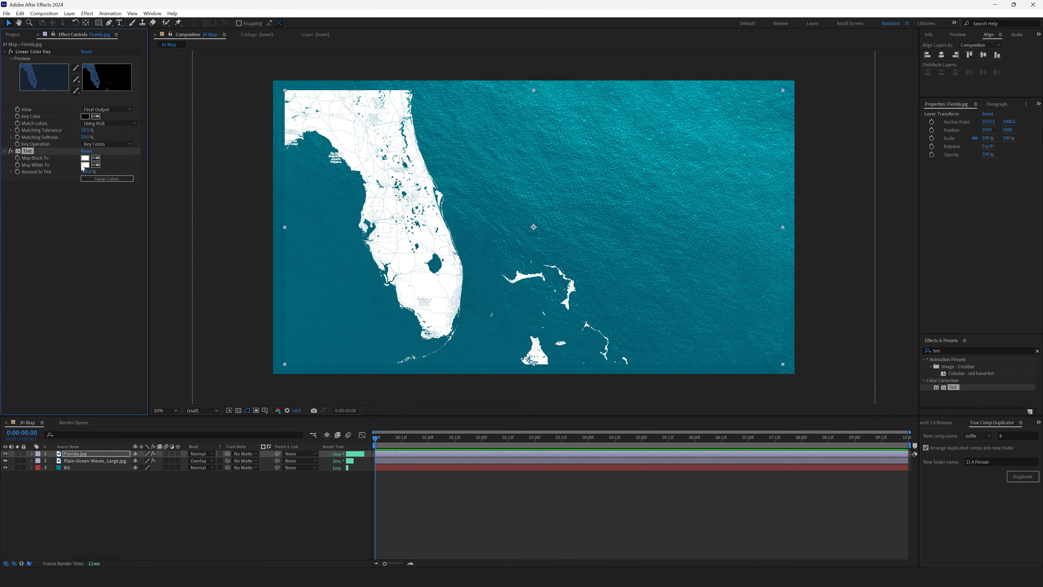
click(84, 165)
text(051F2C)
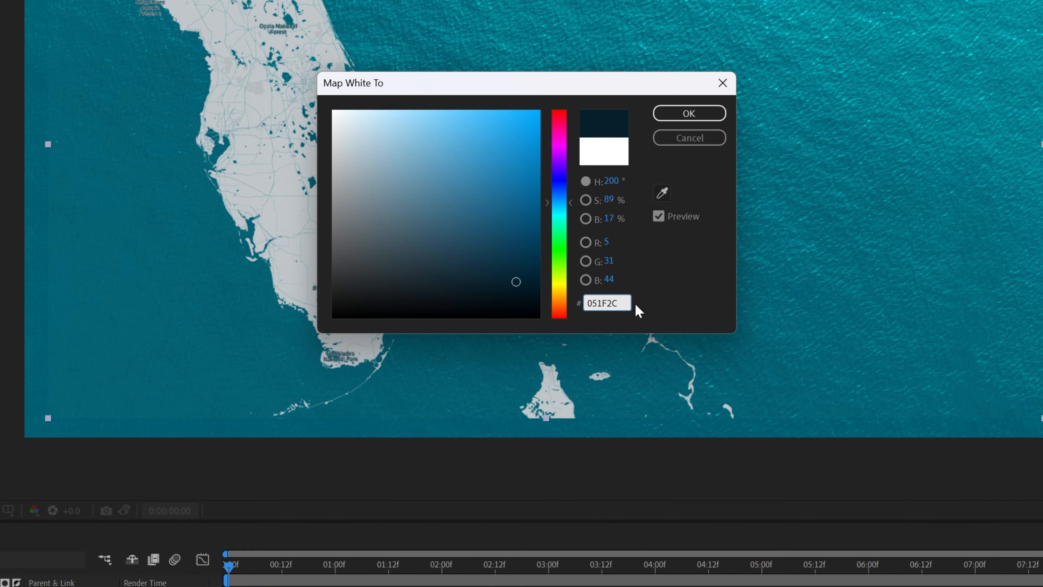
click(689, 113)
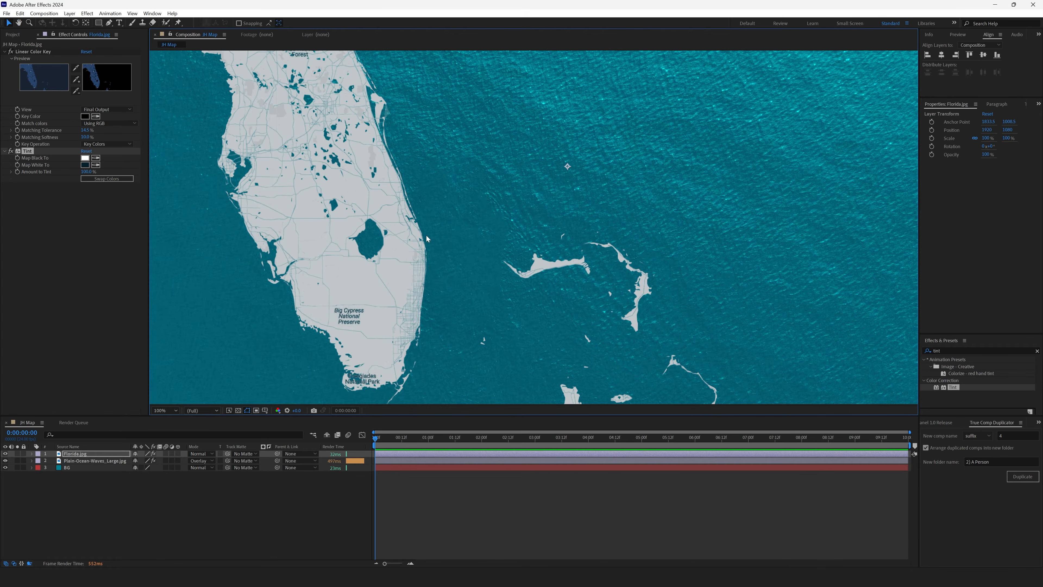
Reposition the Florida layer and scale it up so the map extends past the composition's edges on all sides.
scroll(427, 235, down, 2)
drag(449, 258, 428, 245)
click(81, 454)
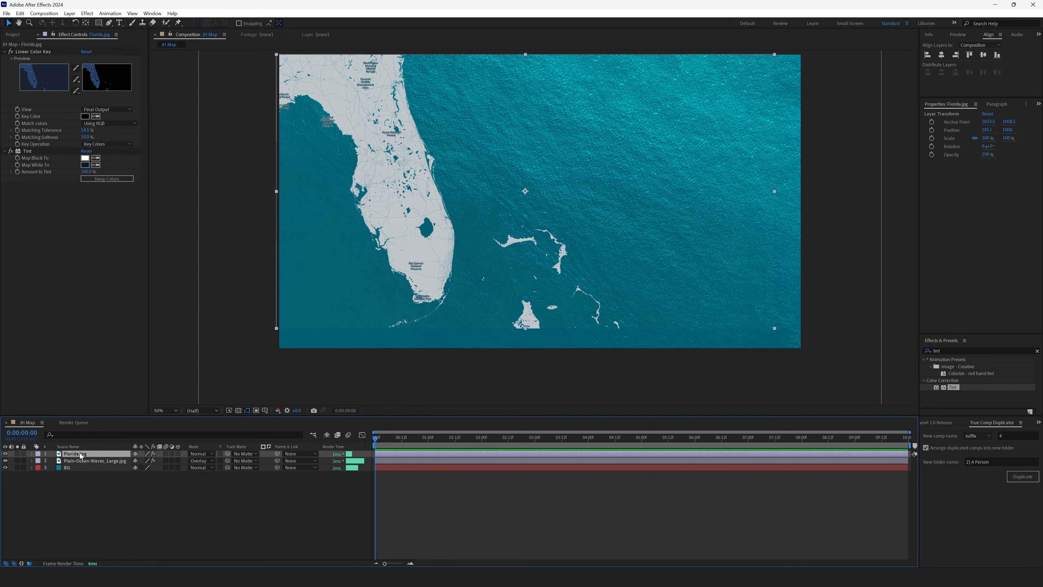
key(s)
drag(145, 461, 150, 461)
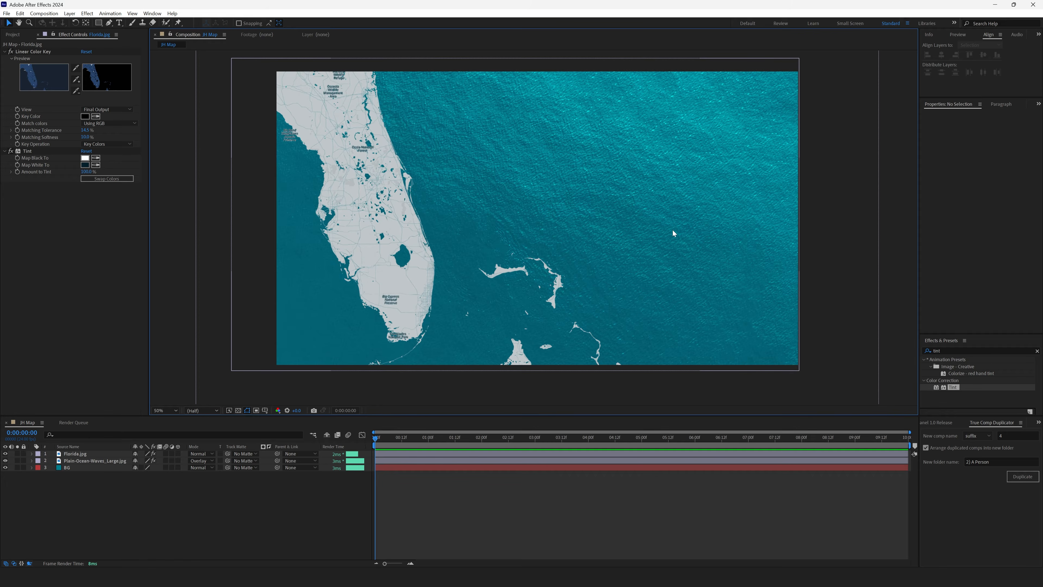
Deselect all layers and set the Pen tool's shape fill to None.
click(672, 233)
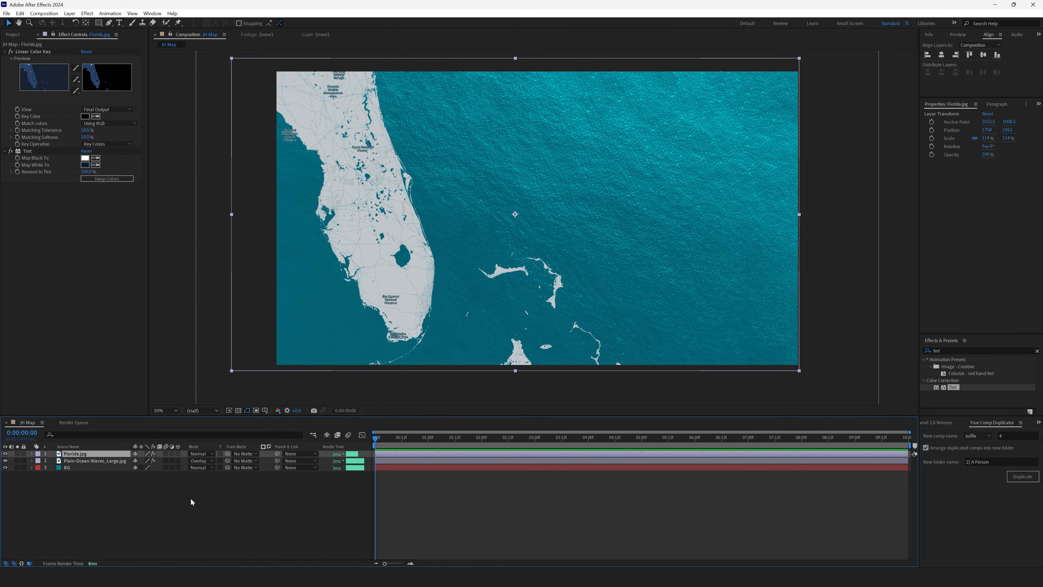
click(191, 498)
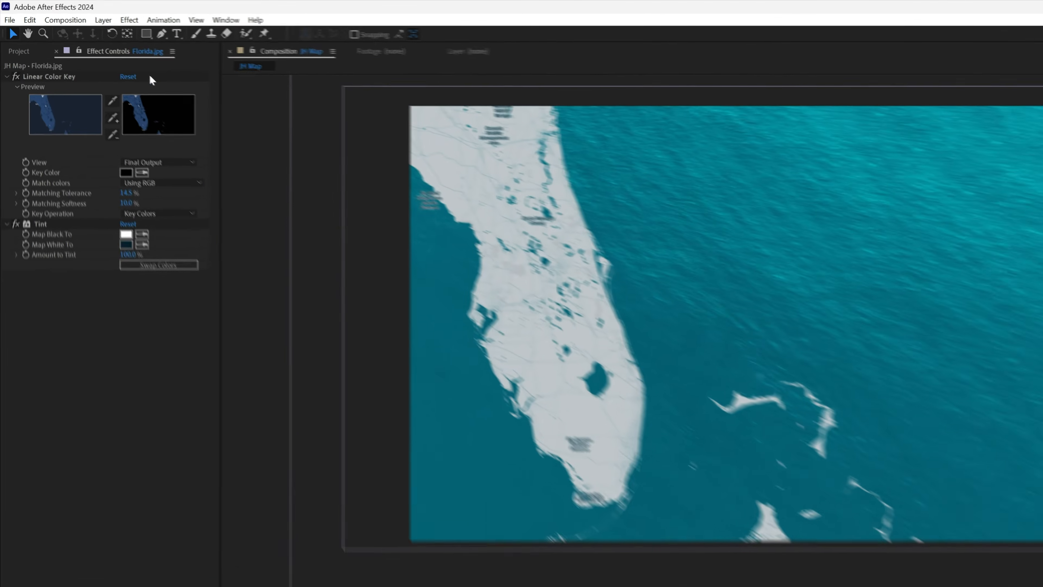
click(109, 23)
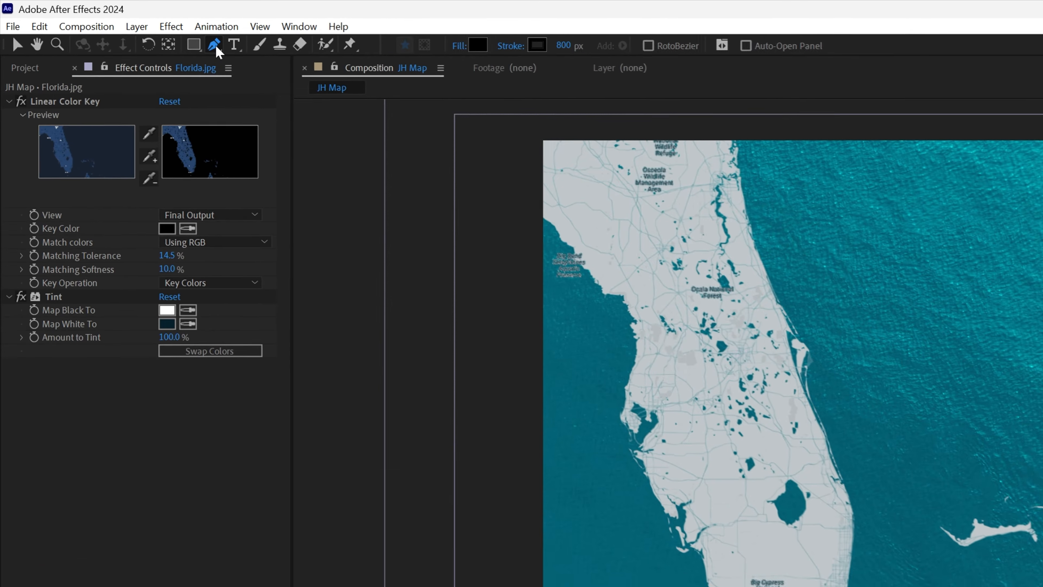
click(458, 46)
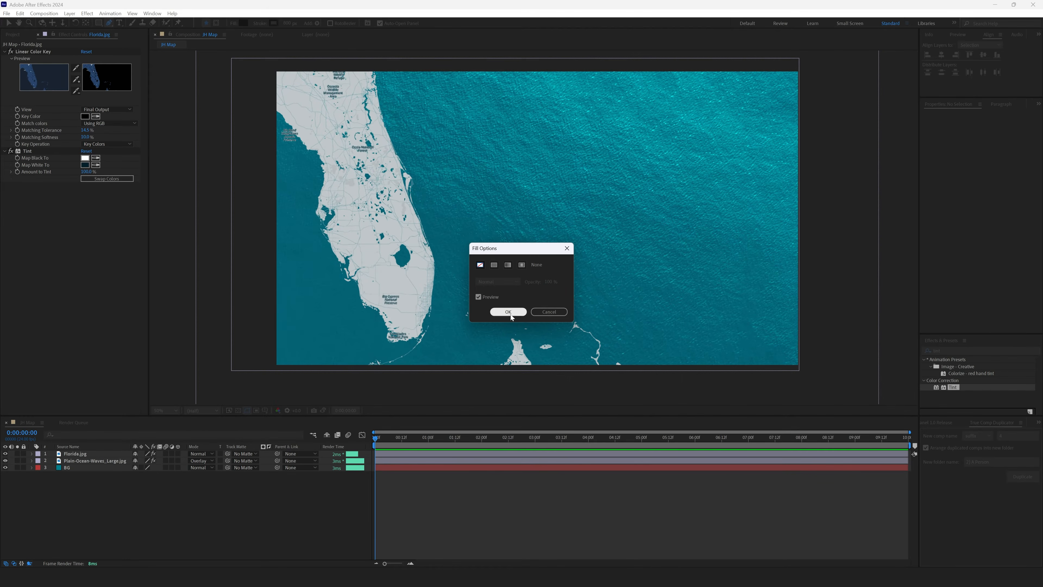
click(509, 315)
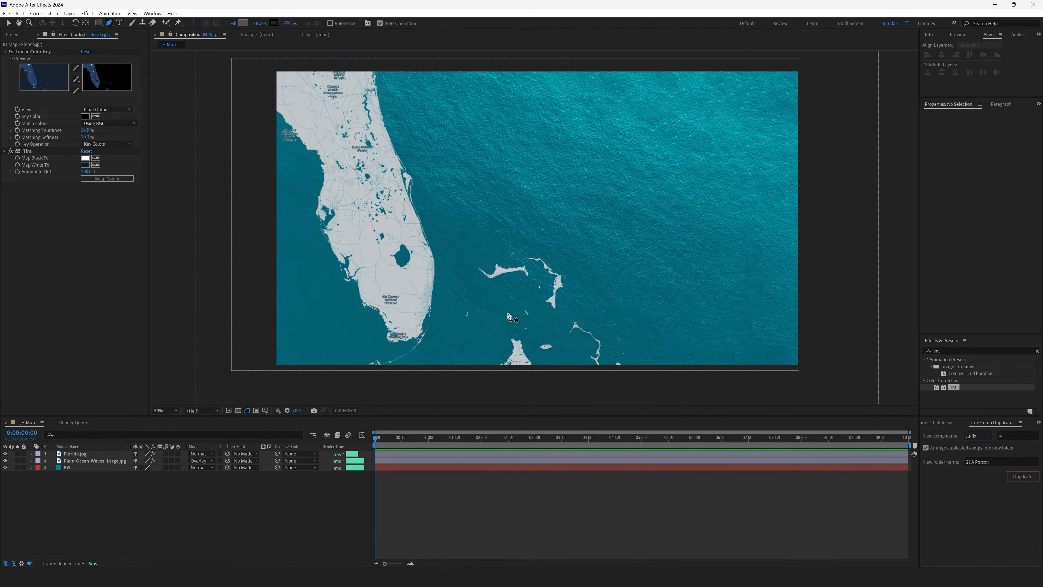
Set the shape stroke colour to white (FFFFFF) and the stroke width to 10 px.
click(273, 23)
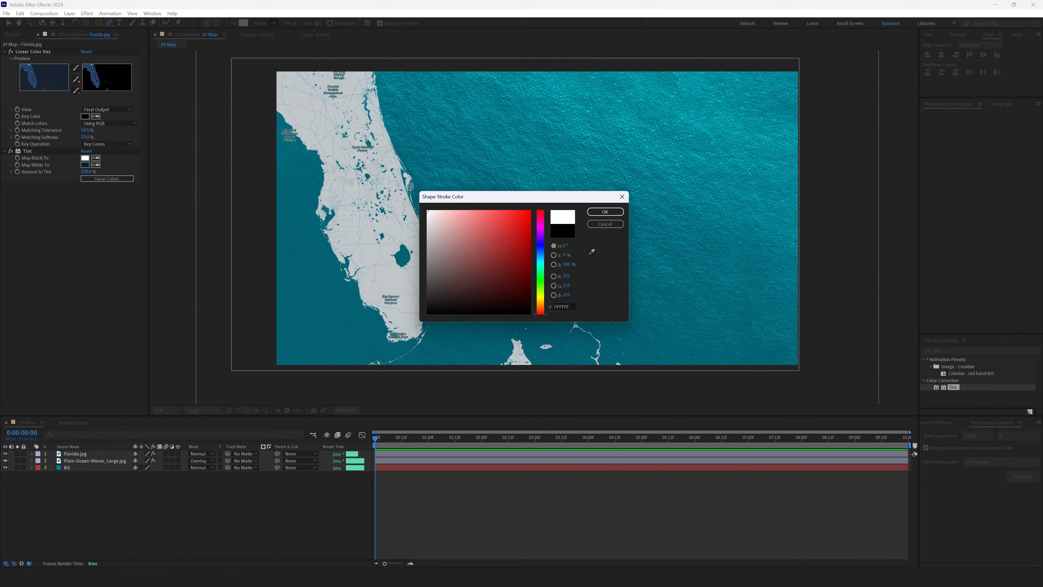
click(605, 212)
click(288, 23)
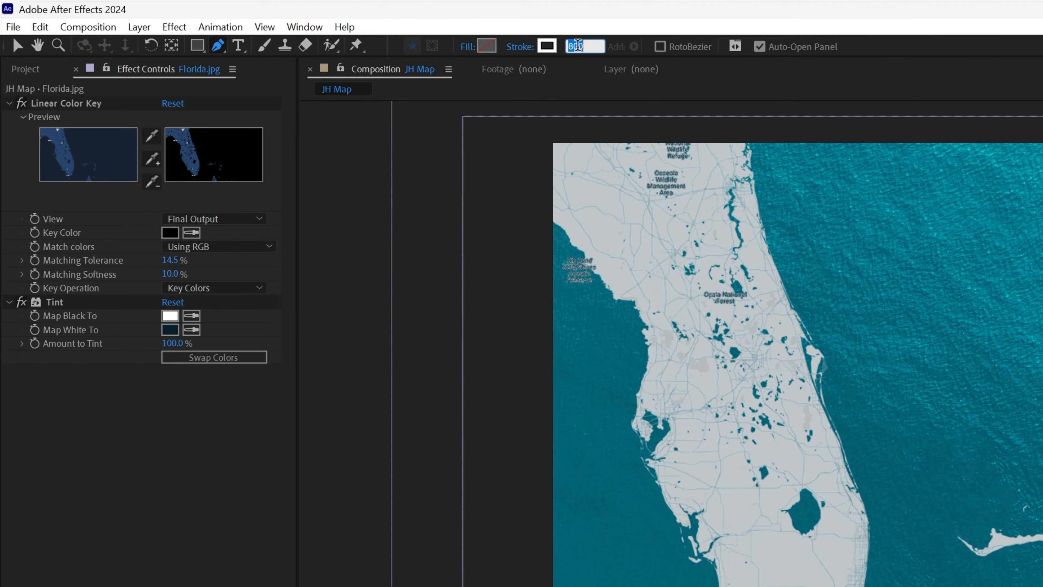
text(10)
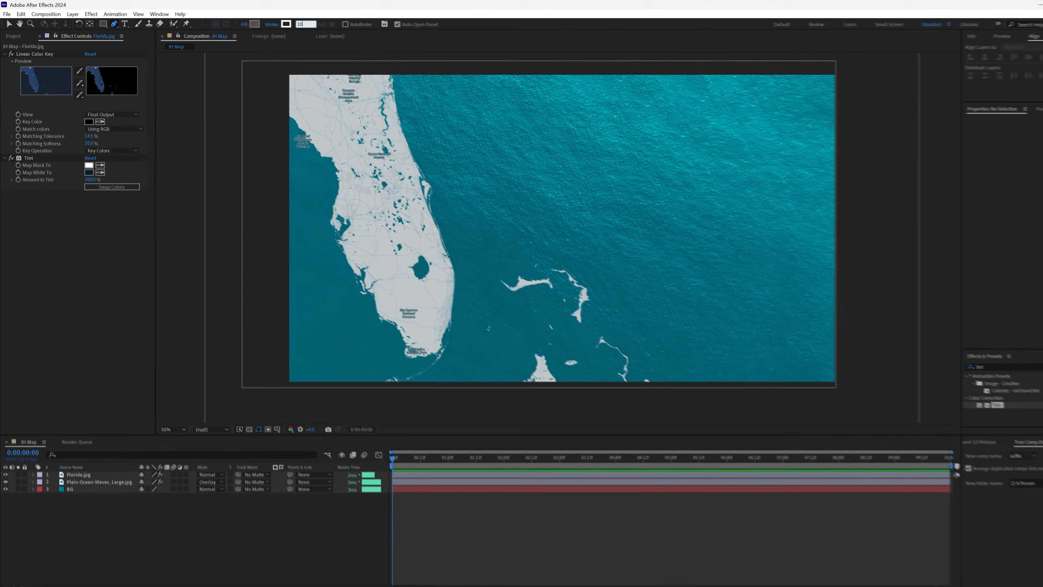
key(Return)
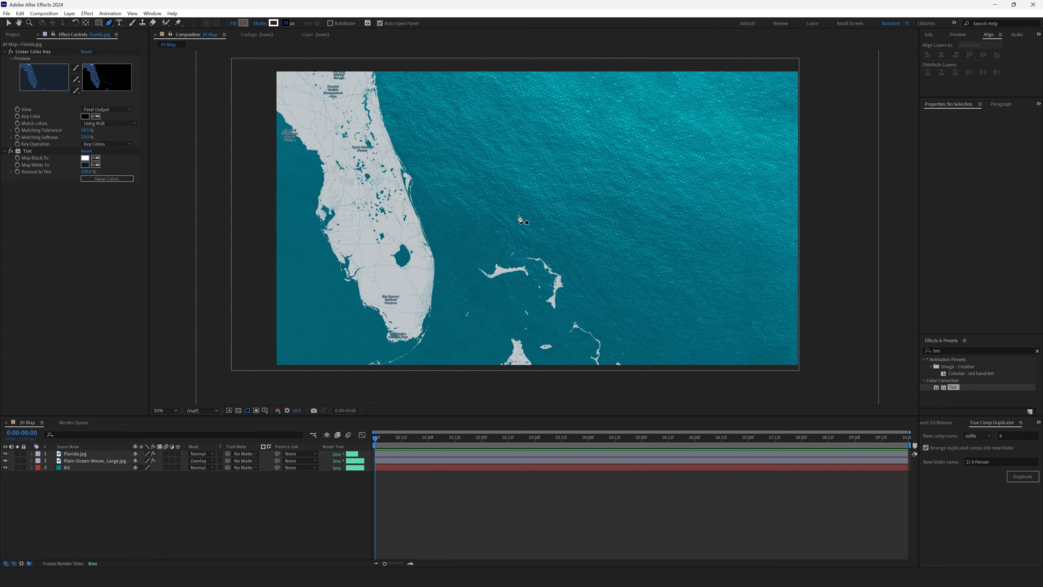
Draw a closed triangle with the Pen tool from Florida's southeast coast to points beyond the frame's upper-right and lower-right corners.
scroll(519, 216, down, 2)
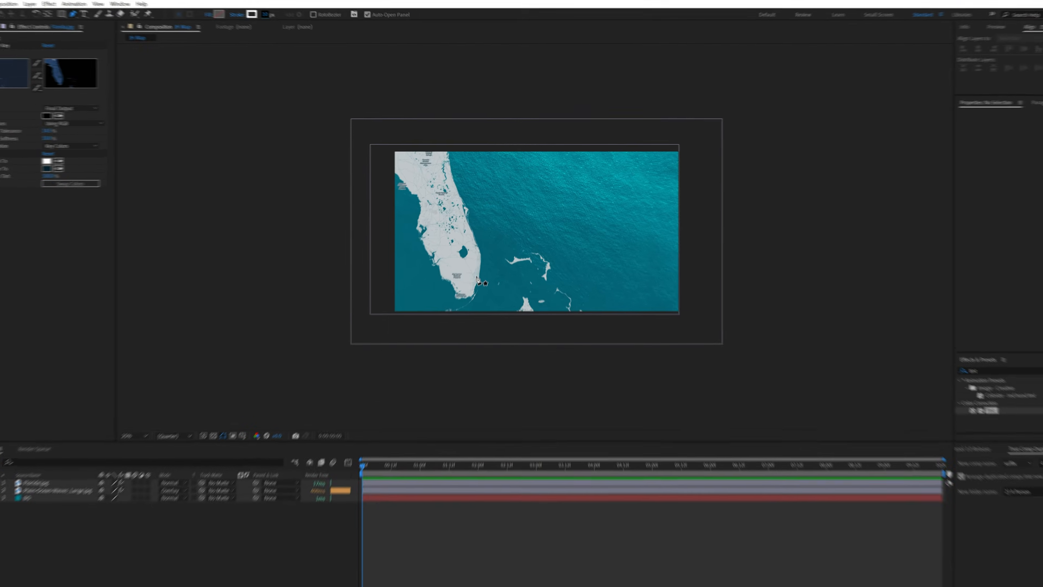
click(480, 264)
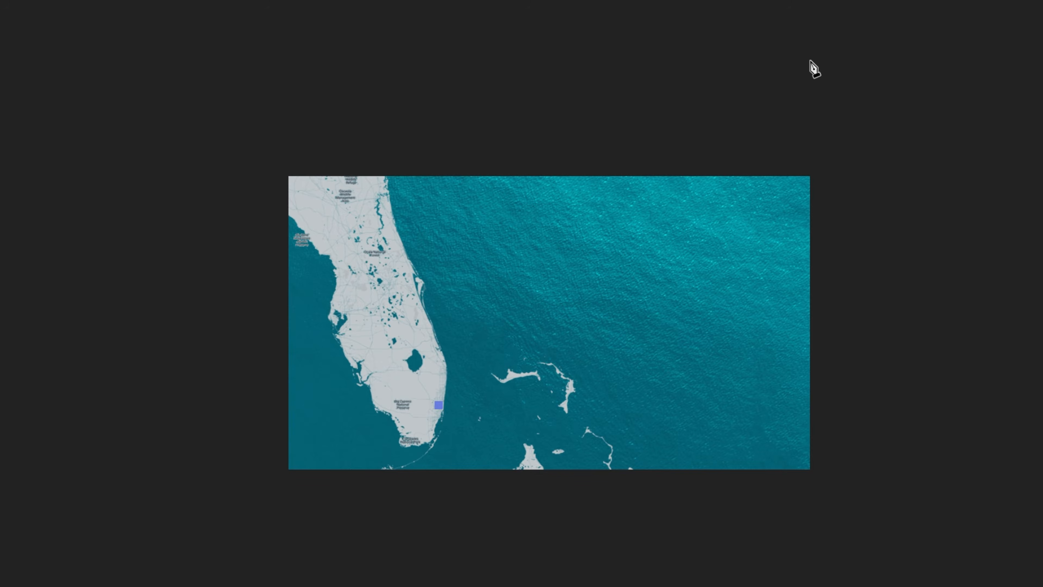
click(780, 64)
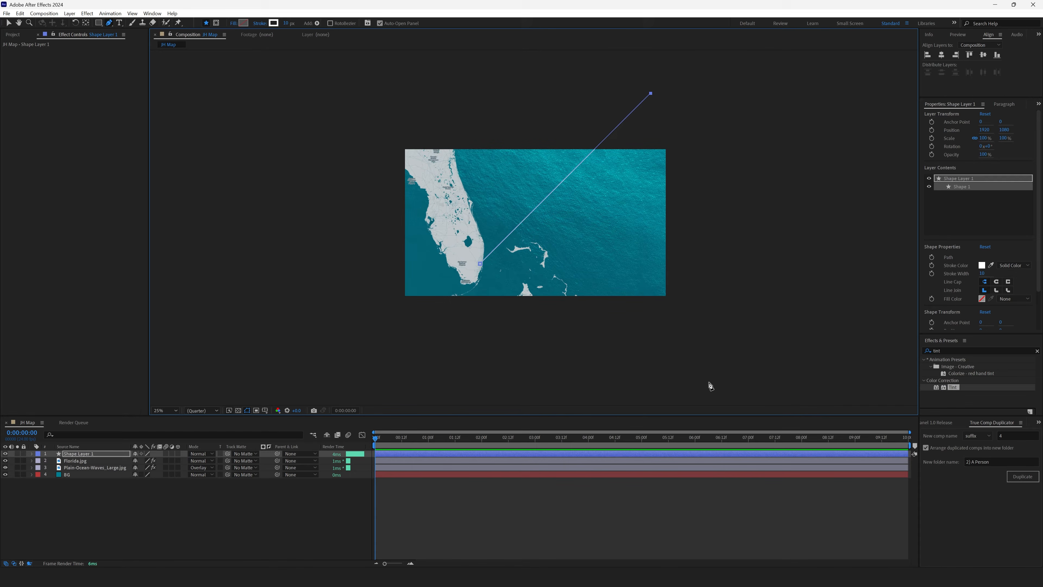
click(710, 383)
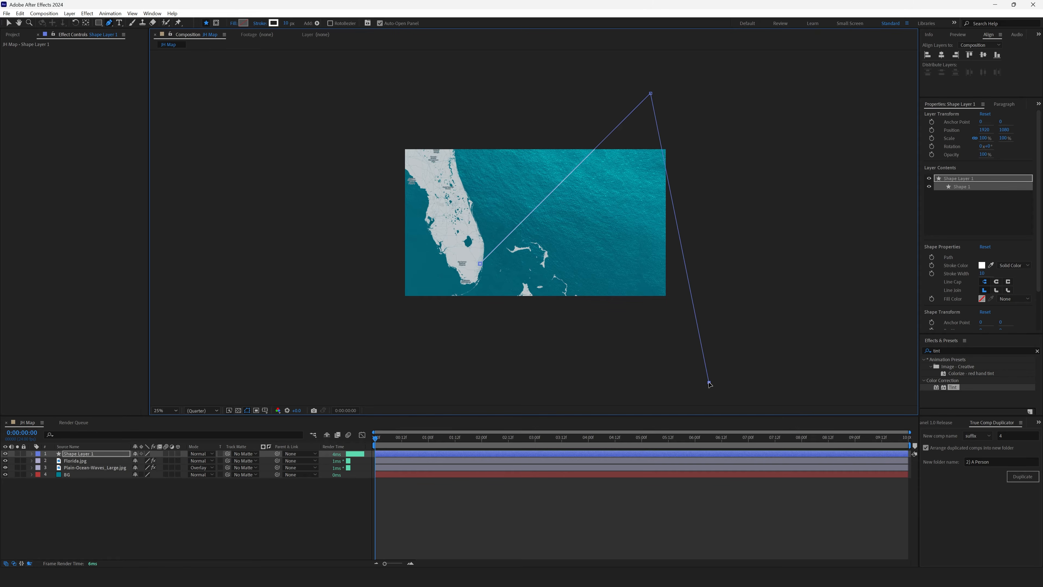
click(480, 265)
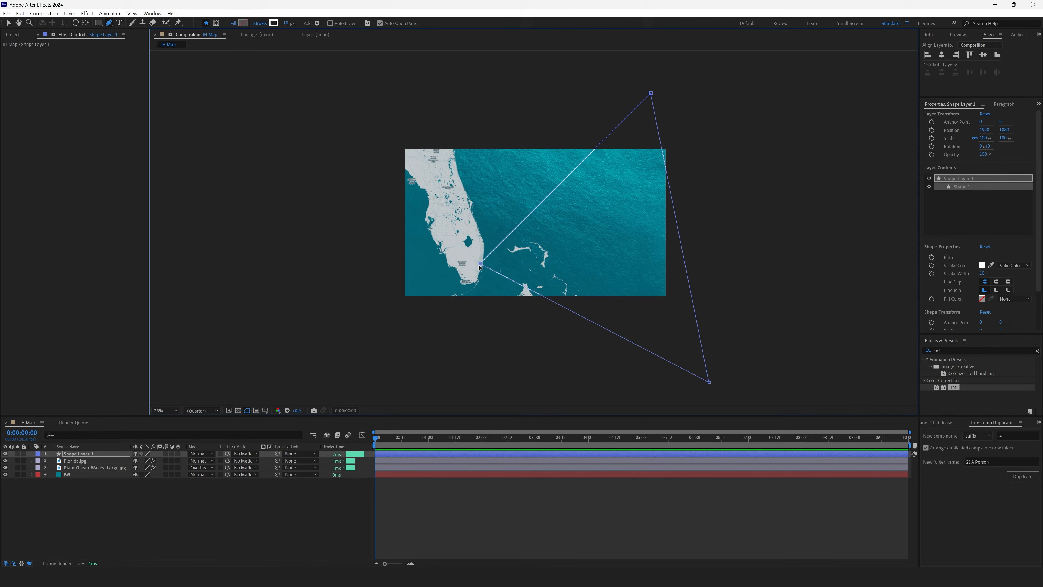
Move the triangle's lower-right vertex inward horizontally so the triangle's far side crosses the ocean within the frame, and deselect the shape.
scroll(479, 267, up, 2)
drag(457, 297, 460, 279)
scroll(436, 289, down, 2)
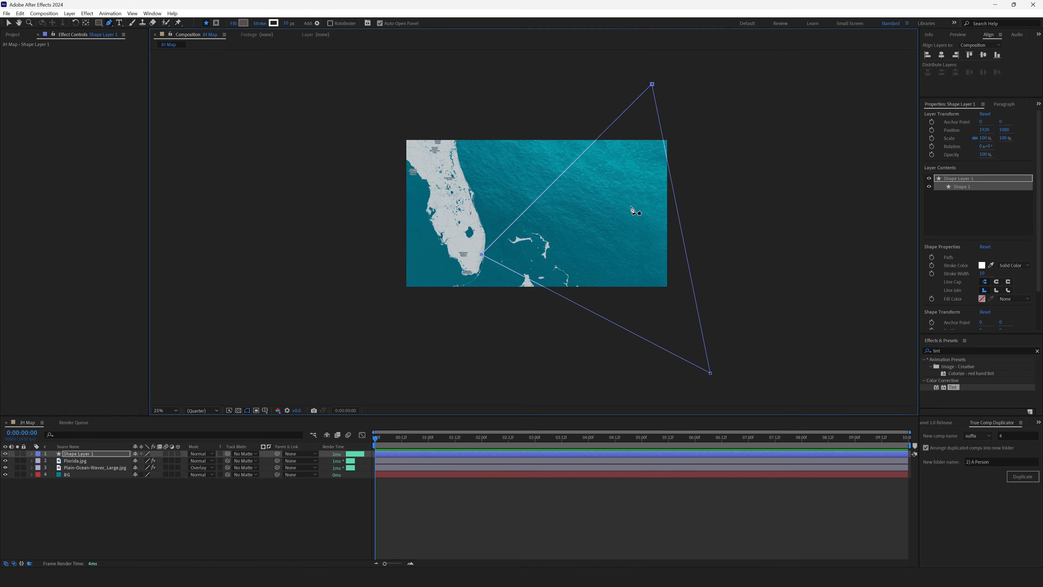
key(v)
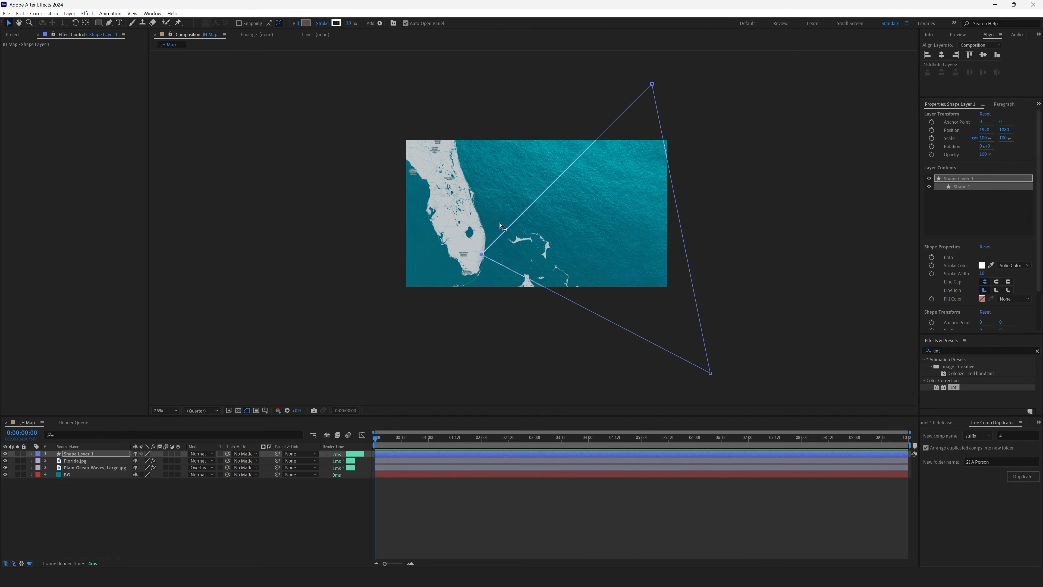
drag(710, 373, 655, 373)
click(607, 506)
scroll(532, 302, up, 2)
drag(527, 291, 481, 218)
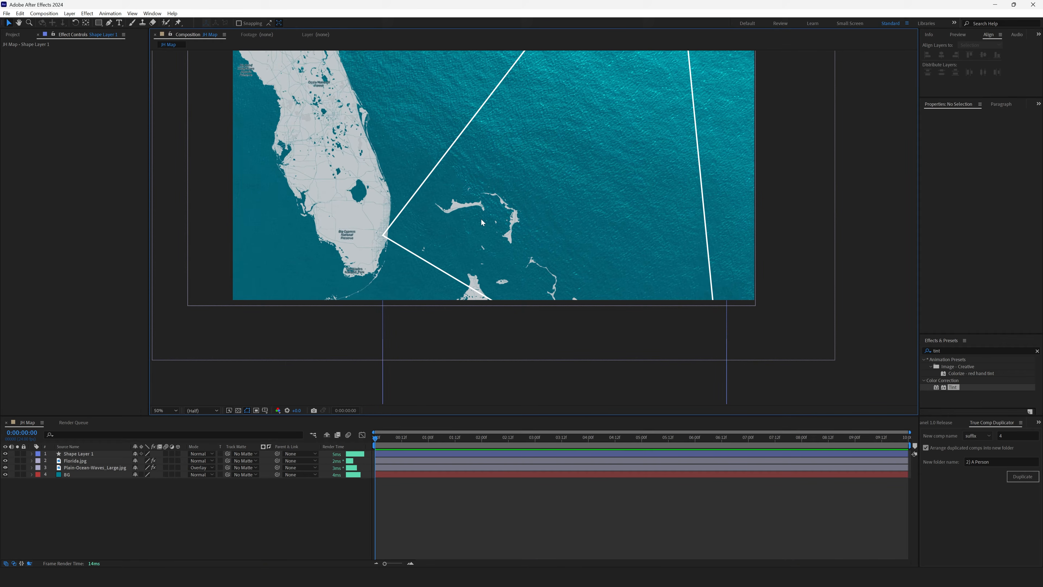
Rename the shape layer as Triangle.
click(78, 454)
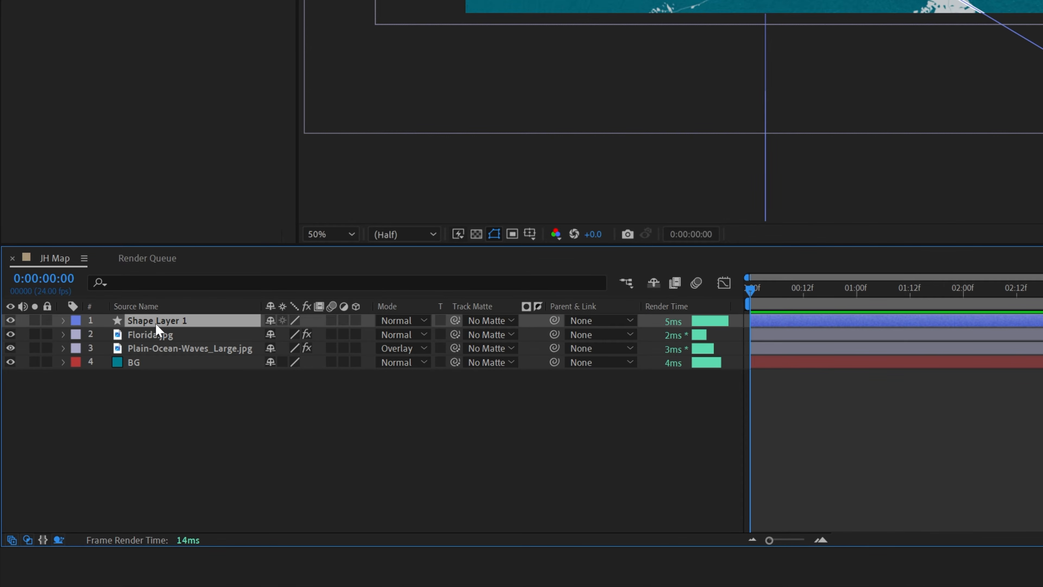
key(Return)
text(Triangle)
key(Return)
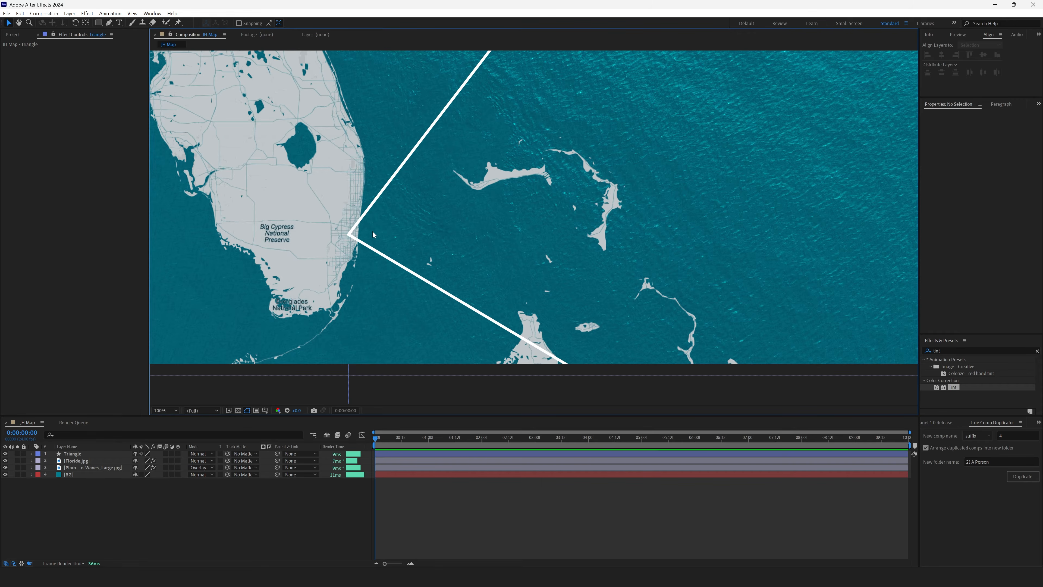
Expand the Triangle layer's Shape 1 down to Stroke 1 and add a dash to its stroke.
click(68, 454)
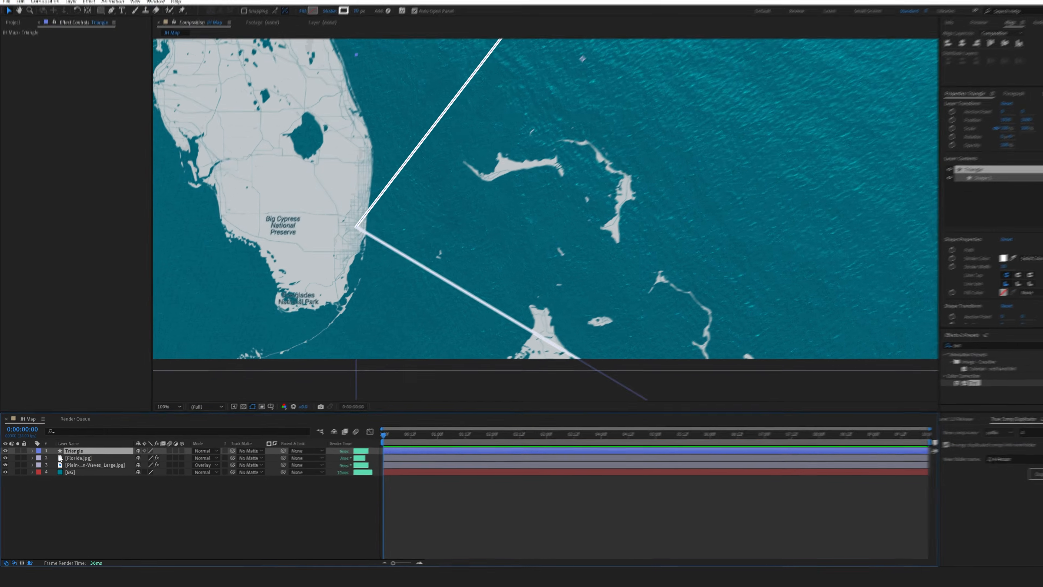
click(55, 353)
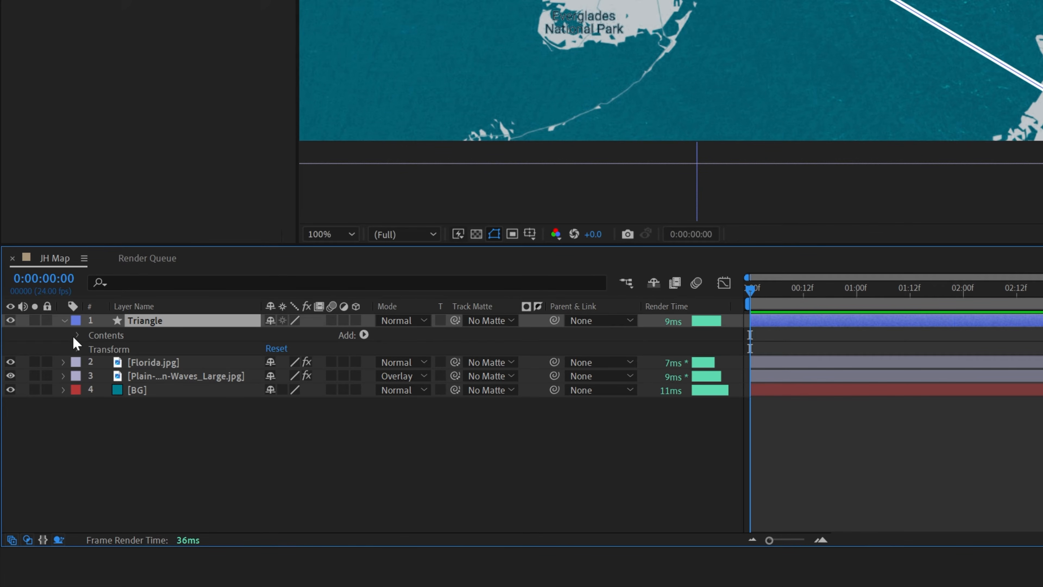
click(77, 336)
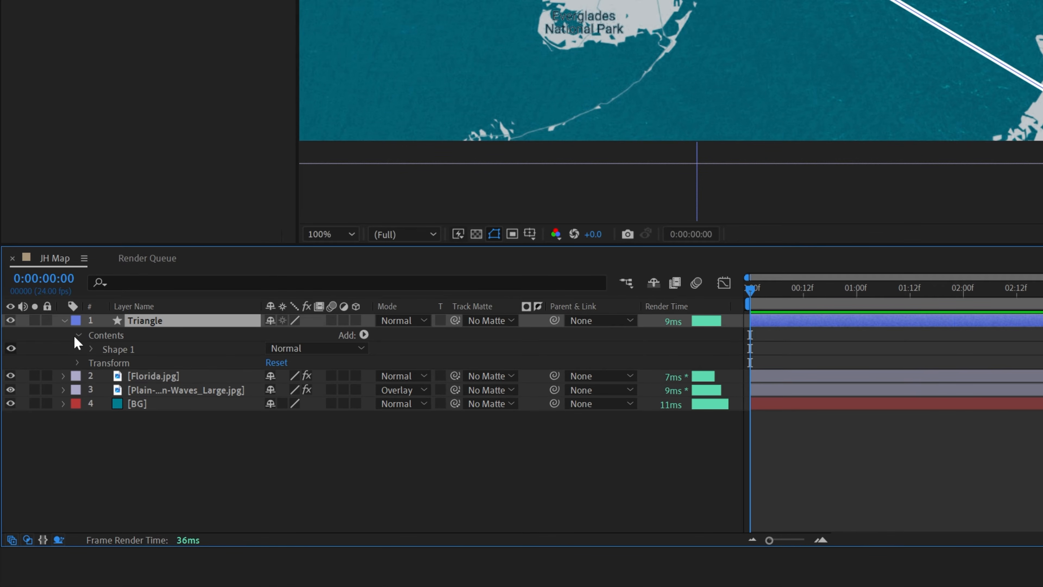
click(91, 349)
click(104, 375)
scroll(157, 444, down, 2)
click(156, 445)
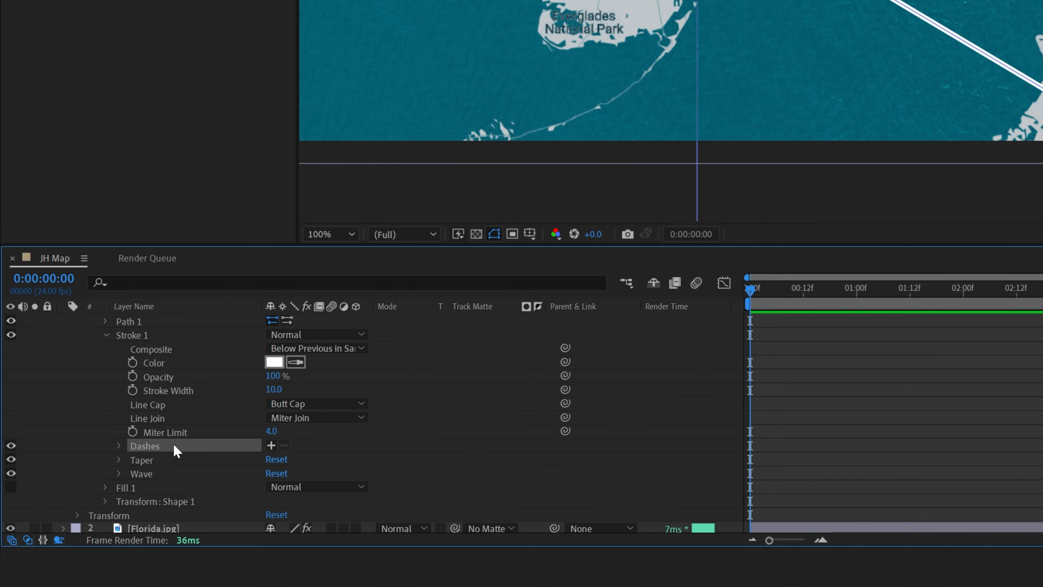
click(271, 445)
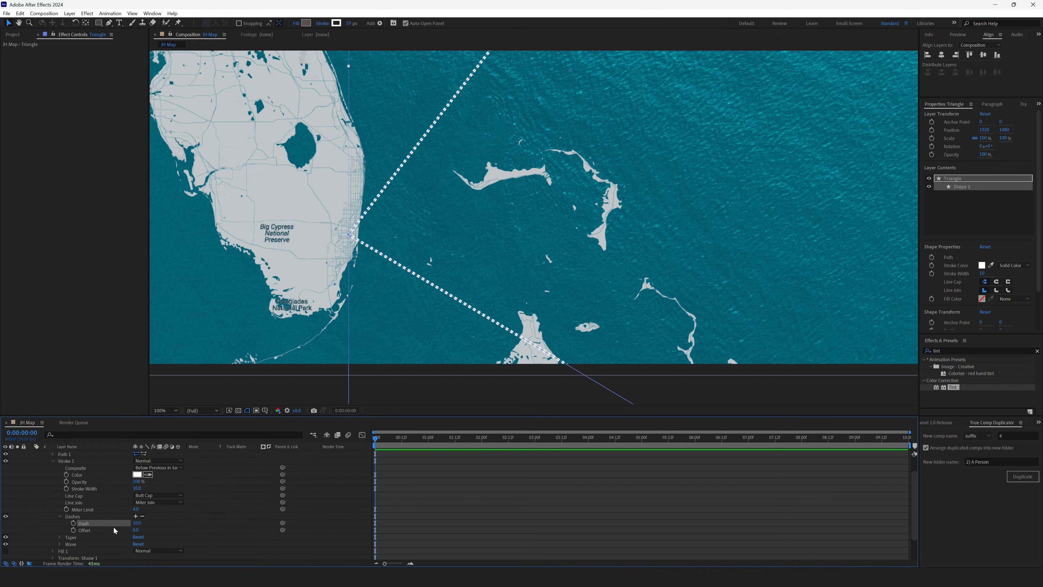
Set the Triangle stroke's dash length to 53.8 so that a dash wraps evenly around the corner on Florida's coast.
drag(136, 524, 135, 522)
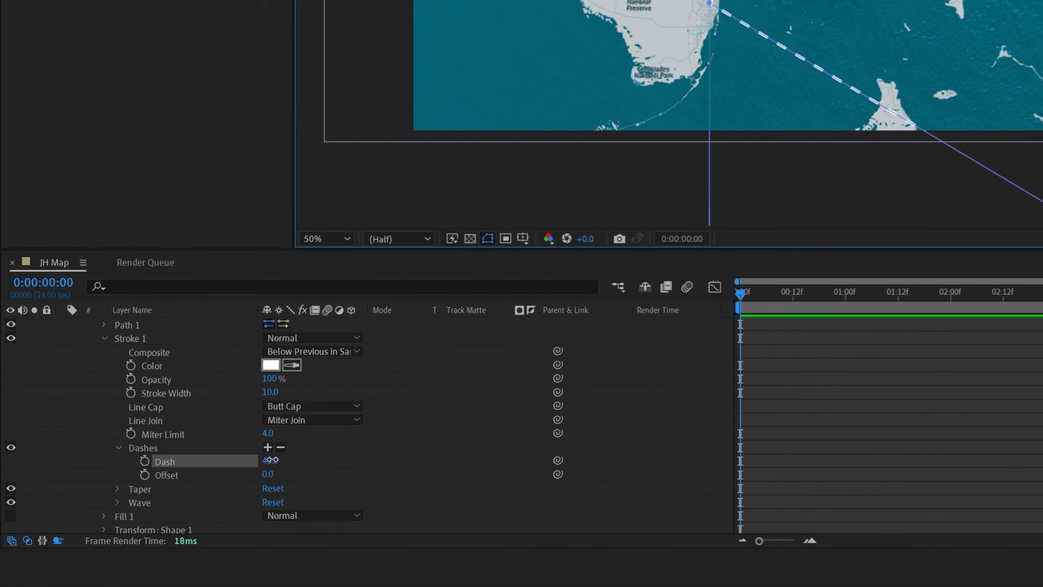
drag(271, 460, 287, 461)
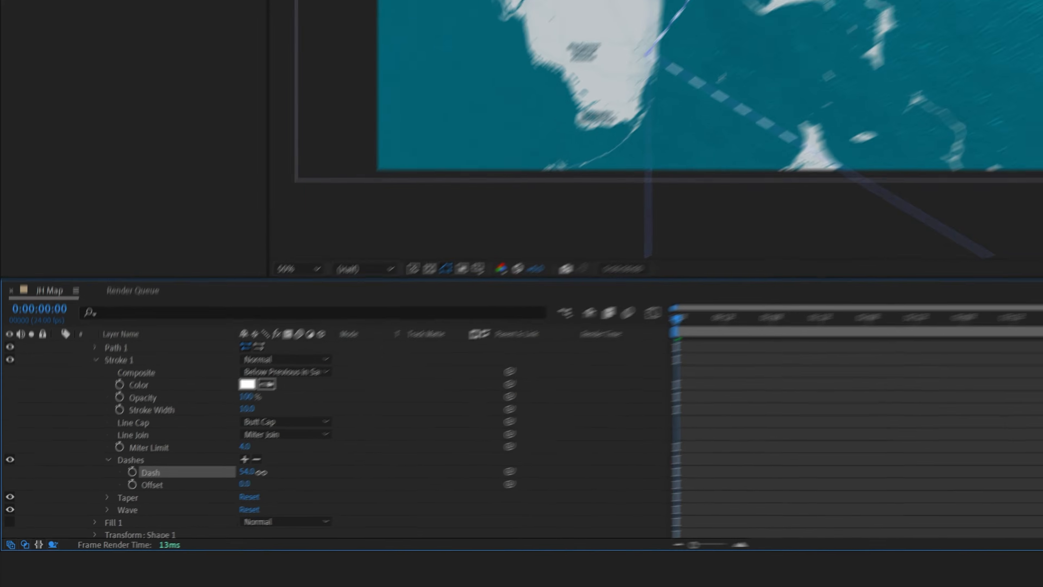
scroll(358, 246, up, 6)
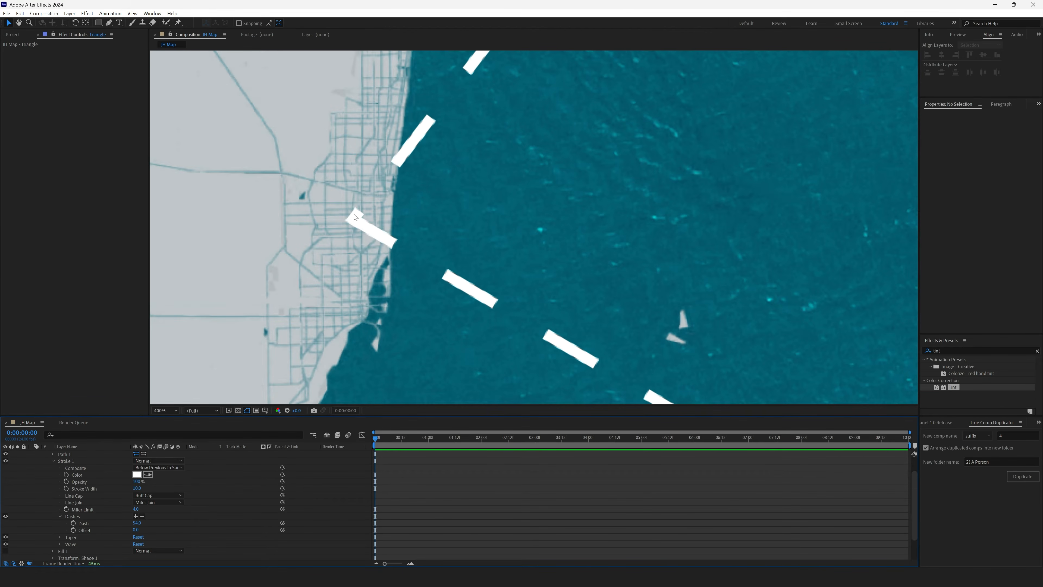
drag(137, 523, 141, 523)
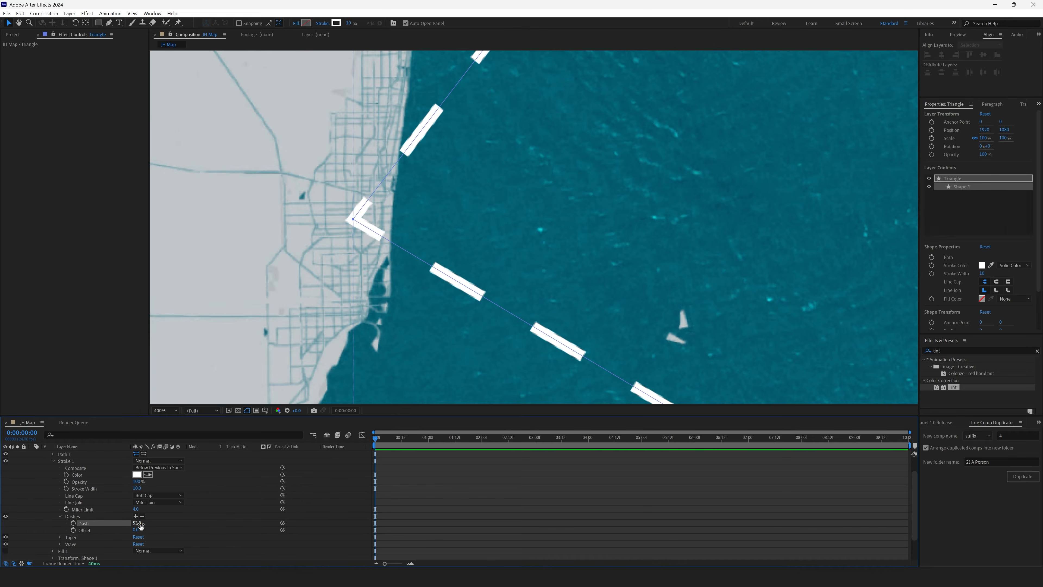
click(336, 288)
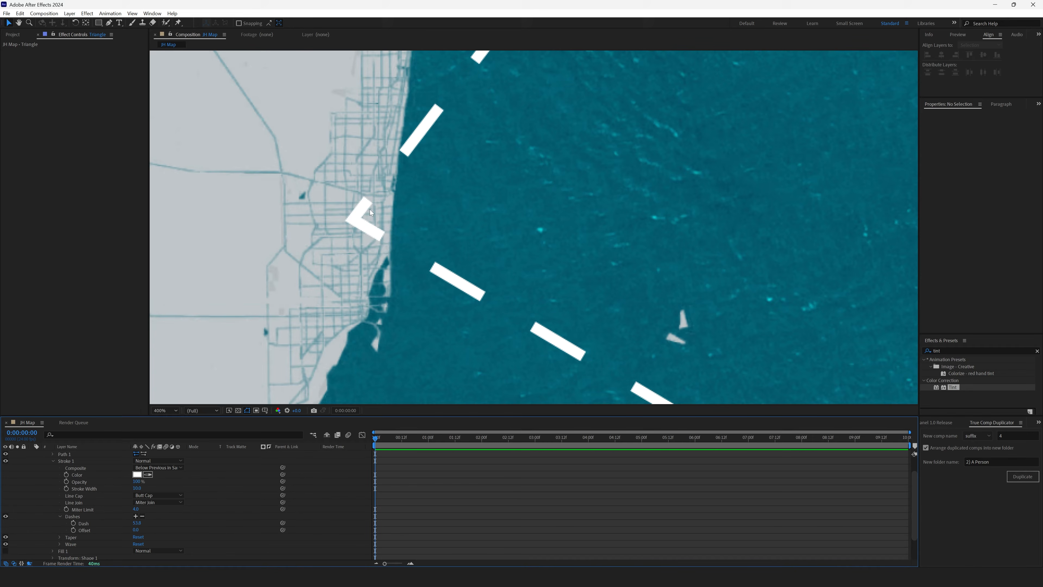
scroll(370, 209, down, 6)
scroll(188, 468, up, 2)
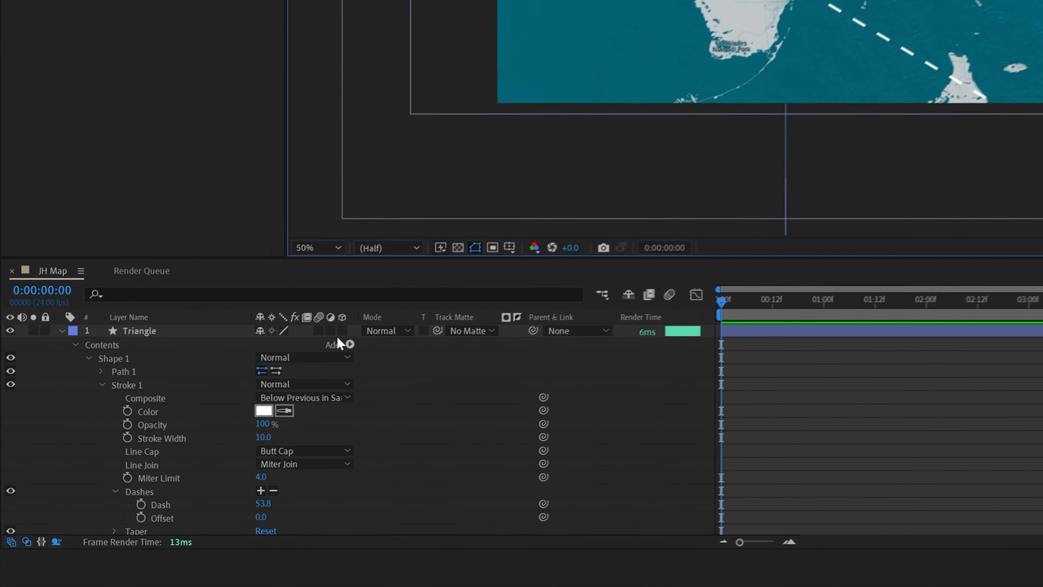
Add a Trim Paths operator to the Triangle layer's contents and expand its properties.
click(182, 461)
click(318, 222)
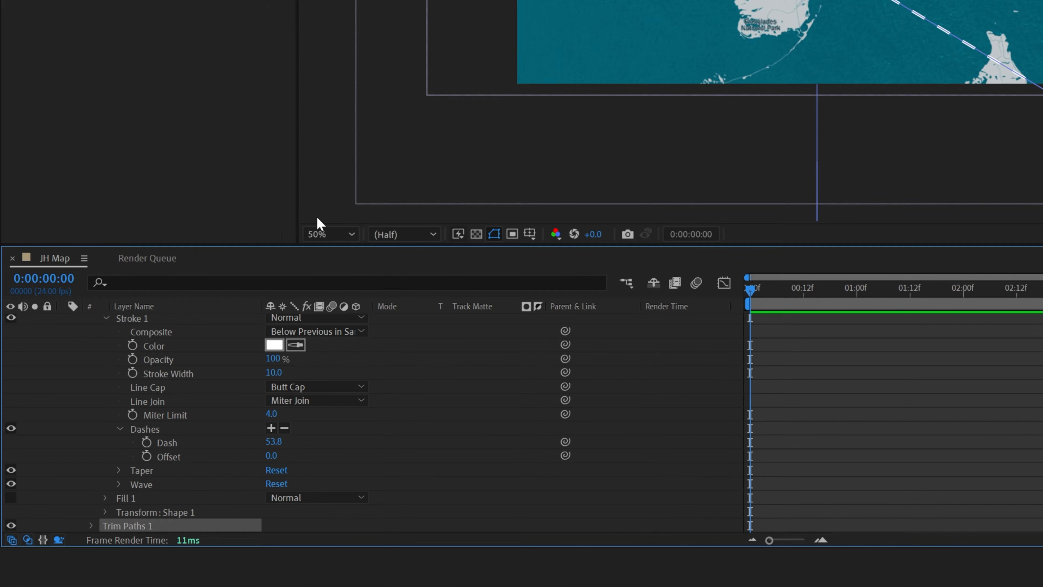
scroll(94, 474, down, 2)
click(91, 471)
scroll(181, 415, down, 2)
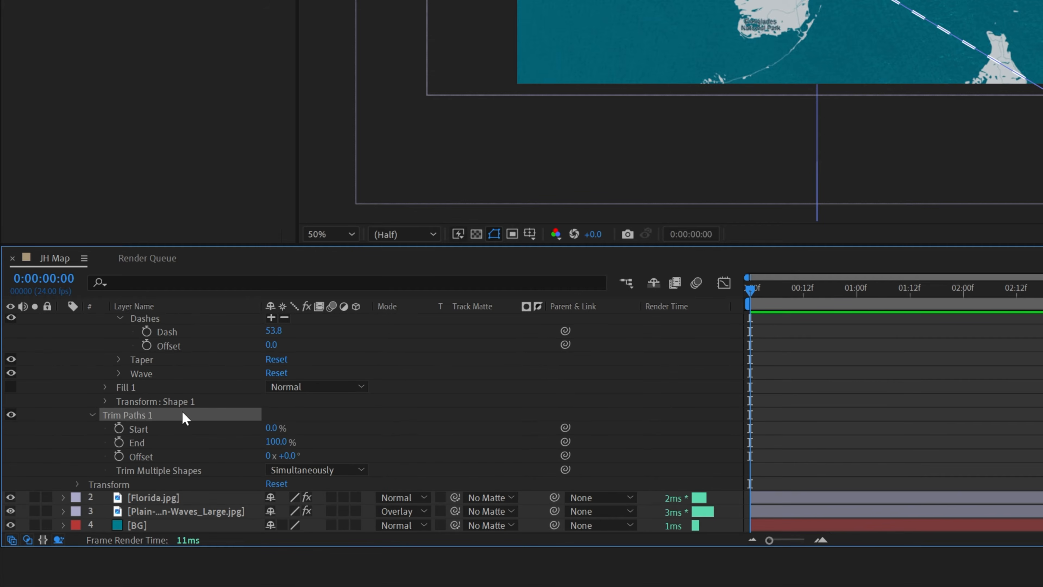
Start keyframing the Trim Paths End property at 0:00 with a value of 0%.
click(119, 443)
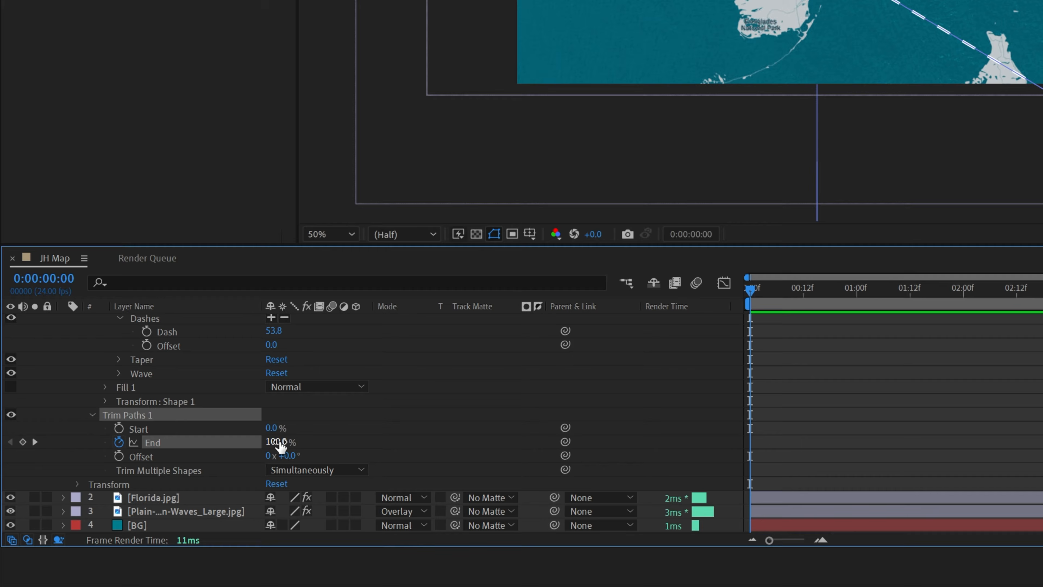
click(276, 441)
text(0)
key(Return)
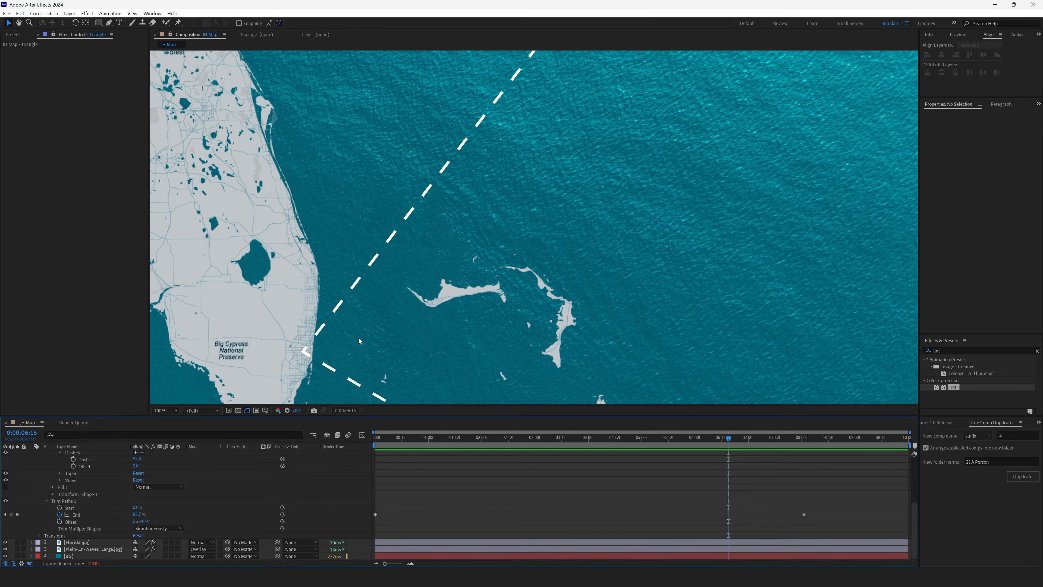
scroll(358, 338, up, 1)
drag(309, 285, 776, 214)
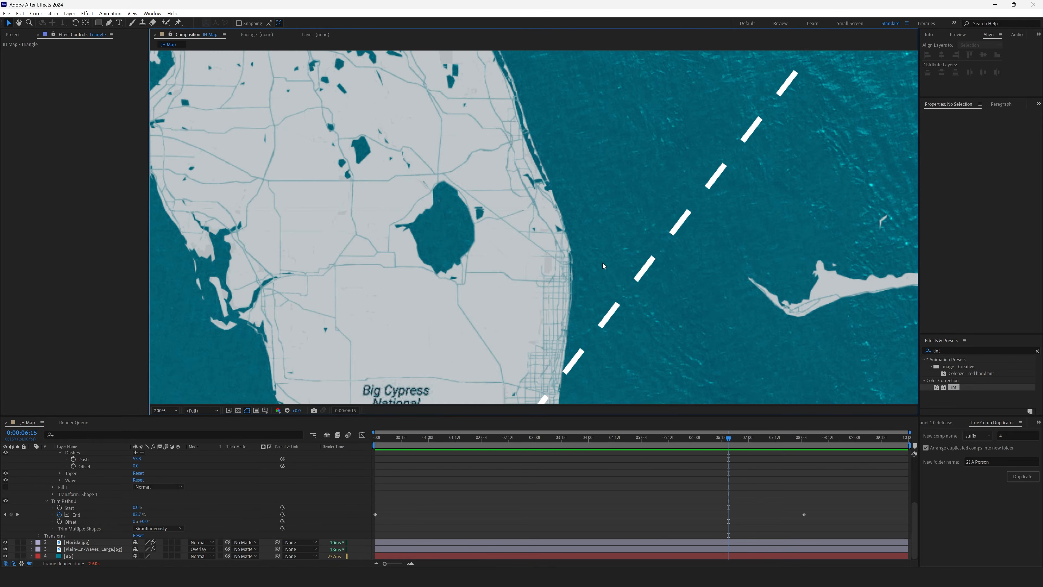
Find the Fast Box Blur effect and apply it to the Triangle layer.
drag(618, 239, 483, 299)
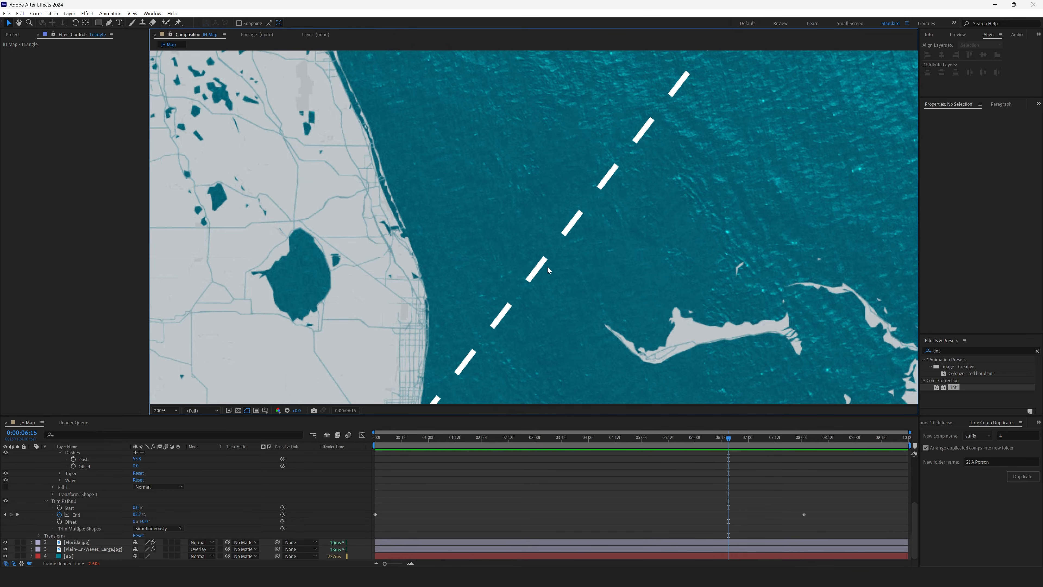
scroll(534, 274, up, 1)
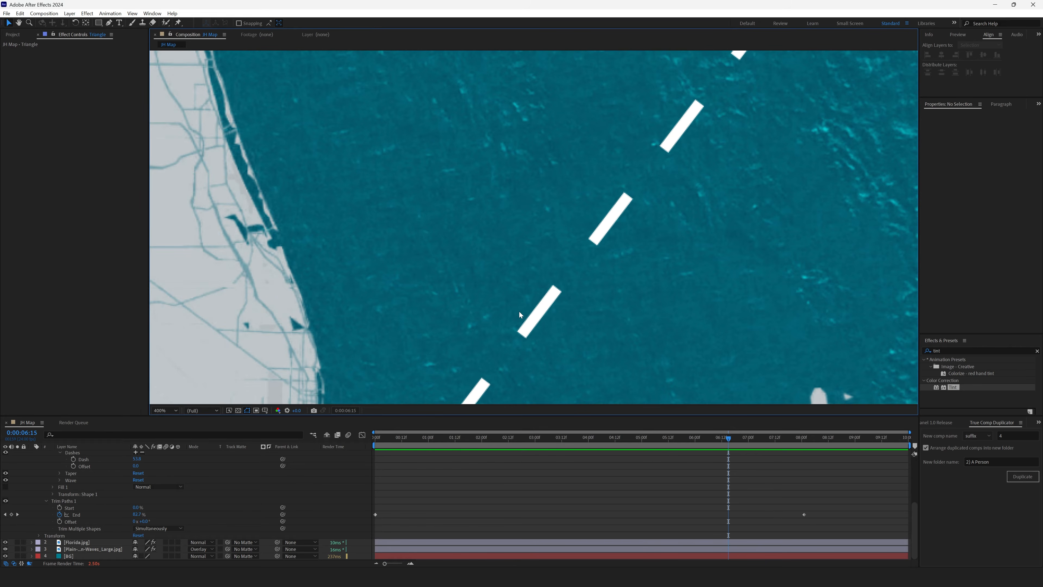
scroll(519, 312, down, 1)
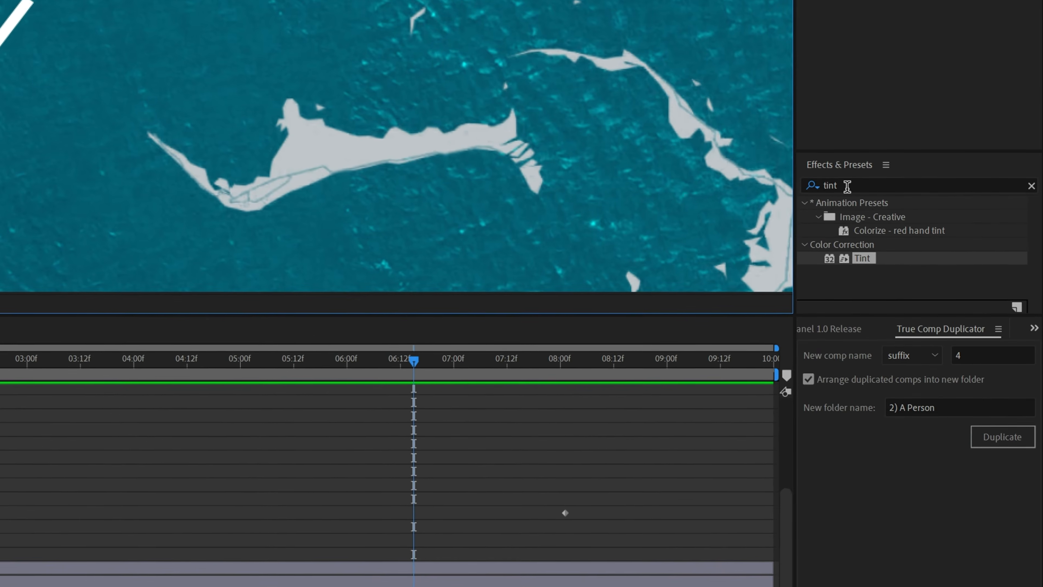
drag(945, 351, 884, 356)
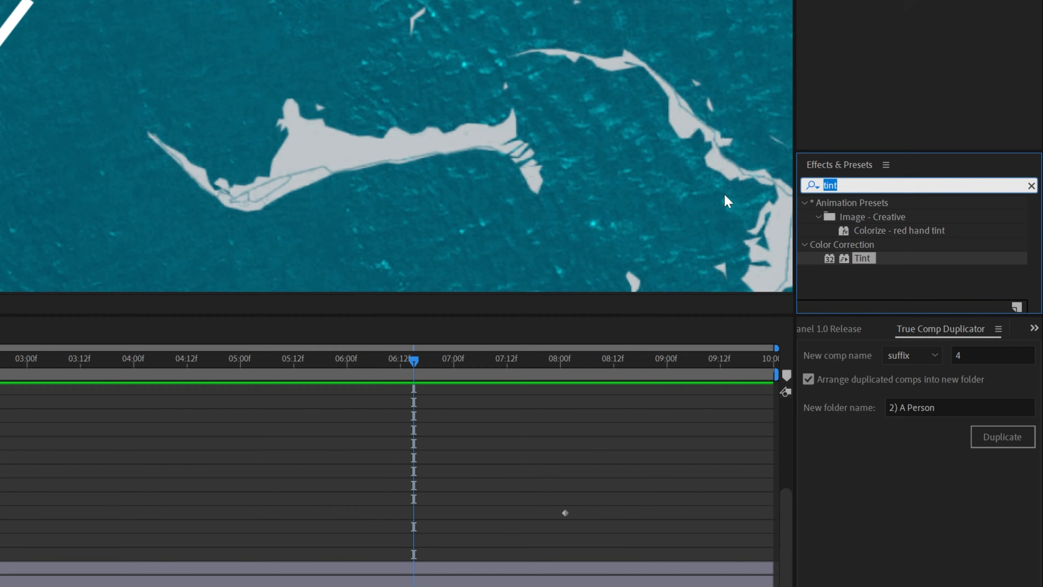
text(fast box blur)
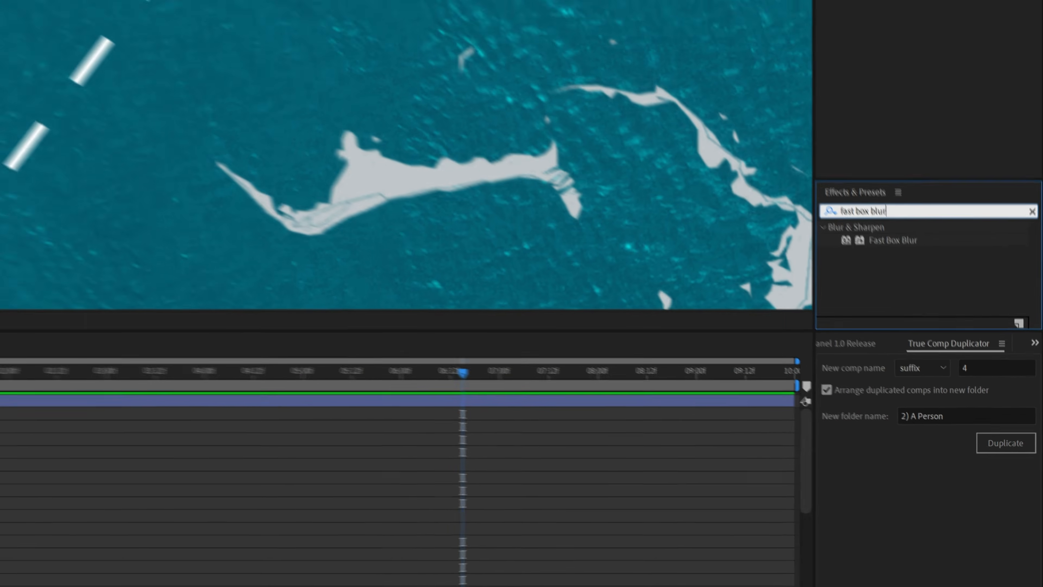
click(86, 455)
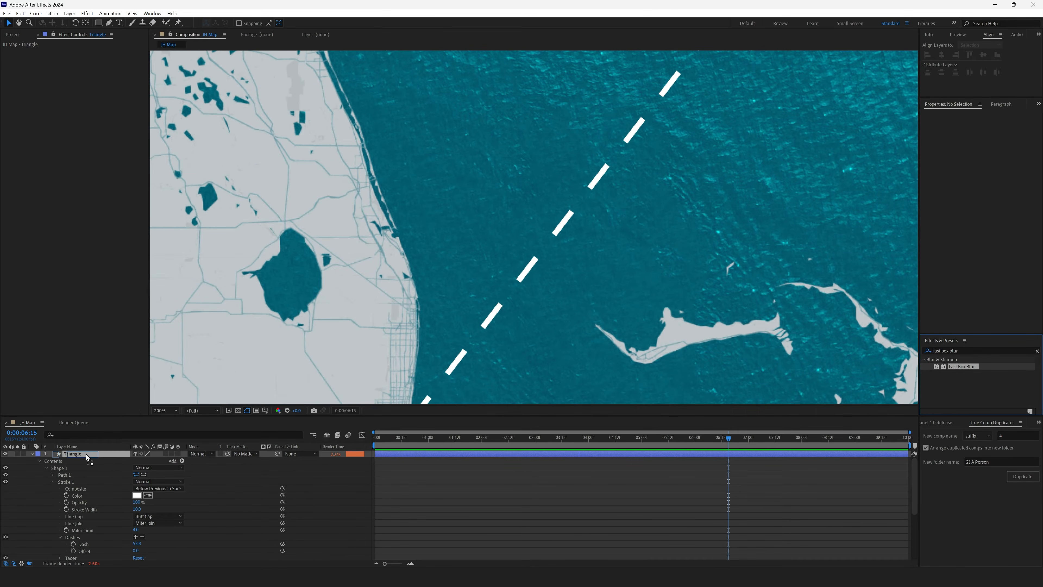
drag(86, 455, 86, 455)
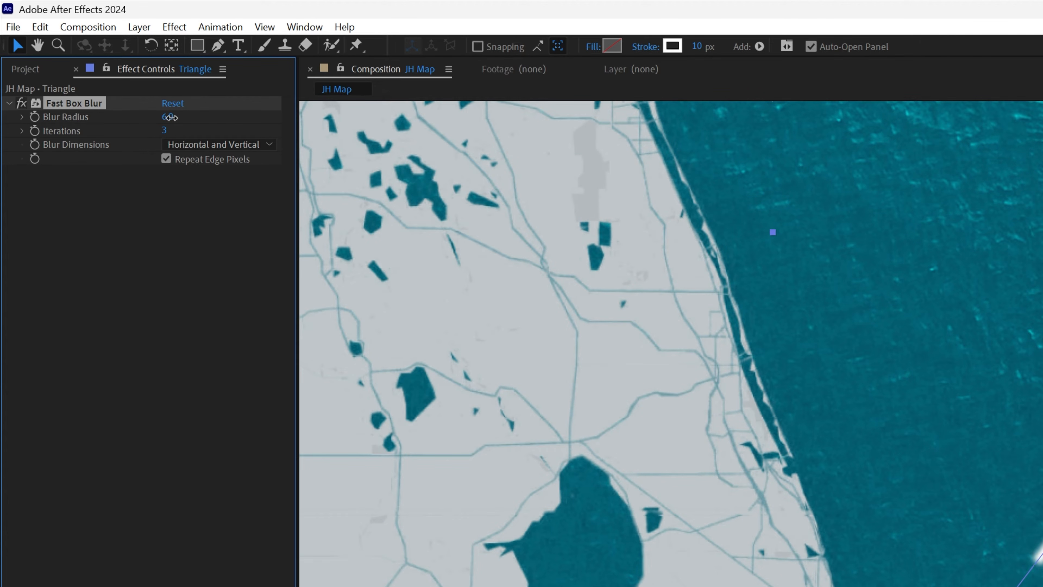
Set the Fast Box Blur's Blur Radius to 1 on the Triangle layer and check the softened dashes.
click(169, 117)
text(20)
key(Return)
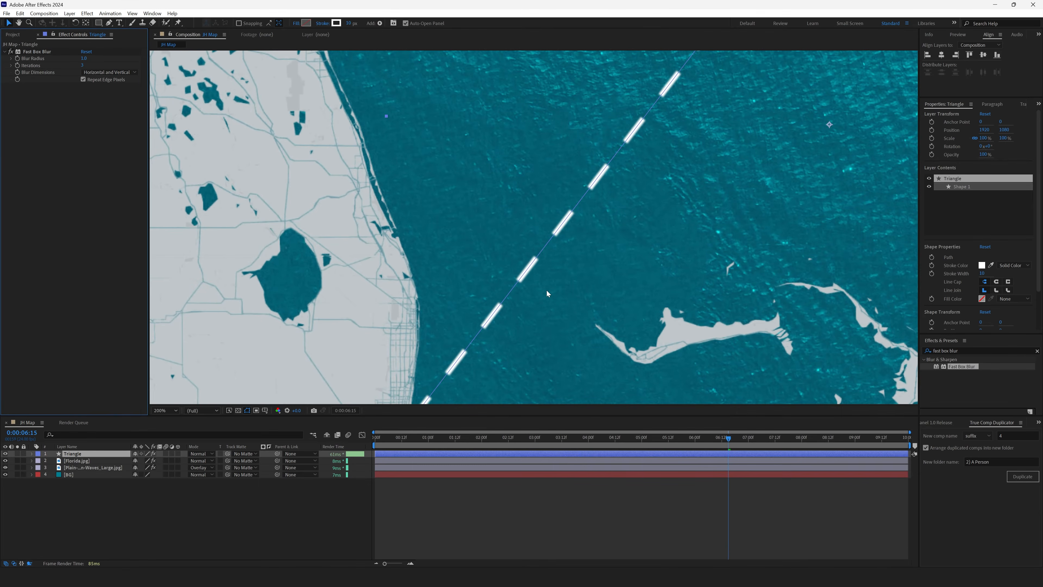
scroll(547, 291, down, 1)
click(473, 511)
drag(688, 244, 512, 245)
drag(312, 344, 381, 291)
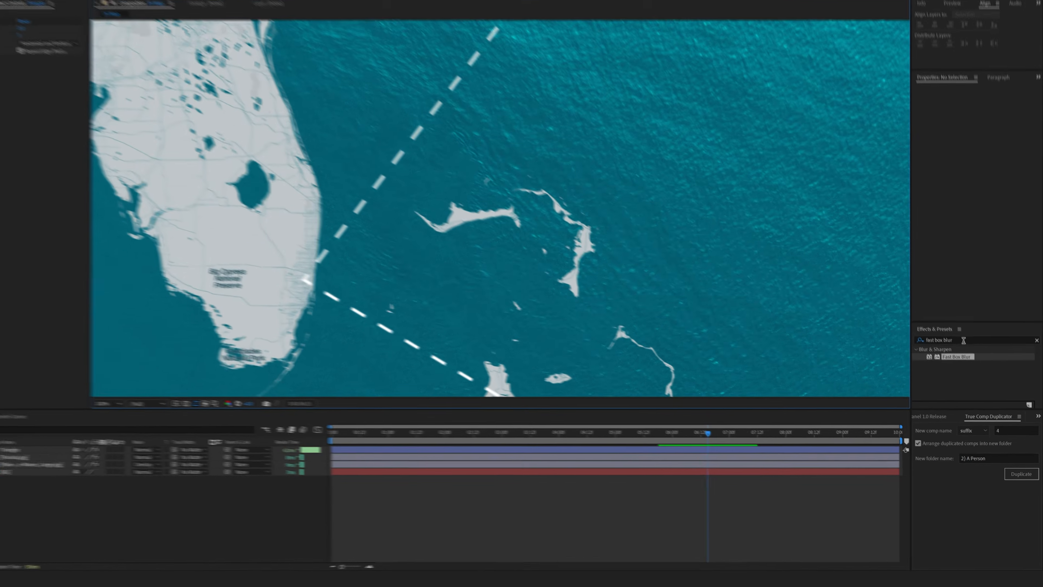
Find the Glow effect and add it to the Triangle layer.
click(968, 351)
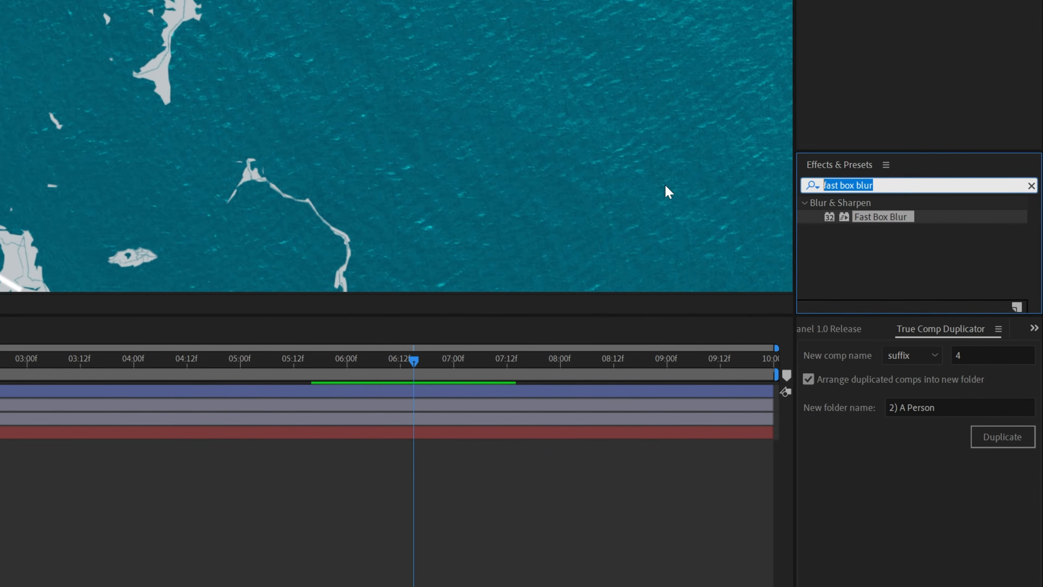
text(glow)
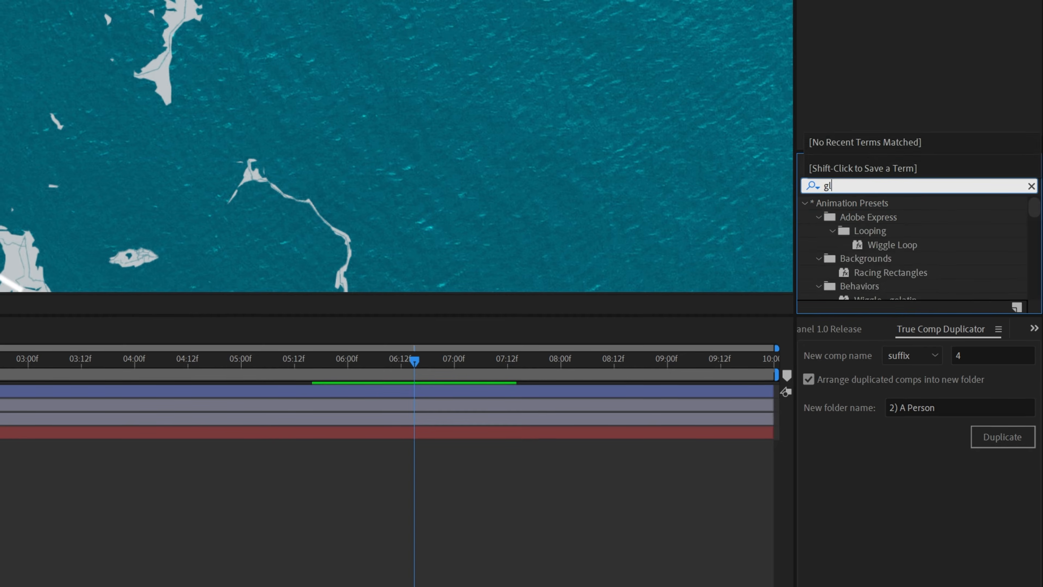
drag(864, 287, 78, 455)
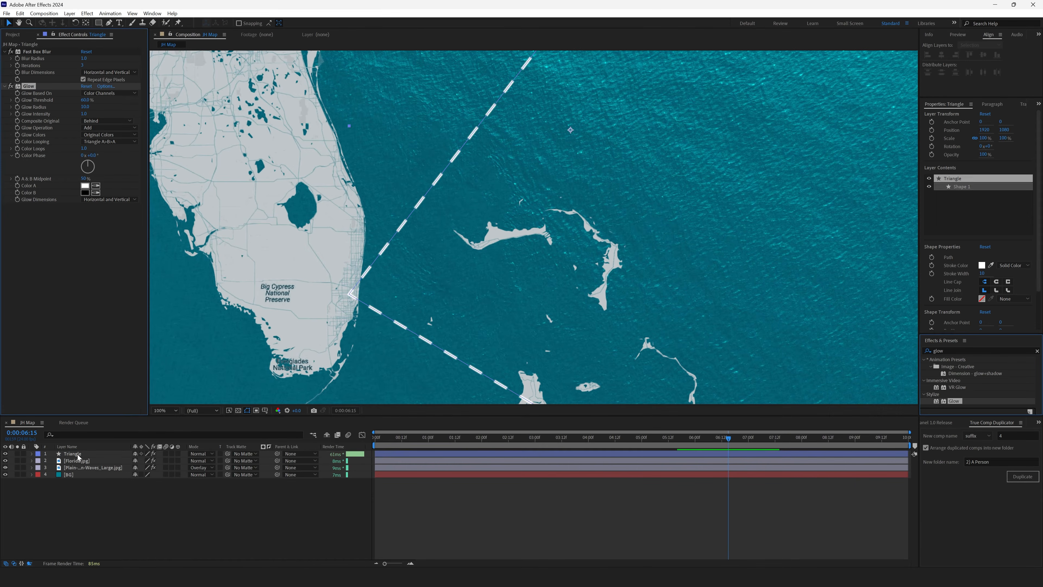
click(78, 455)
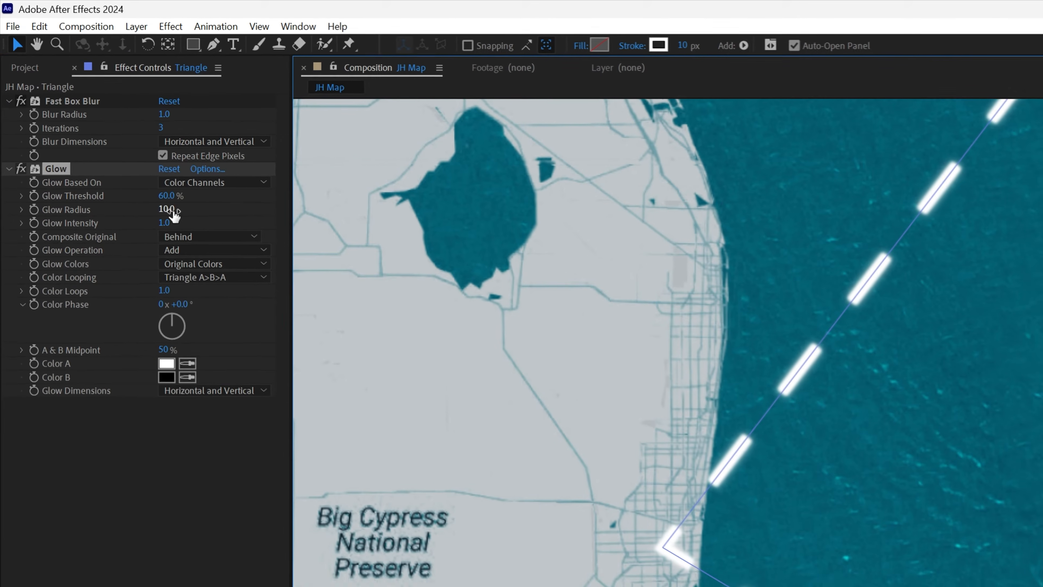
Set the Triangle layer's Glow Radius to 5 and inspect the dashes near Florida's coast.
click(86, 107)
text(5)
key(Return)
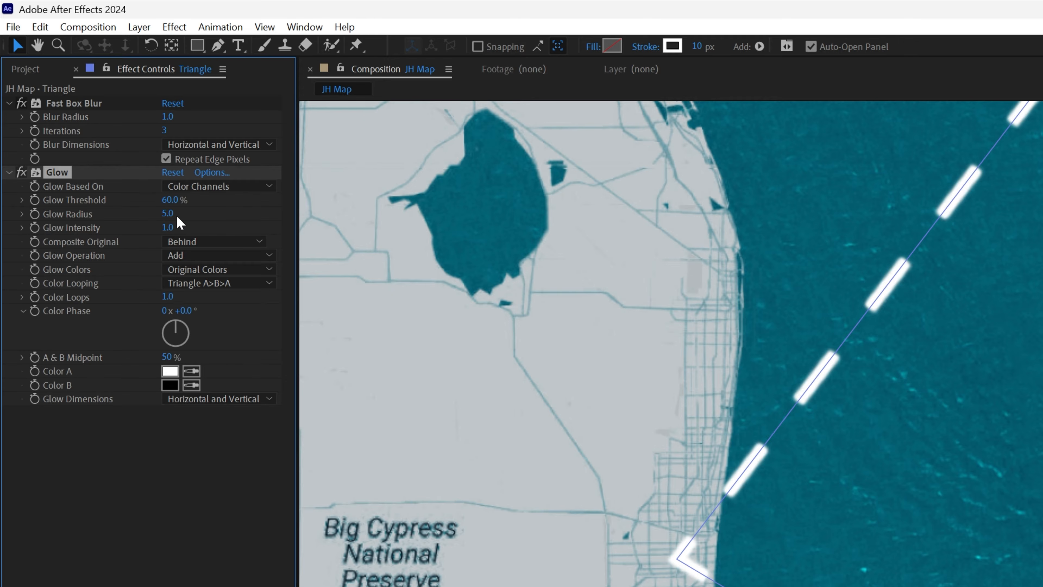
click(210, 228)
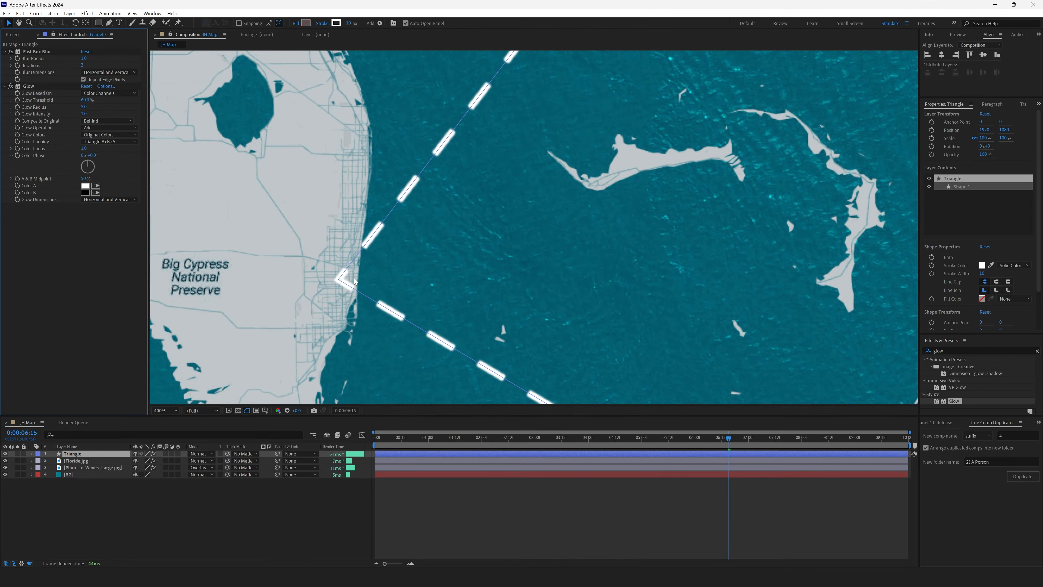
scroll(355, 278, up, 1)
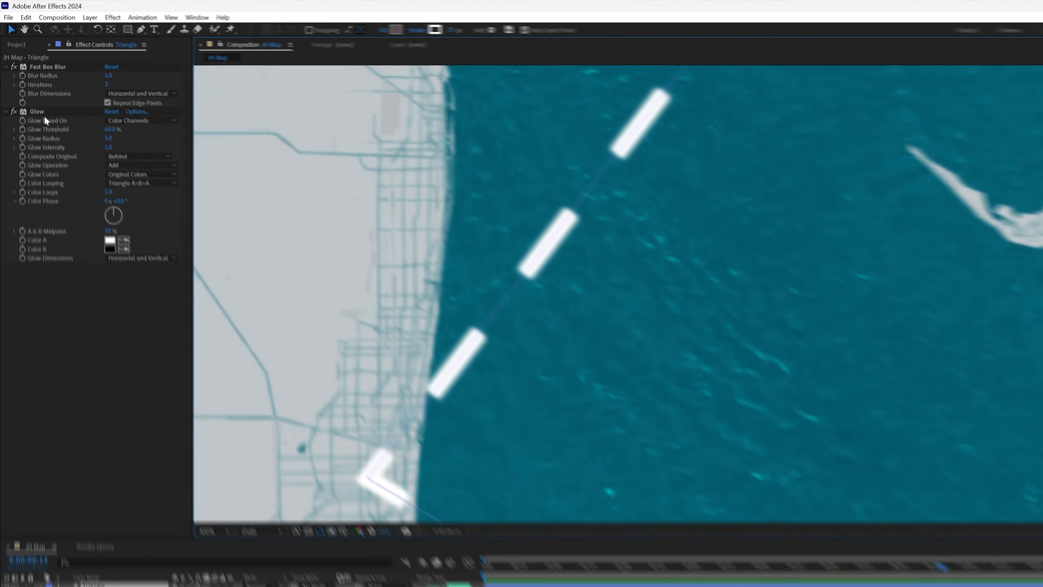
Duplicate the Glow effect and set the copy's Glow Radius to 20.
click(29, 86)
key(ctrl+d)
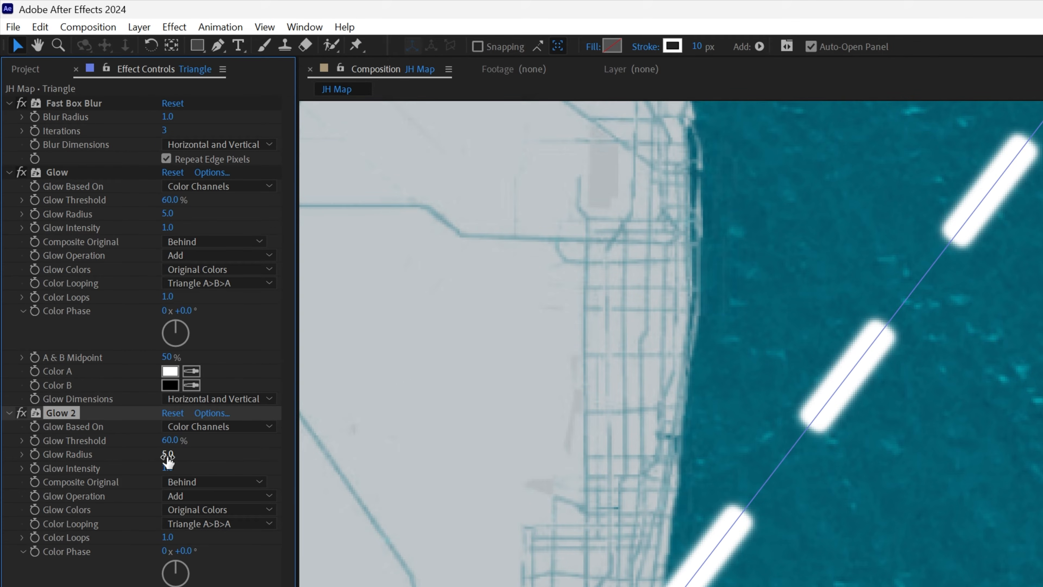
click(167, 454)
text(20)
key(Return)
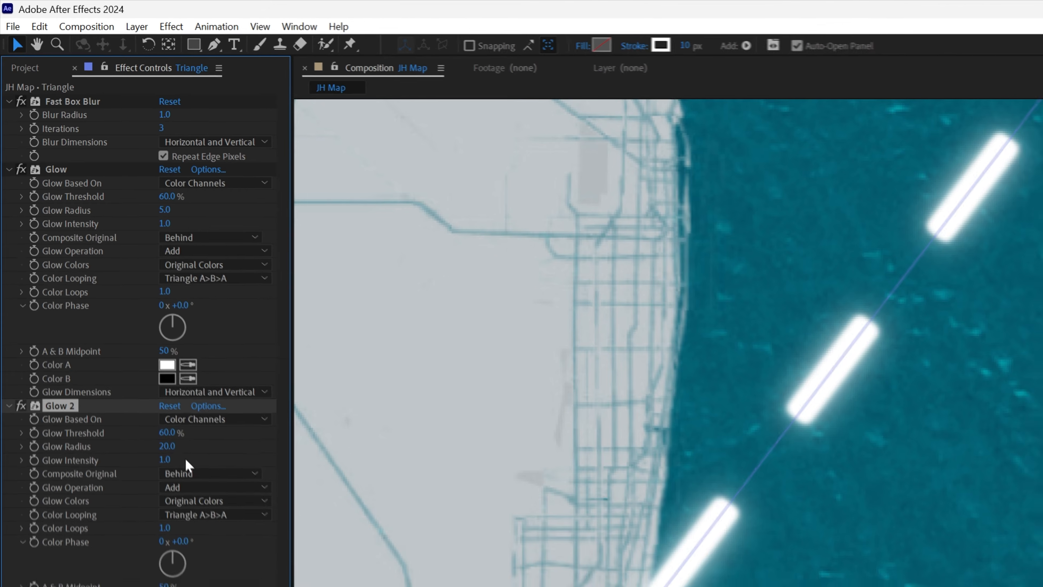
scroll(657, 263, down, 2)
drag(657, 263, 471, 230)
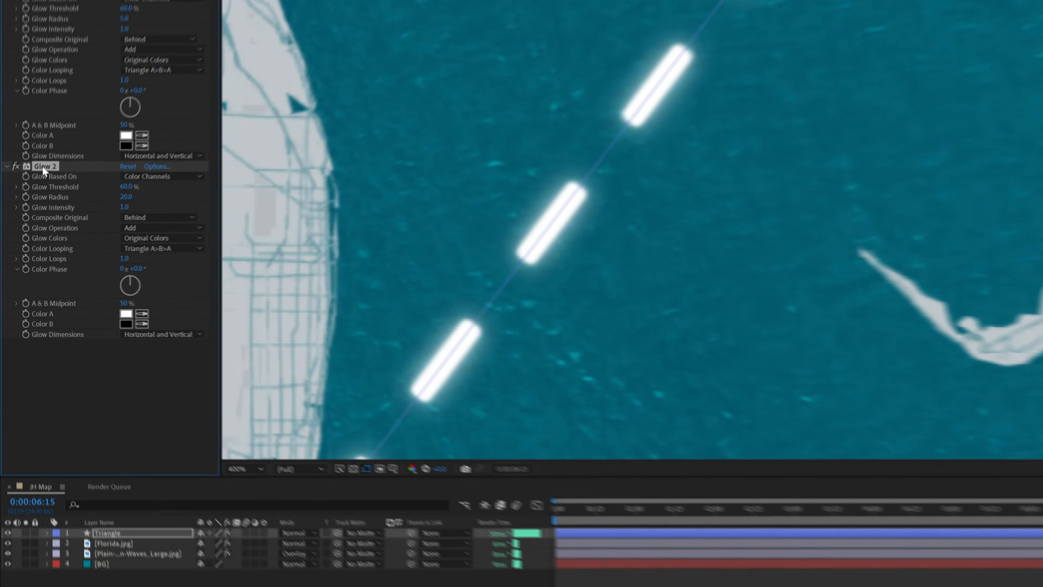
Duplicate Glow 2 and set the new copy's Glow Radius to 83 and its Glow Intensity to 0.7.
key(ctrl+d)
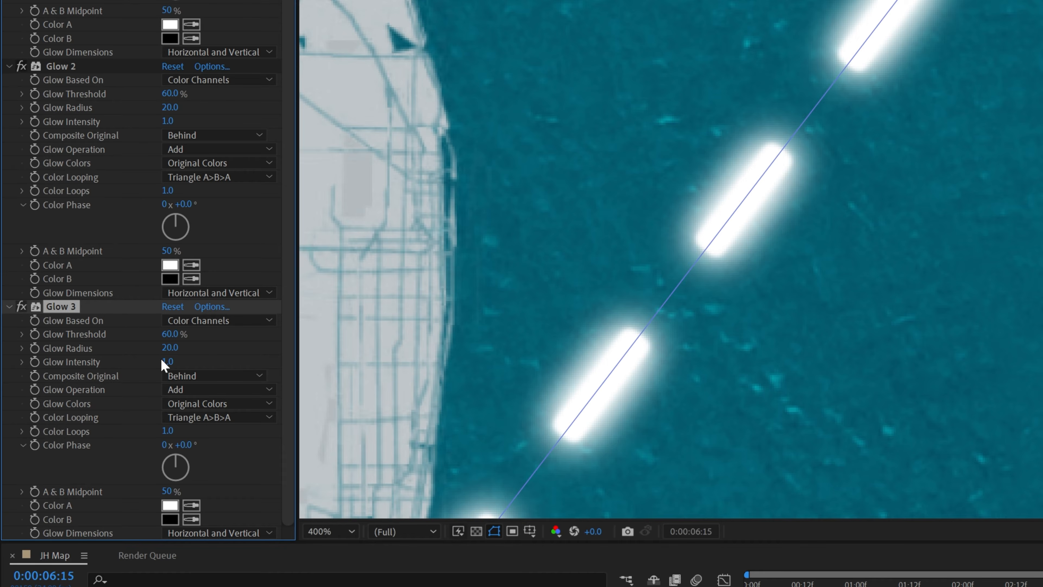
click(172, 361)
text(.3)
key(Return)
drag(177, 348, 184, 348)
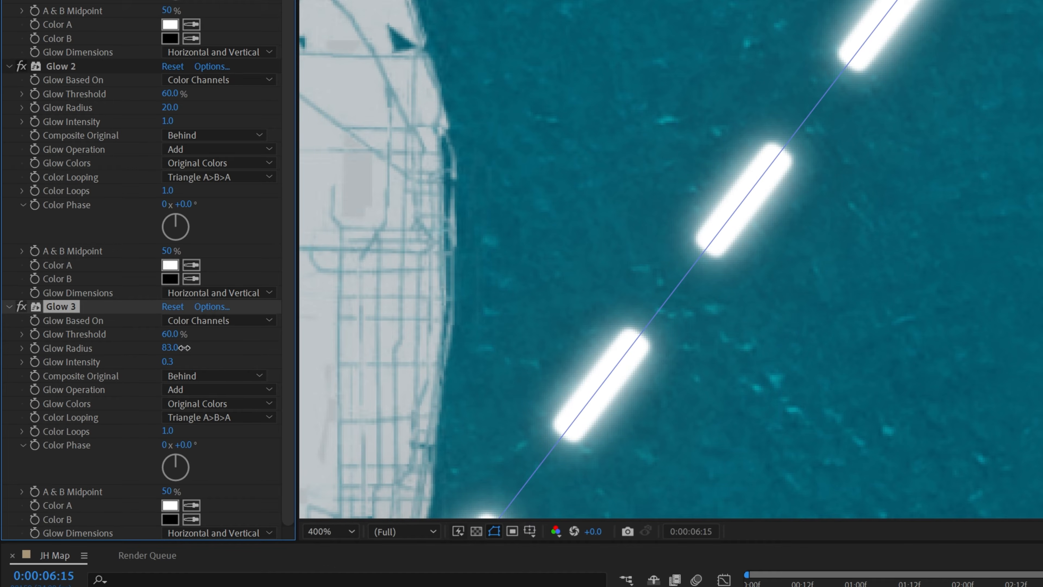
click(168, 362)
text(0.7)
key(Return)
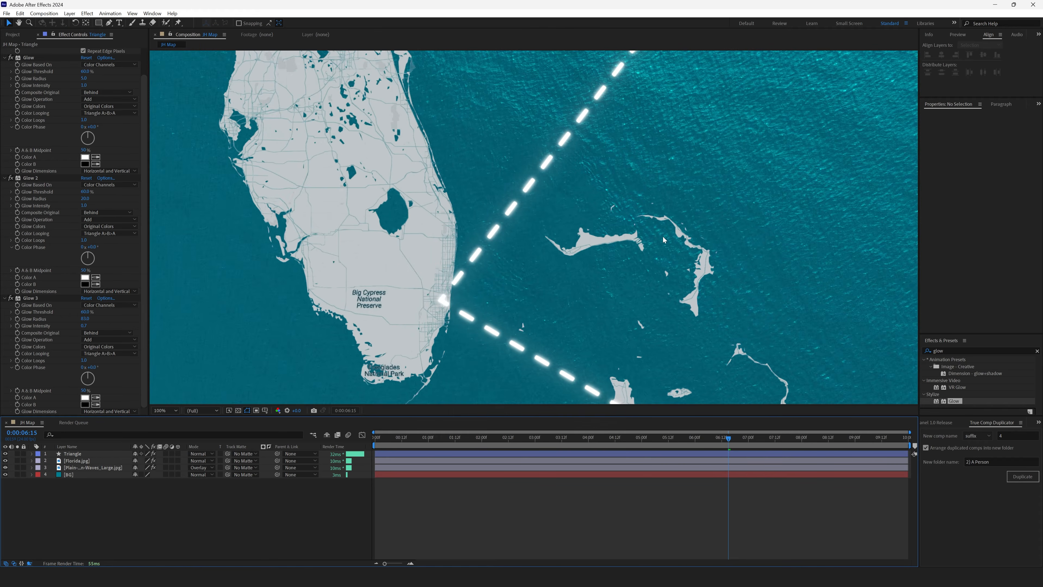
Set the Glow Intensity of both the first Glow and Glow 2 to 0.7.
key(period)
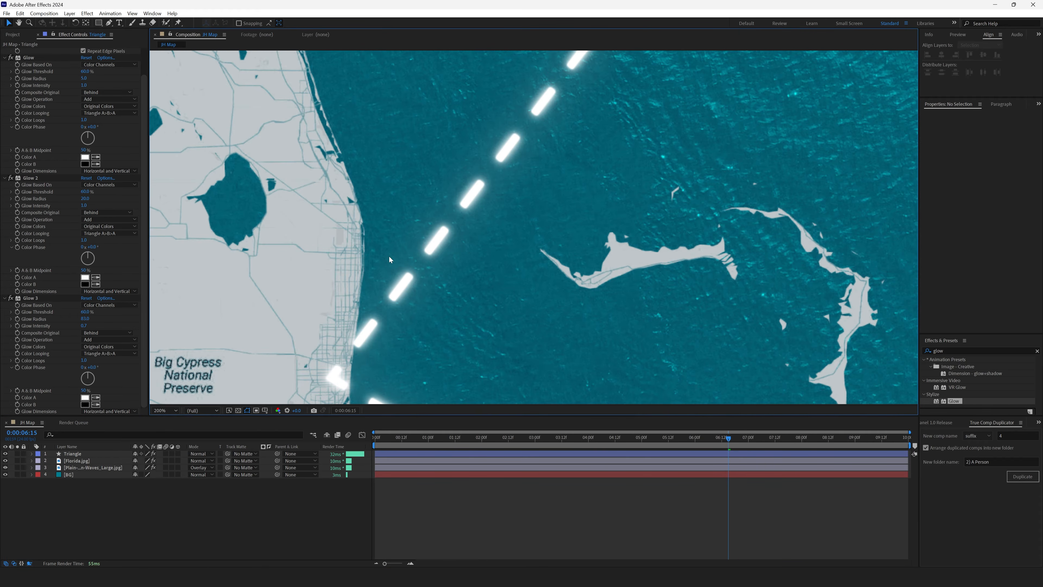
scroll(40, 91, up, 2)
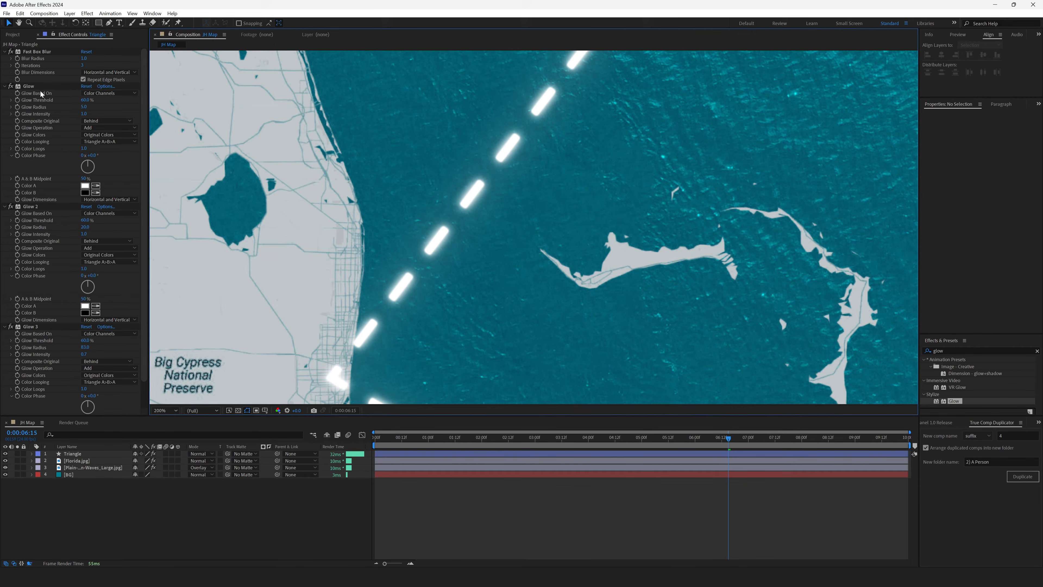
click(84, 114)
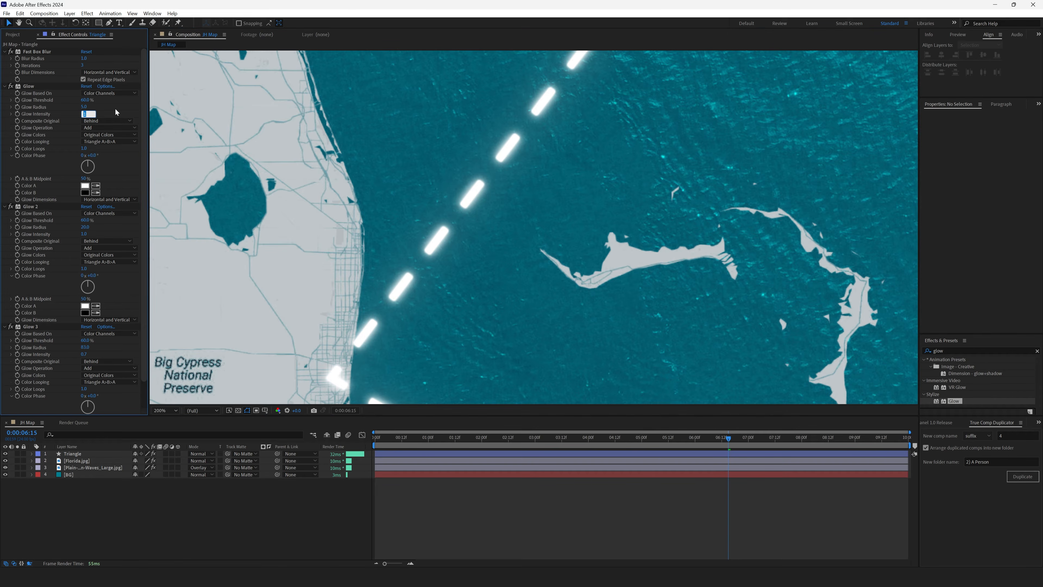
key(BackSpace)
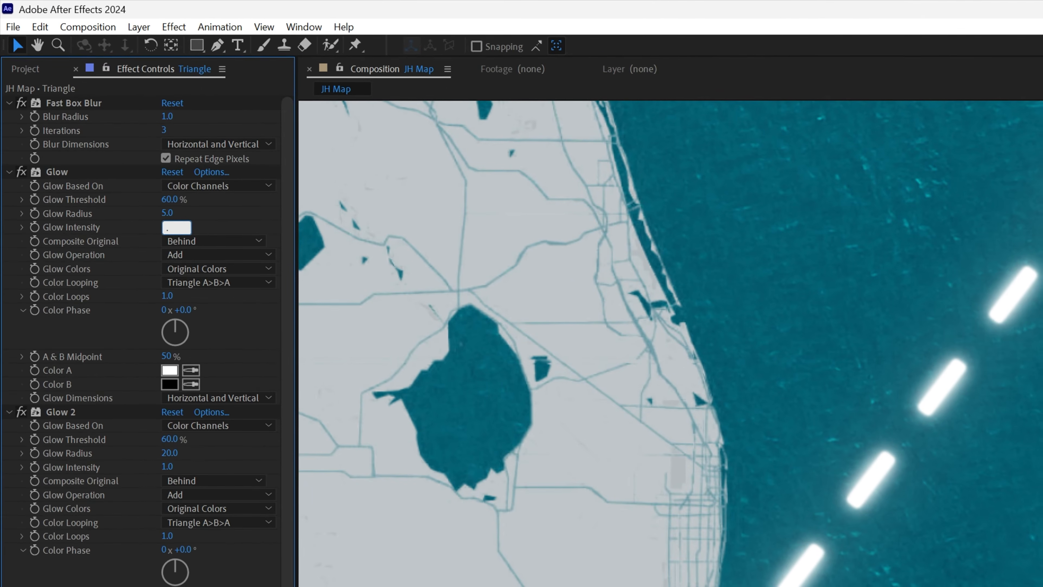
text(.7)
click(168, 468)
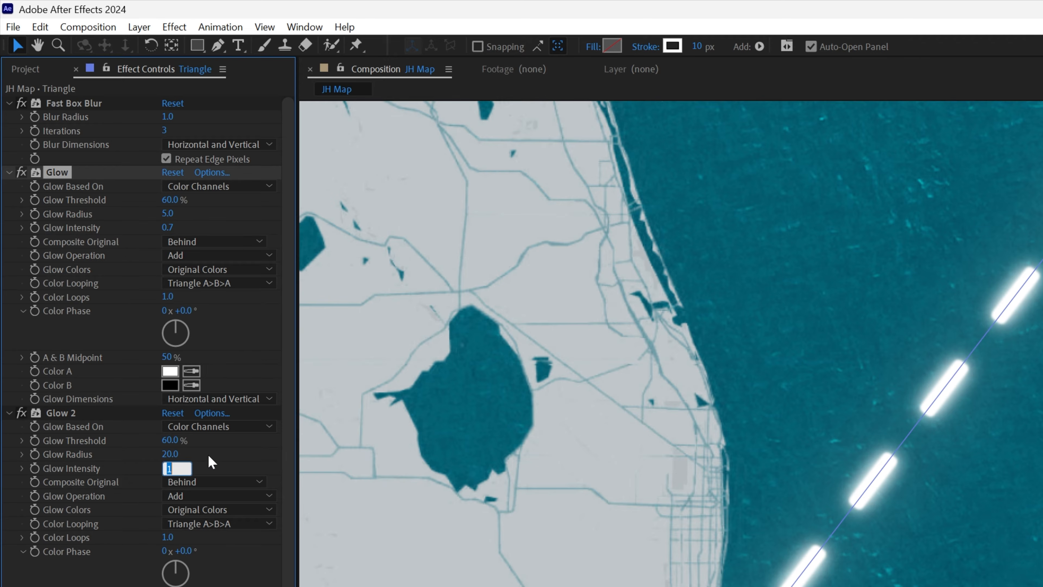
text(.7)
key(Return)
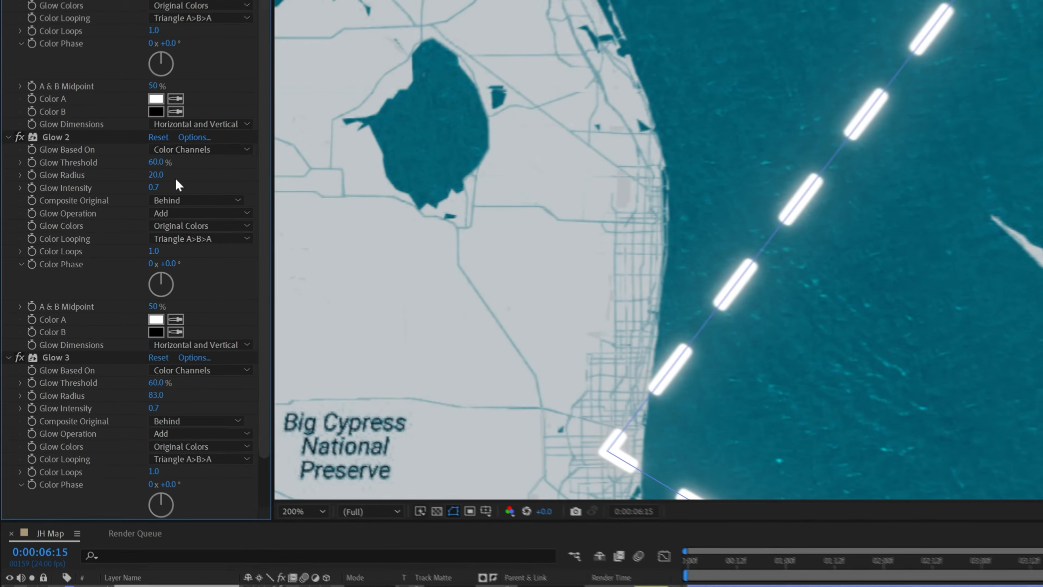
Try a smaller radius on Glow 2, return it to 20, and set Glow 3's radius to 84.
drag(88, 227, 85, 231)
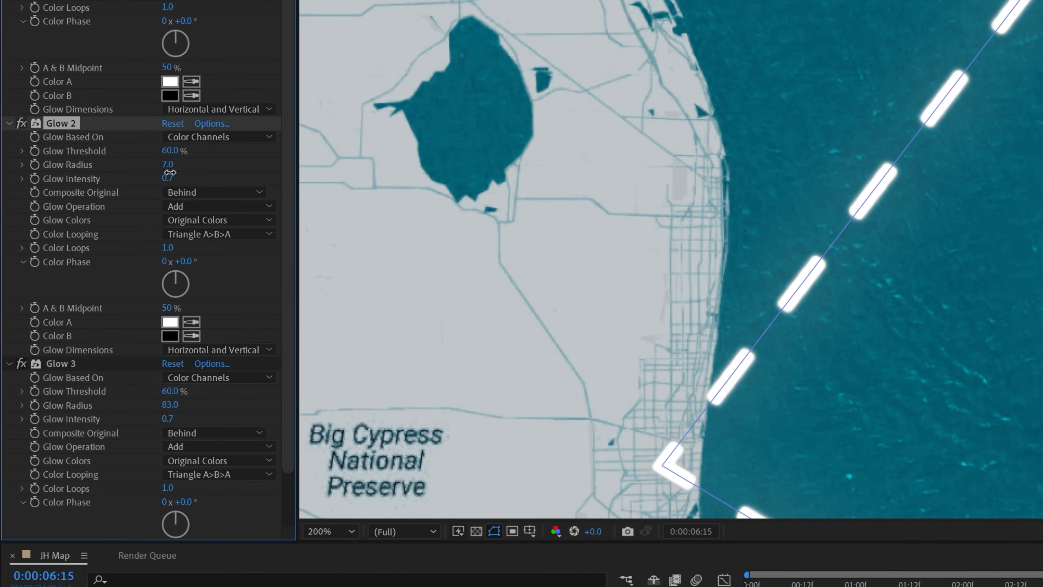
drag(170, 172, 180, 172)
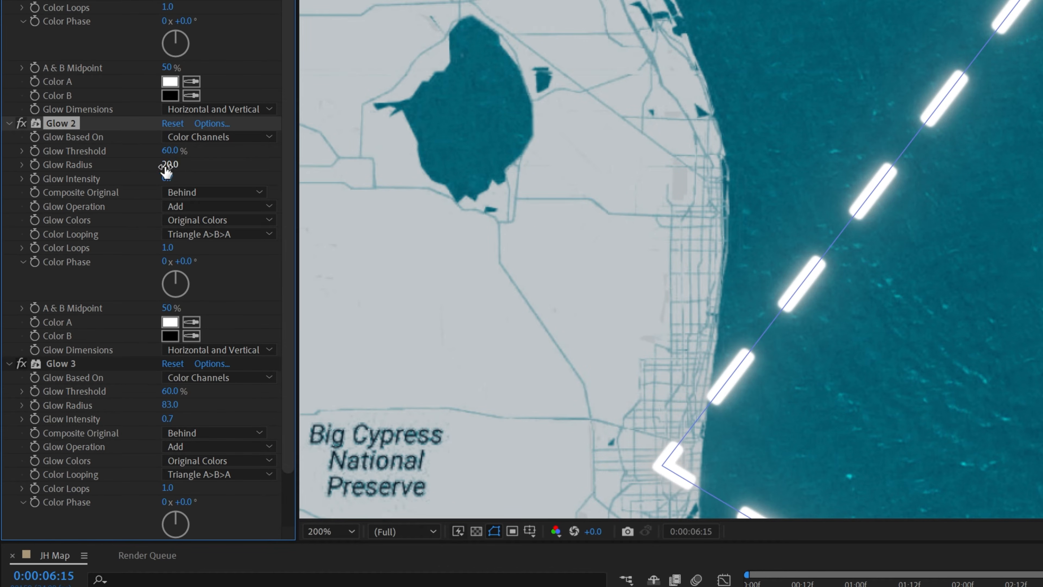
scroll(190, 161, down, 3)
drag(170, 348, 140, 343)
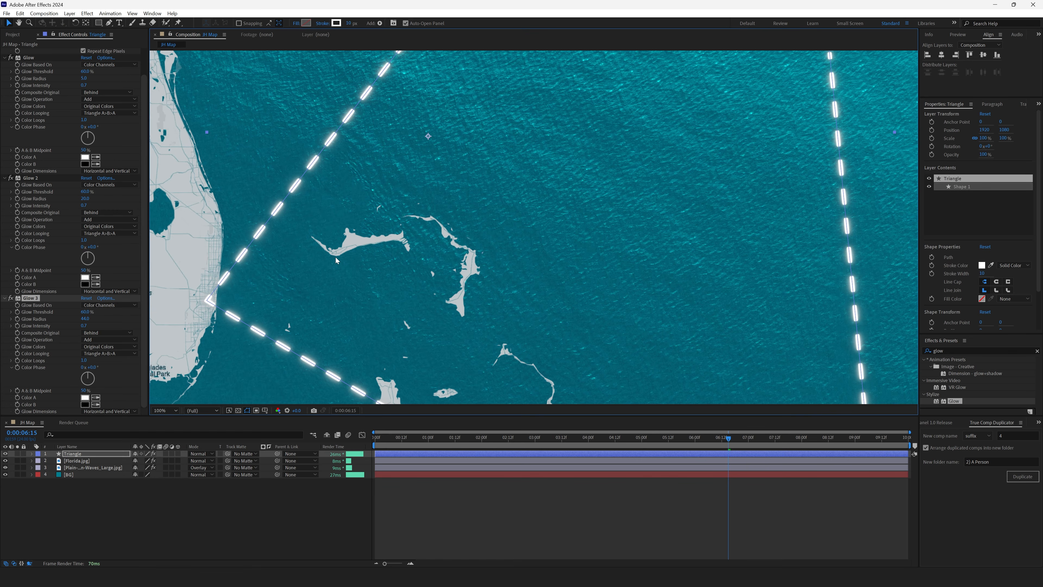
Change the Triangle layer's blending mode to Screen.
scroll(305, 251, down, 2)
drag(544, 229, 491, 333)
click(206, 499)
click(196, 454)
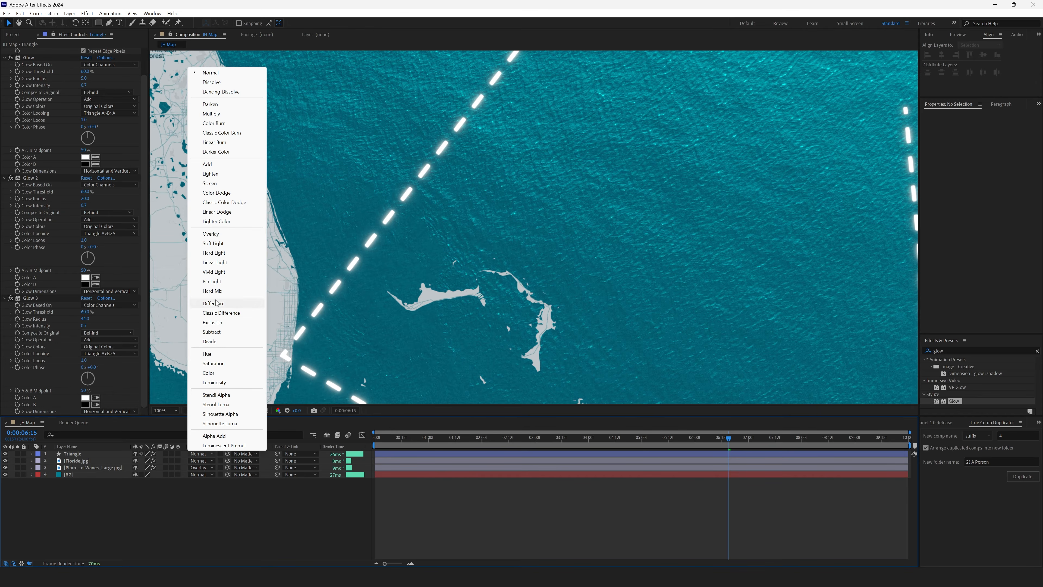
click(219, 188)
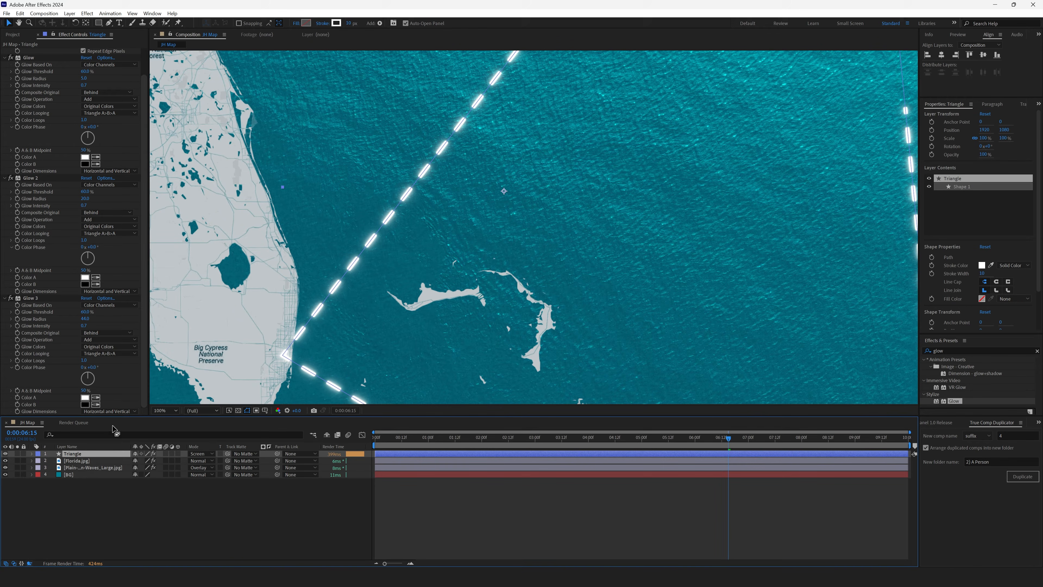
Reveal the Triangle layer's Opacity and set it to 90%.
key(t)
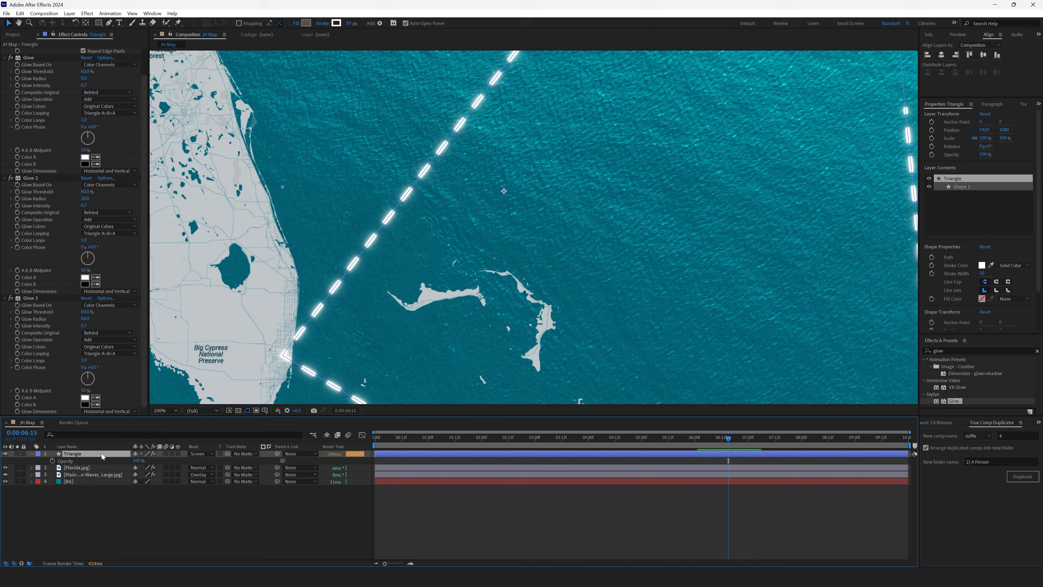
click(139, 460)
text(90)
key(Return)
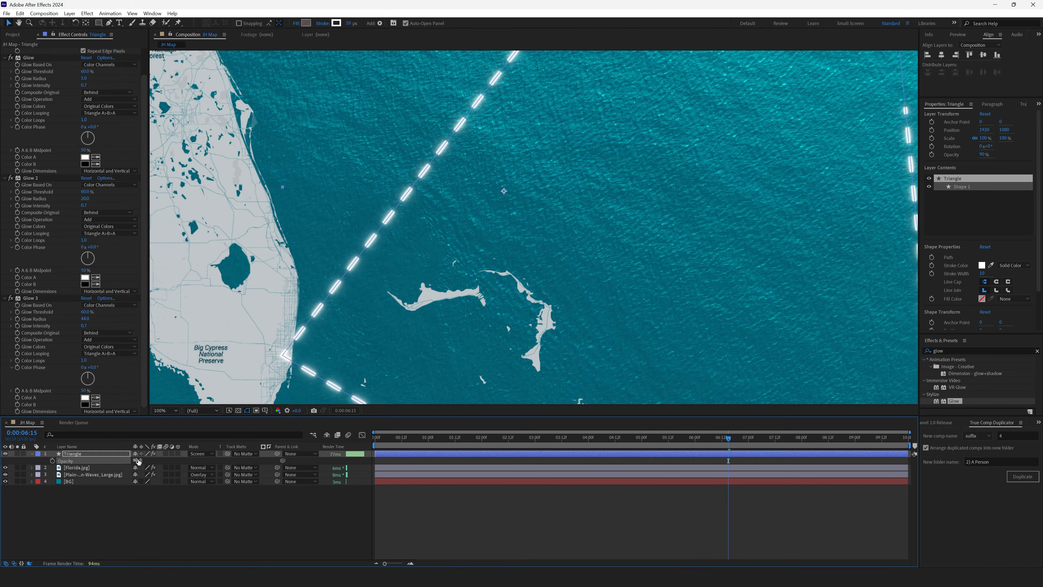
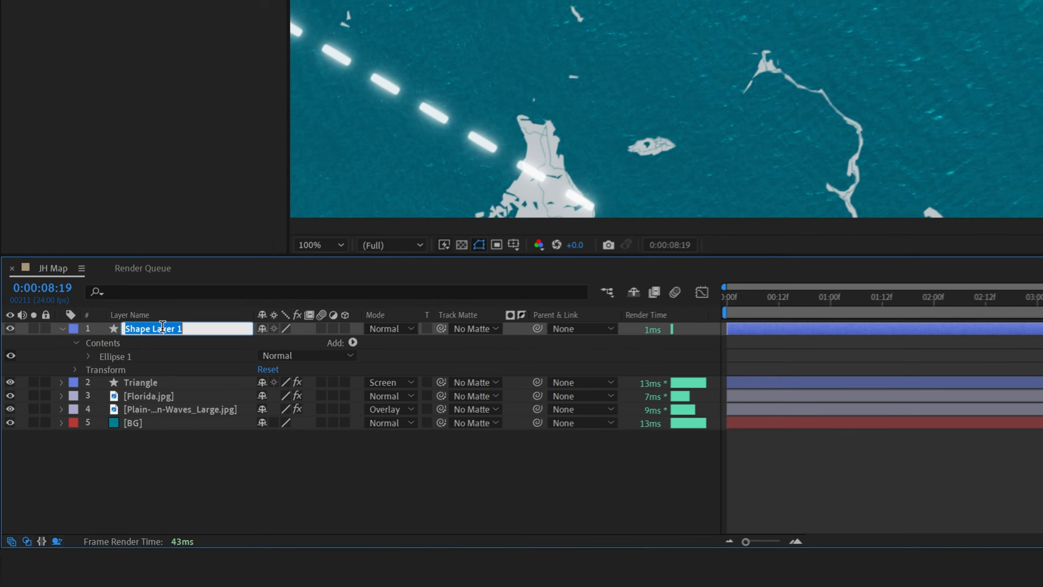
Rename the ellipse shape layer "Crash Site Circle", reveal its Scale property and centre its anchor point on the circle.
text(Crash Site Circle)
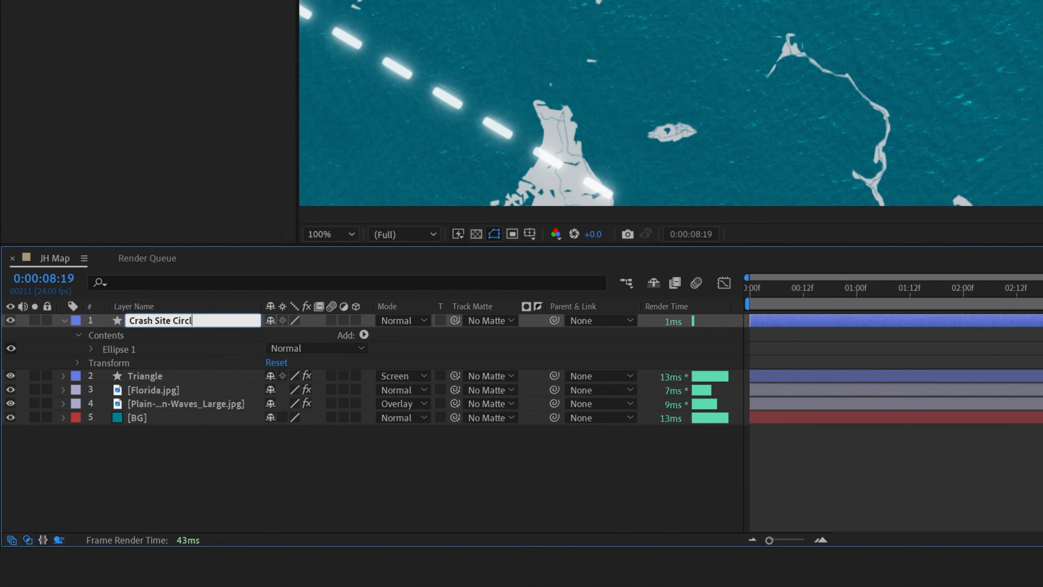
key(Return)
key(s)
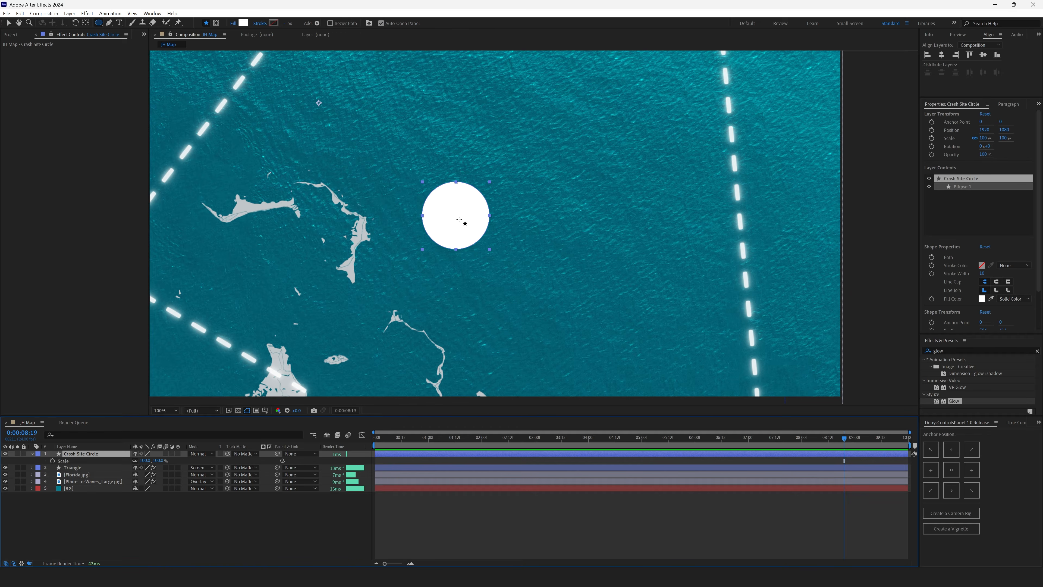
click(952, 471)
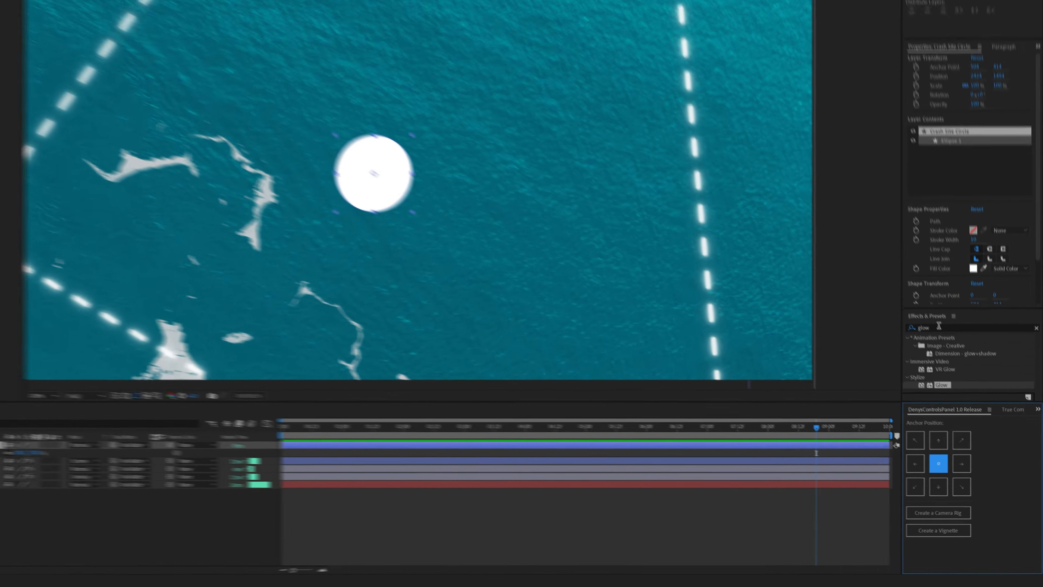
Find the Fast Box Blur effect and apply it to the Crash Site Circle layer.
drag(954, 400, 848, 353)
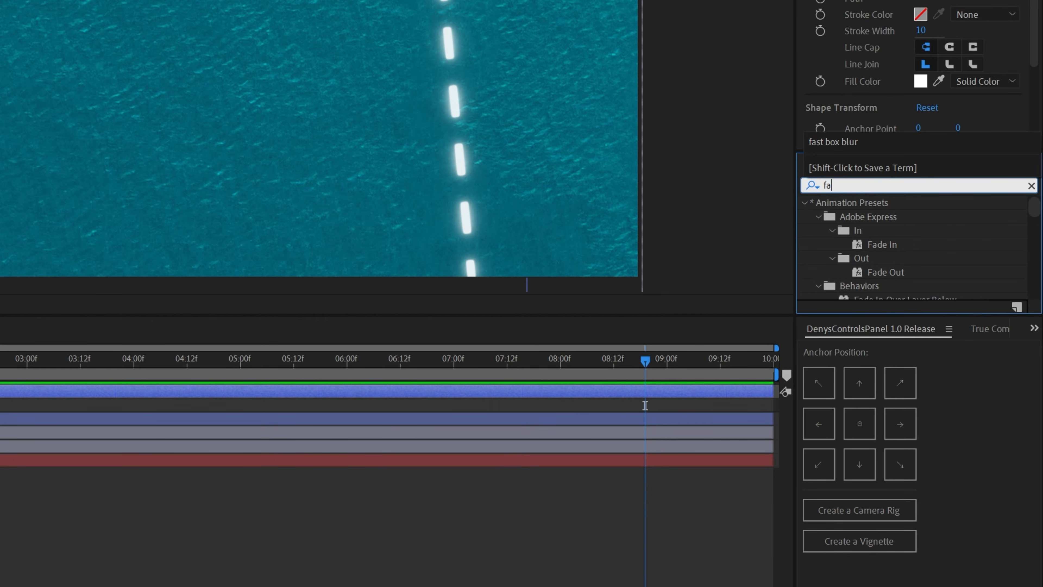
text(st box b)
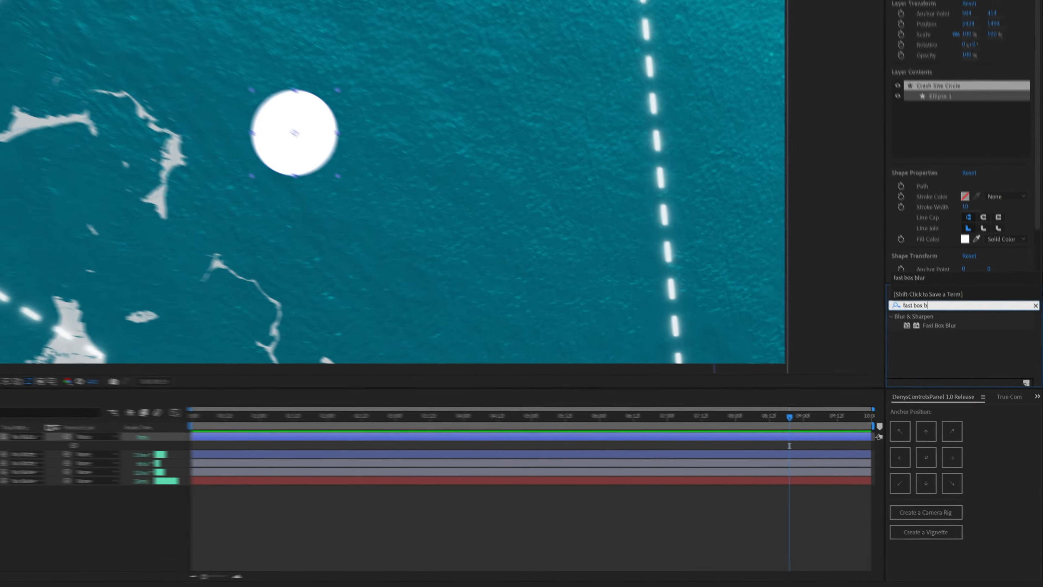
text(lur)
drag(939, 325, 86, 455)
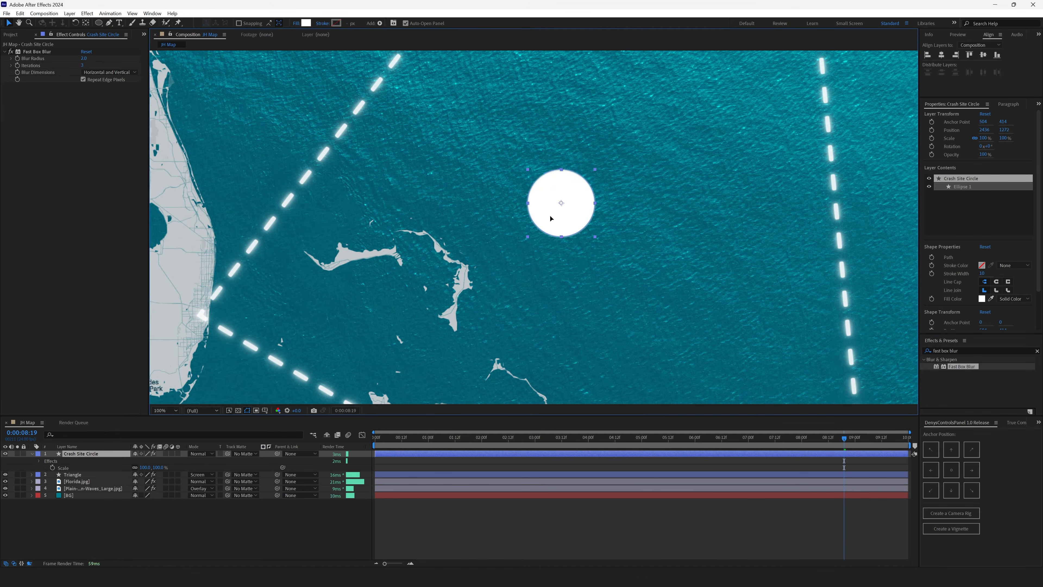
Move the crash site circle slightly upward on the ocean and set its Scale to 33%.
drag(551, 218, 550, 209)
drag(145, 468, 129, 468)
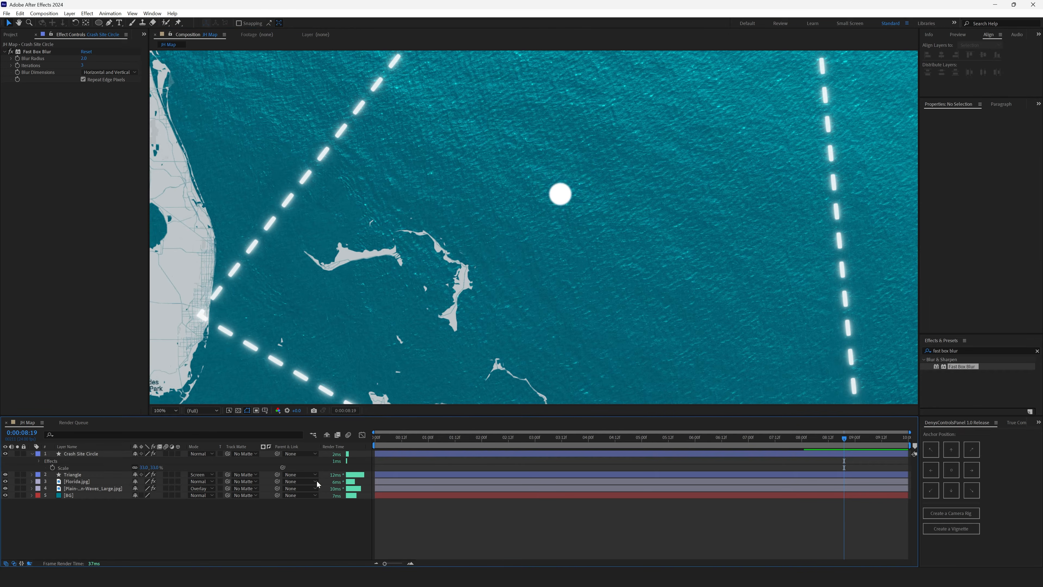
Keyframe the Crash Site Circle's Scale from 0% at 0:00:00:00 to 33% at 0:00:01:00.
drag(457, 444, 429, 442)
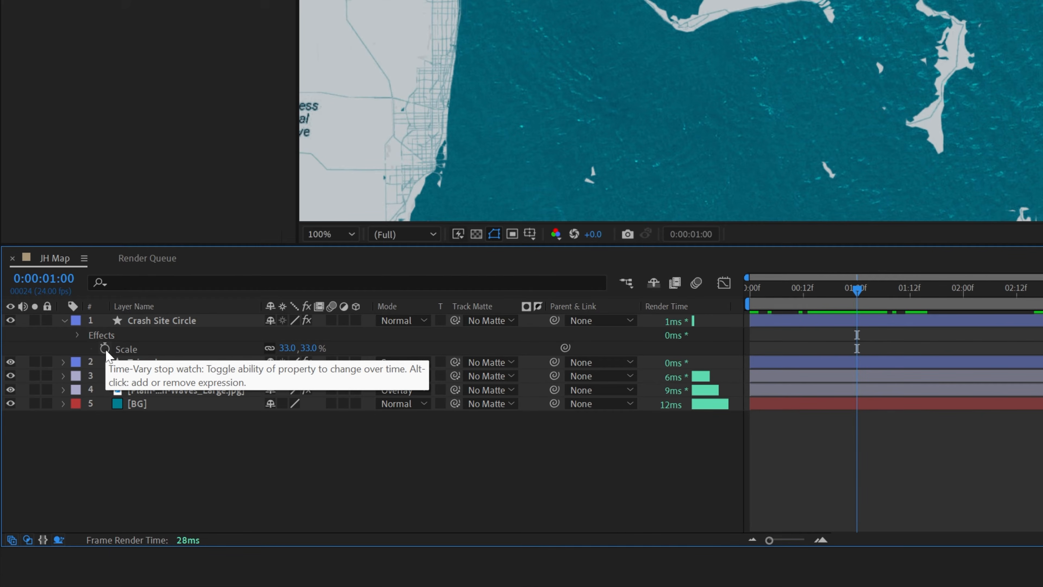
click(52, 468)
drag(859, 292, 751, 294)
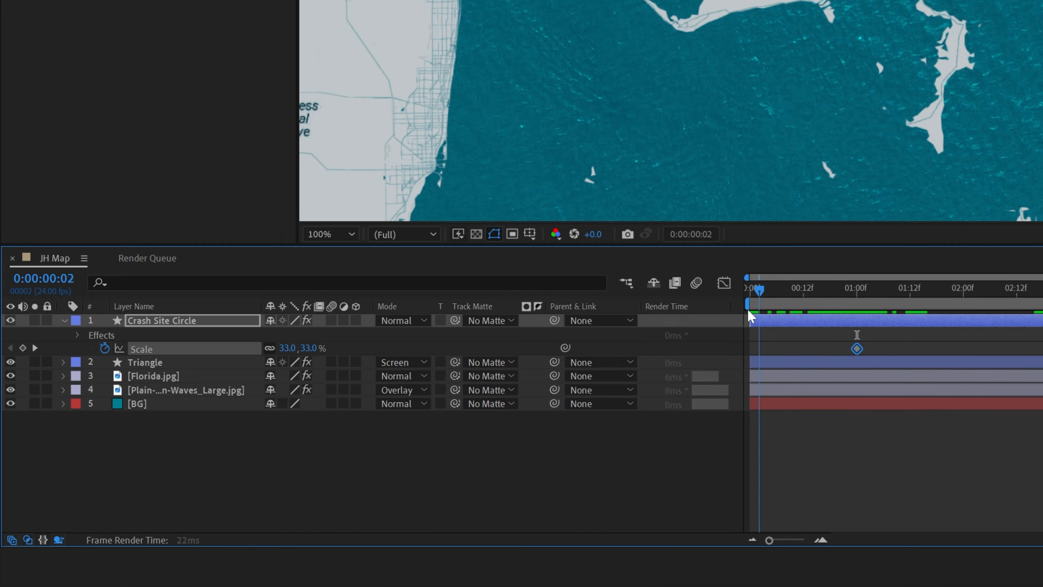
click(313, 346)
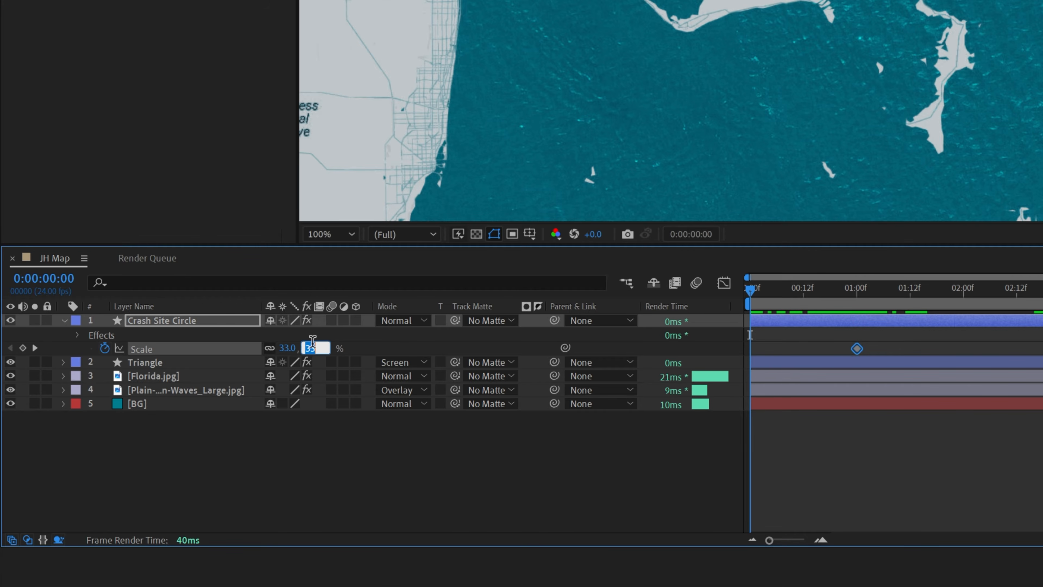
text(0)
key(Return)
Check the circle's growth by scrubbing and shift its 33% Scale keyframe to 0:00:00:12.
drag(752, 292, 891, 306)
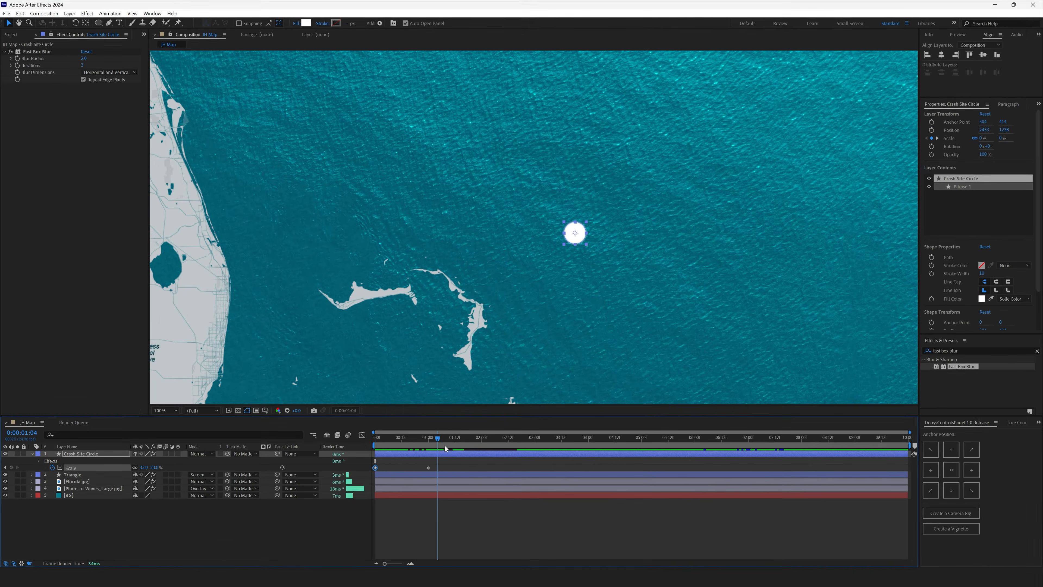
drag(444, 449, 403, 450)
click(303, 535)
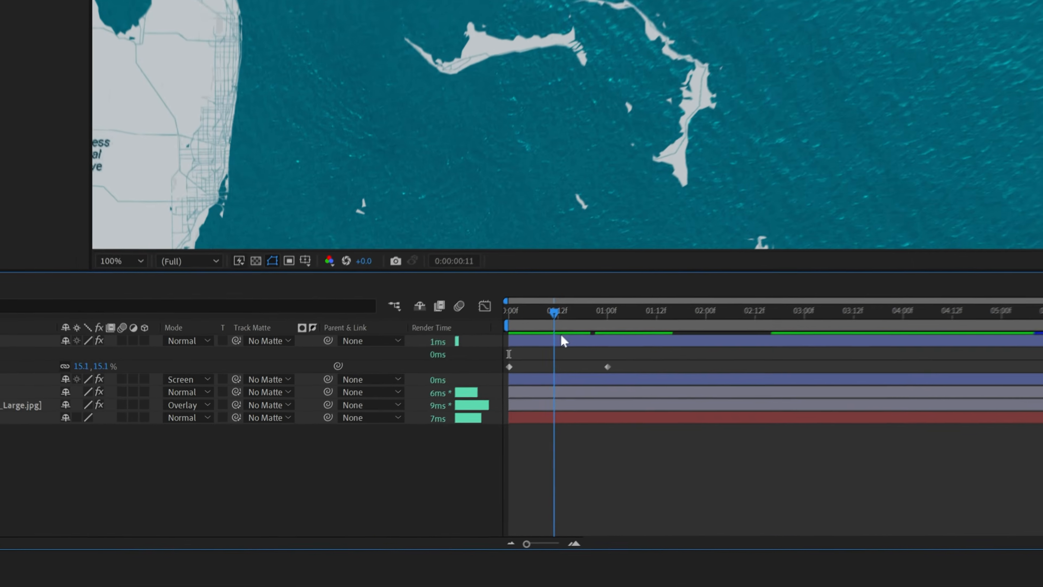
drag(560, 334, 560, 335)
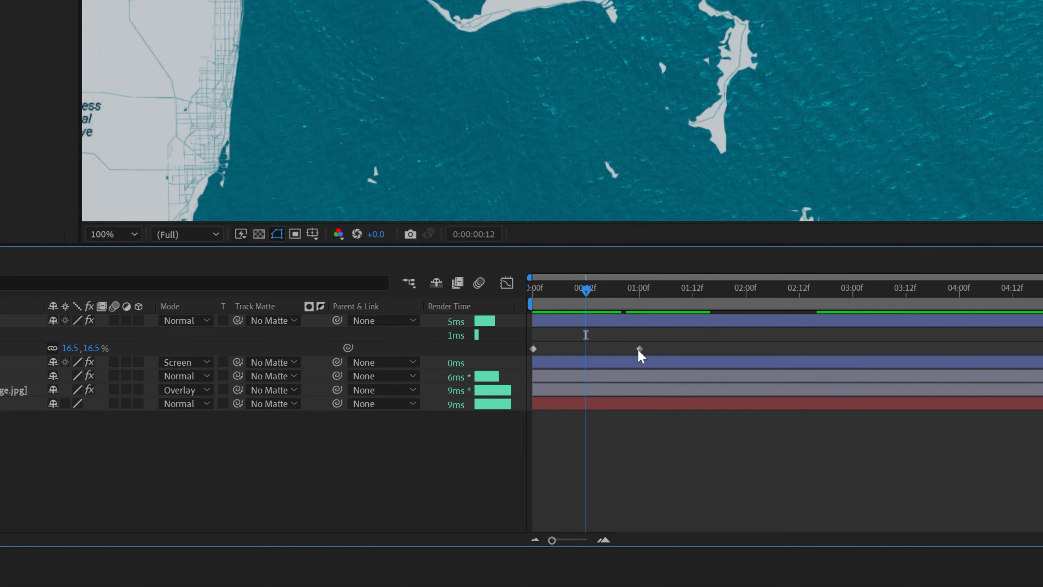
drag(639, 350, 588, 353)
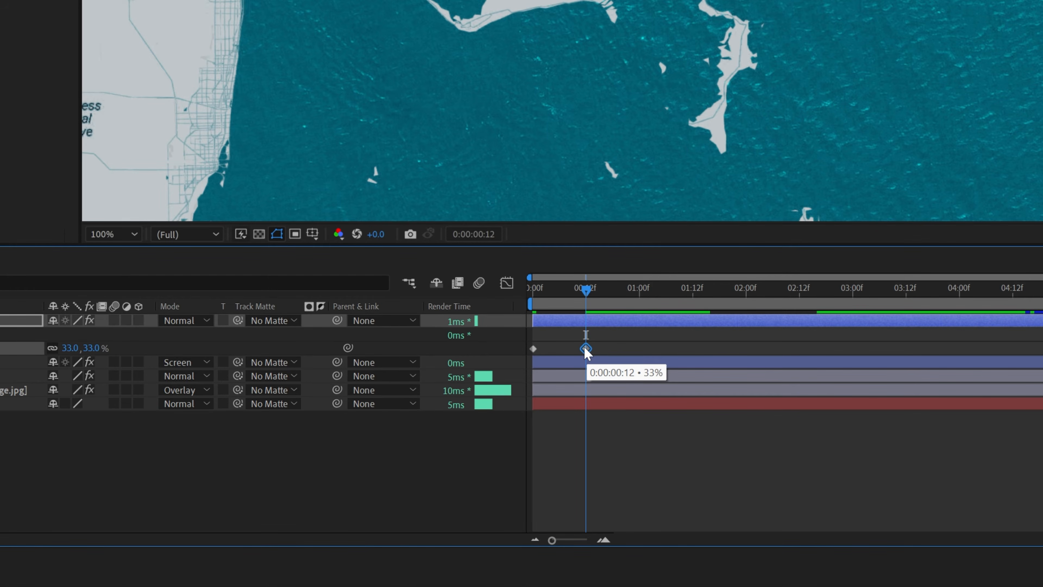
Apply Easy Ease In to the circle's 33% Scale keyframe and lengthen its incoming ease in the speed graph.
right_click(586, 353)
mouse_move(616, 337)
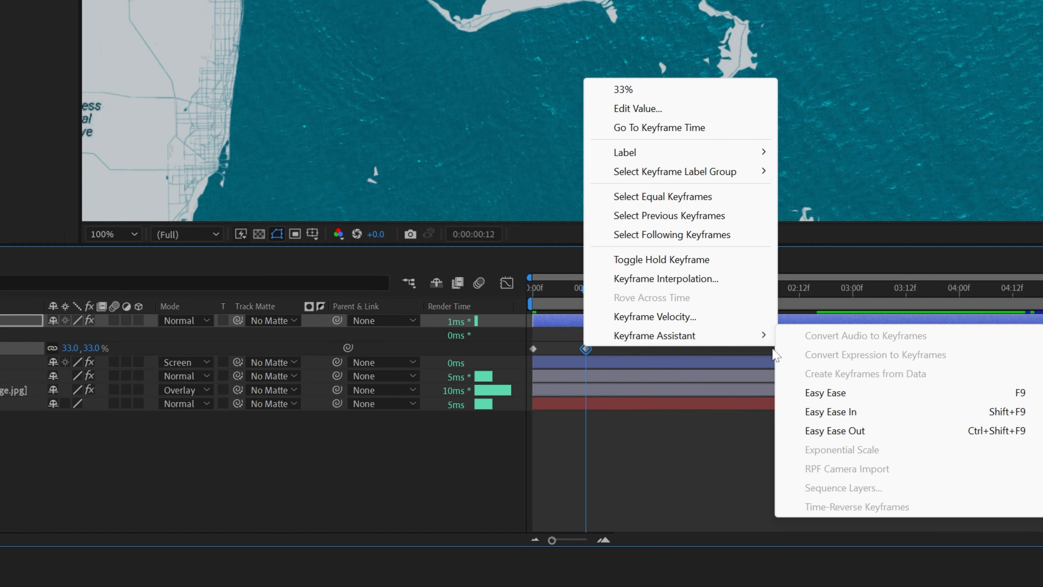
click(825, 411)
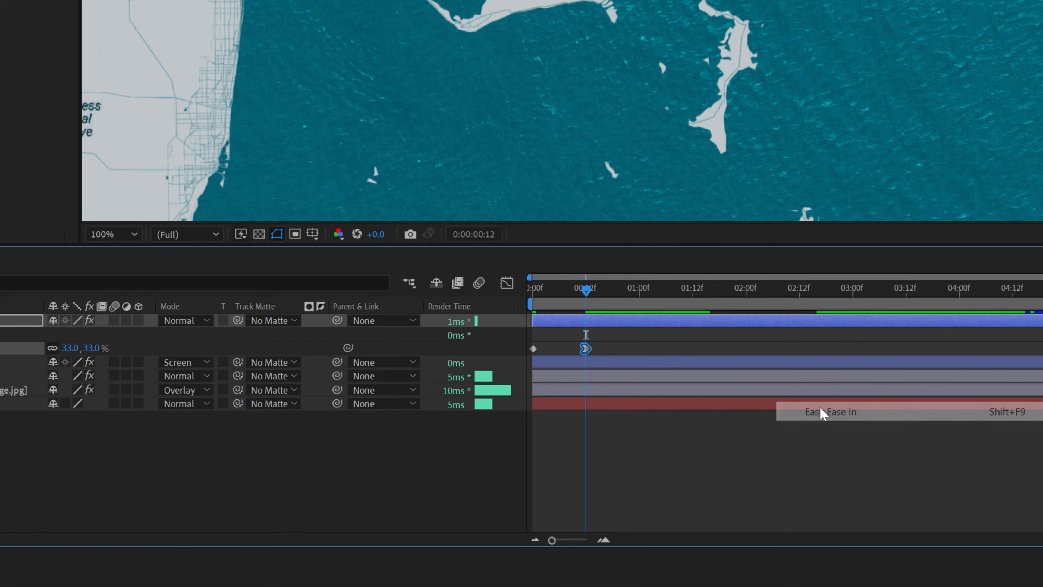
click(508, 283)
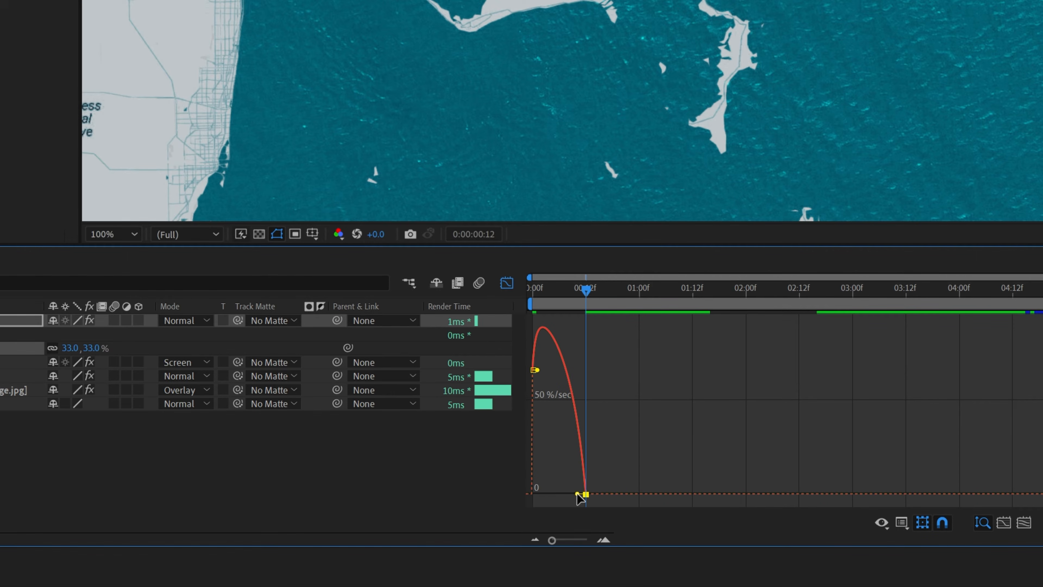
drag(579, 498, 566, 495)
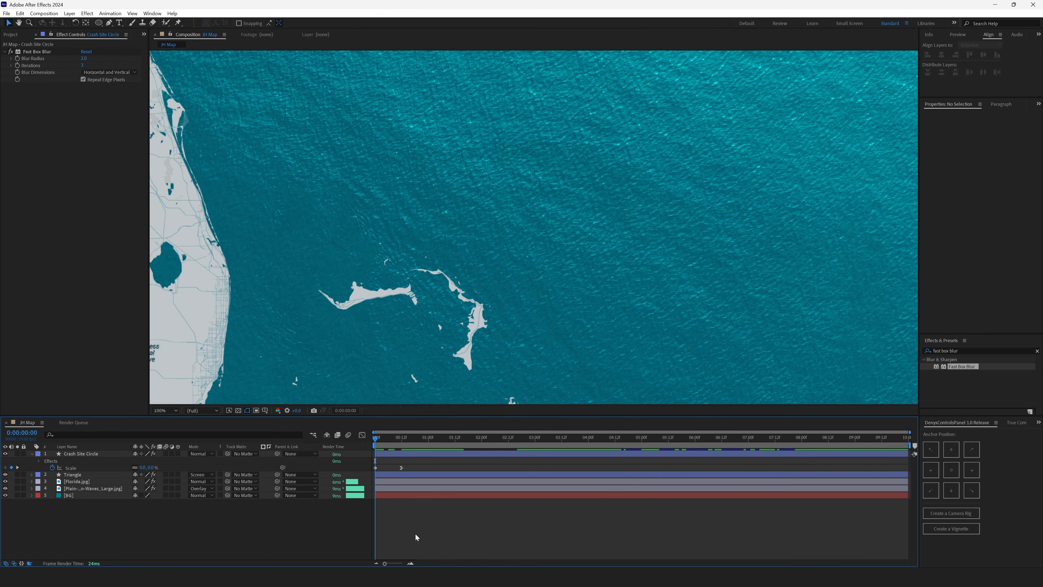
Preview the circle's scale animation from the start and collapse the layer's properties.
key(space)
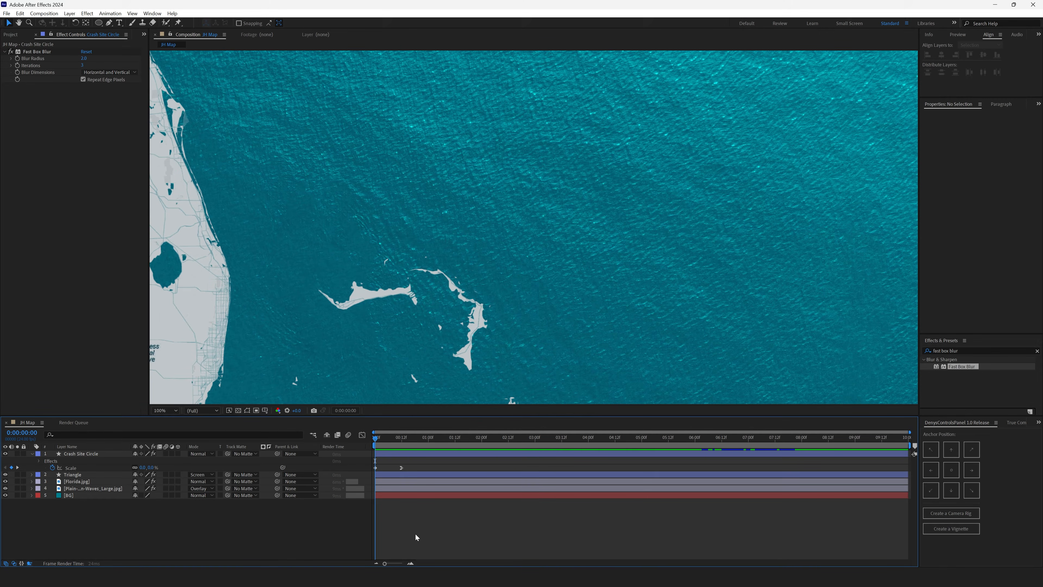
key(space)
key(u)
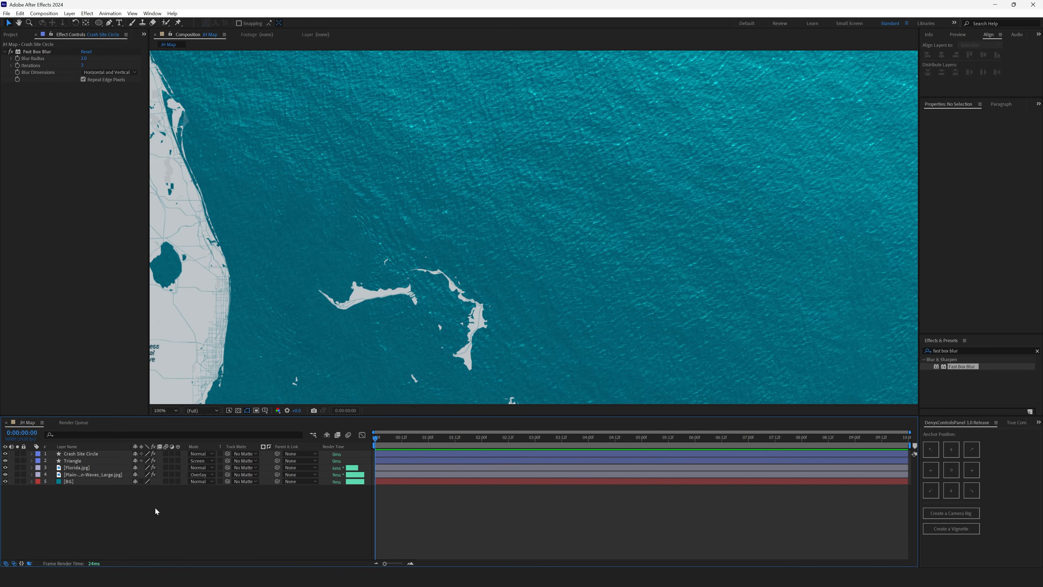
At 0:00:01:07, add a text box reading "Crash Site" below the circle and set its font size to 75 px.
click(444, 445)
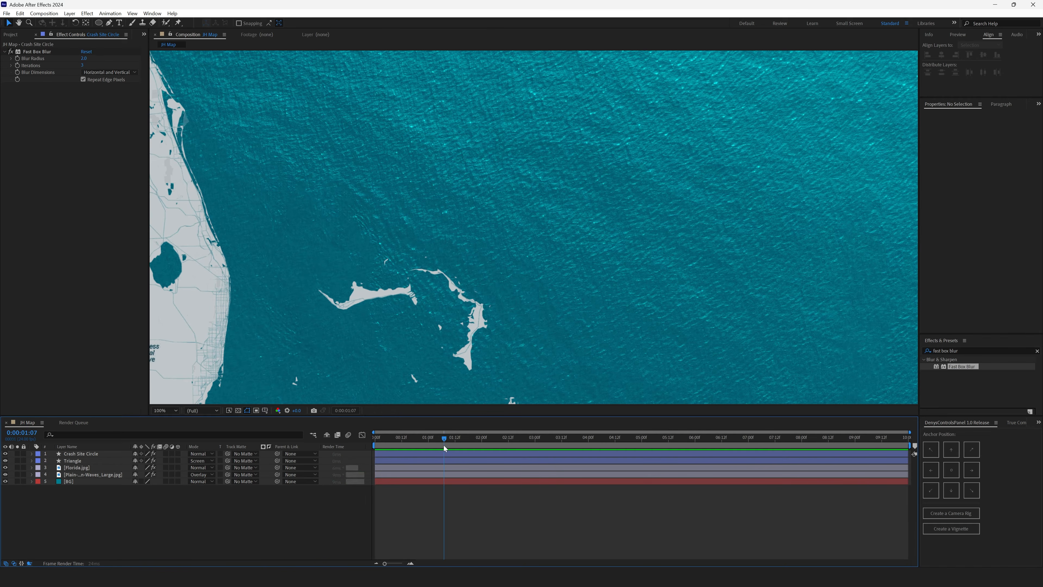
click(119, 24)
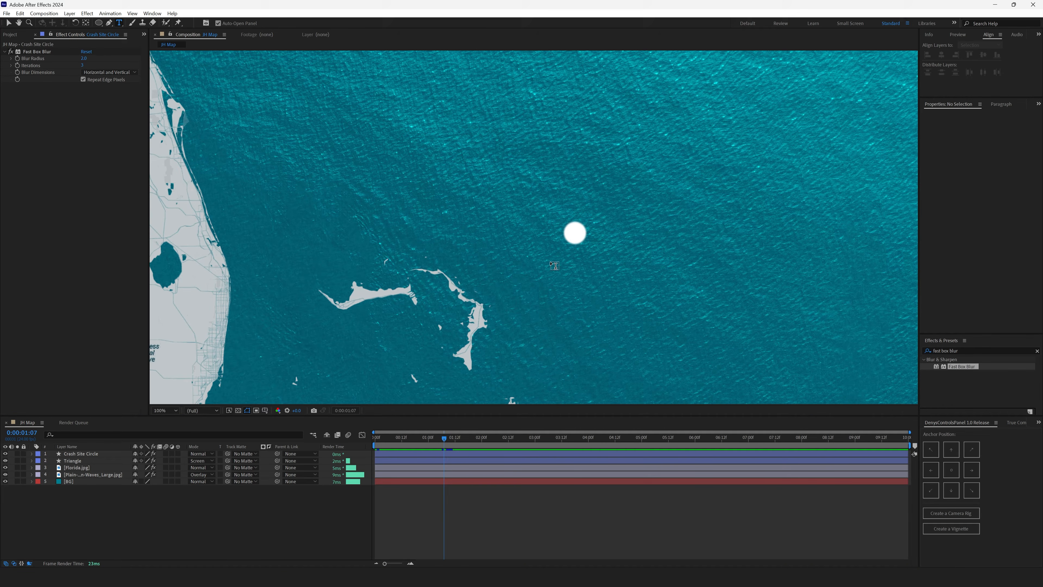
drag(510, 258, 665, 292)
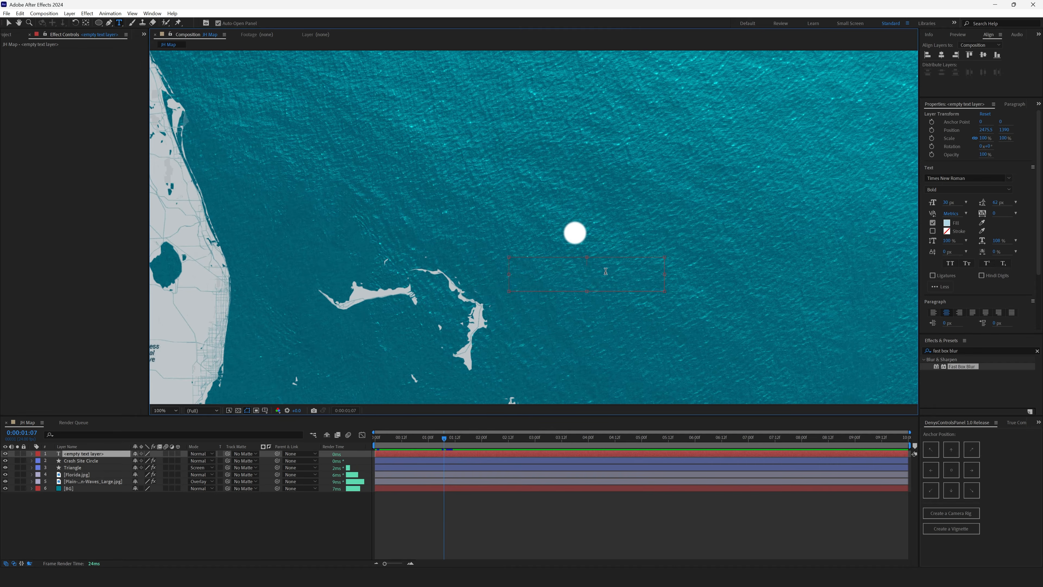
text(Crash Site)
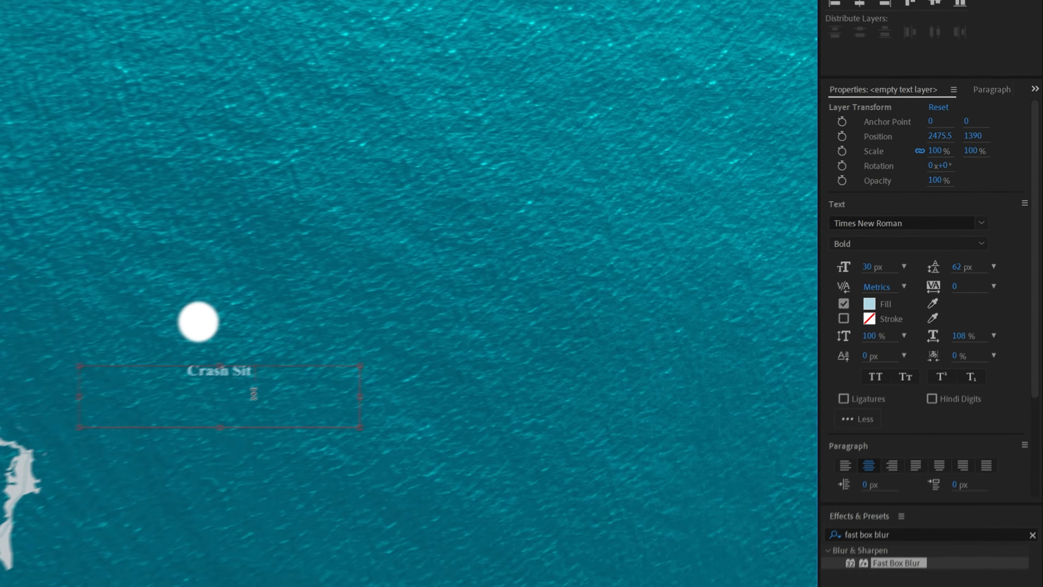
key(ctrl+a)
drag(948, 202, 968, 202)
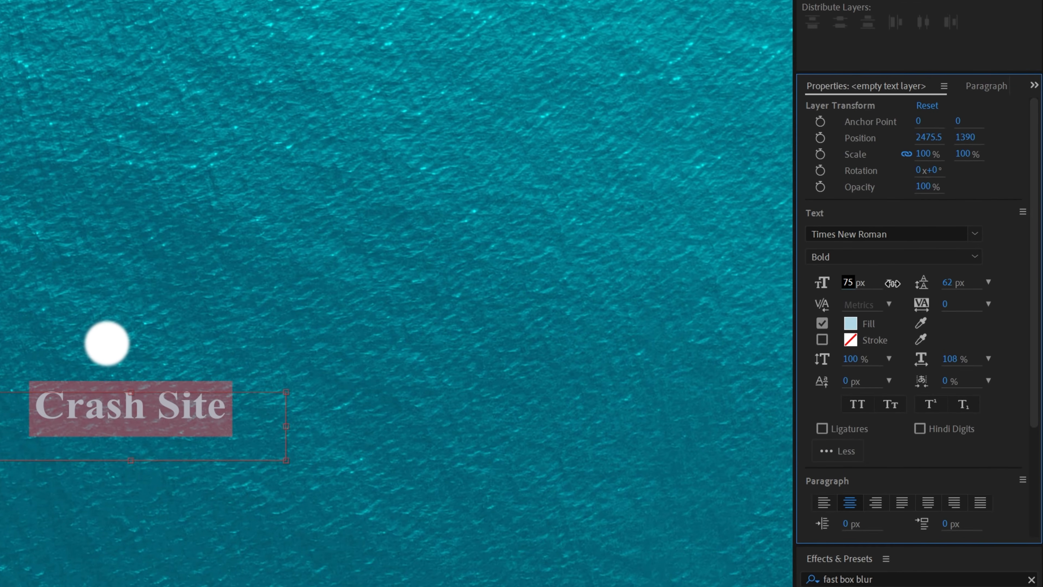
key(Return)
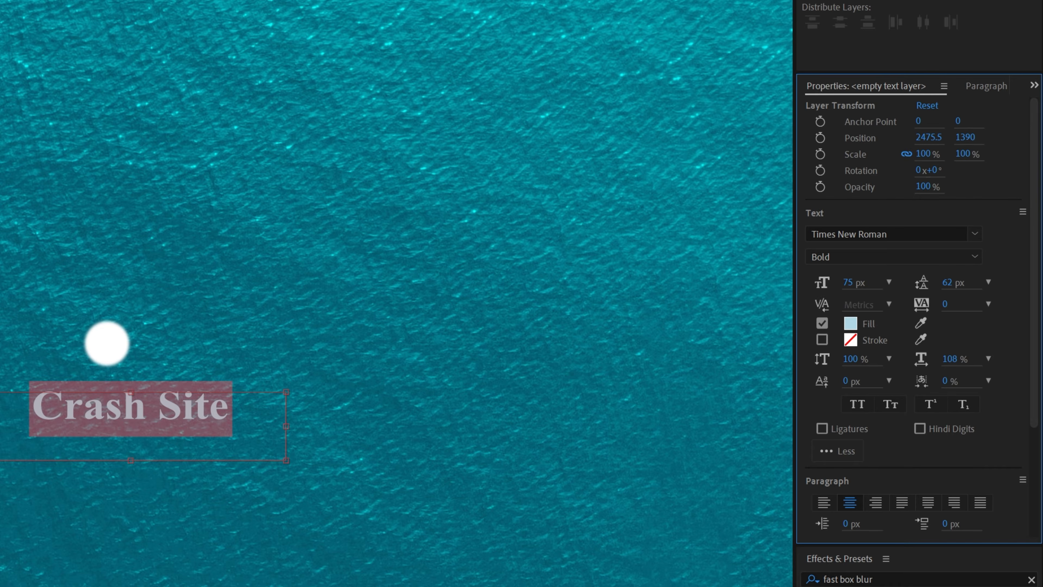
Move the Crash Site text closely beneath the circle, centre its anchor point and nudge it three pixels left.
drag(133, 406, 113, 399)
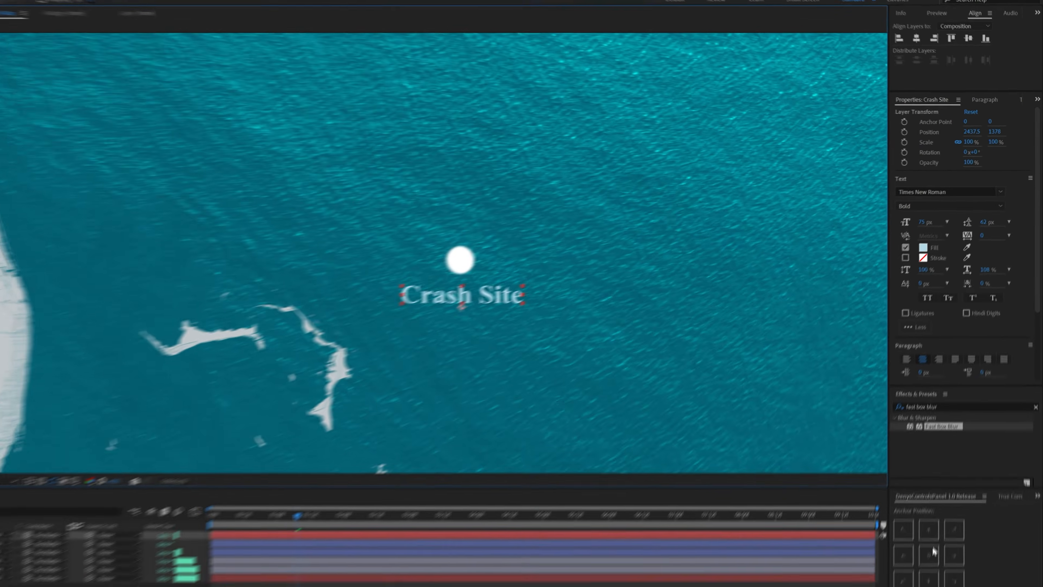
click(933, 553)
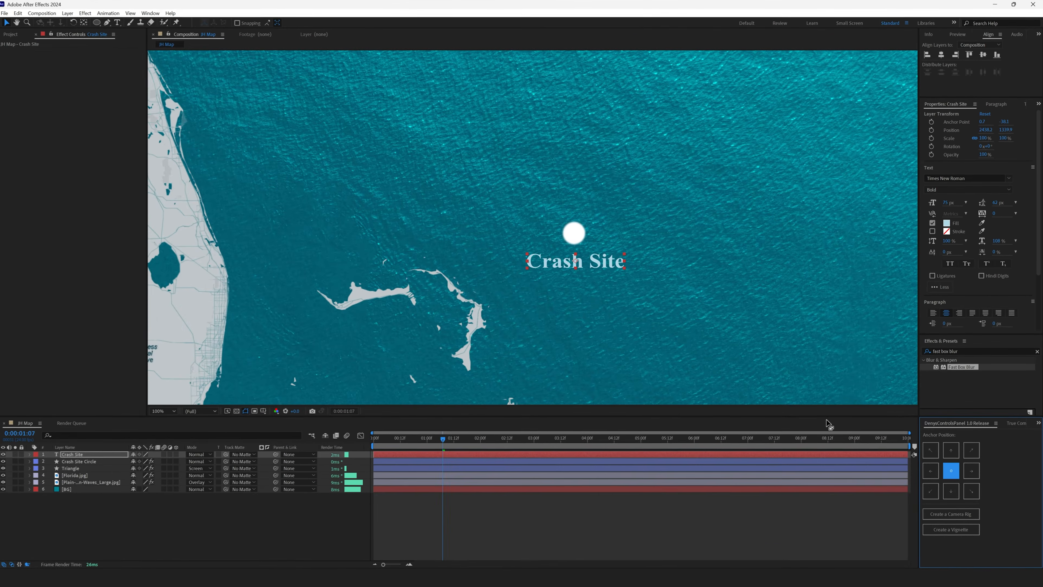
key(Left)
key(Left)
key(Left)
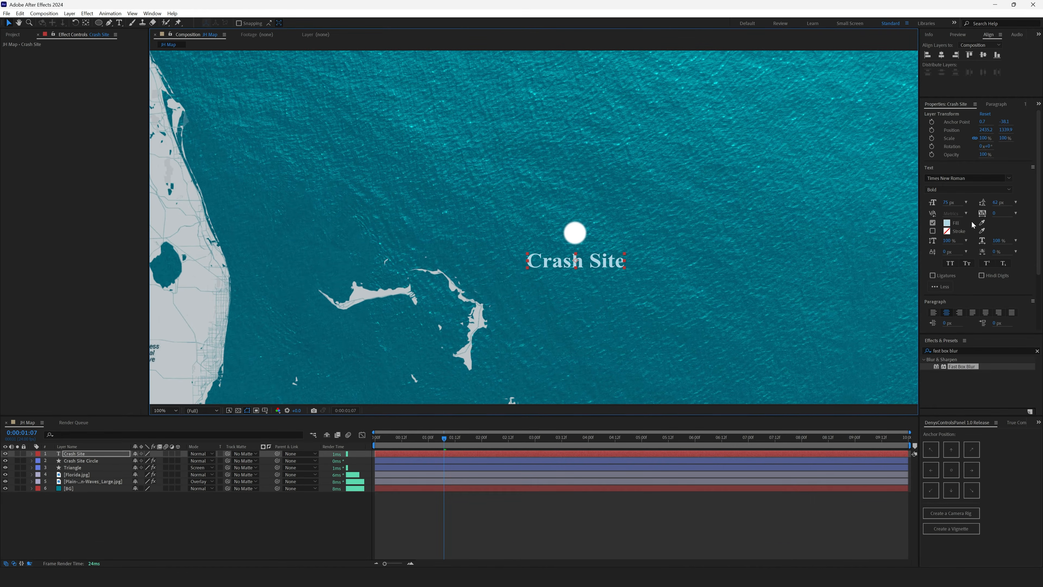
Set the Crash Site text's fill colour to white (FFFFFF) and apply Fast Box Blur with a Blur Radius of 1.
click(947, 223)
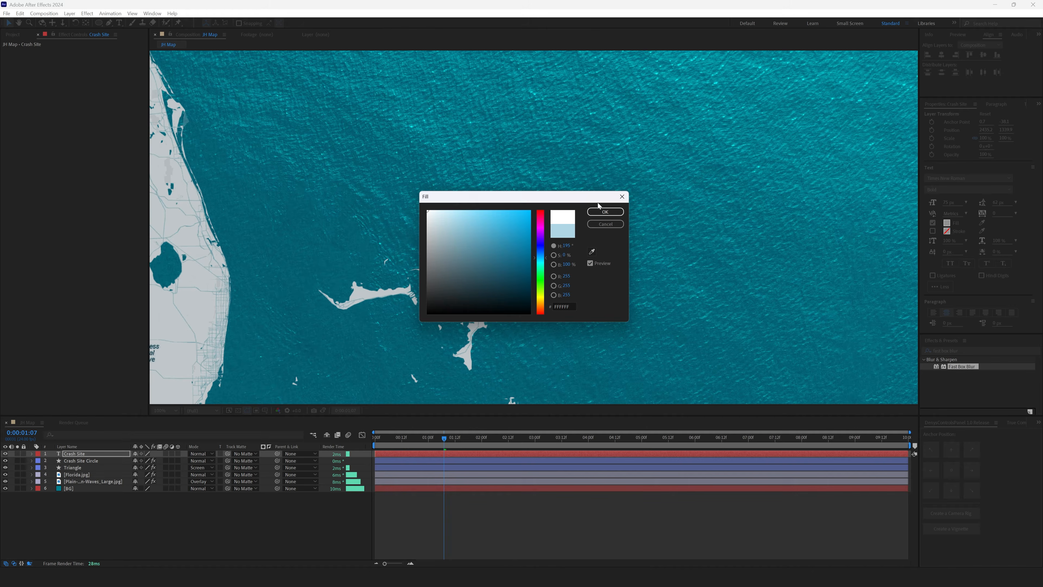
click(602, 212)
double_click(959, 367)
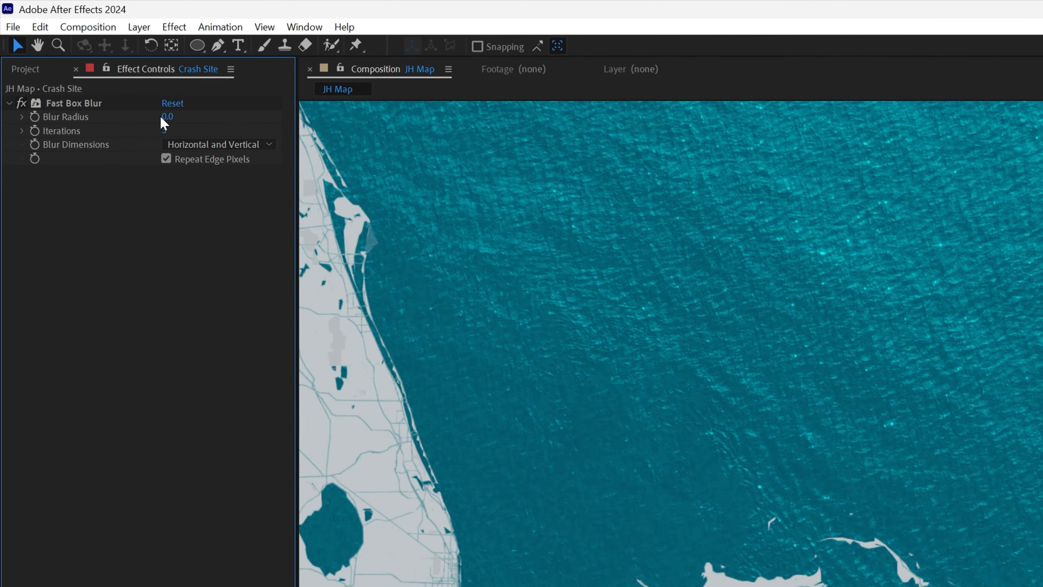
click(167, 116)
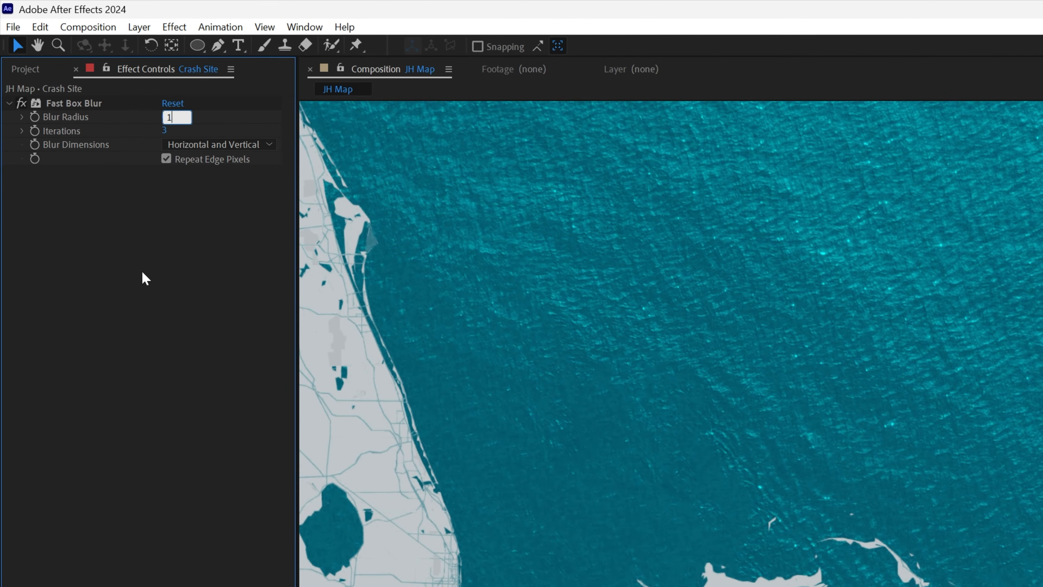
text(1)
key(Return)
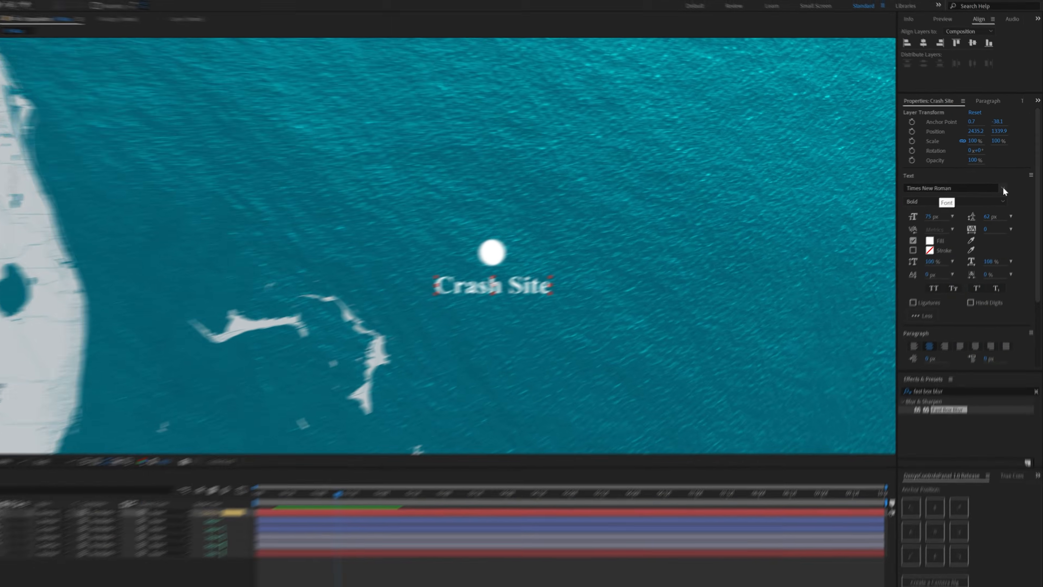
Change the Crash Site text's font to Special Gothic Condensed One and set its Fast Box Blur radius to 0.5.
click(1004, 177)
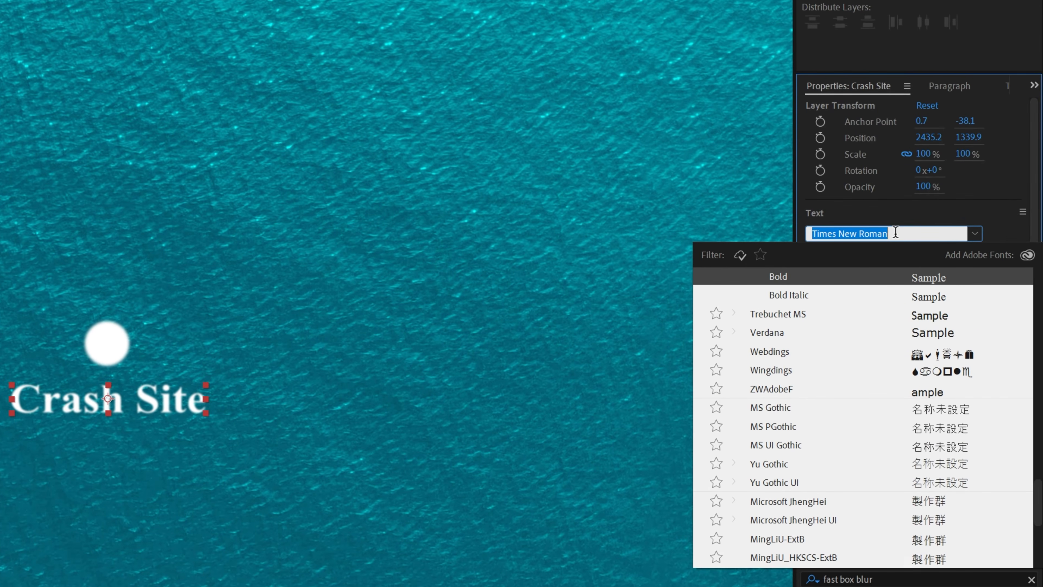
text(Special)
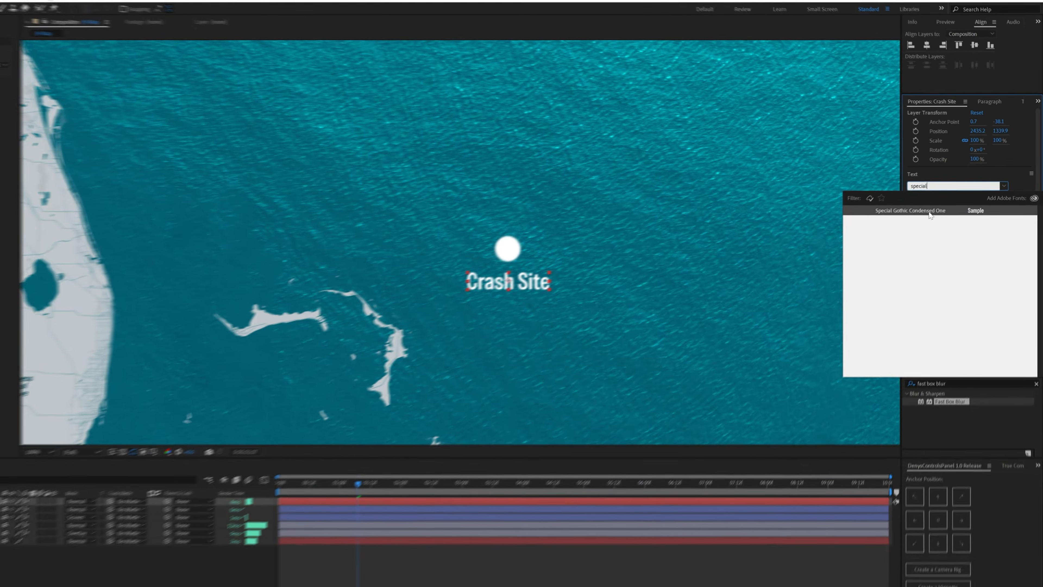
key(Return)
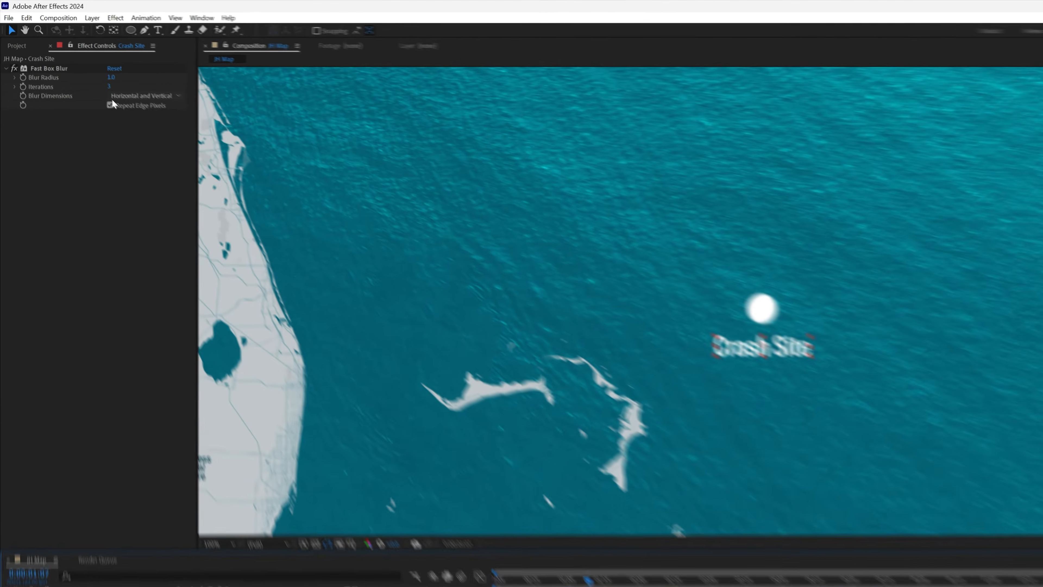
click(84, 58)
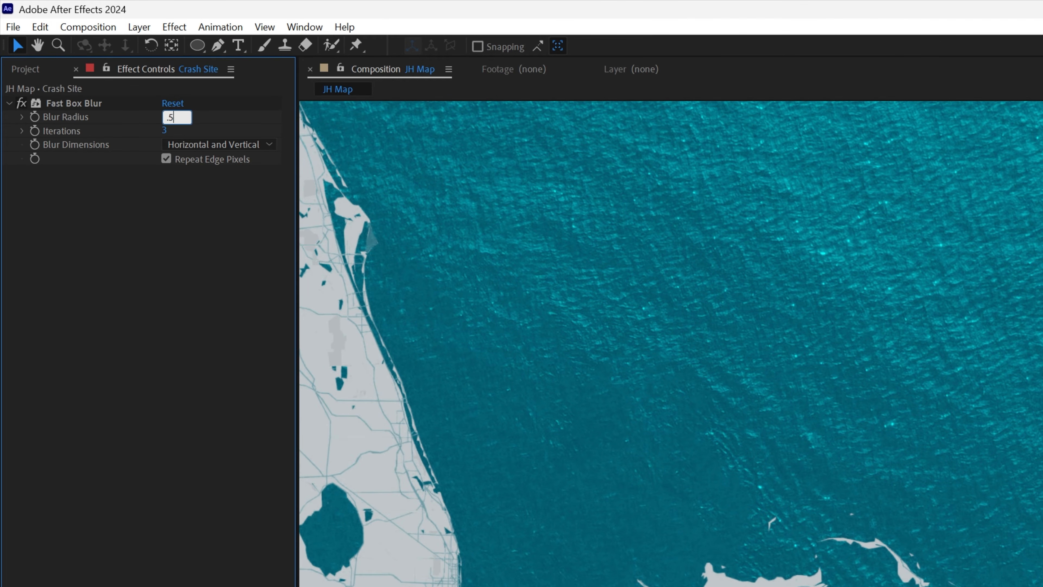
key(Return)
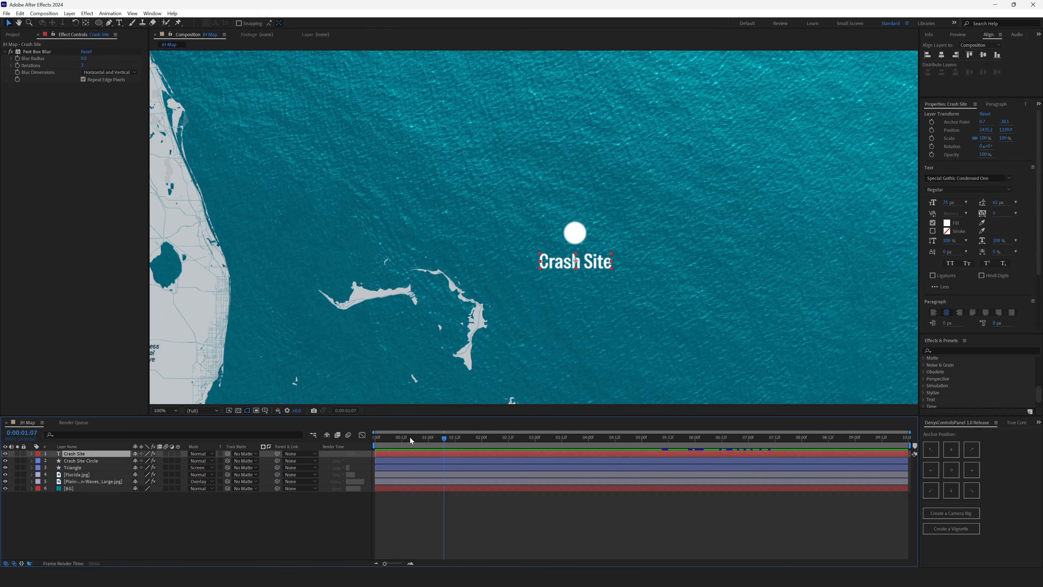
Apply the Slow Fade On text preset to the Crash Site layer at 0:00:00:00.
drag(411, 437, 371, 436)
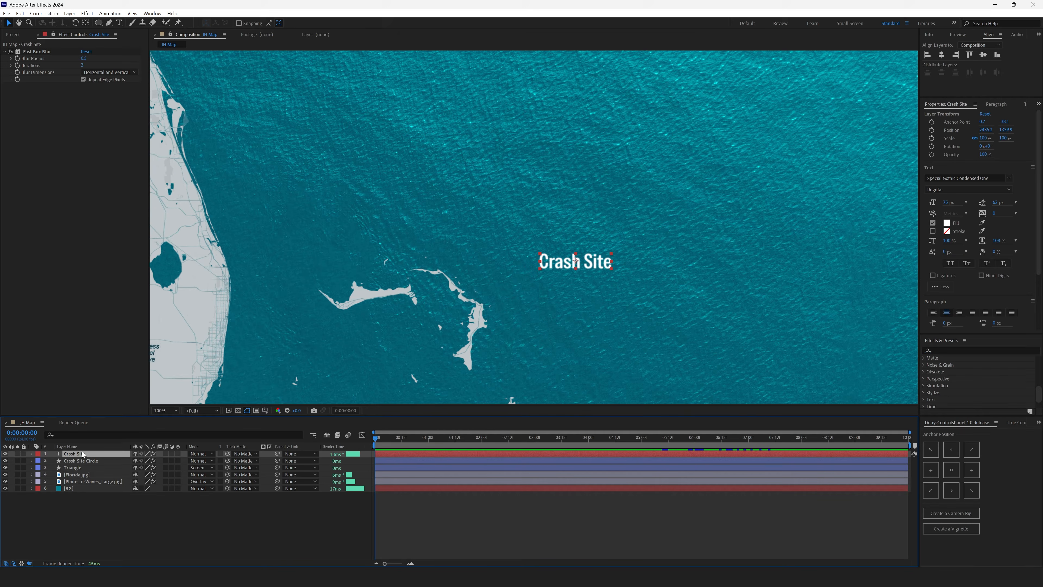
click(929, 351)
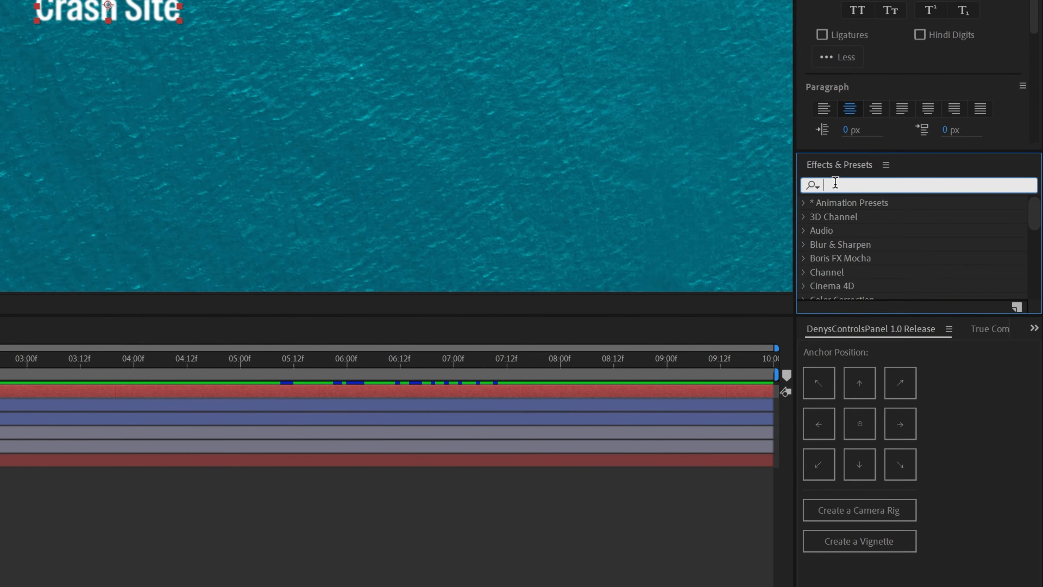
text(slow fade on)
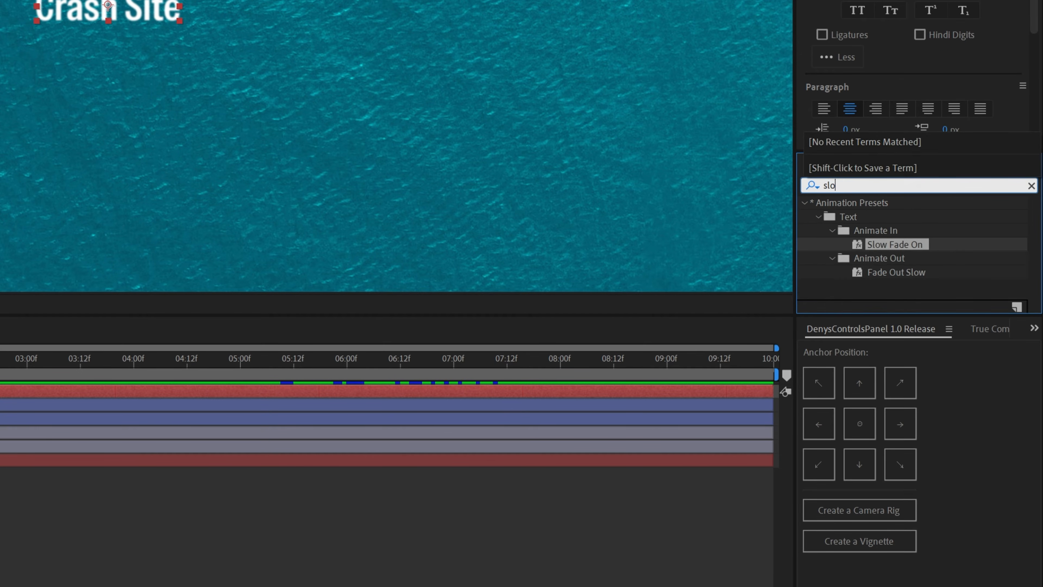
drag(910, 245, 85, 454)
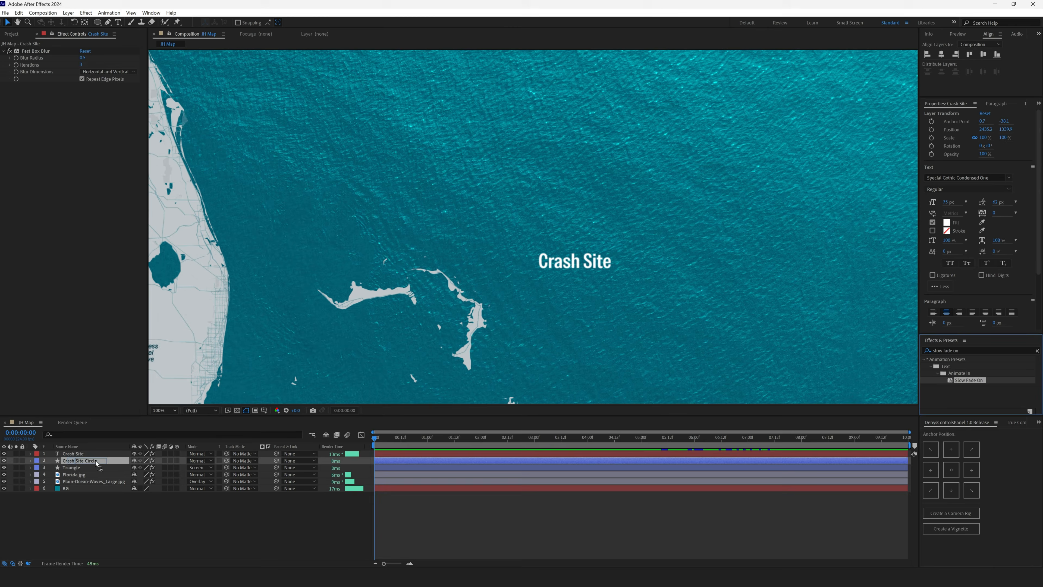
Move the end Offset keyframe of the Crash Site text's Range Selector 1 to 0:00:01:00 and collapse the layer.
drag(374, 439, 429, 464)
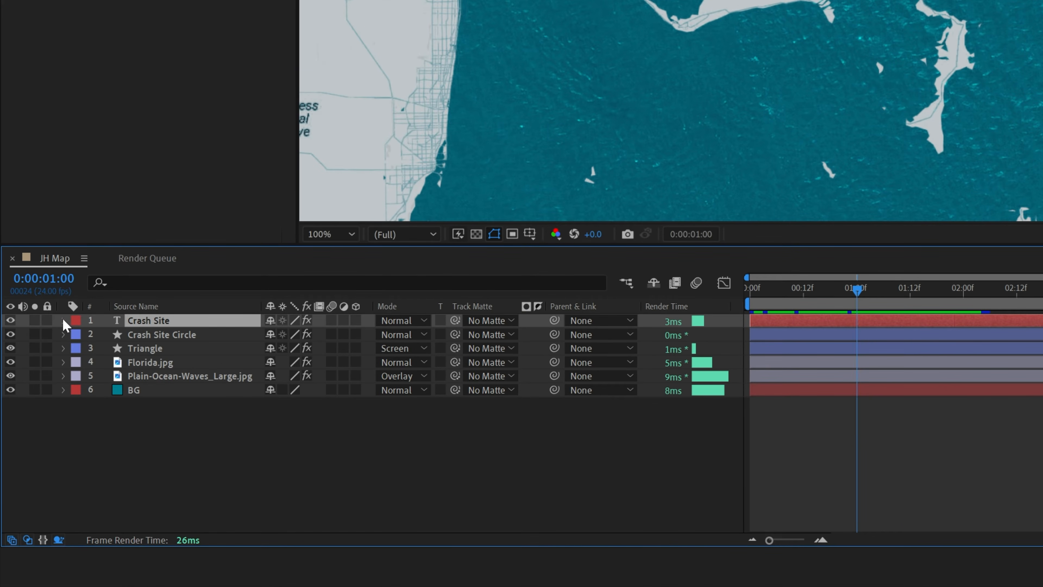
click(63, 319)
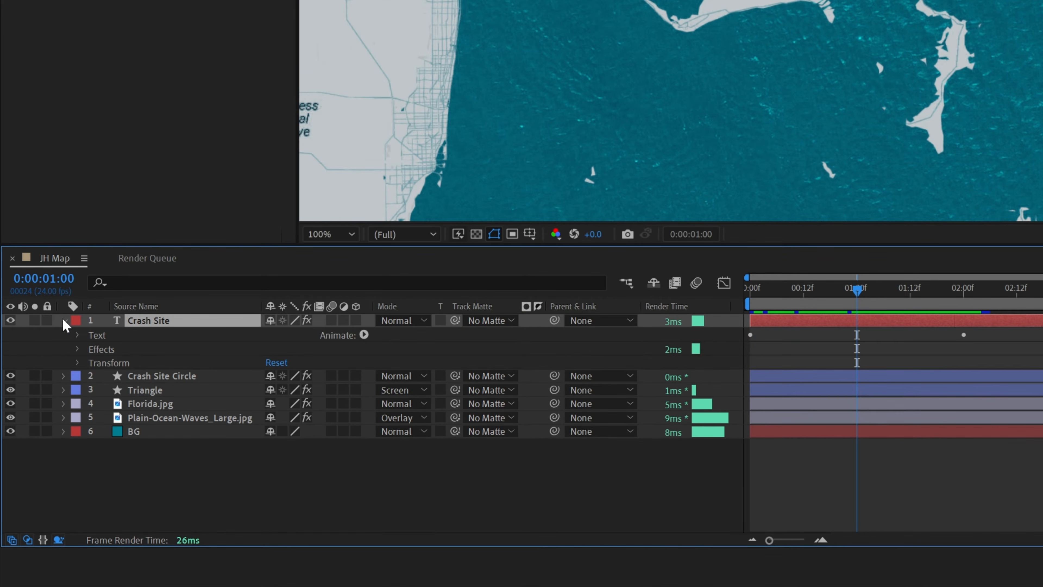
click(78, 334)
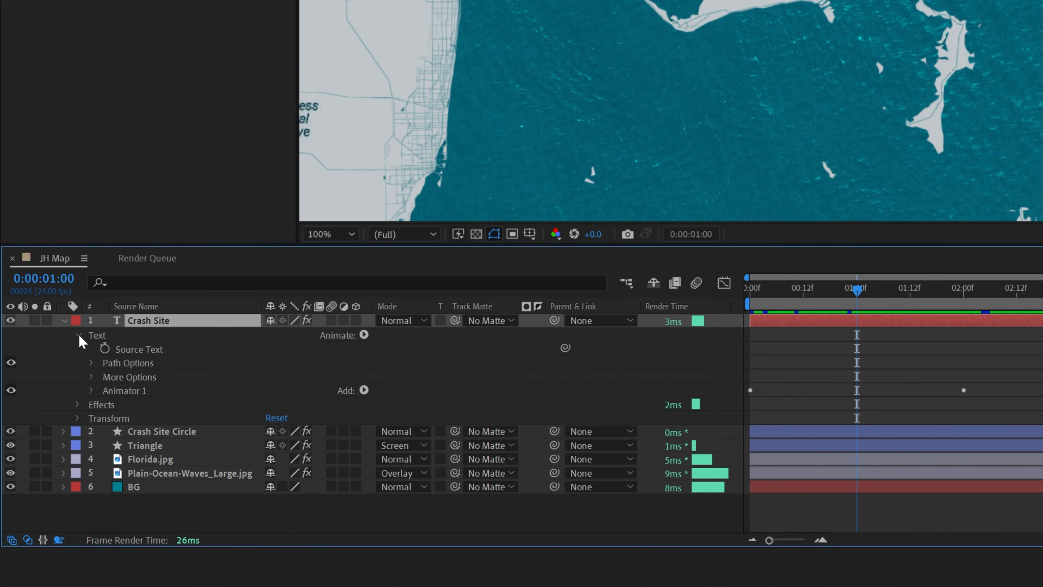
click(137, 394)
click(91, 391)
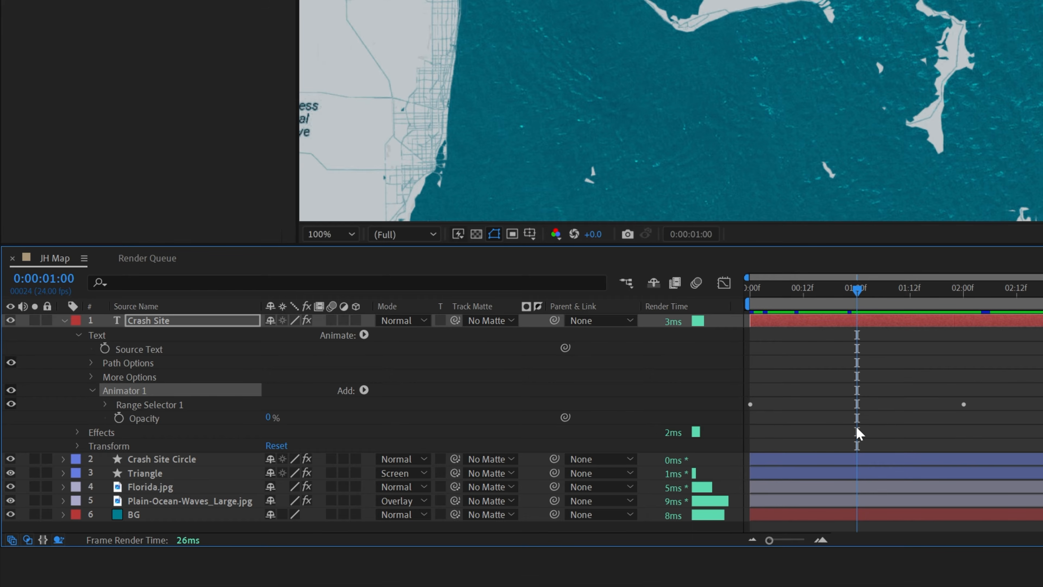
click(106, 405)
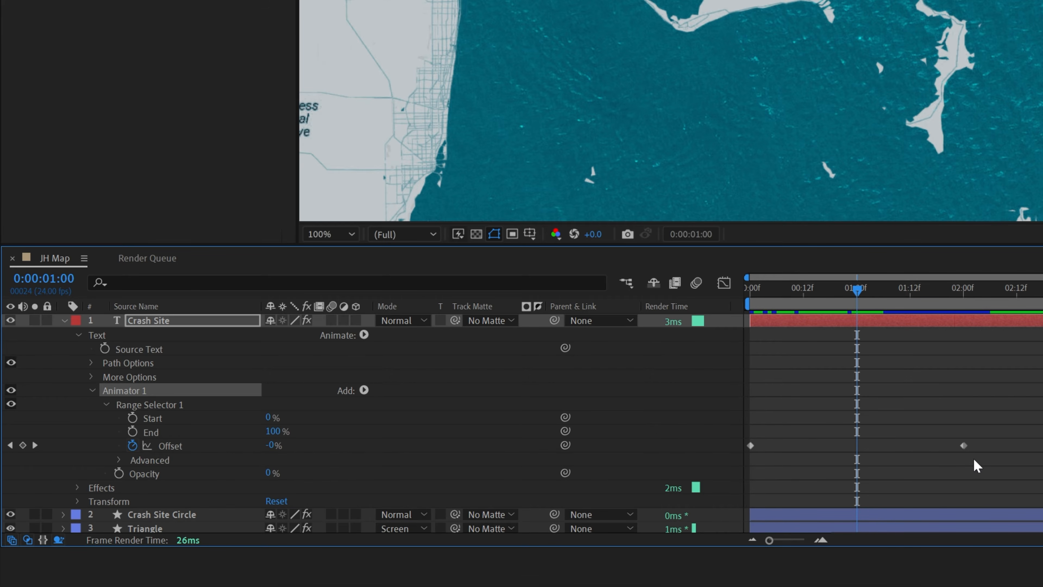
drag(963, 446, 858, 451)
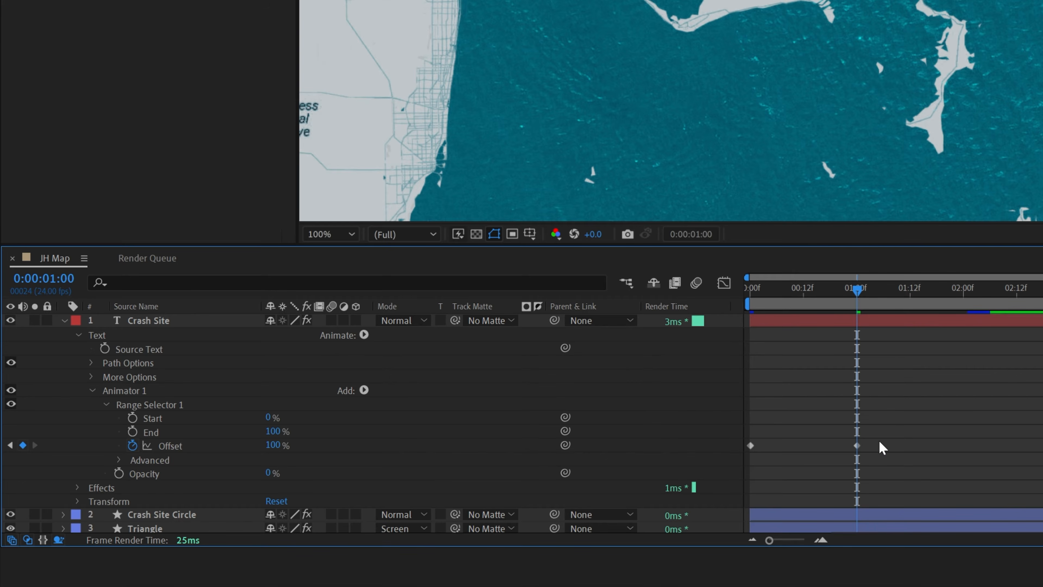
click(64, 321)
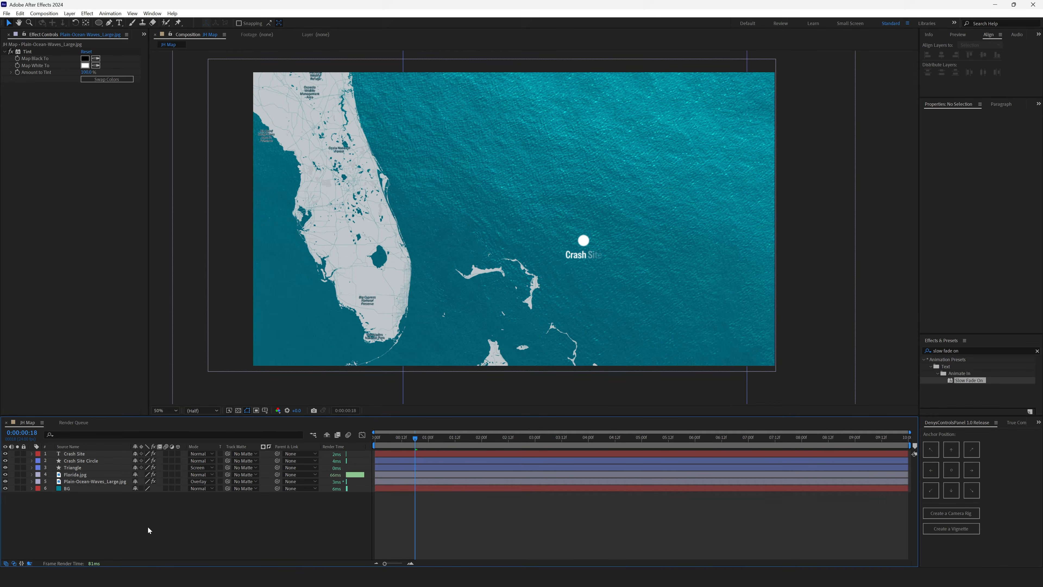
Add a wide text box across the upper ocean area reading "Bermuda Triangle".
click(121, 23)
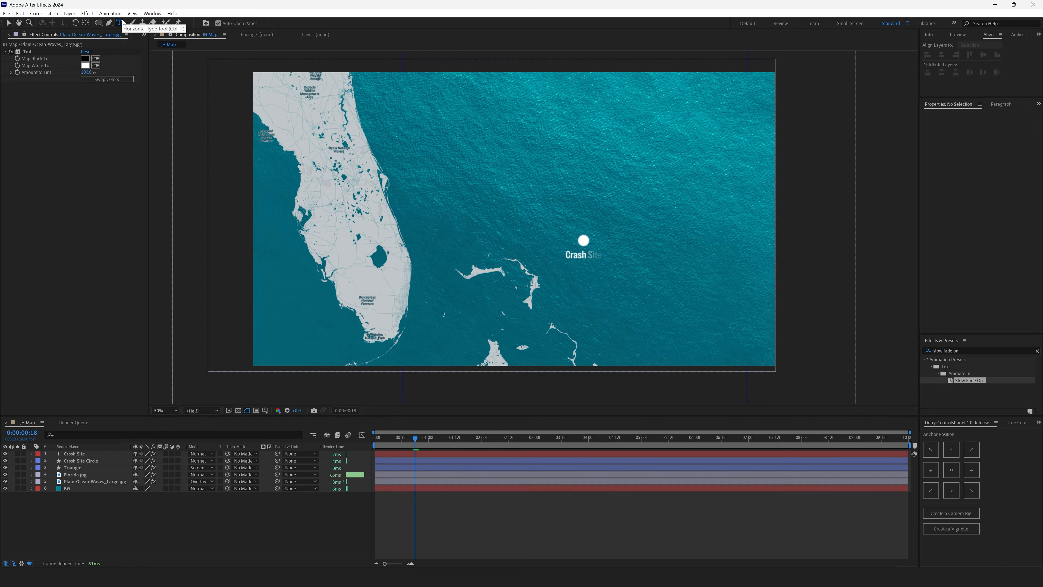
drag(385, 77, 759, 173)
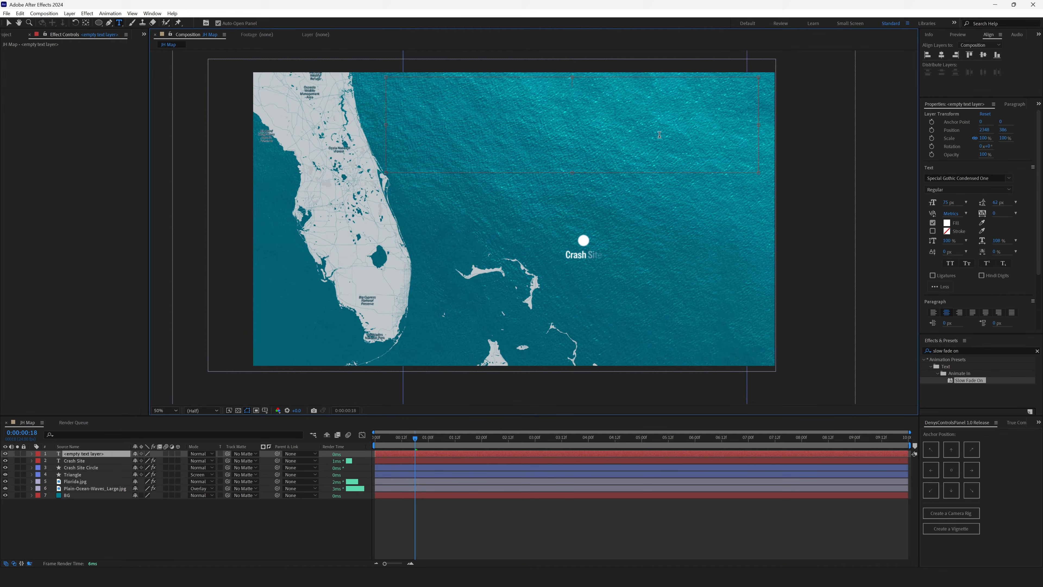
text(Bermuda Triangle)
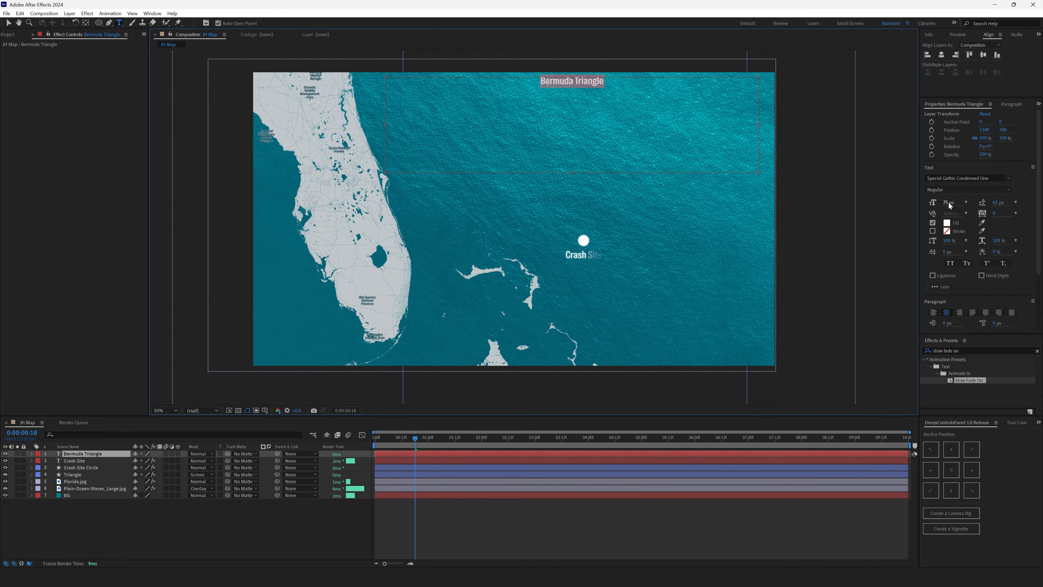
Set the Bermuda Triangle title to Abril Fatface at 303 px and widen its text box so it fits on one line.
drag(949, 205, 1027, 206)
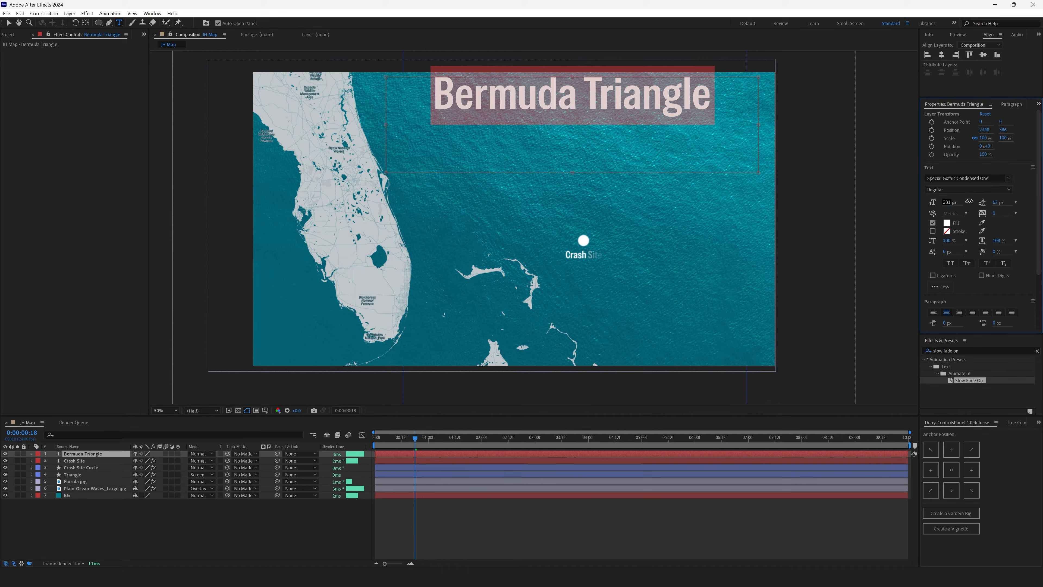
click(1010, 177)
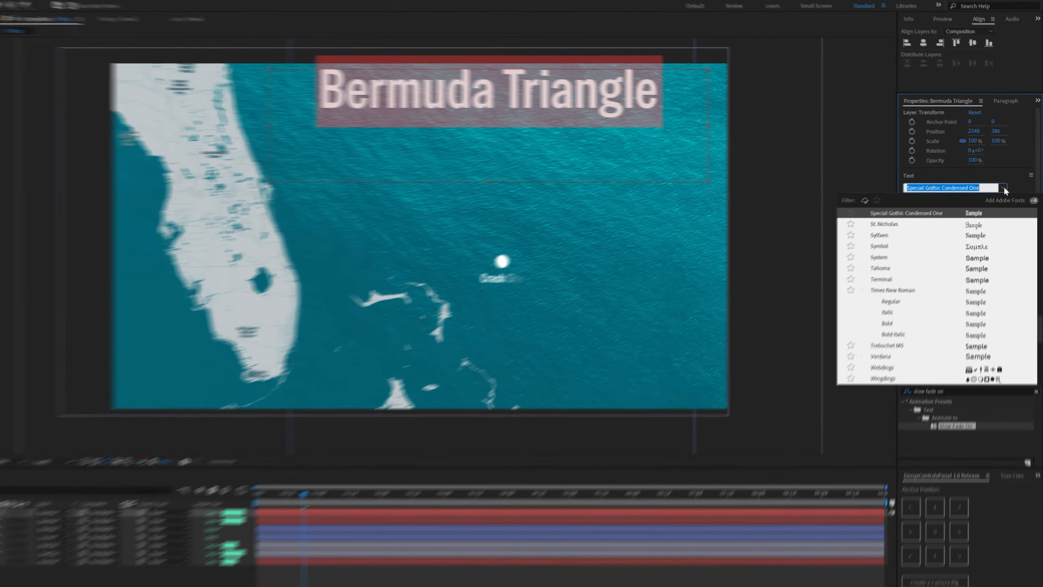
scroll(964, 249, up, 15)
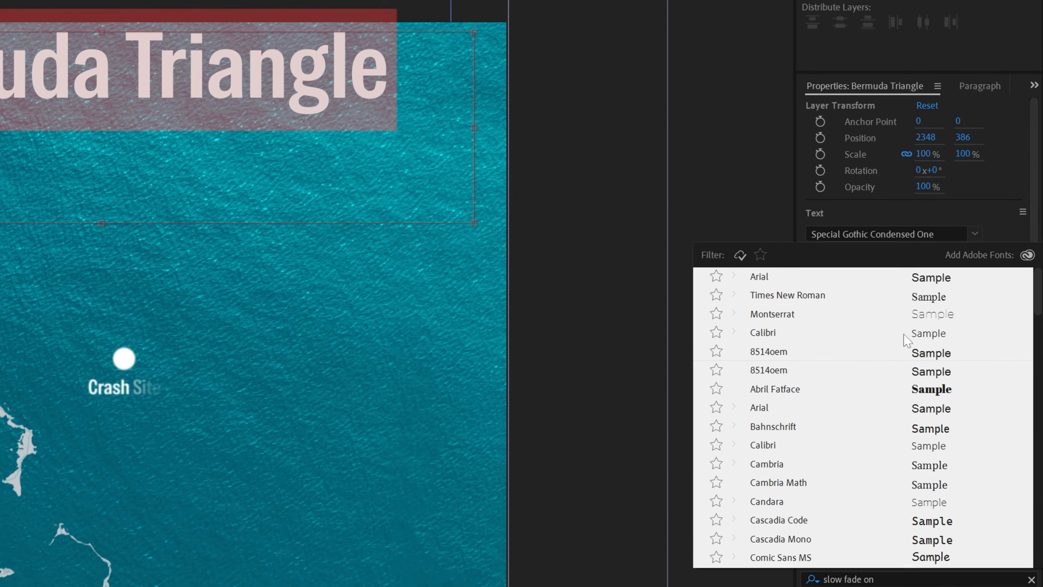
click(785, 393)
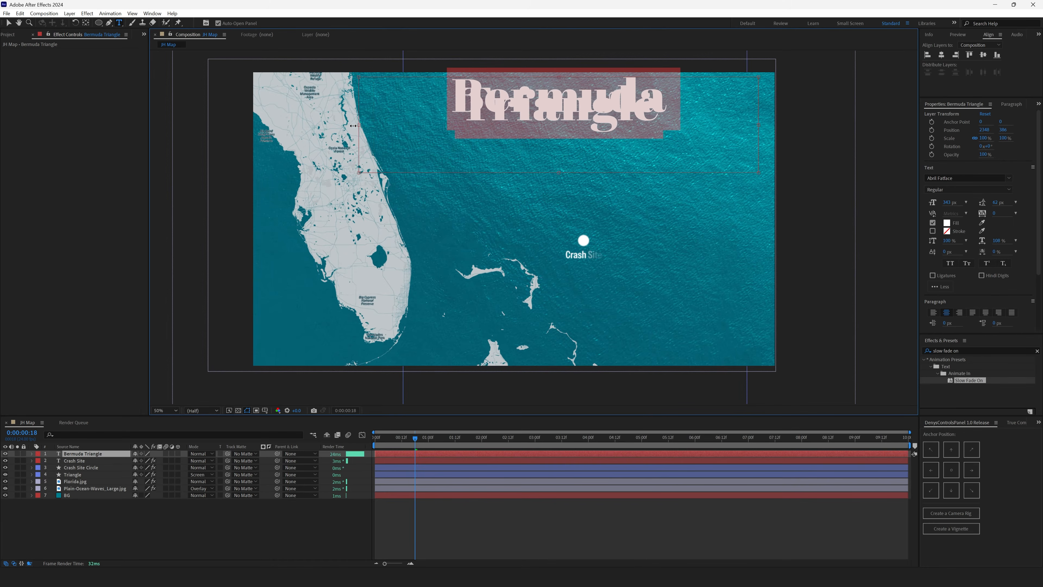
drag(353, 125, 322, 123)
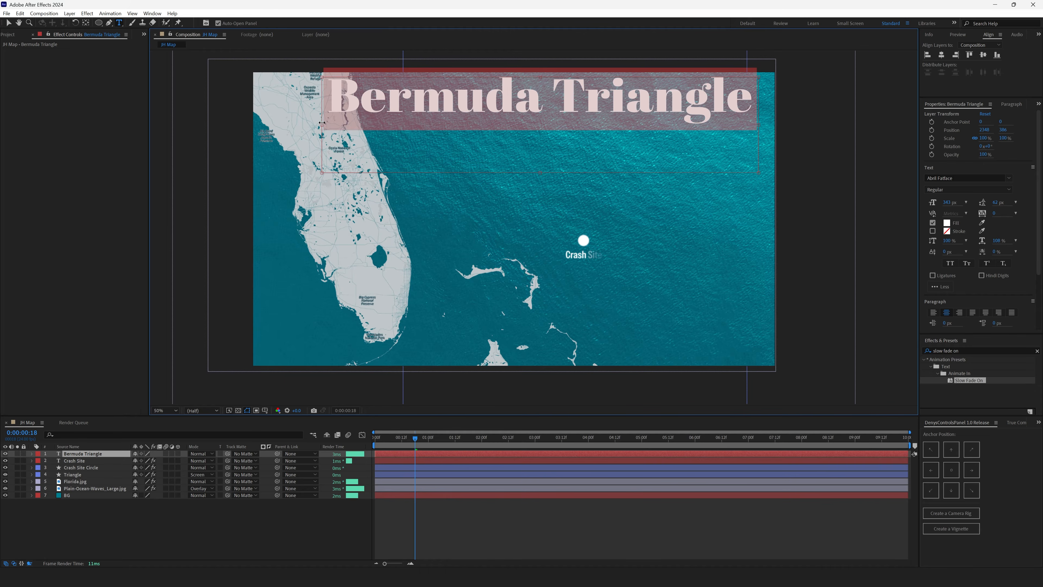
drag(759, 125, 779, 125)
drag(949, 205, 933, 205)
Move the Bermuda Triangle title slightly down and to the right over the ocean, and centre its anchor point.
click(8, 23)
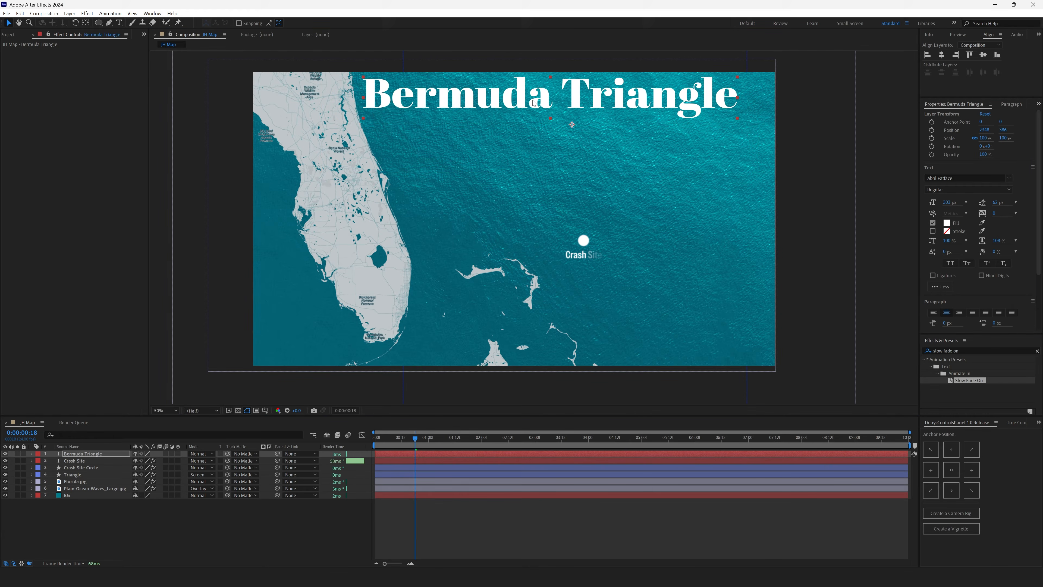
drag(533, 102, 554, 121)
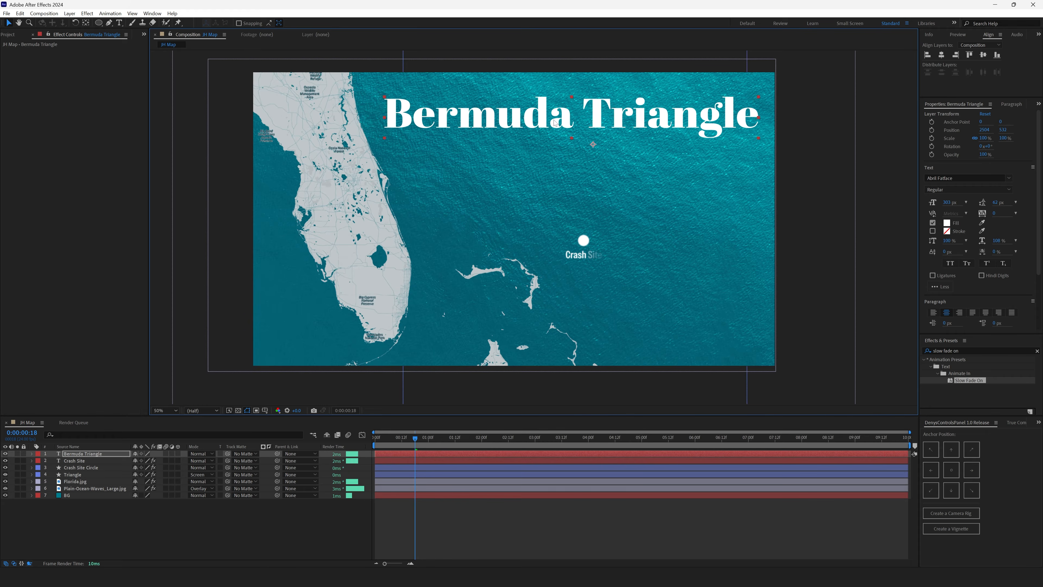
click(951, 469)
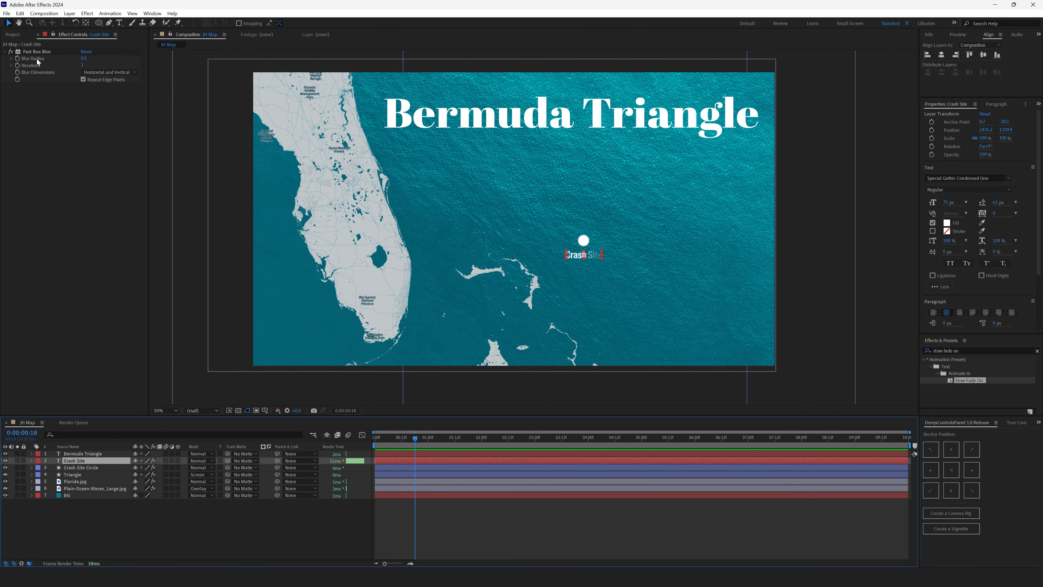
Copy the Fast Box Blur effect from the Crash Site text onto the Bermuda Triangle title.
click(37, 51)
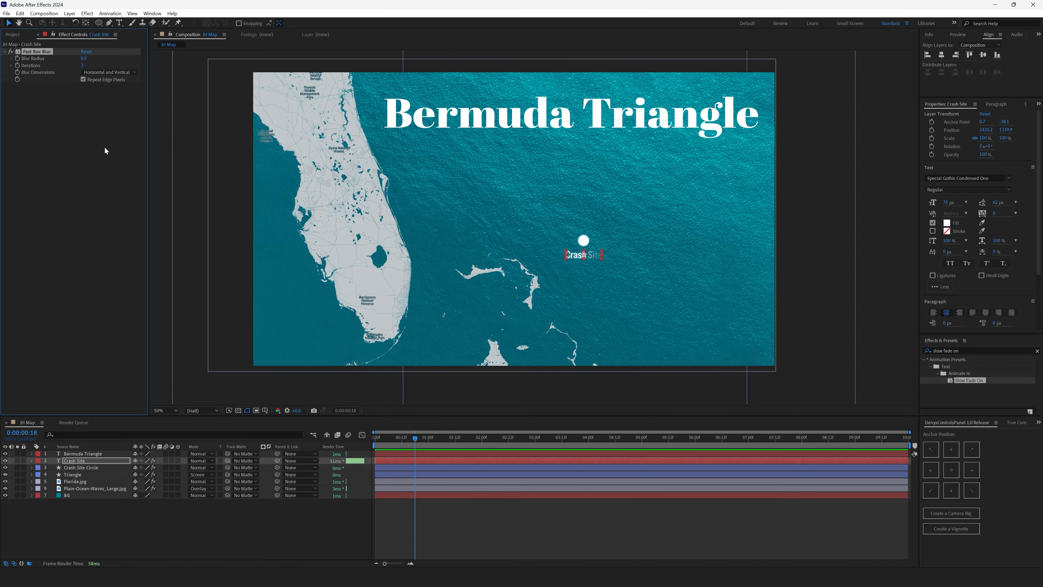
click(80, 452)
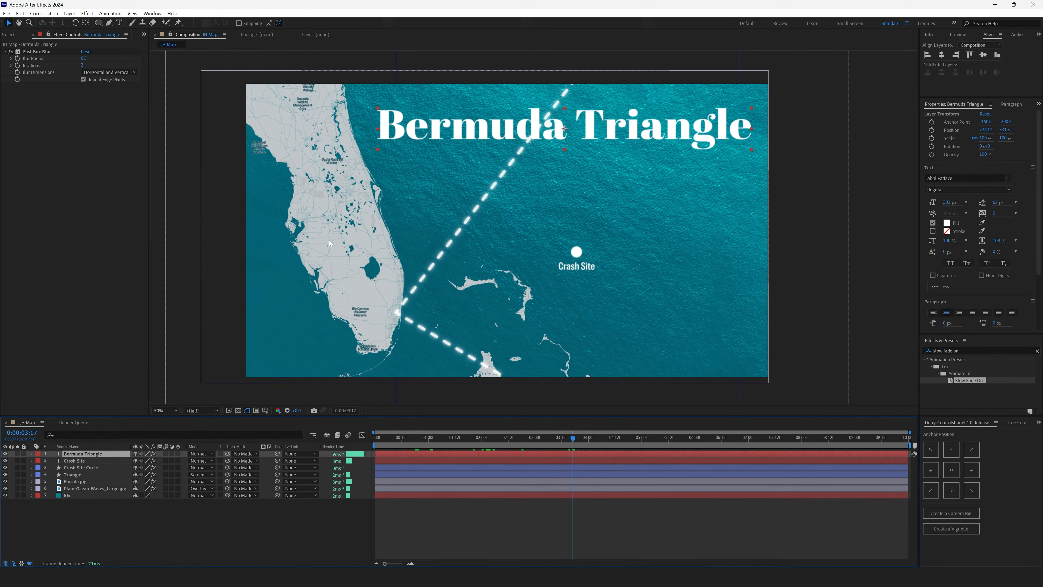
Change the Bermuda Triangle title's fill to light grey E8E8E8 and copy that hex code.
scroll(316, 247, up, 1)
drag(263, 274, 464, 213)
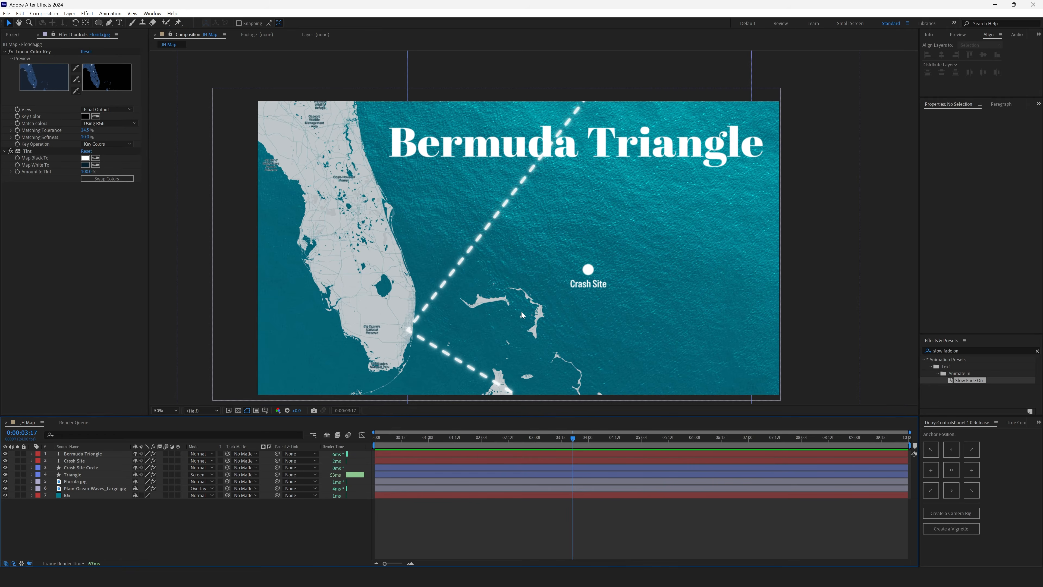
scroll(522, 310, up, 1)
drag(605, 322, 496, 280)
key(v)
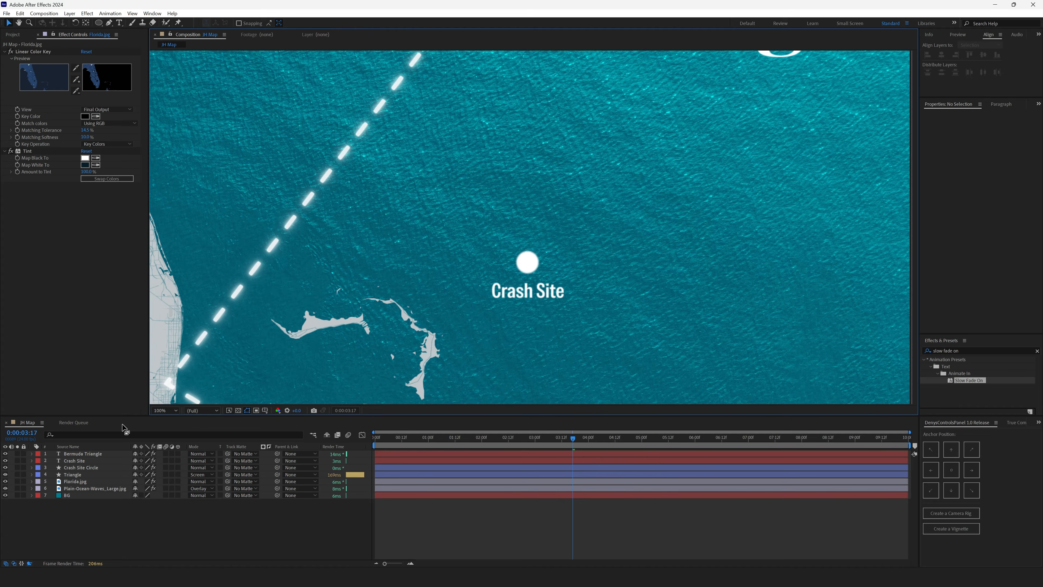
drag(491, 94, 567, 237)
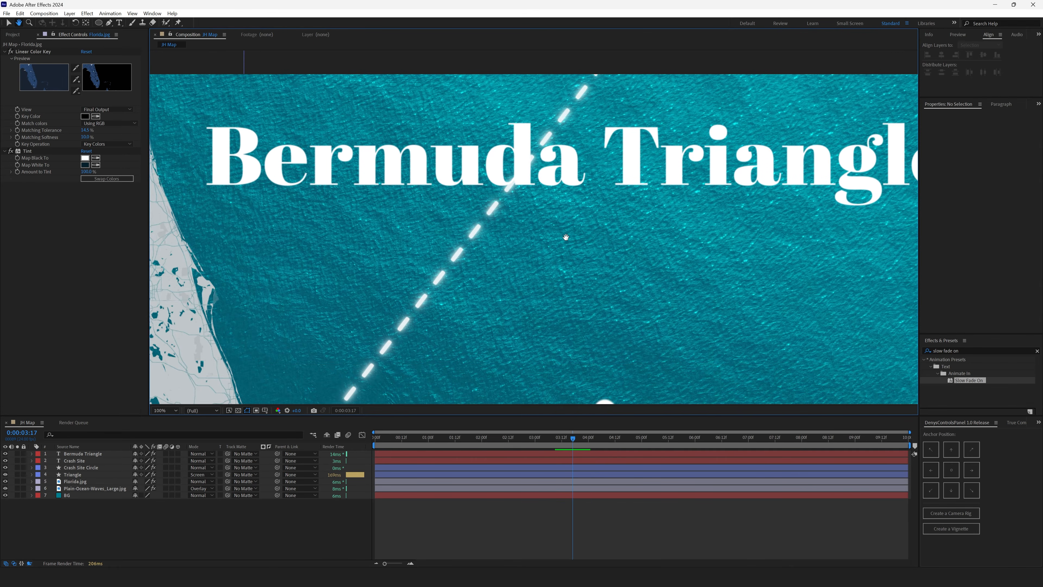
click(77, 455)
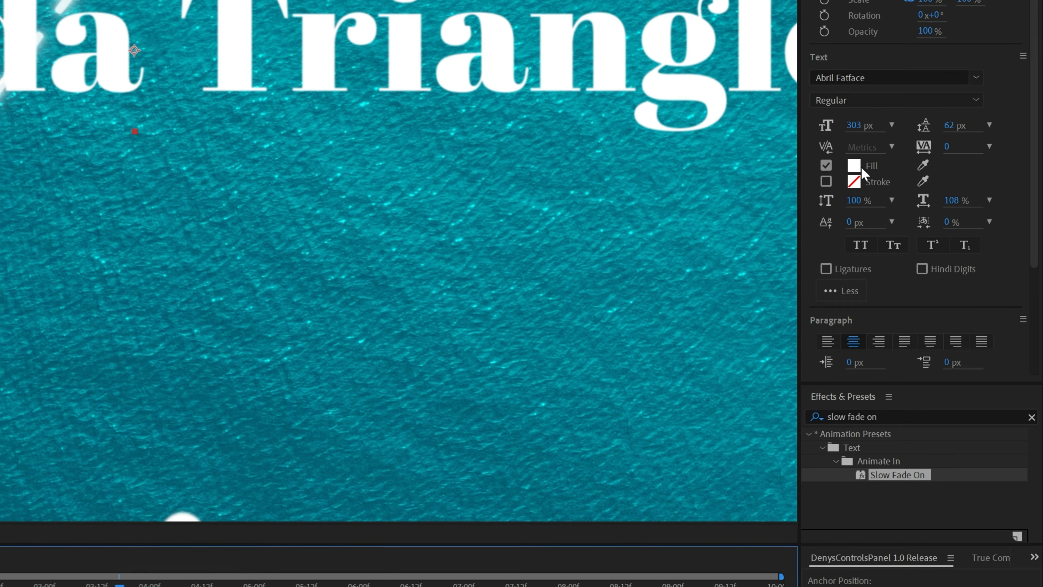
click(854, 167)
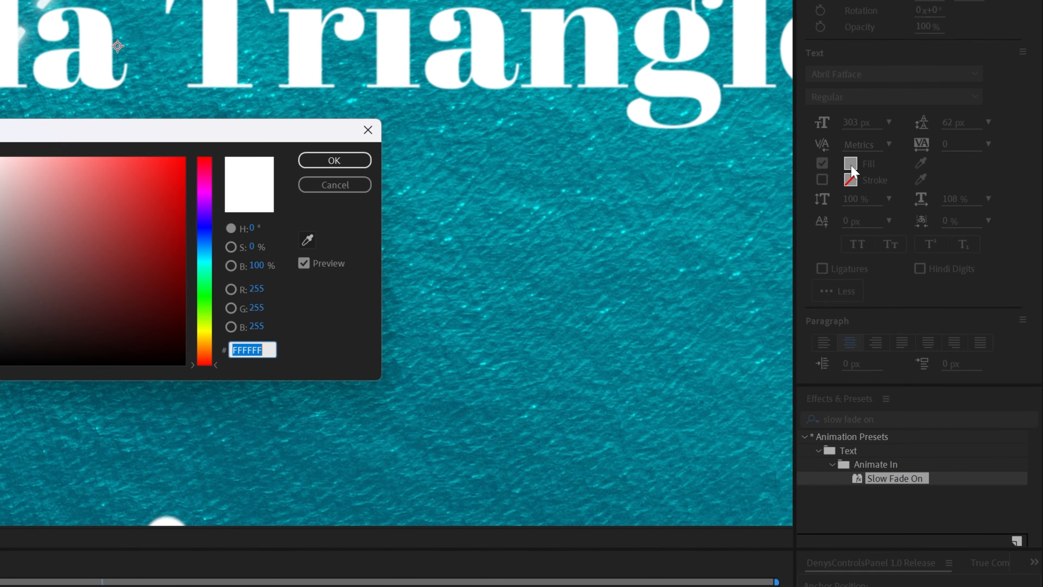
drag(55, 137, 178, 259)
drag(99, 284, 92, 298)
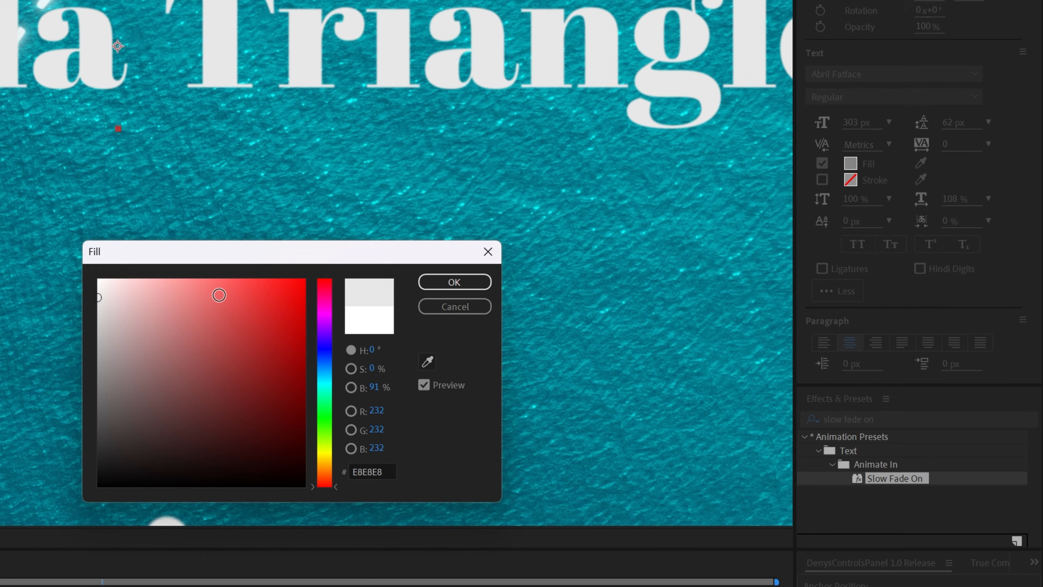
drag(386, 467, 328, 468)
key(ctrl+c)
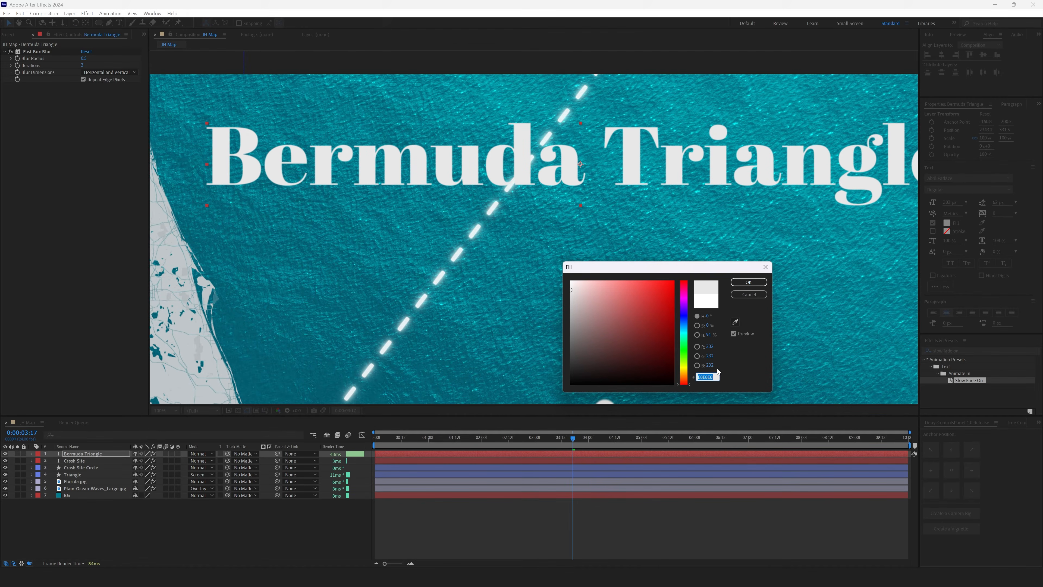
click(745, 282)
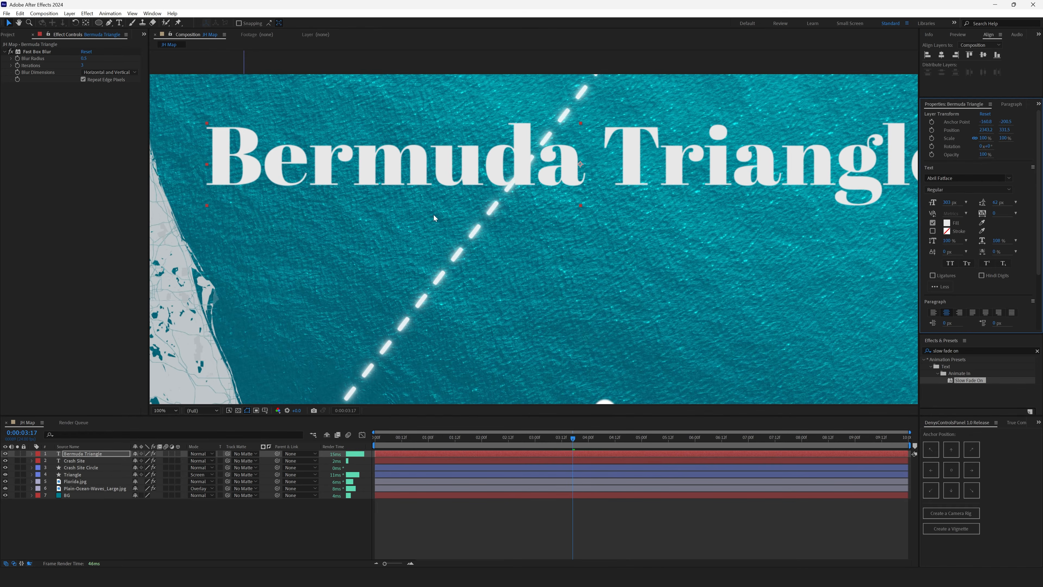
Apply the E8E8E8 fill colour to the Crash Site label and the Crash Site Circle.
click(79, 461)
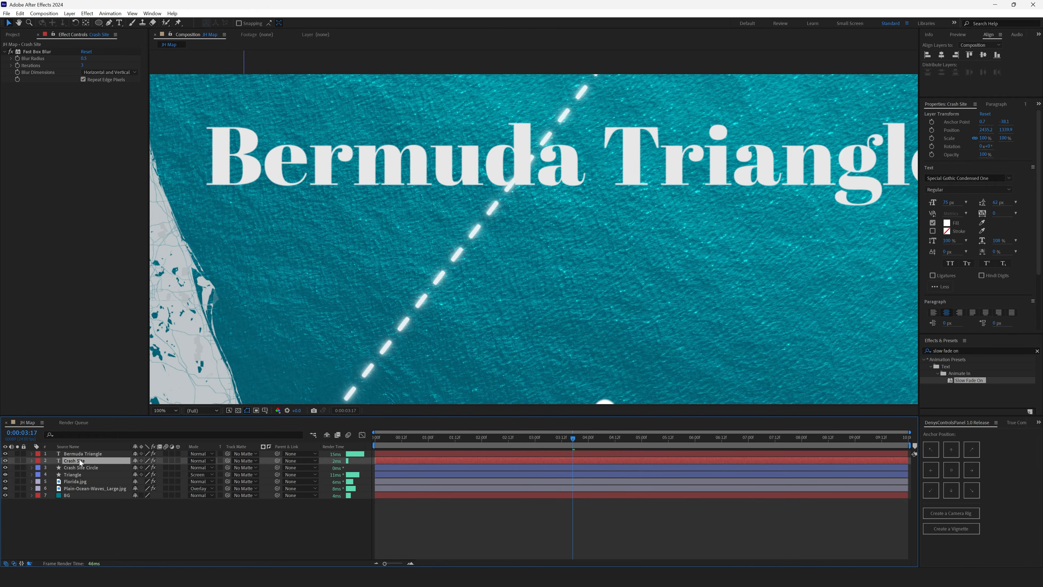
click(950, 223)
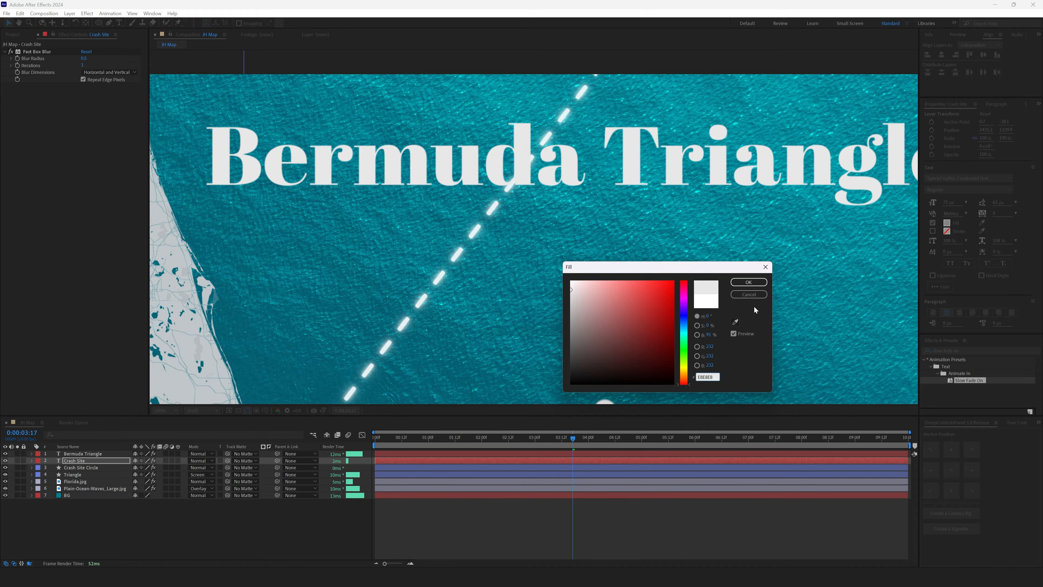
click(749, 282)
click(80, 468)
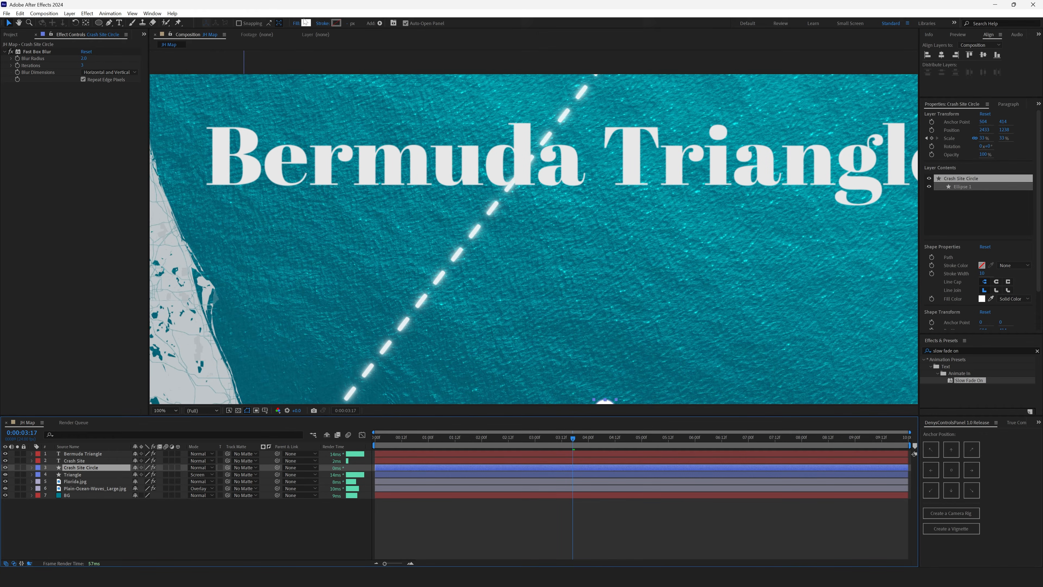
click(306, 22)
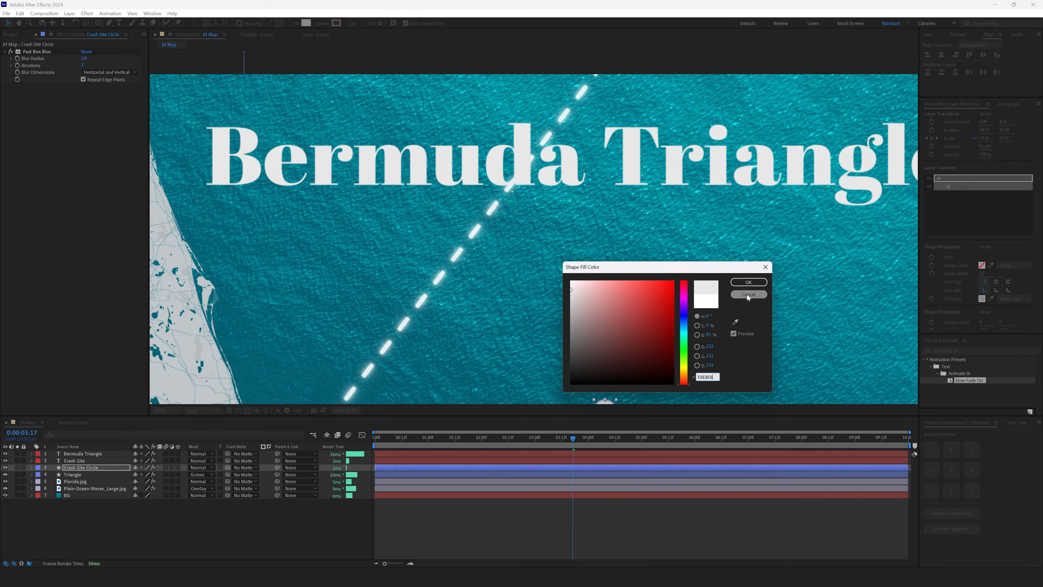
click(746, 283)
Set the dashed triangle's stroke colour to E8E8E8 and deselect everything.
drag(648, 292, 647, 235)
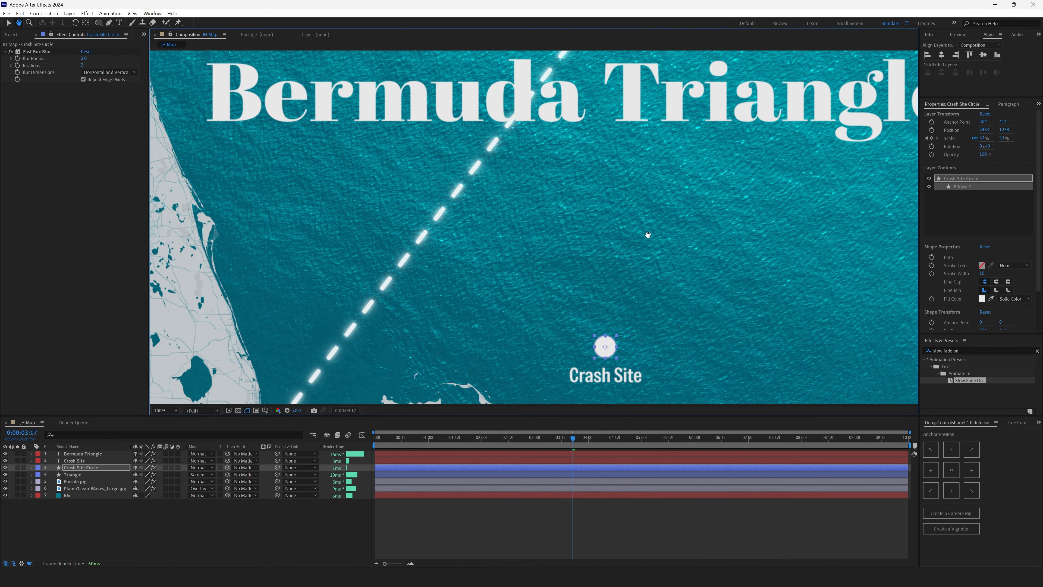
click(118, 474)
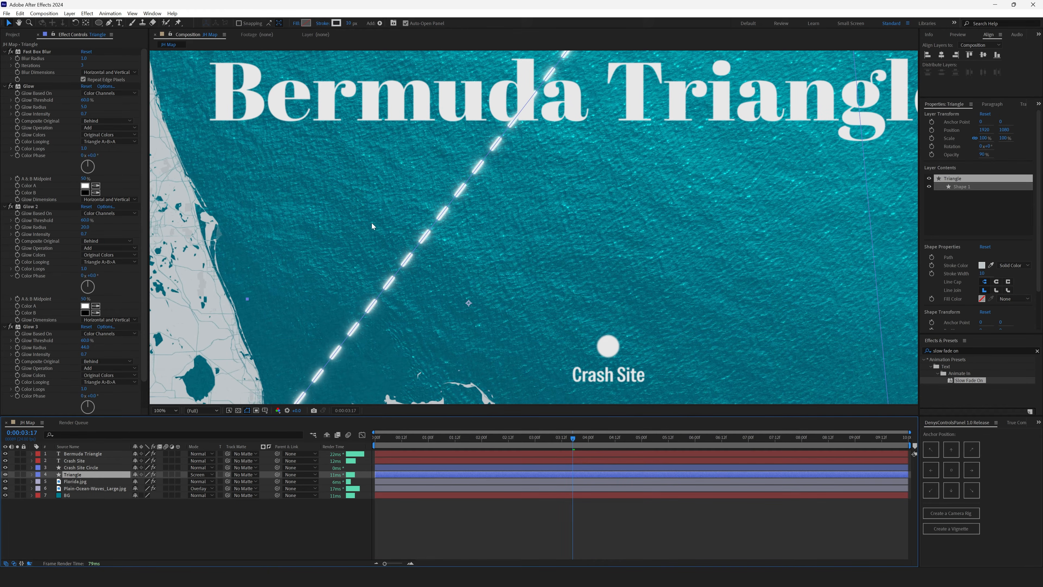
click(336, 23)
key(ctrl+v)
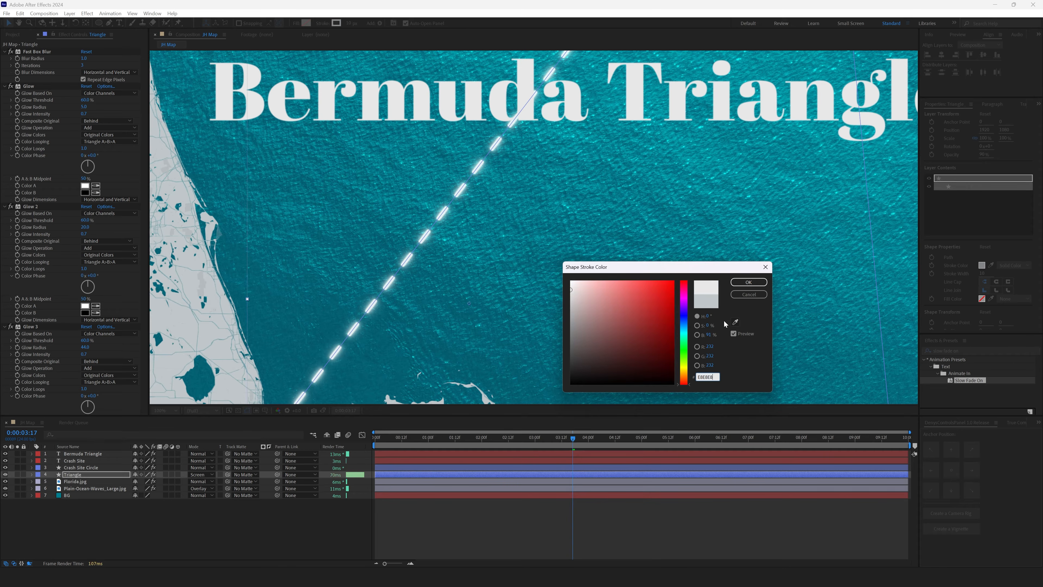
click(740, 284)
key(ctrl+shift+a)
Try a 5 px stroke width on the dashed triangle.
scroll(587, 342, down, 1)
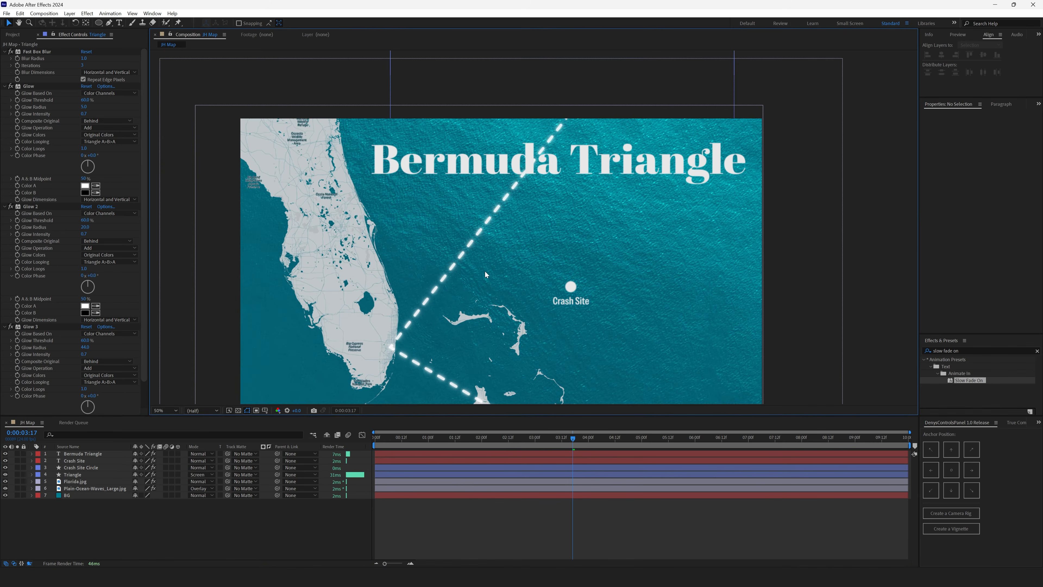
drag(485, 269, 492, 239)
key(grave)
key(period)
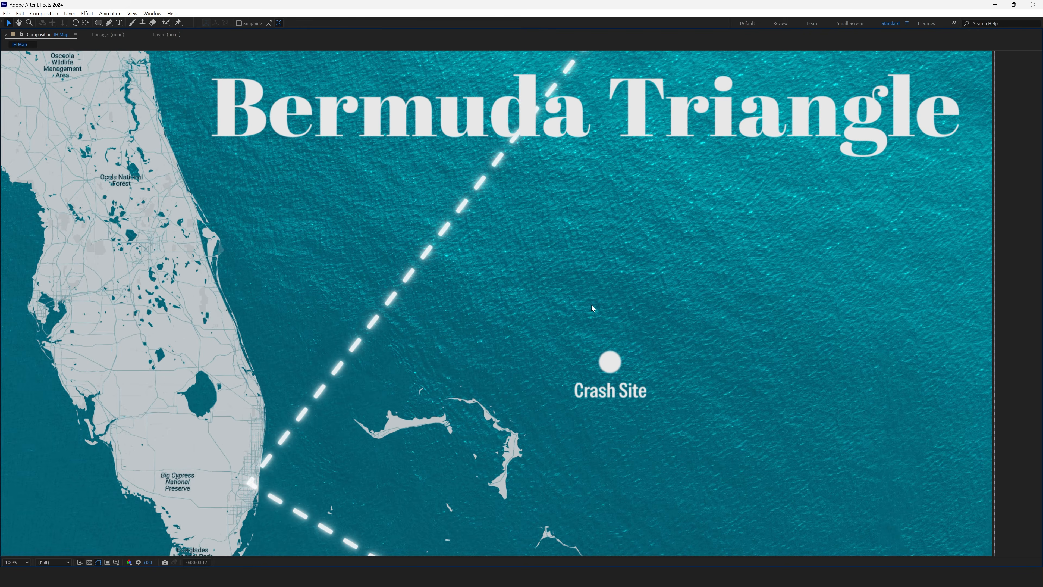
key(grave)
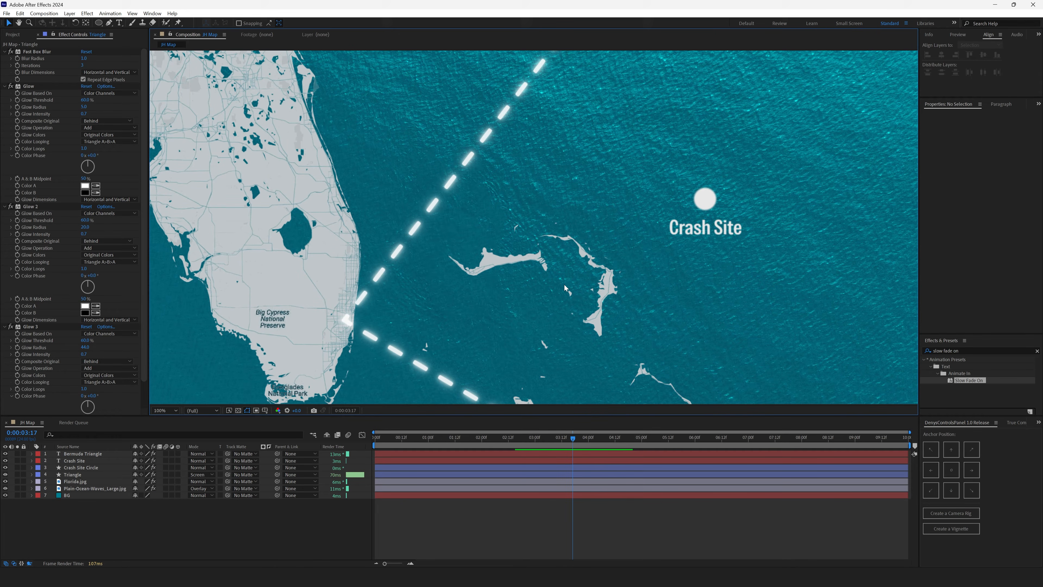
click(76, 475)
click(362, 22)
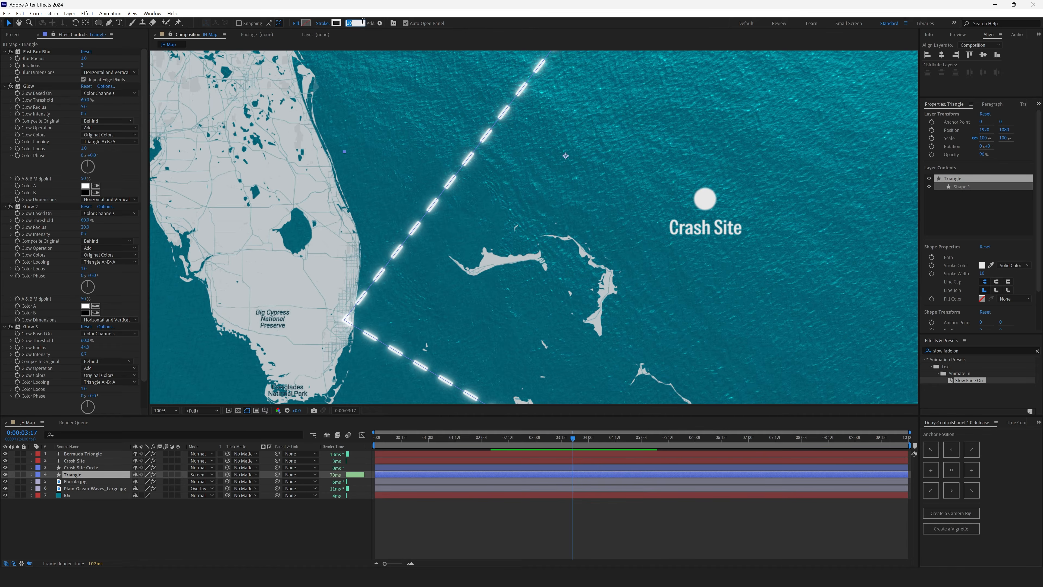
text(5)
key(Return)
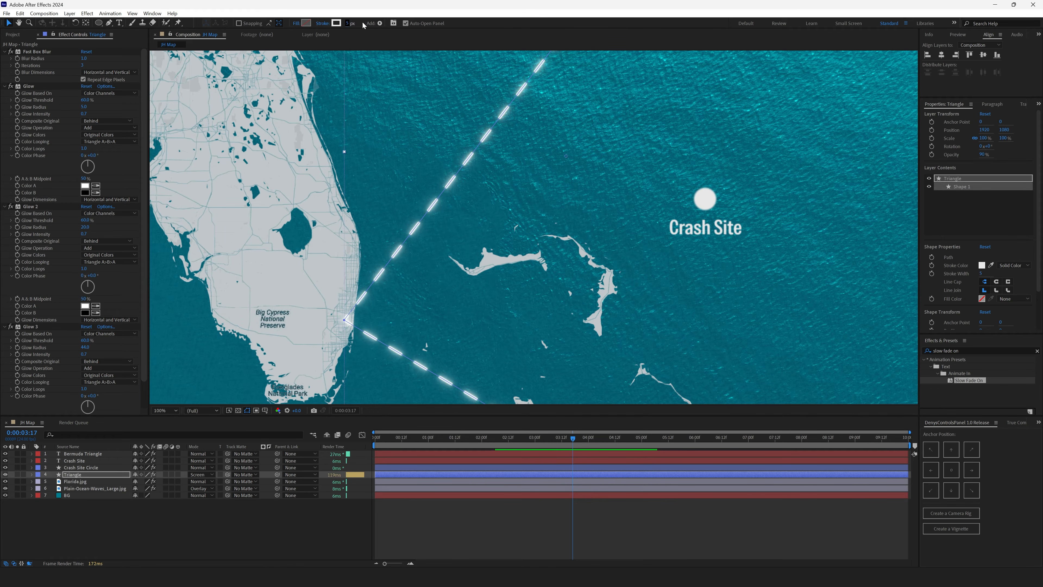
click(170, 364)
Set the dashed triangle's stroke width to 3 px.
click(72, 475)
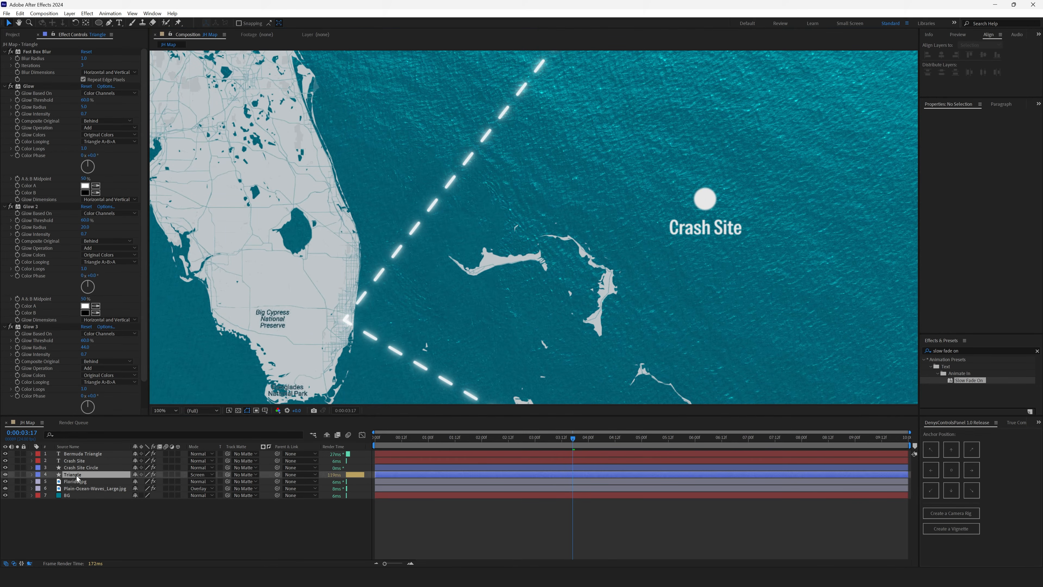
click(348, 24)
text(3)
key(Return)
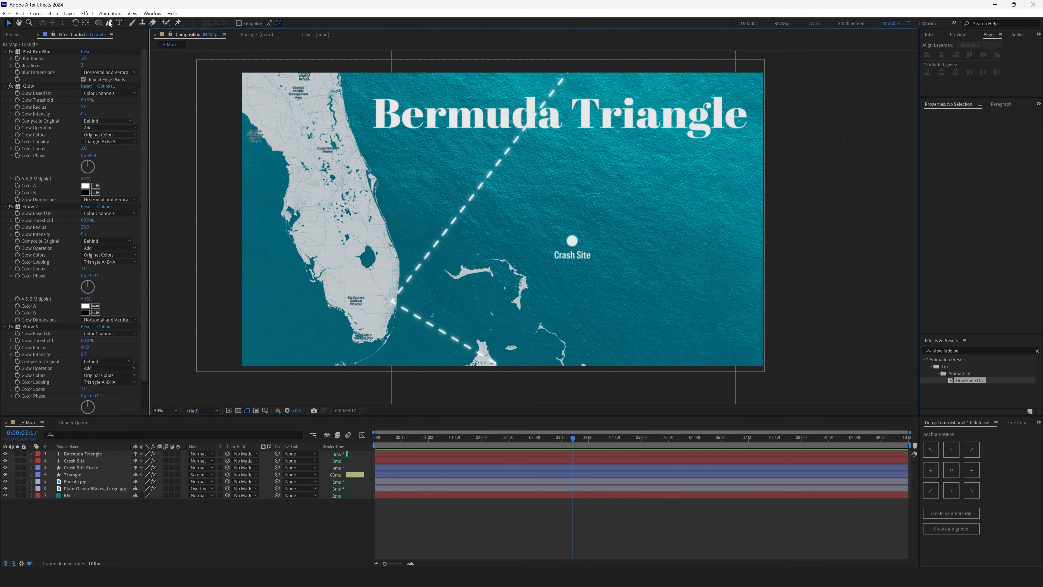
Activate the Pen tool with no layer selected and set its fill to None.
click(110, 23)
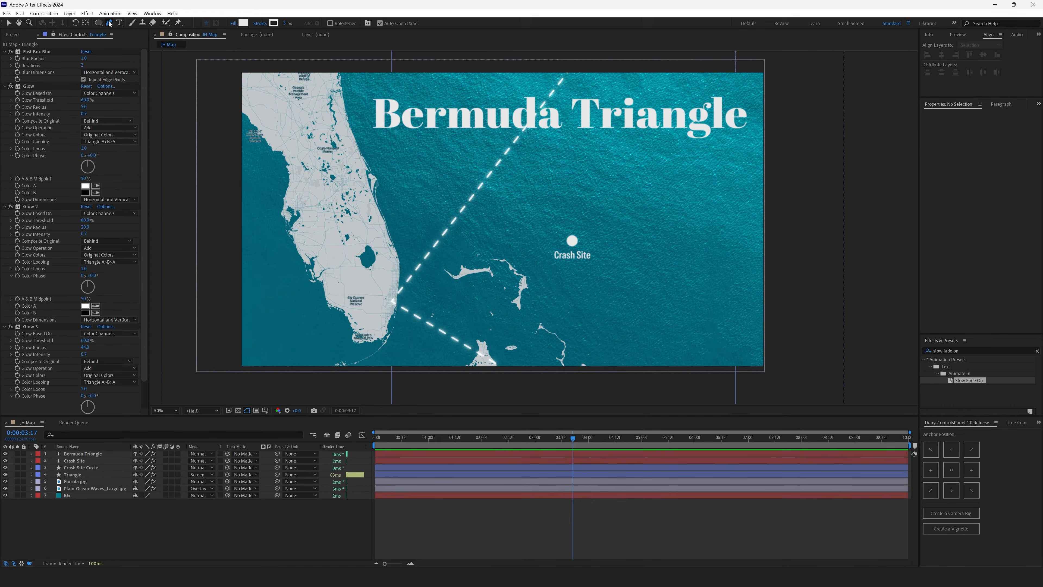
click(132, 512)
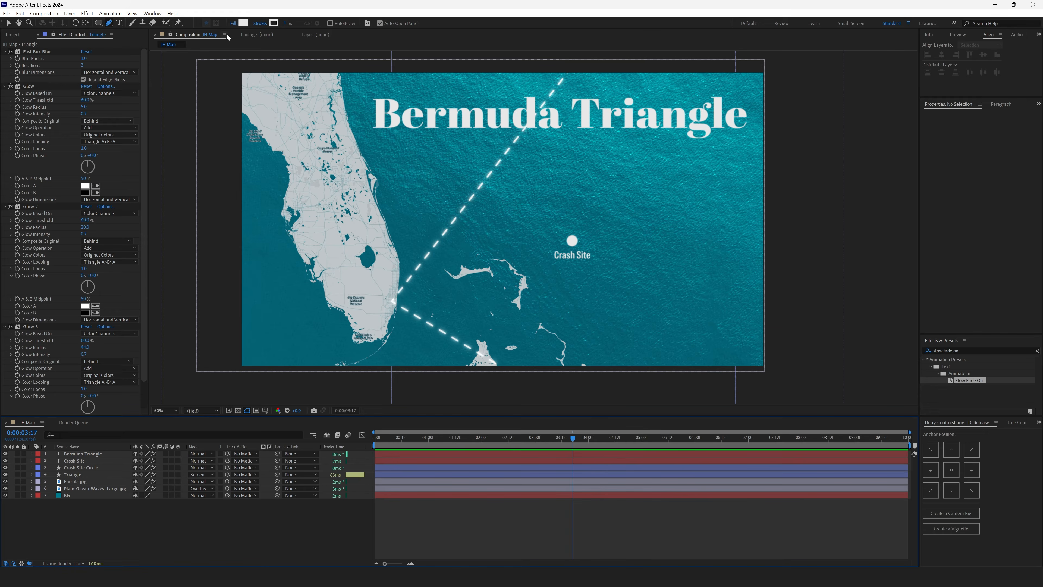
click(234, 23)
click(480, 264)
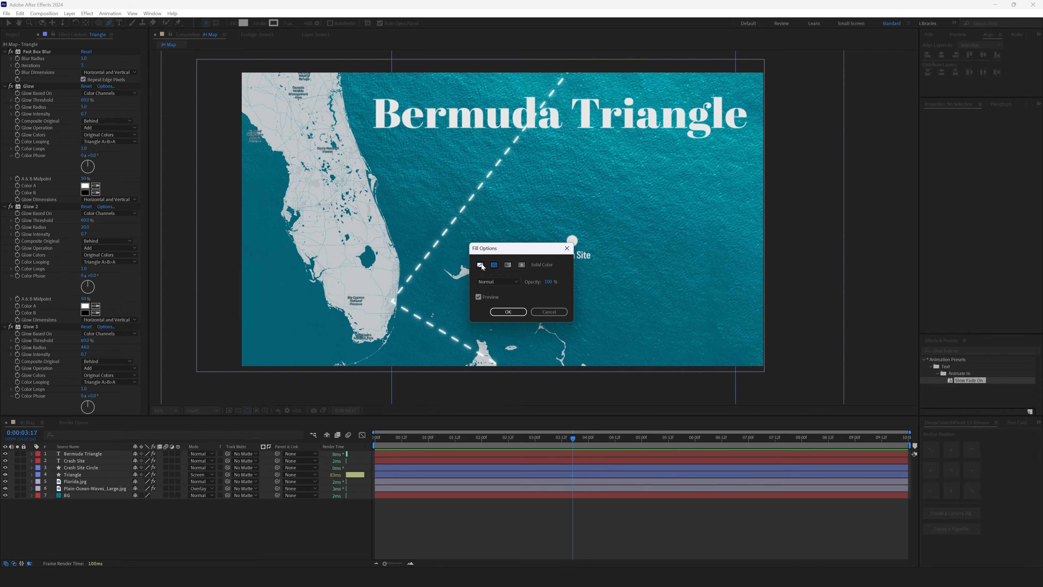
click(506, 312)
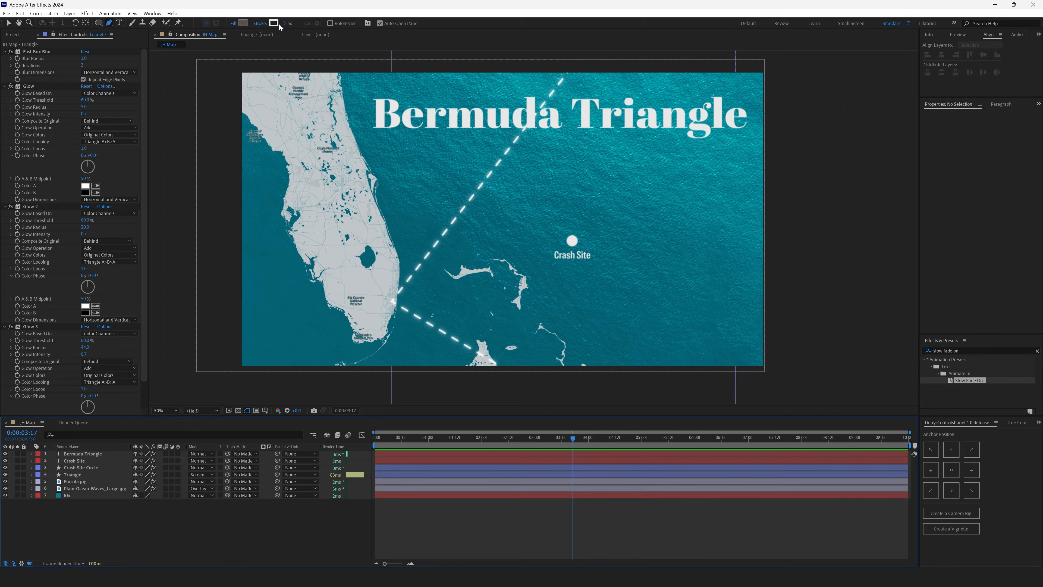
Draw a curved open path from outside the map's lower-left corner, past Florida's southern tip, to the ocean below the Crash Site label.
scroll(403, 246, up, 1)
drag(376, 364, 464, 234)
scroll(502, 148, down, 1)
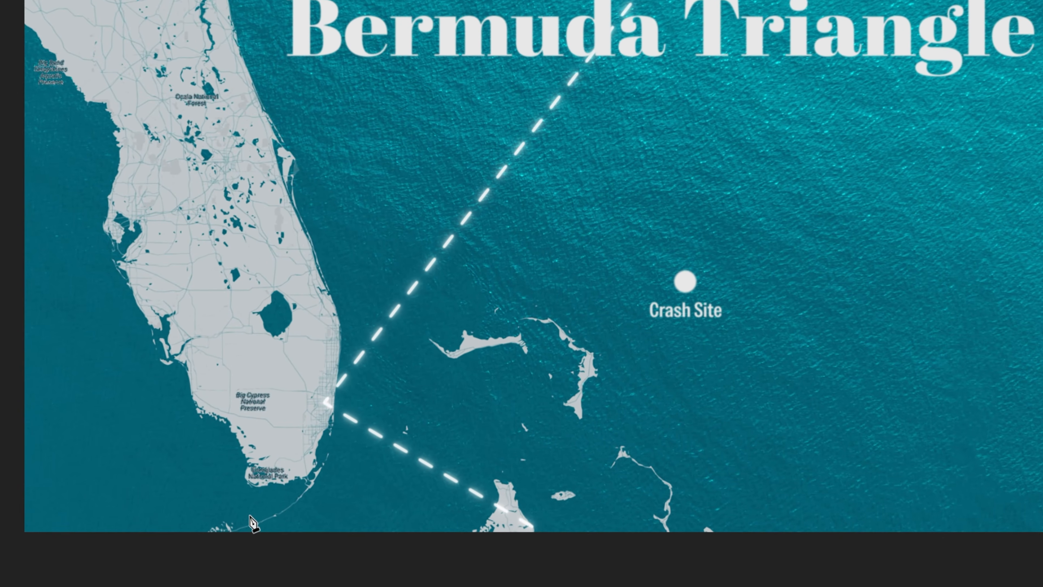
drag(255, 516, 336, 512)
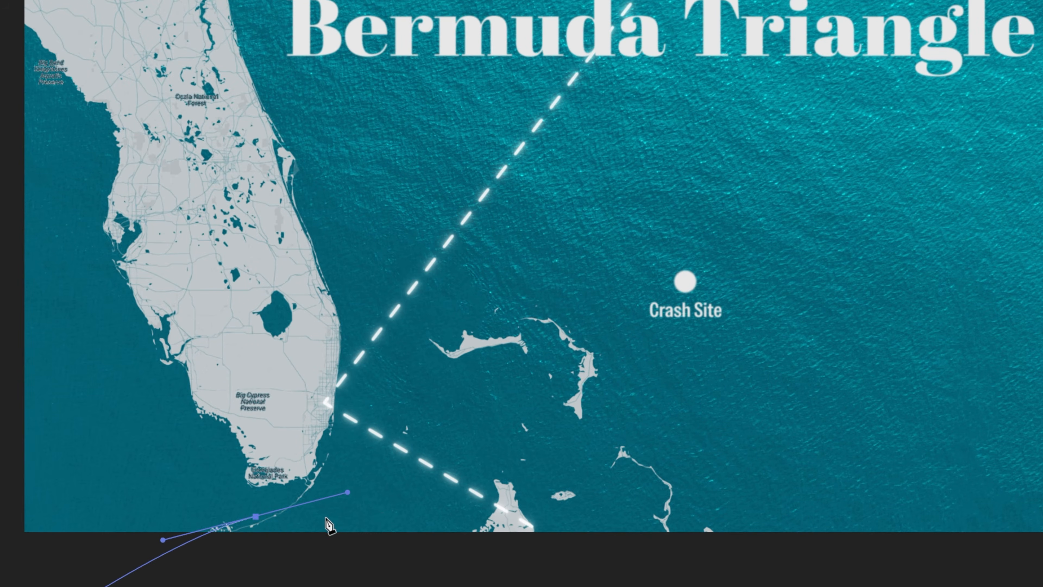
drag(635, 401, 682, 360)
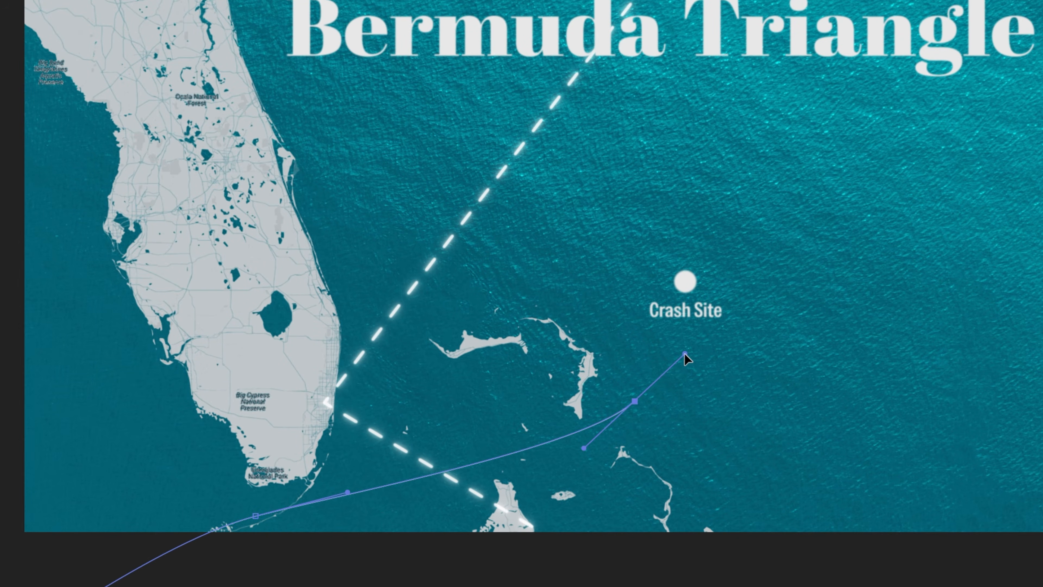
Refine the path by moving its end point slightly up and right, lengthening its curve handle and nudging the middle point down and left.
drag(637, 400, 647, 389)
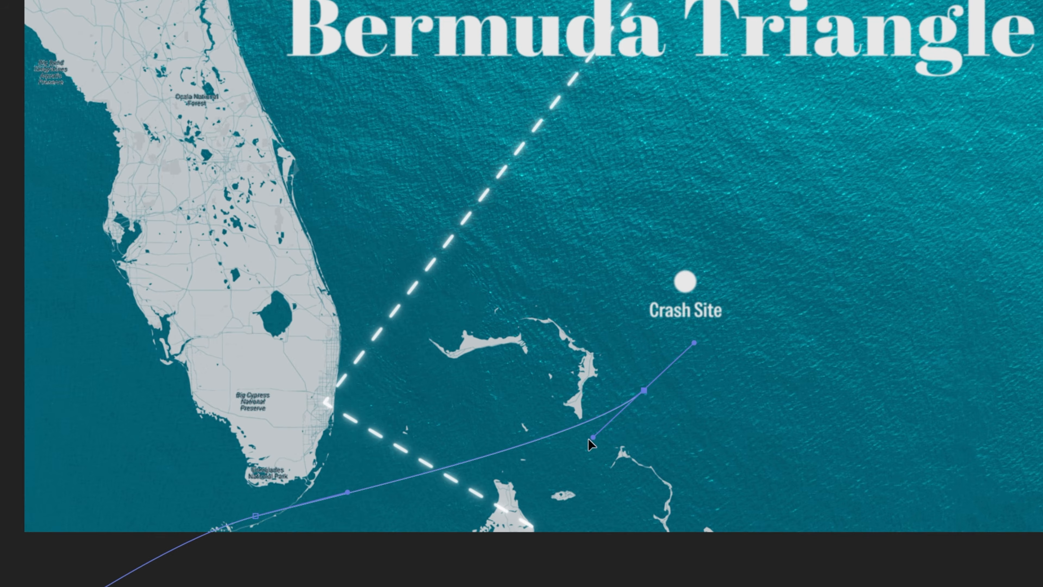
drag(593, 438, 586, 453)
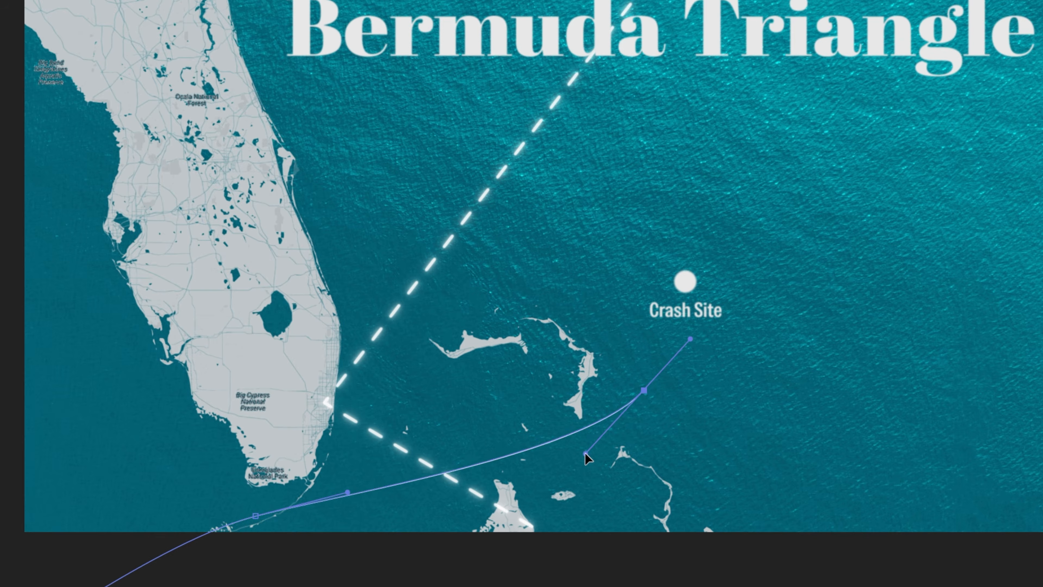
drag(256, 515, 245, 519)
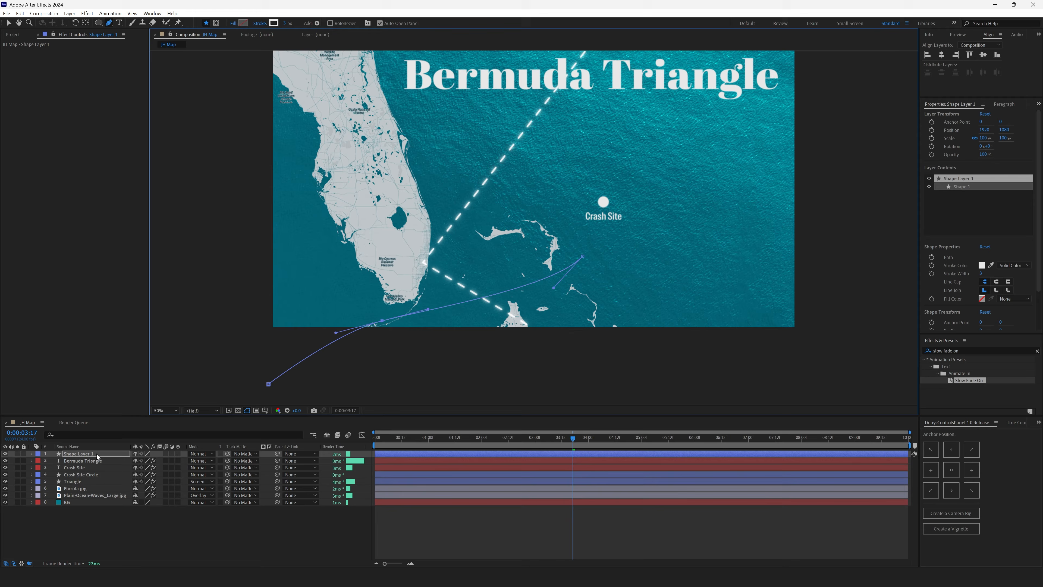
Rename the new path's layer to "DC-3 Line" and expand its properties.
click(97, 454)
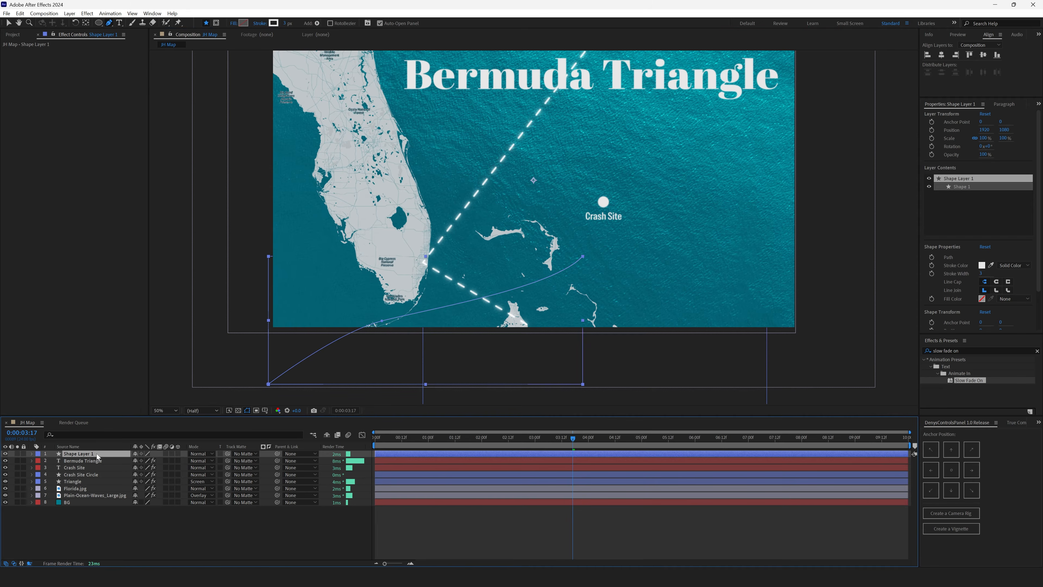
key(Return)
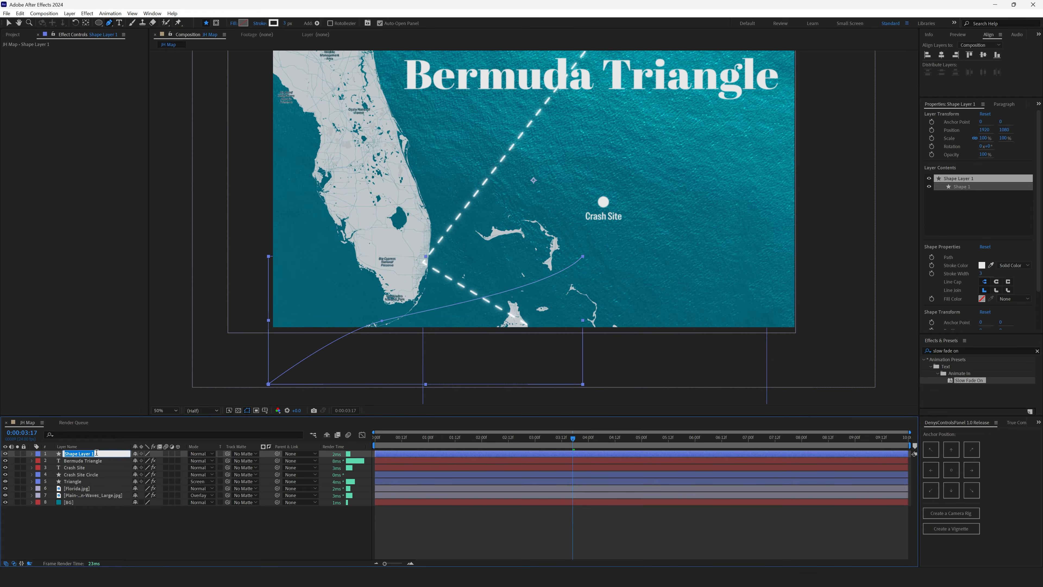
text(DC-)
key(Return)
click(32, 454)
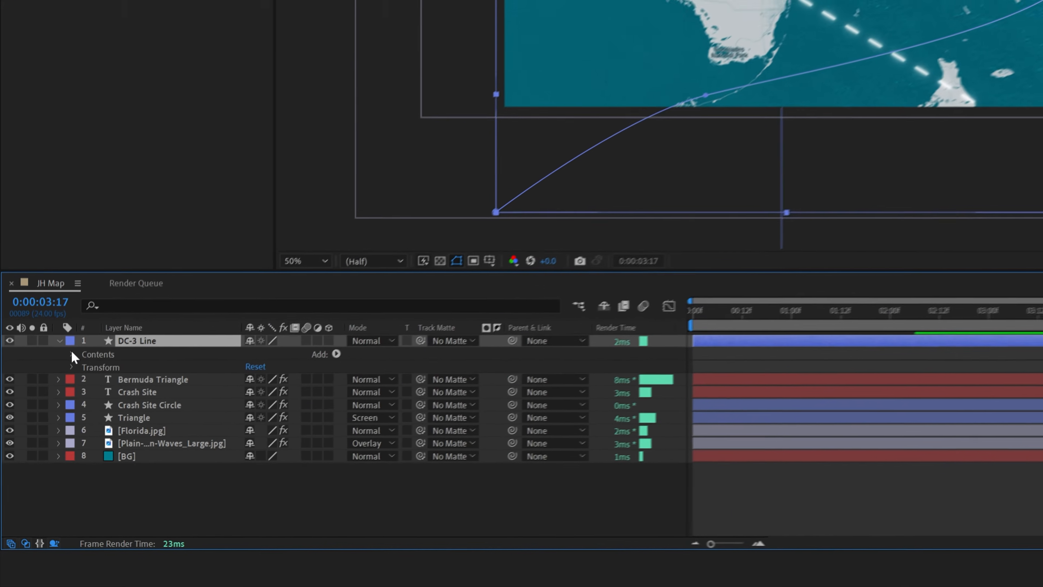
Add dashes to the stroke of the DC-3 Line layer's shape.
click(39, 461)
click(90, 350)
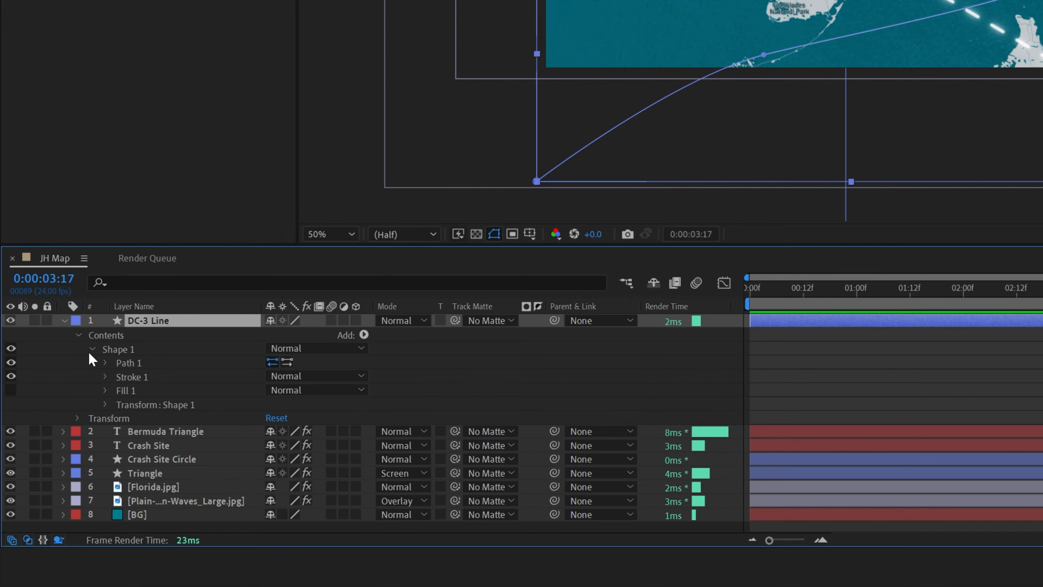
click(105, 377)
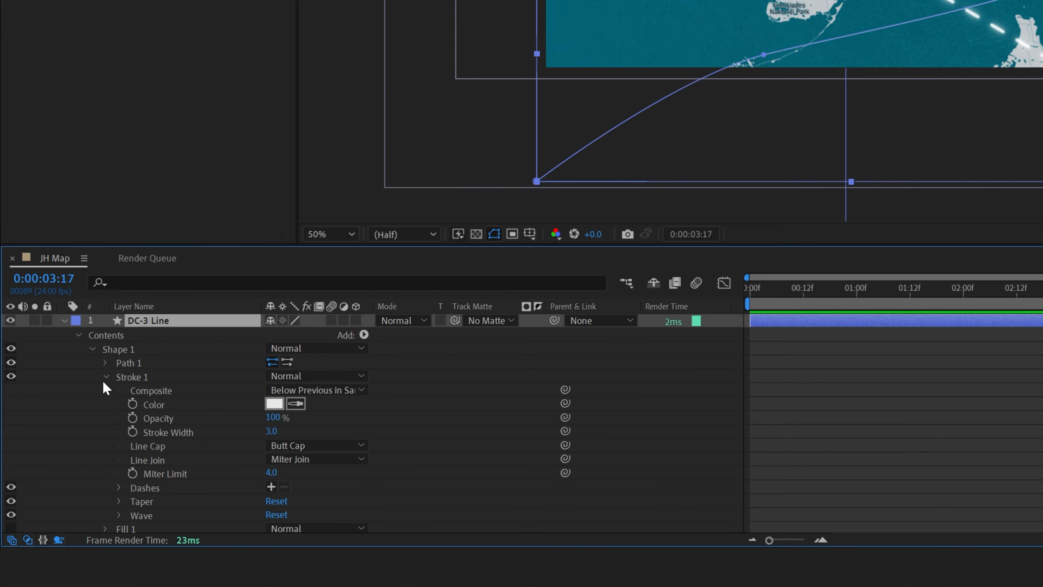
scroll(102, 381, down, 2)
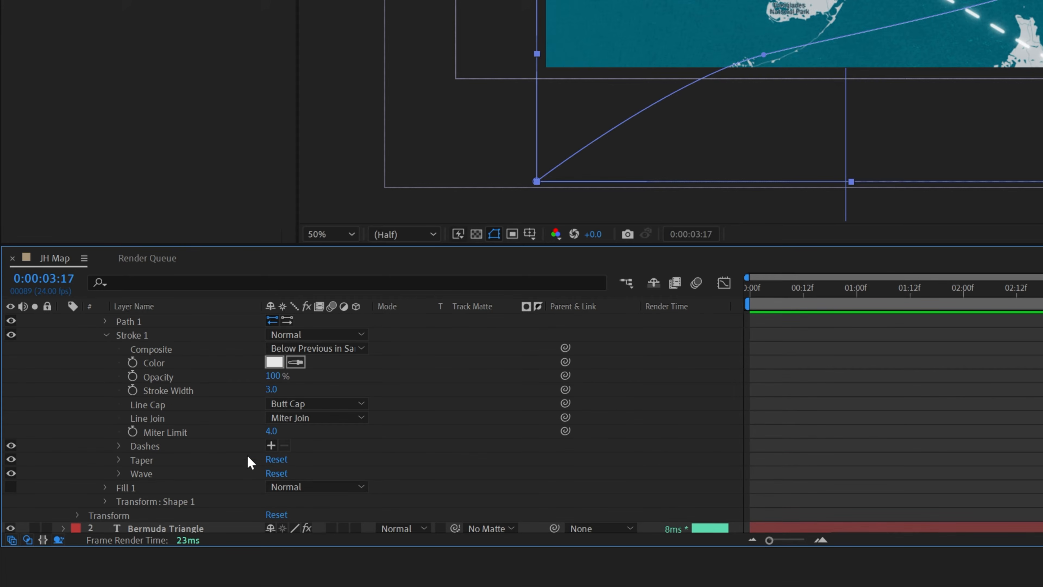
click(272, 445)
scroll(706, 70, up, 4)
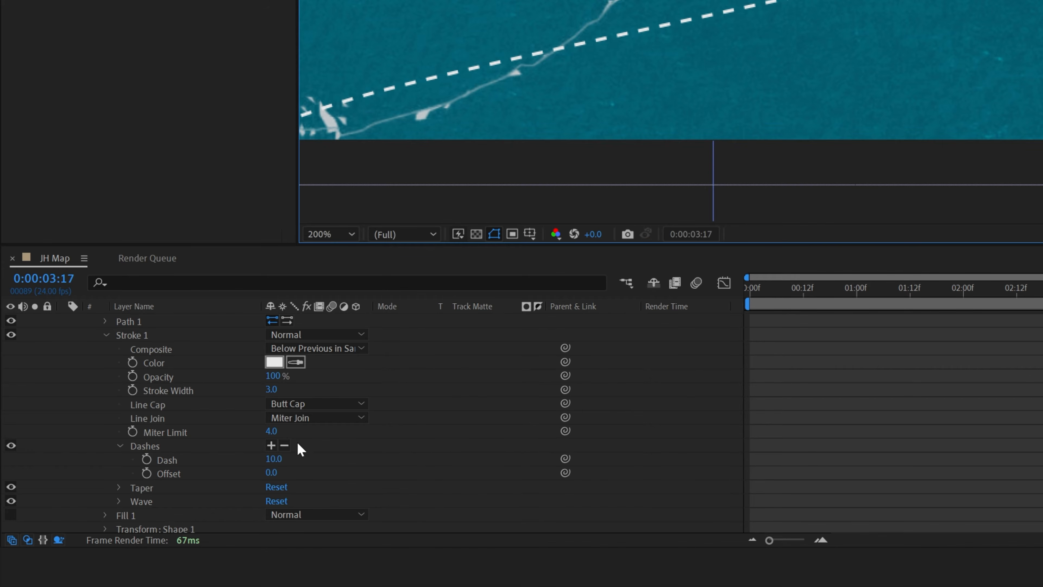
Set the DC-3 Line stroke's dash length to 25 and collapse the layer's properties.
click(275, 459)
text(25)
key(Return)
click(312, 467)
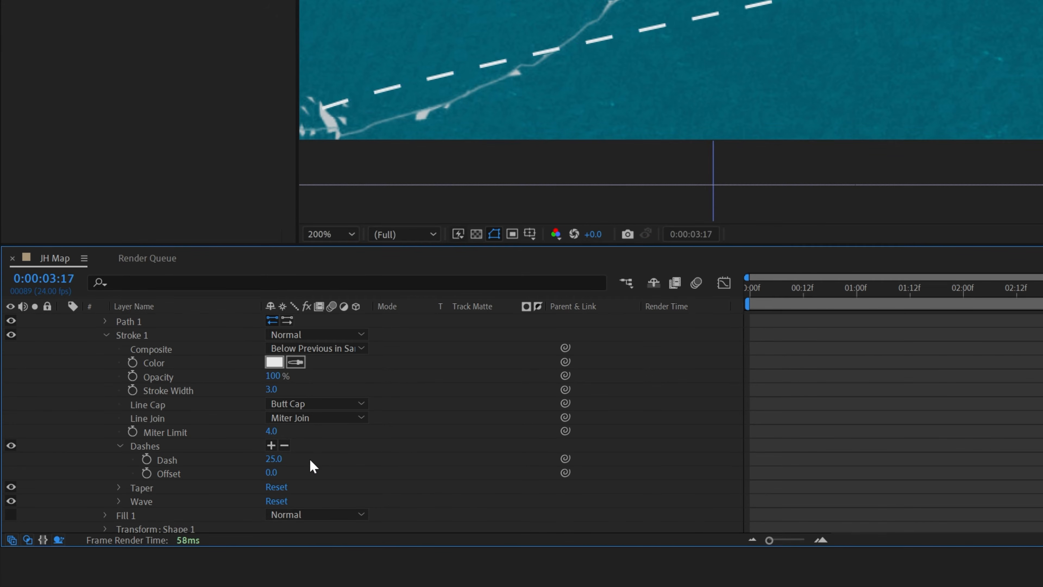
scroll(834, 15, down, 2)
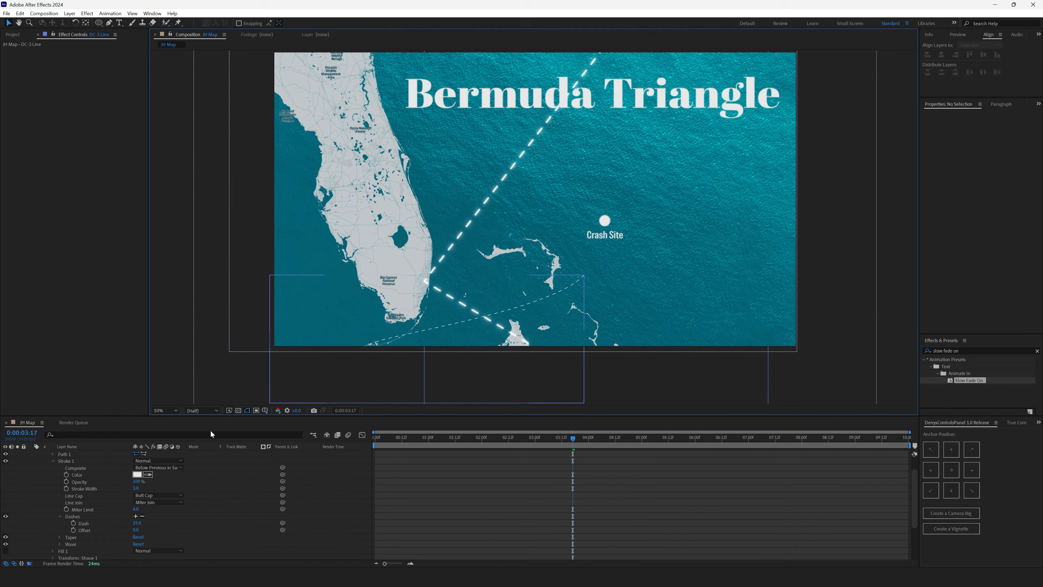
scroll(70, 321, up, 2)
click(33, 453)
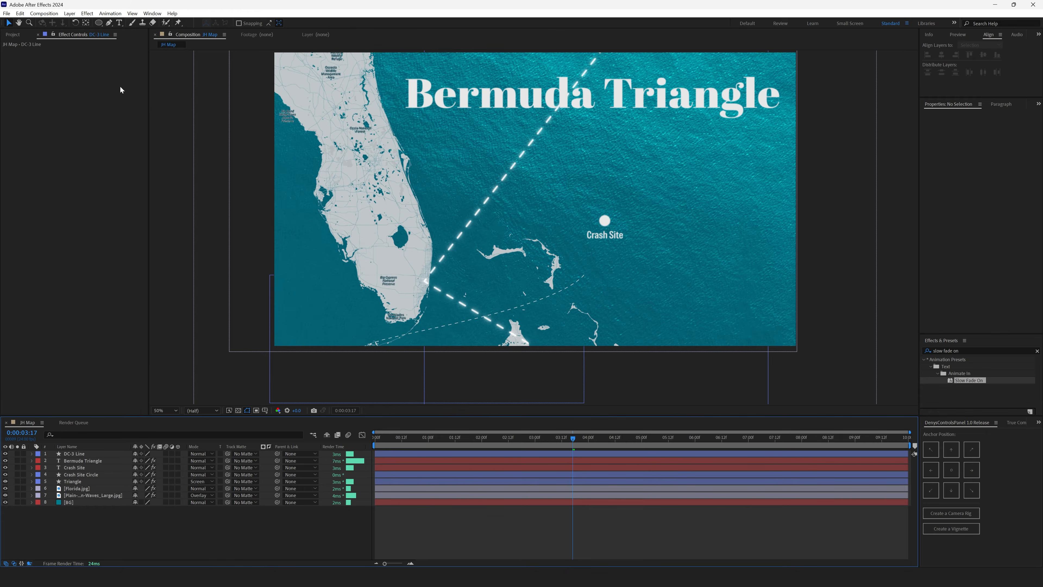
Draw a curved open Pen path from just west of Ocala National Forest across the ocean to above and left of the Crash Site marker.
click(109, 23)
scroll(534, 226, up, 2)
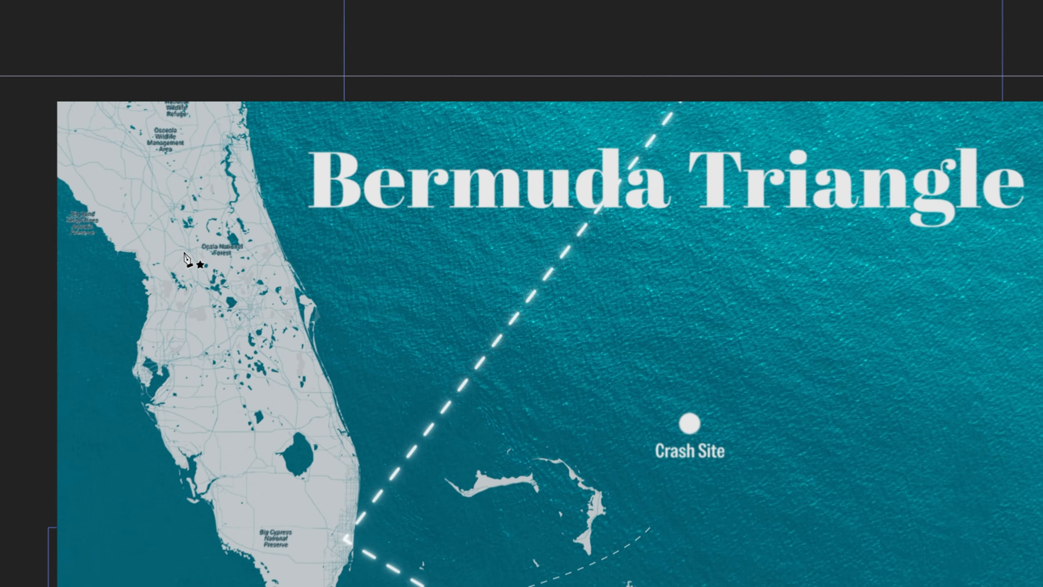
click(165, 258)
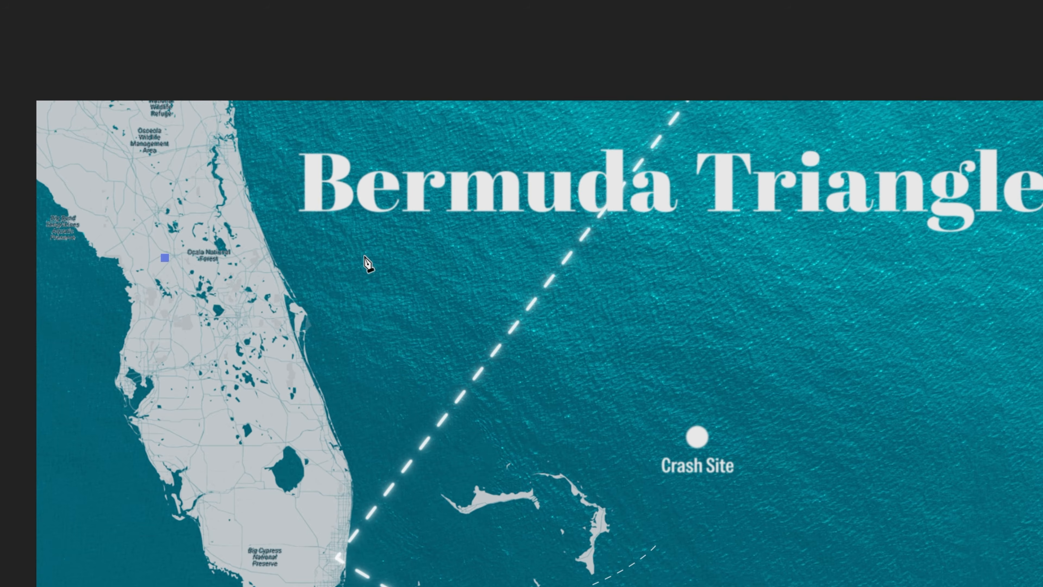
drag(379, 255, 408, 260)
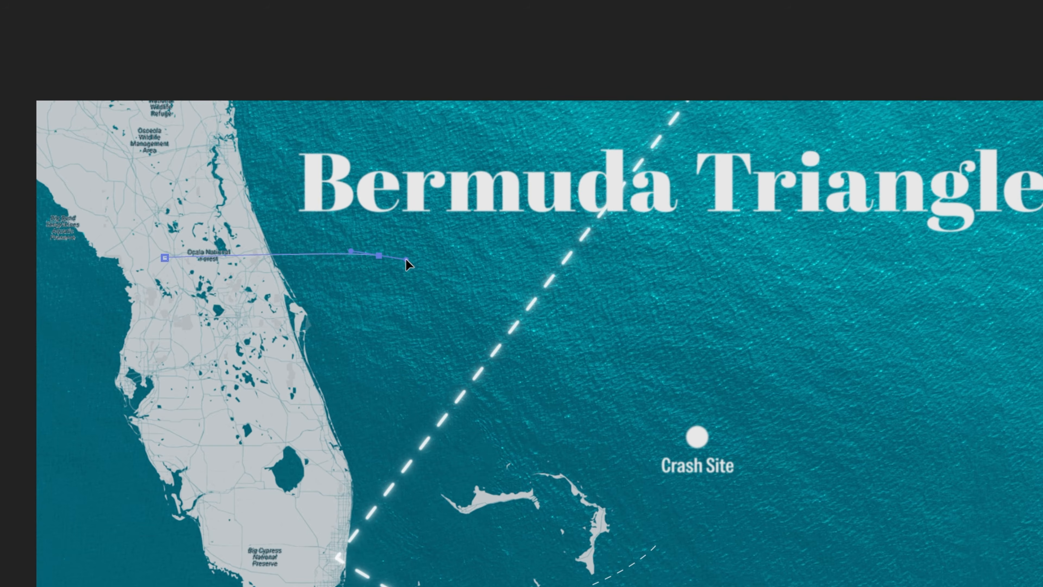
drag(639, 366, 674, 406)
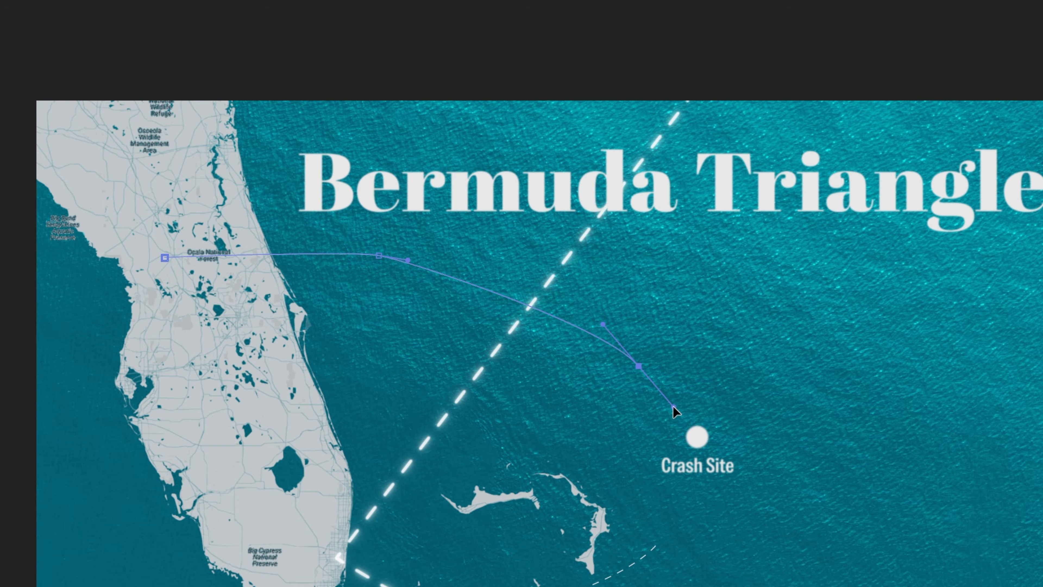
Smooth the new path by repositioning its middle point and lengthening that point's curve handle toward Florida.
drag(379, 257, 432, 260)
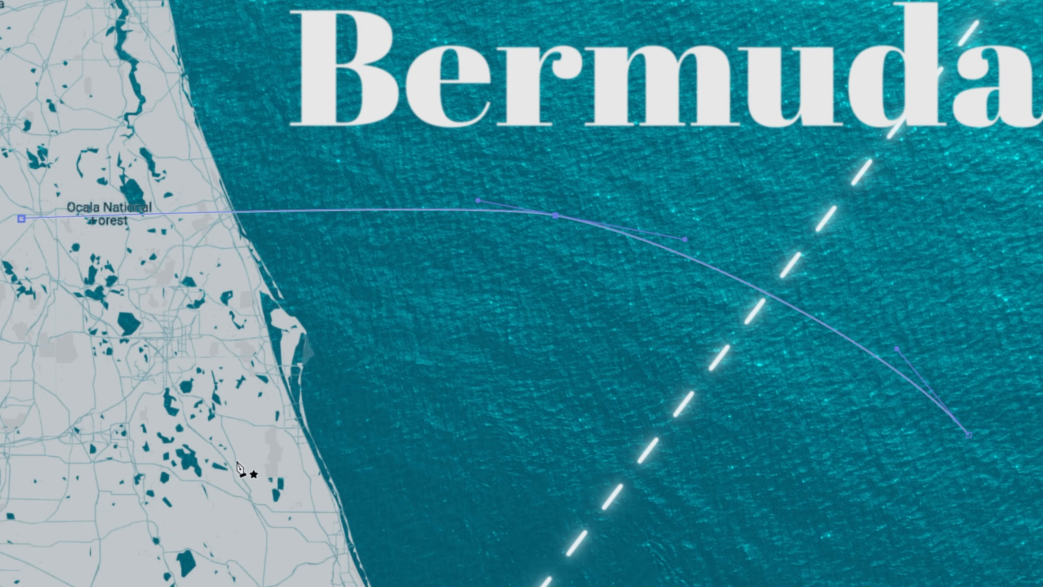
key(v)
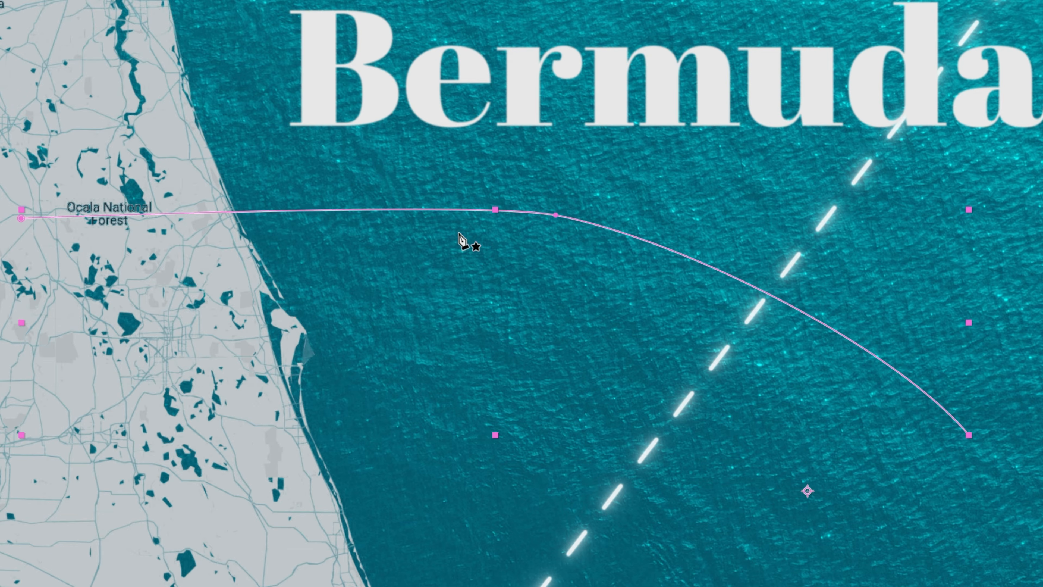
drag(577, 229, 512, 213)
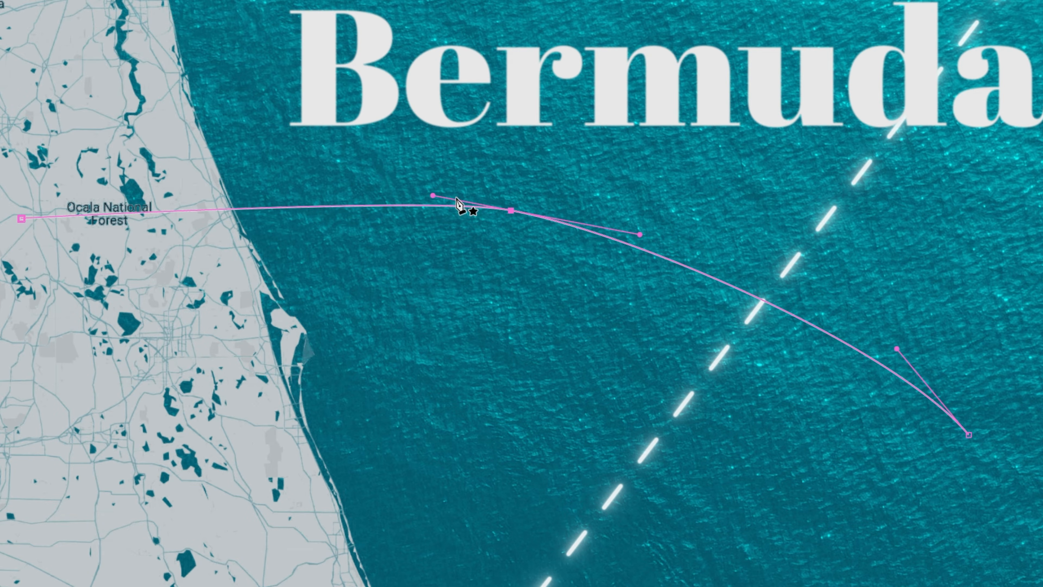
drag(434, 197, 345, 179)
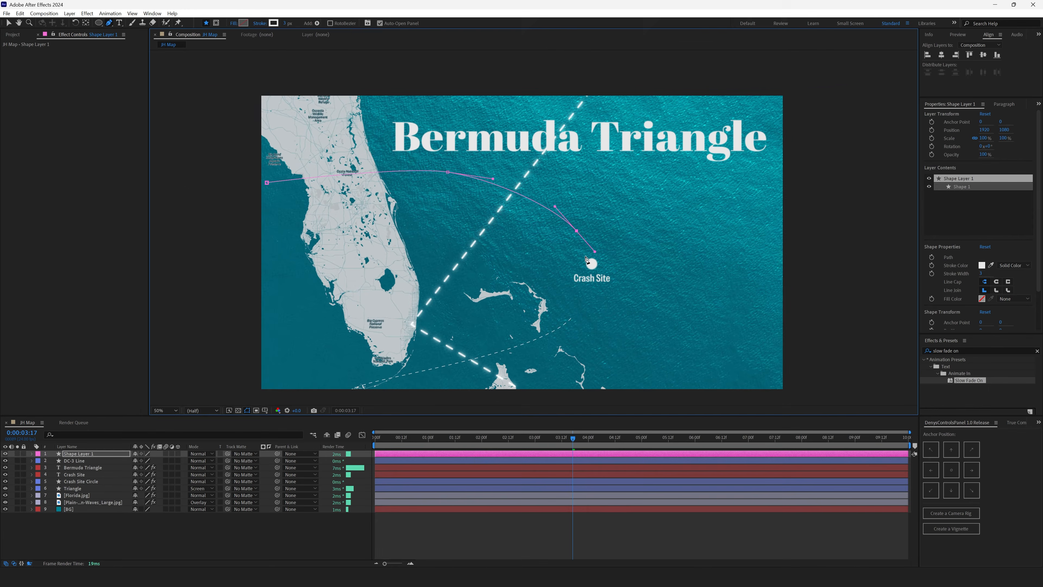
Rename the new path's shape layer to "P-51D Mustang".
click(77, 453)
key(Return)
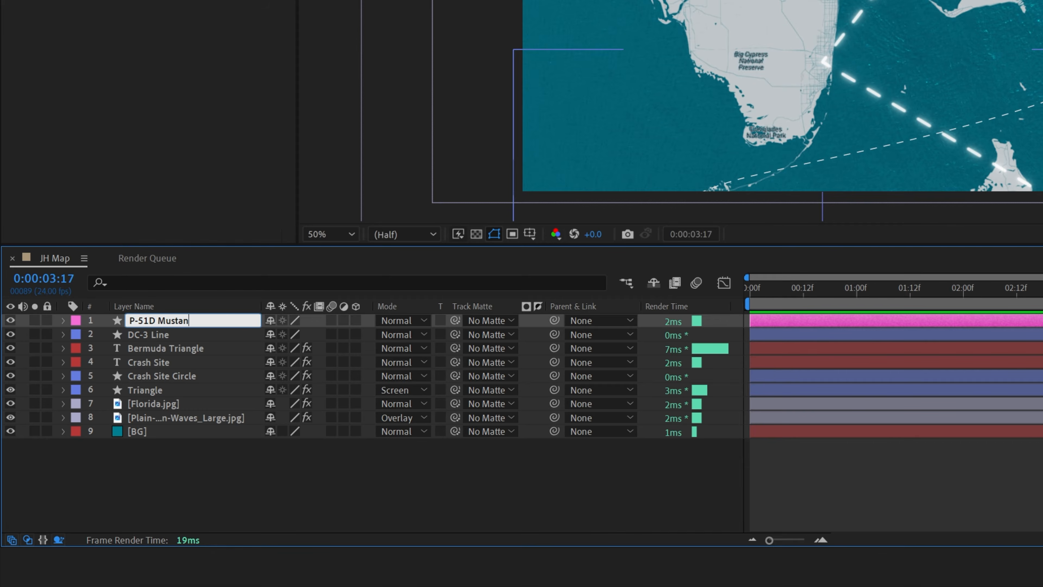
text(P-51D Mustang)
key(Return)
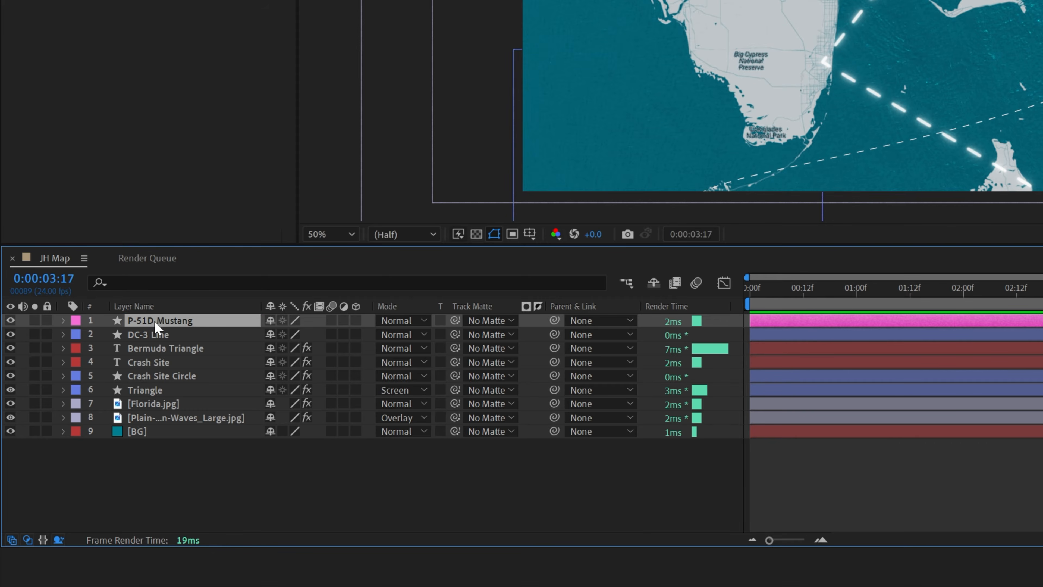
Expand the P-51D Mustang layer's shape contents and add dashes to its stroke.
click(64, 321)
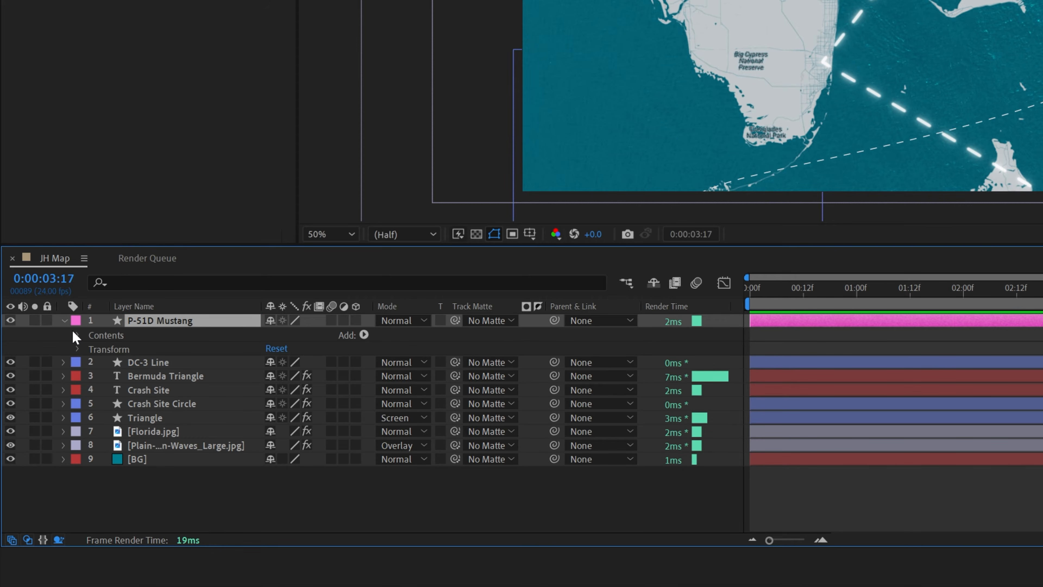
click(77, 335)
click(92, 348)
click(104, 376)
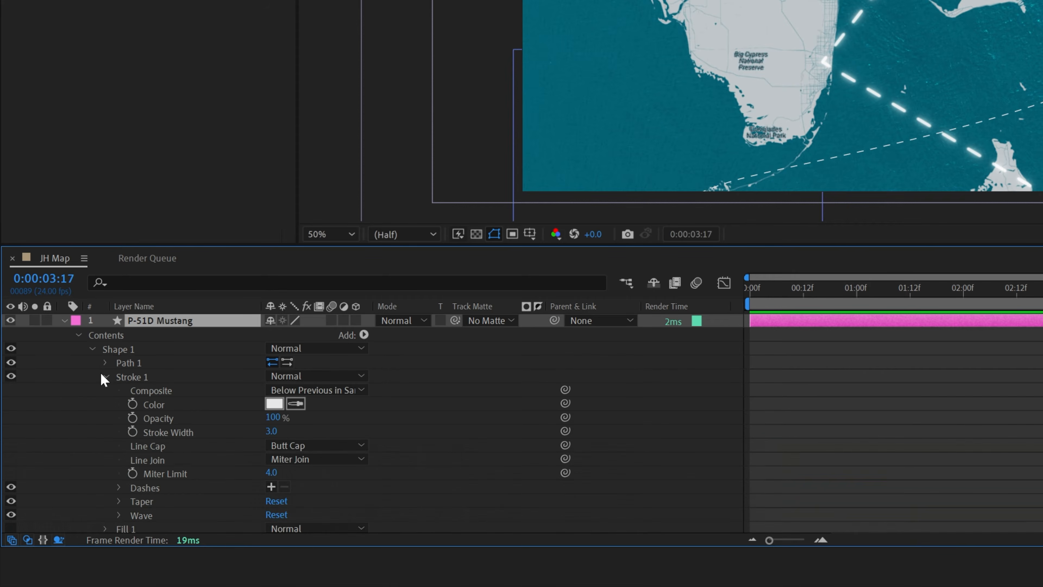
scroll(111, 394, down, 3)
click(271, 404)
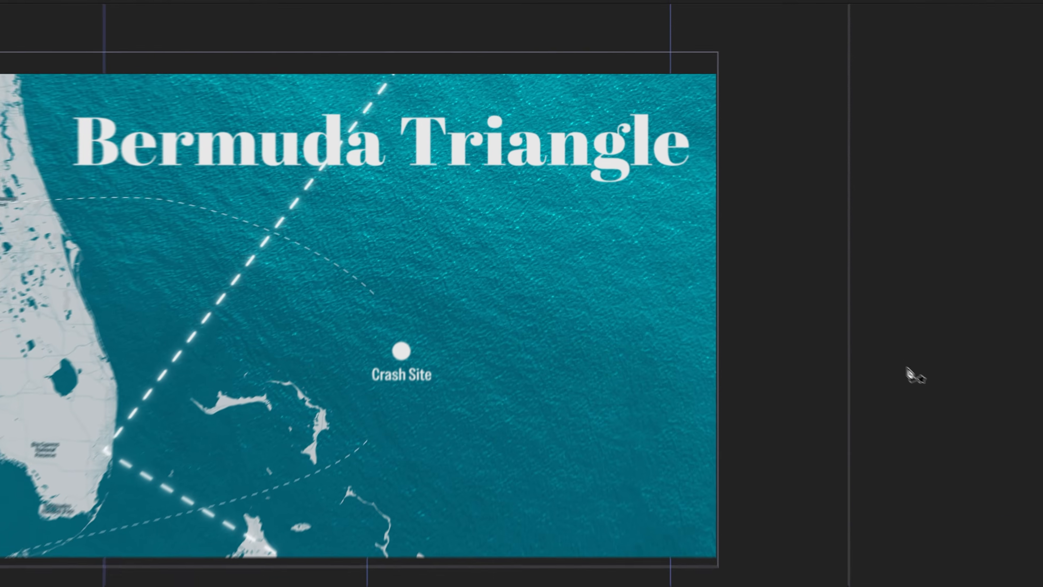
Draw a slightly curved open path from outside the map's right edge to the ocean east of the Crash Site marker.
click(756, 272)
drag(672, 411, 631, 408)
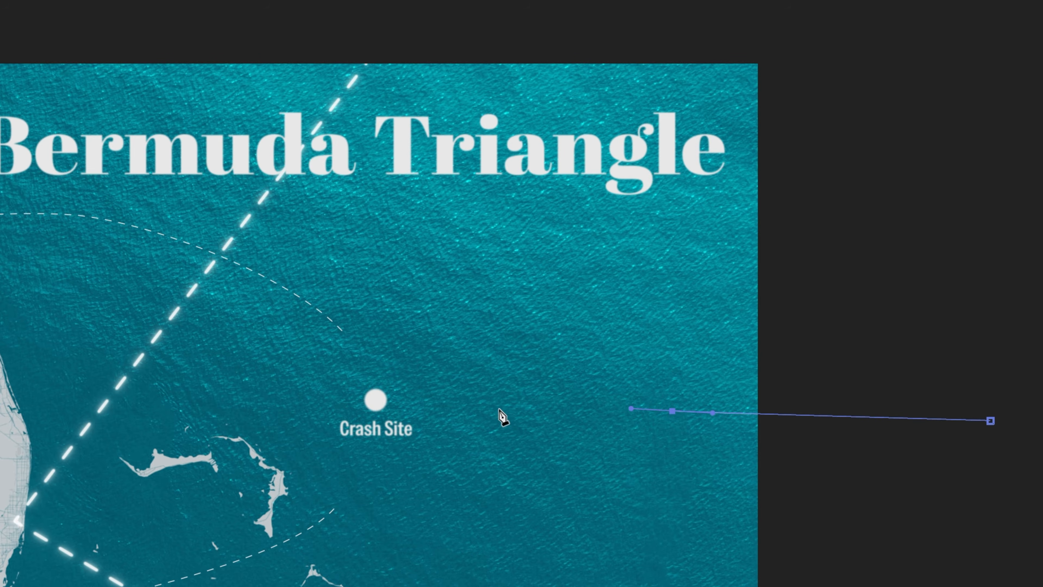
click(481, 414)
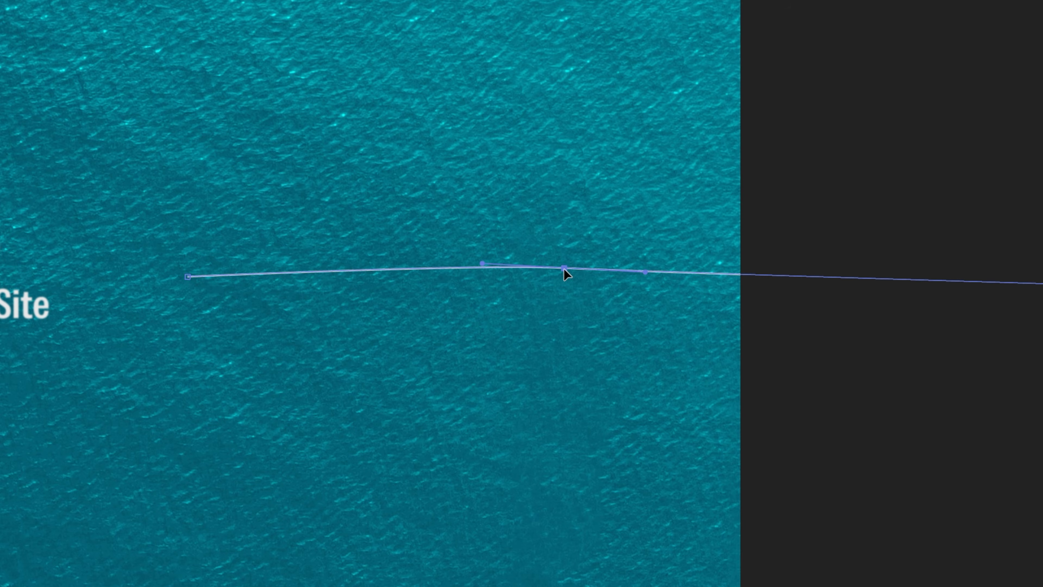
Rename the newly drawn path's shape layer to "Battleship Path".
click(84, 453)
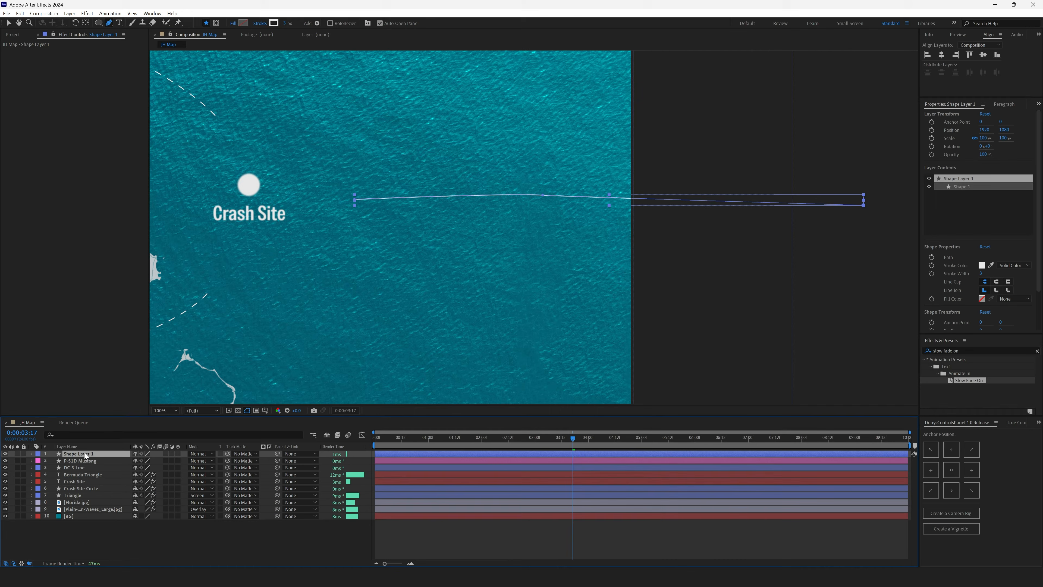
key(Return)
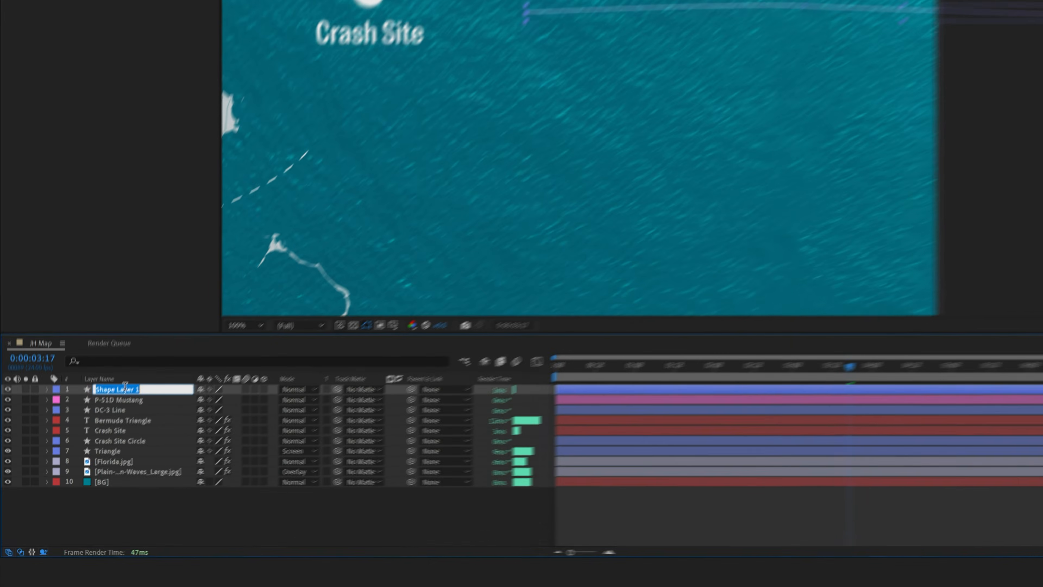
text(Battleship Path)
key(Return)
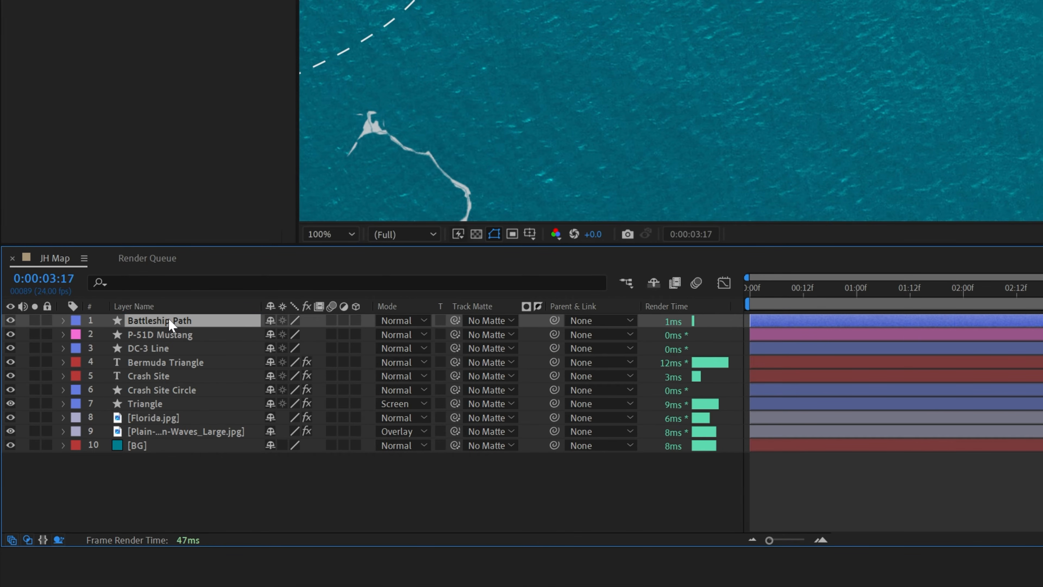
Rename the P-51D Mustang layer to "P-51D Mustang Path".
click(170, 339)
key(Return)
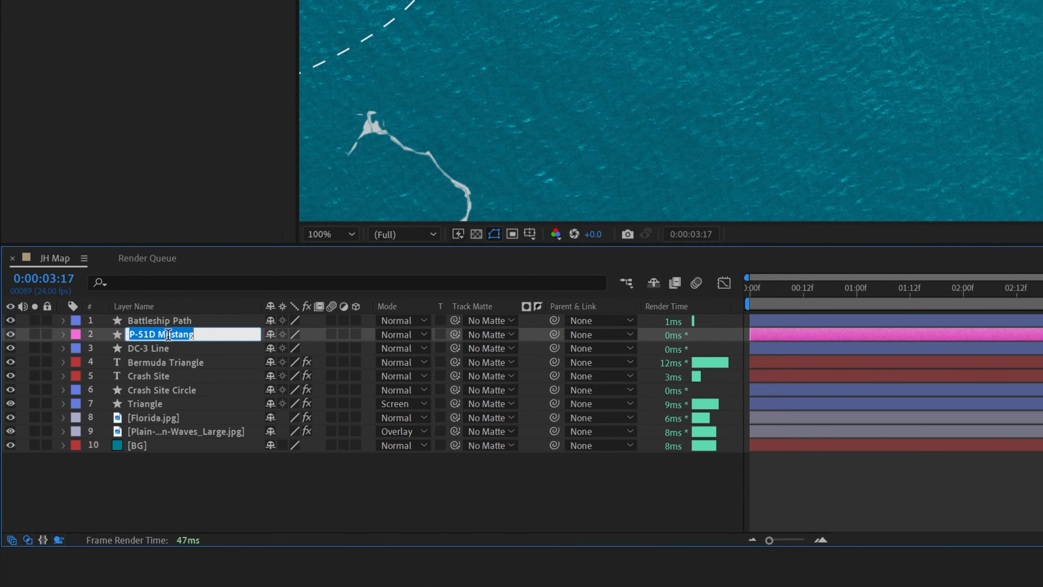
key(End)
text(Pa)
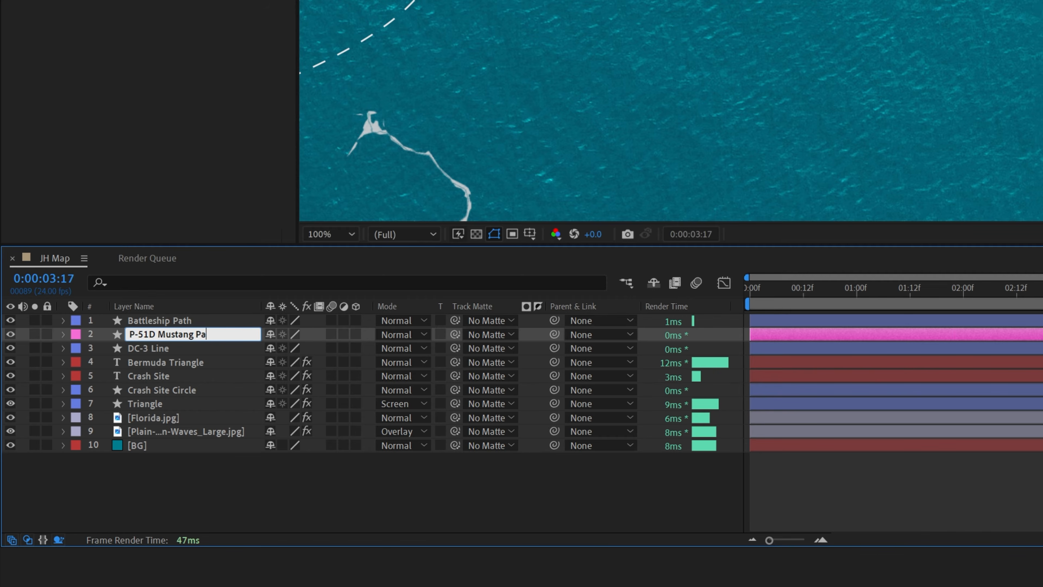
text(th)
key(Return)
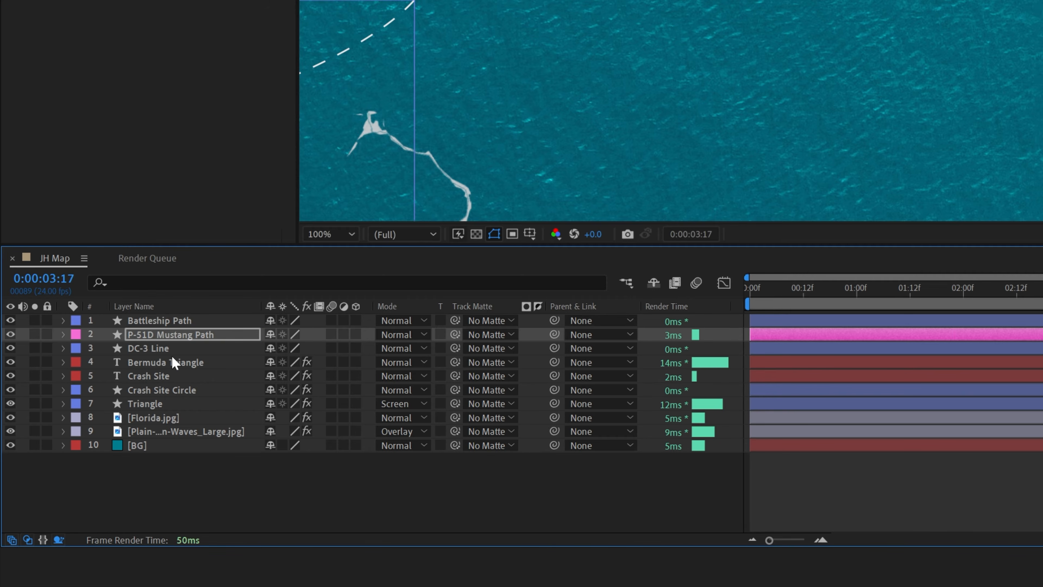
Rename the DC-3 Line layer to "DC-3 Path".
click(181, 348)
key(Return)
key(End)
key(BackSpace)
key(BackSpace)
text(P)
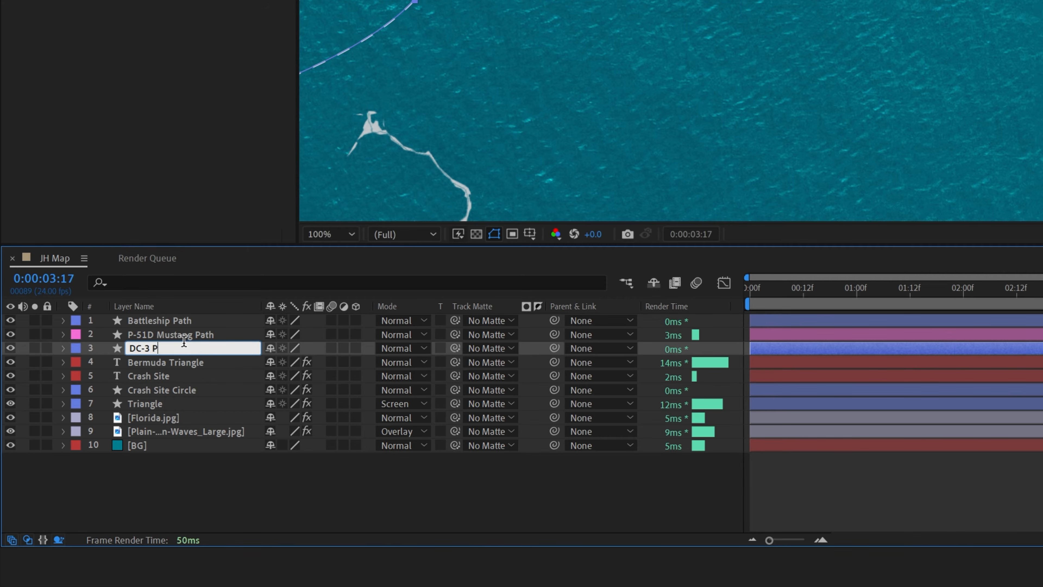
text(ath)
key(Return)
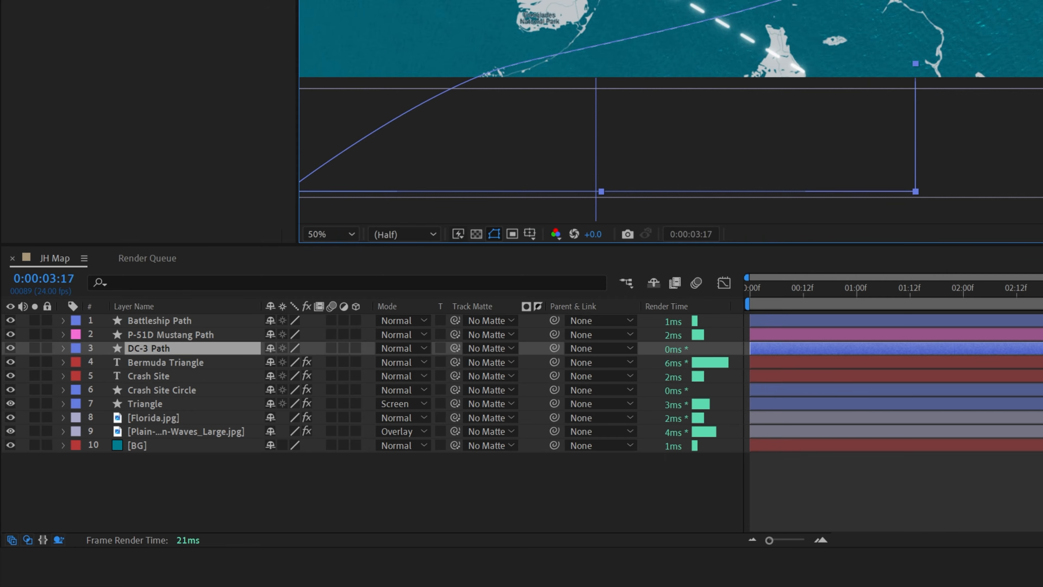
Add dashes to the Battleship Path layer's stroke and set the dash length to 25.
click(130, 328)
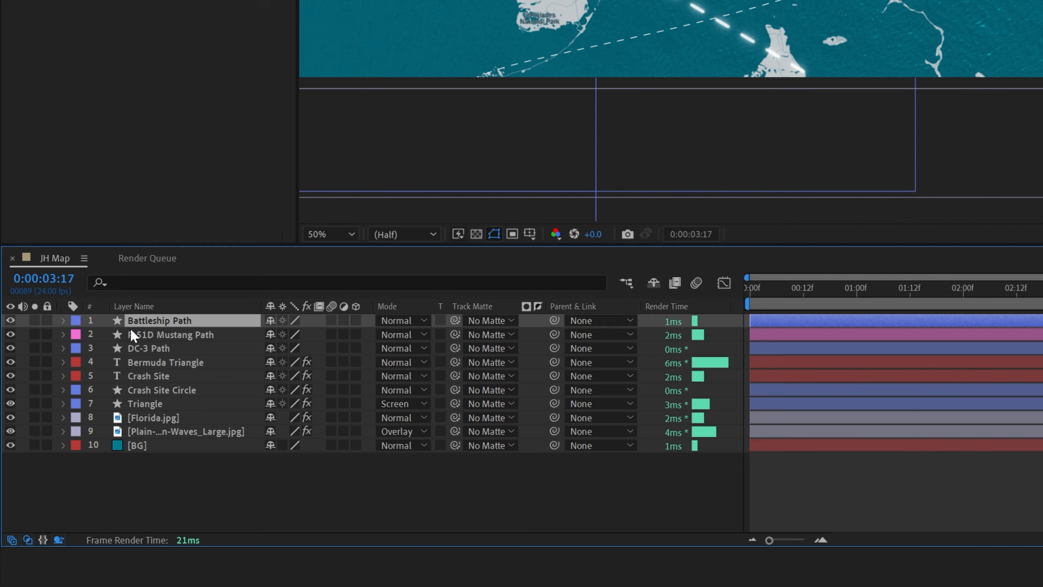
click(63, 320)
click(78, 335)
click(92, 349)
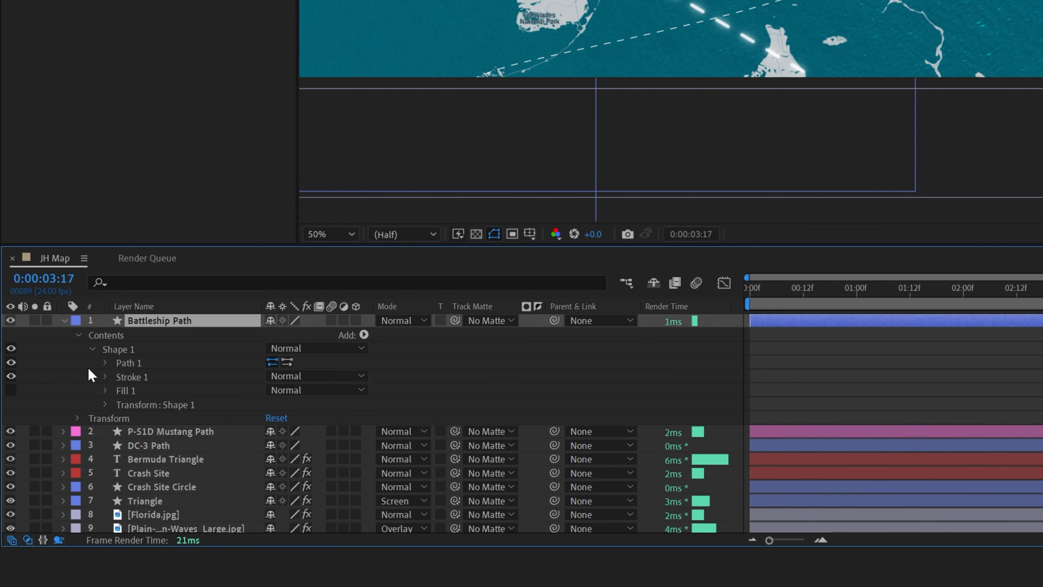
click(108, 378)
click(272, 488)
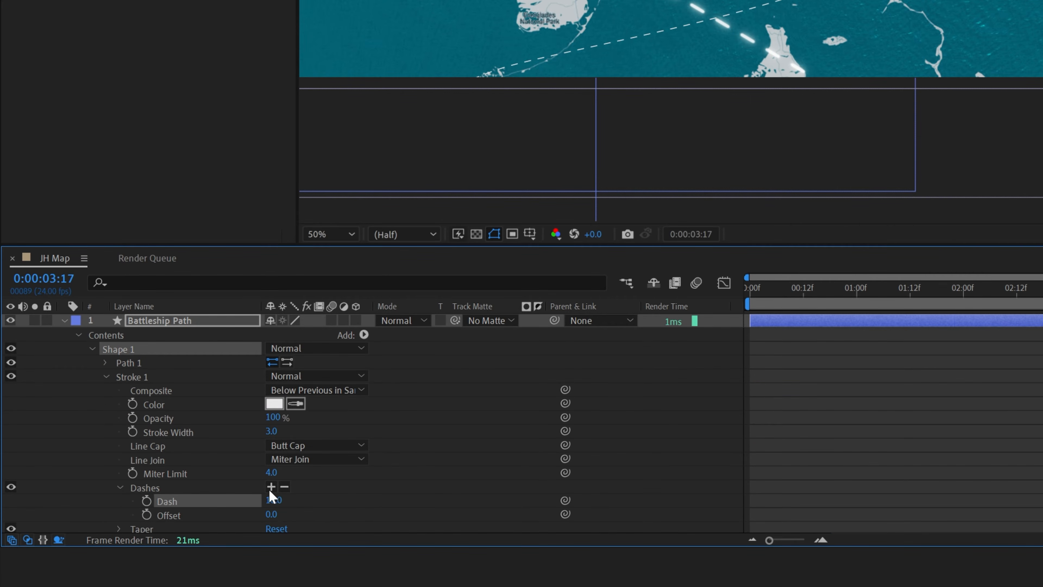
click(273, 500)
text(25)
key(Return)
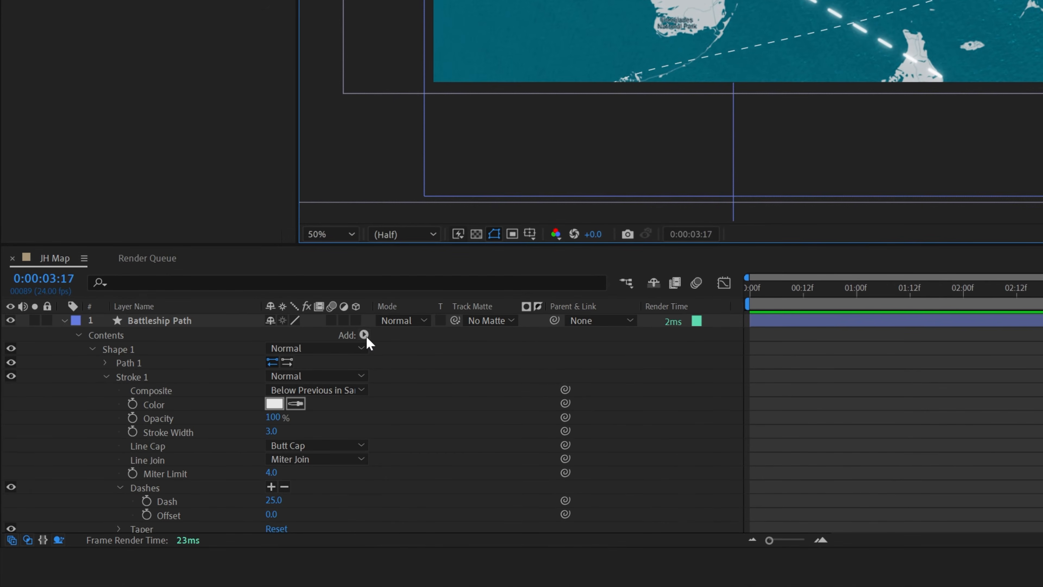
Add Trim Paths to the Battleship Path layer's contents.
click(364, 335)
click(291, 222)
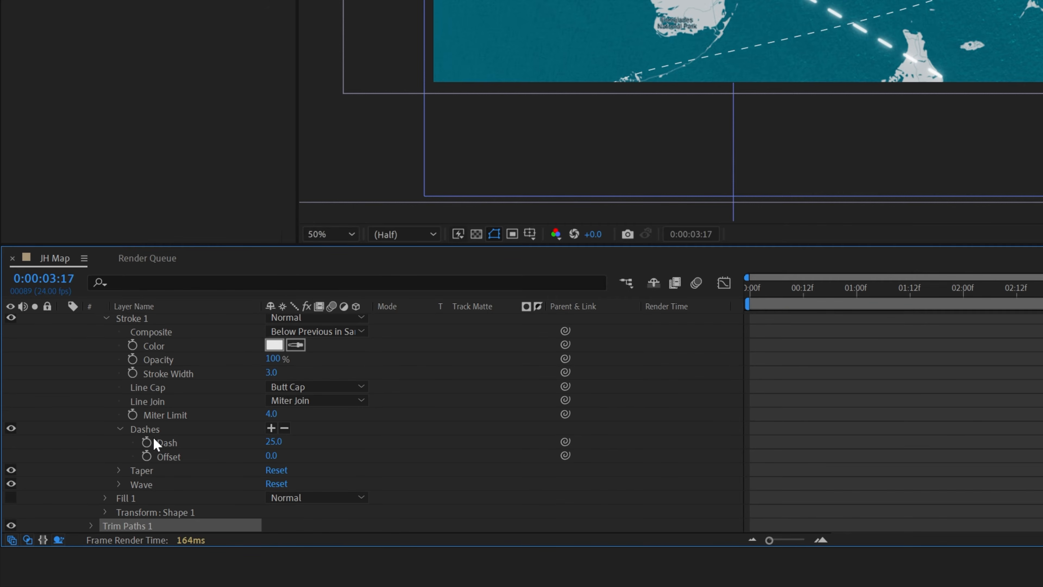
Keyframe the Battleship Path's Trim Paths End from 0% at 0:00 to 100% at 5 seconds.
click(91, 387)
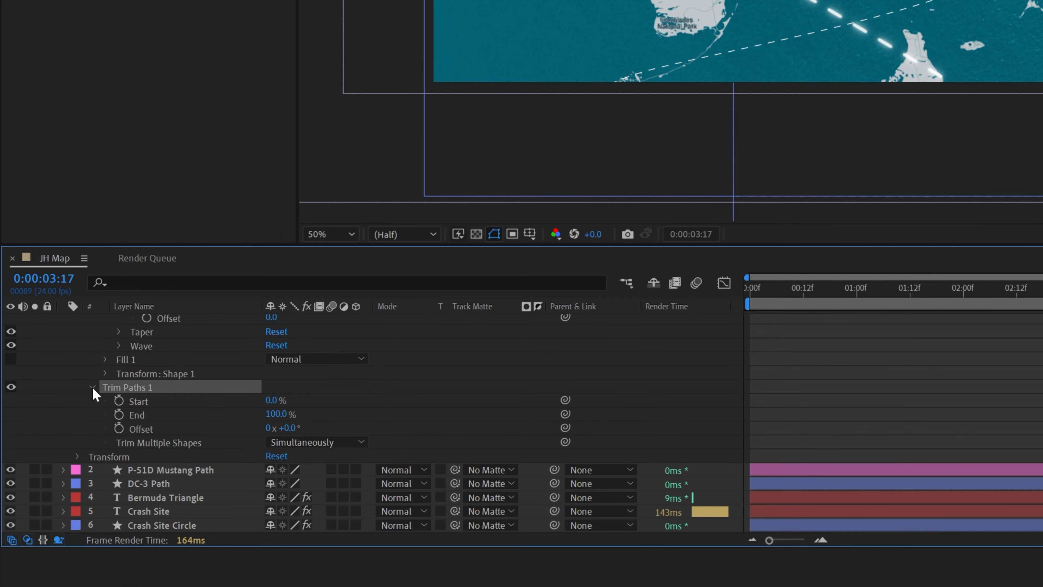
click(118, 413)
drag(1039, 290, 680, 305)
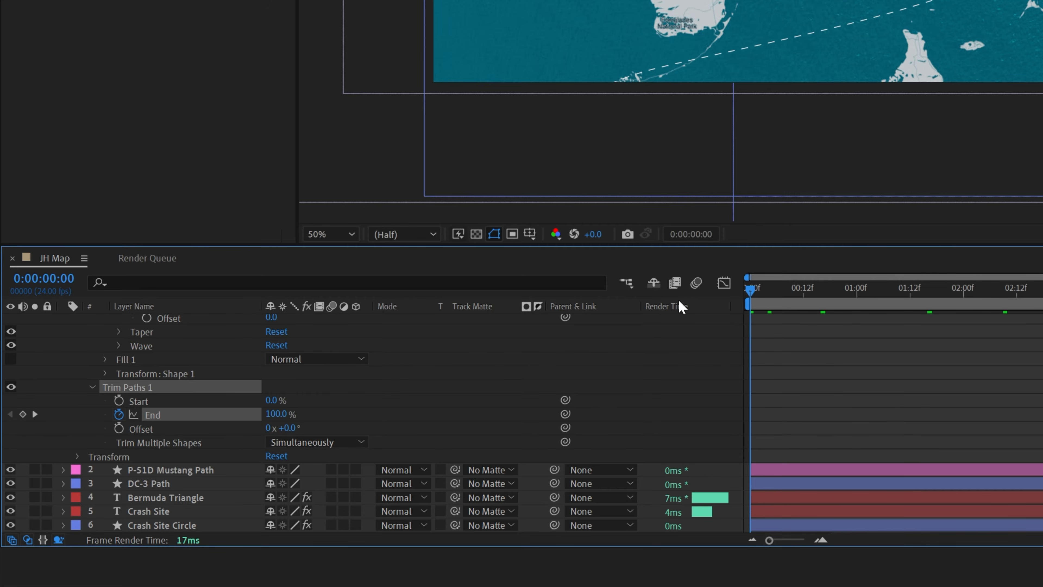
drag(269, 417, 3, 418)
click(781, 361)
drag(752, 291, 1026, 362)
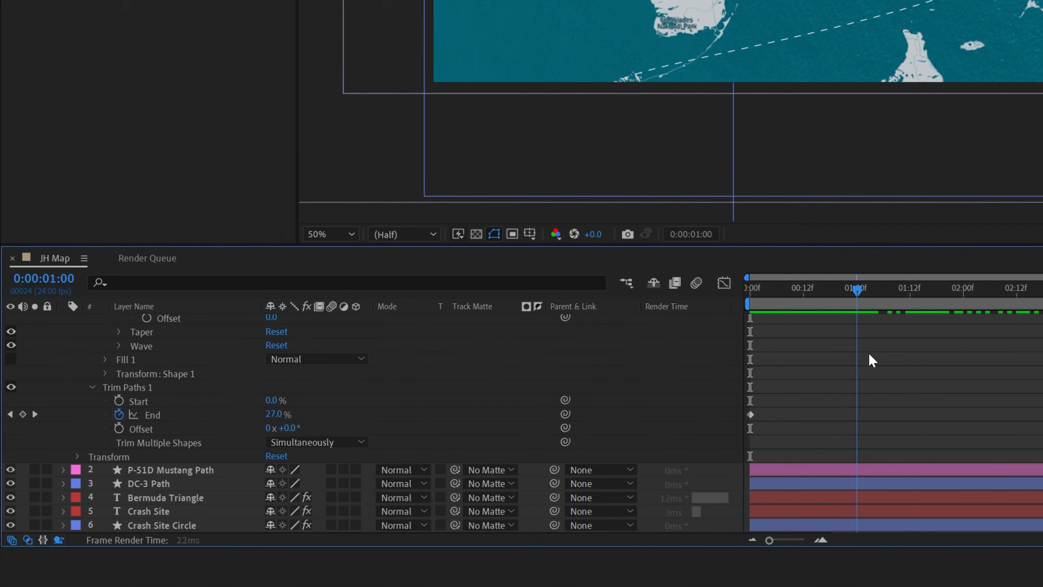
drag(521, 475, 643, 494)
click(642, 437)
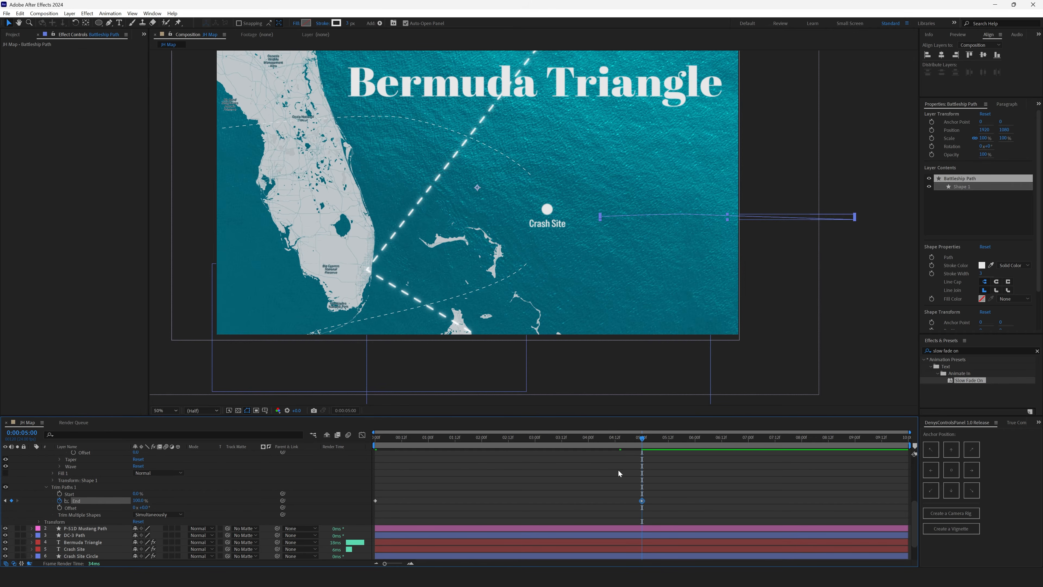
Copy the Battleship Path's animated Trim Paths onto the P-51D Mustang Path and DC-3 Path layers, starting at 0:00.
click(69, 487)
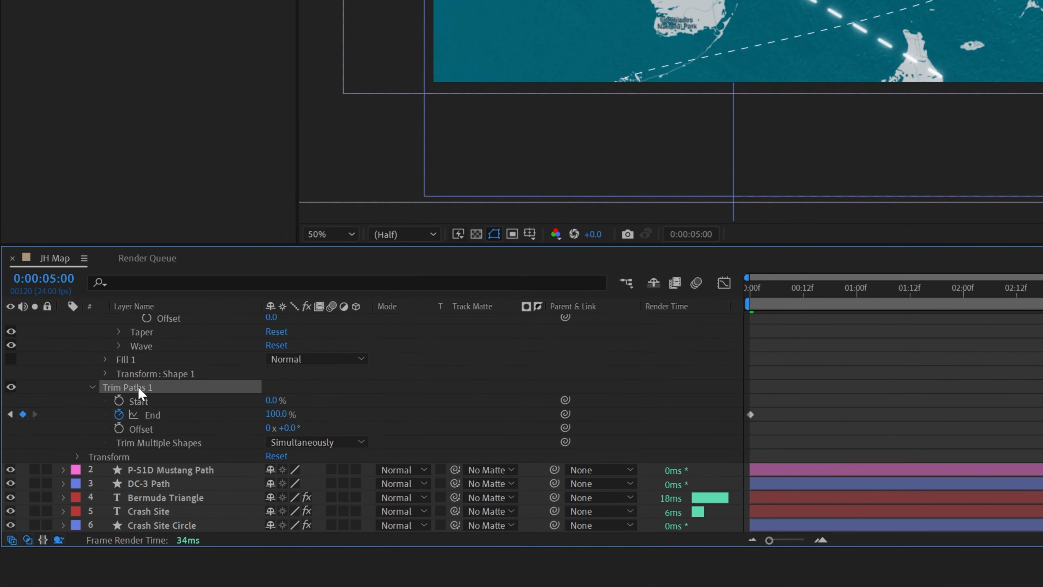
scroll(139, 388, down, 1)
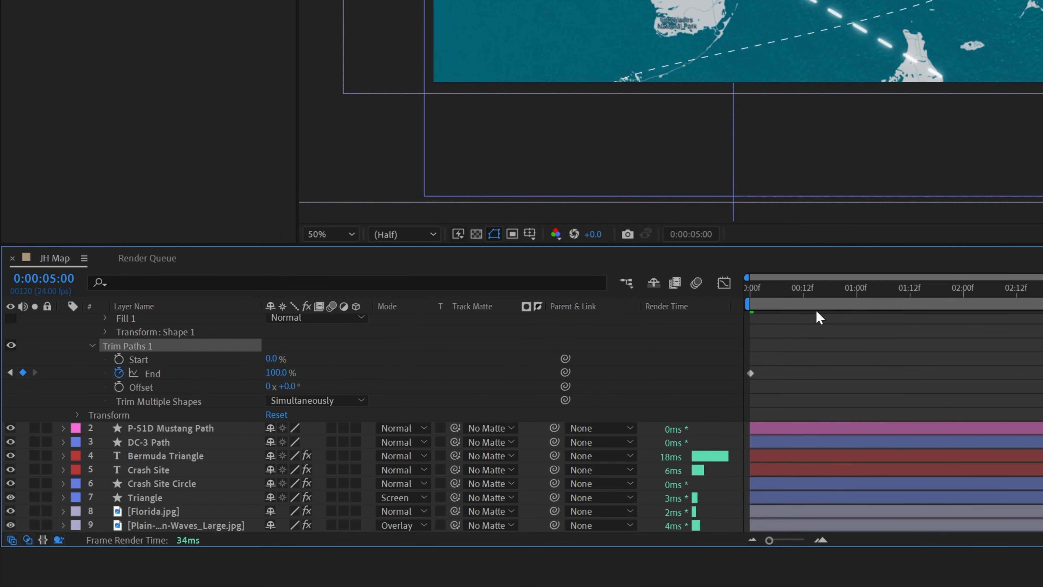
drag(809, 293, 551, 300)
click(159, 443)
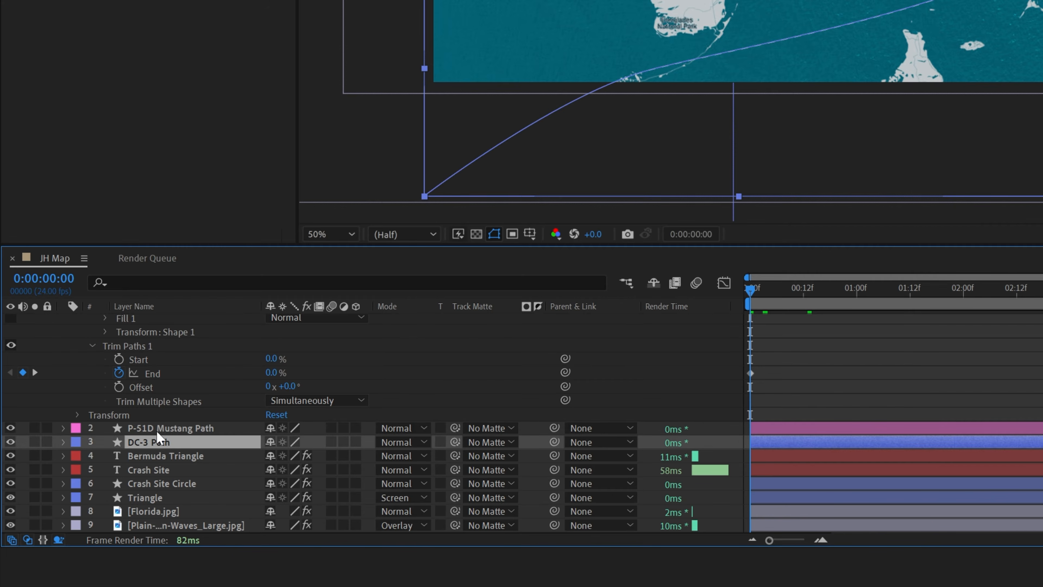
shift+click(157, 433)
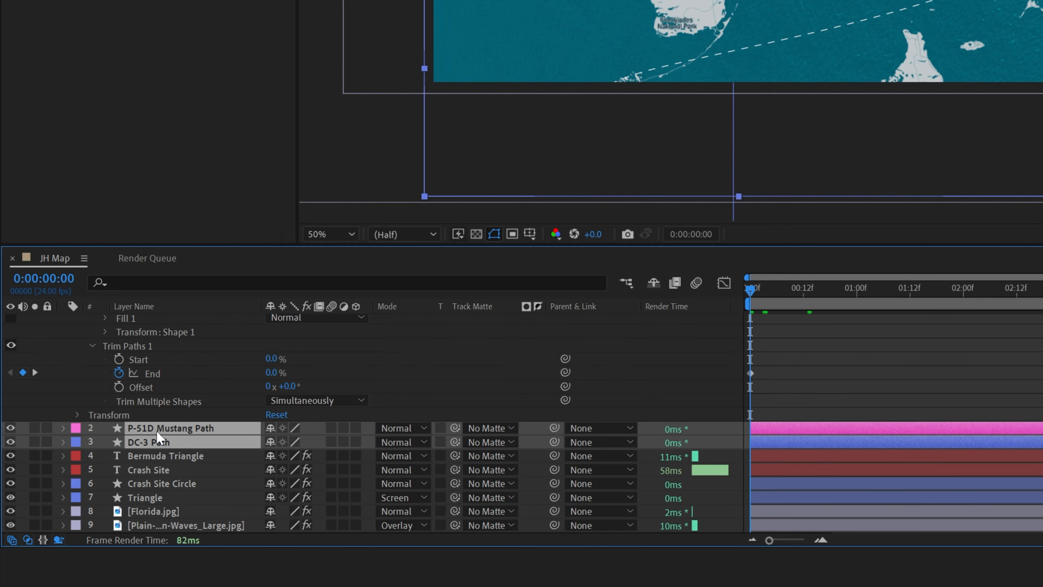
click(981, 336)
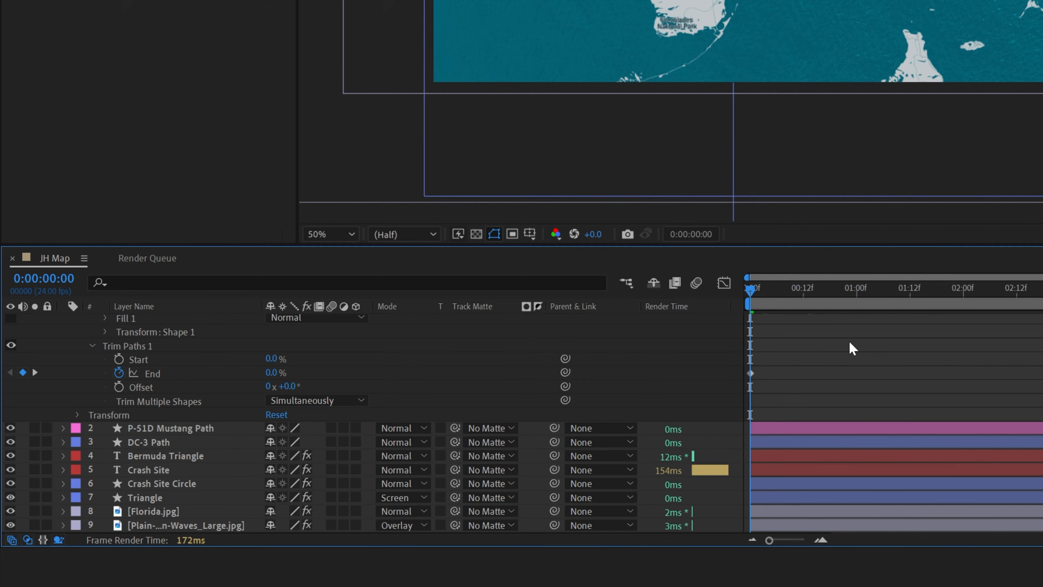
Collapse the Battleship Path layer's properties and play back the composition from 0:00 to preview the path animations.
scroll(216, 410, up, 2)
click(128, 430)
scroll(127, 429, up, 4)
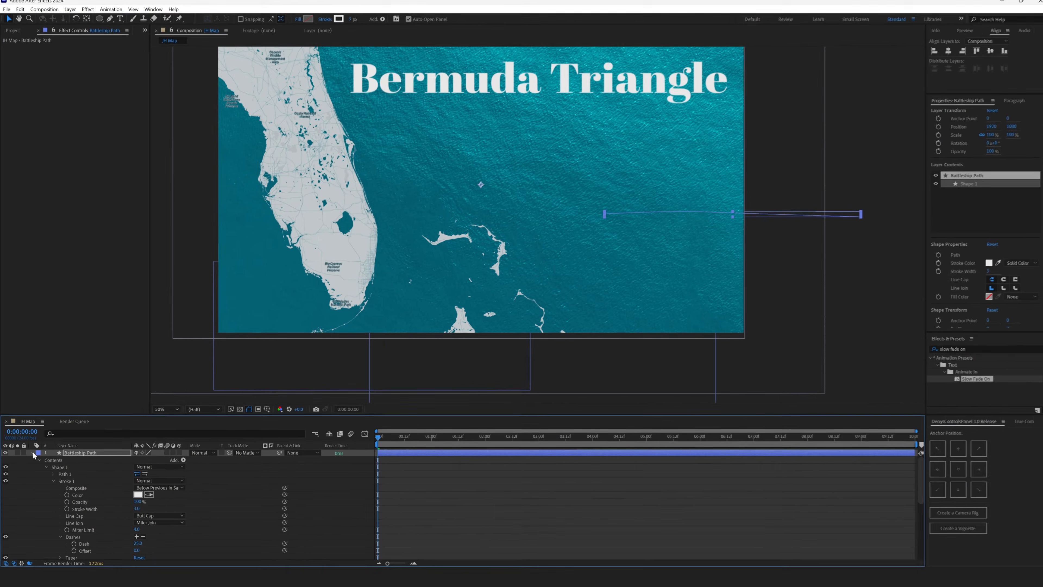
click(33, 453)
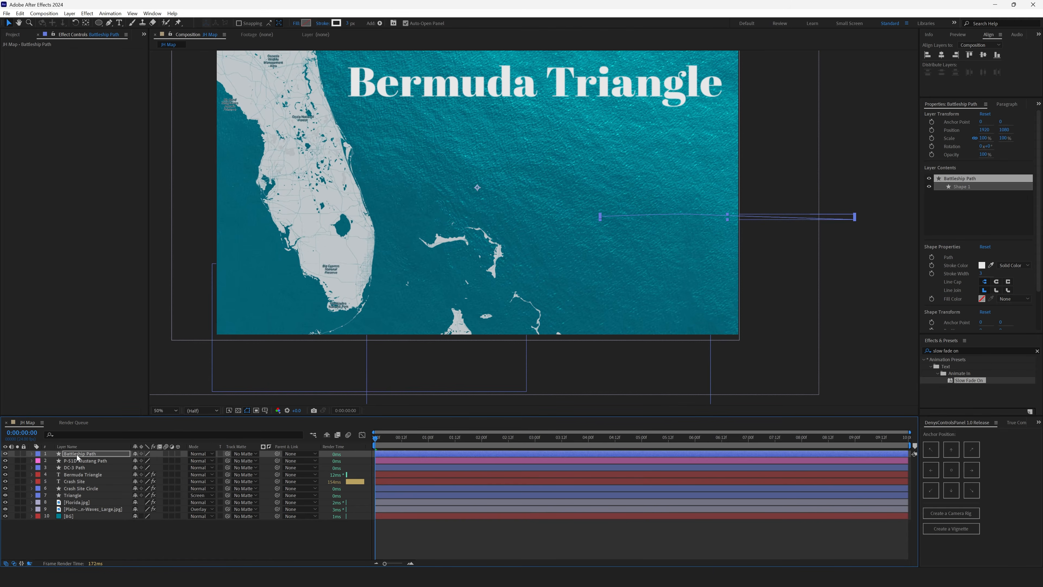
click(77, 454)
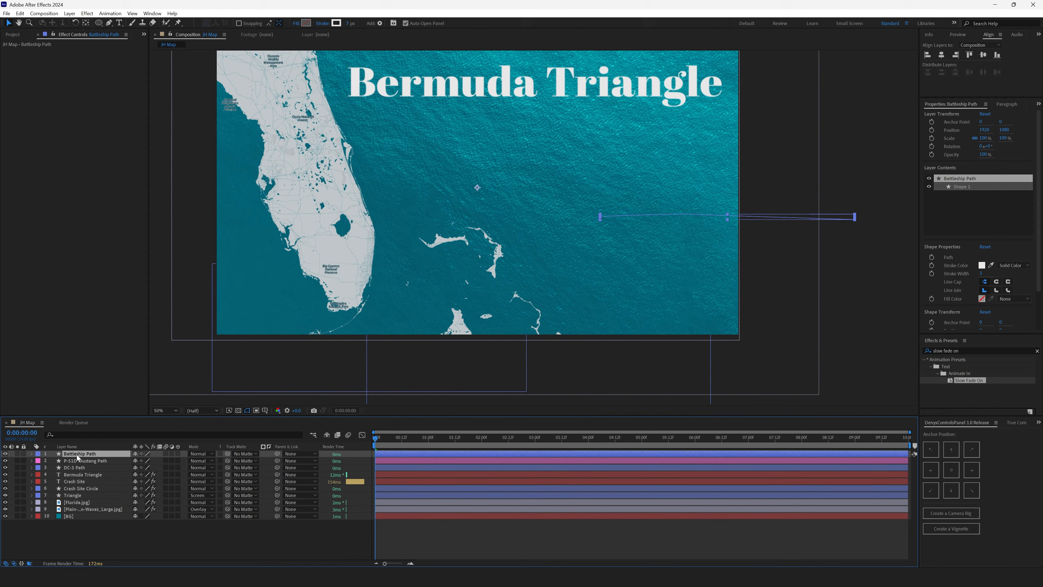
click(276, 559)
key(space)
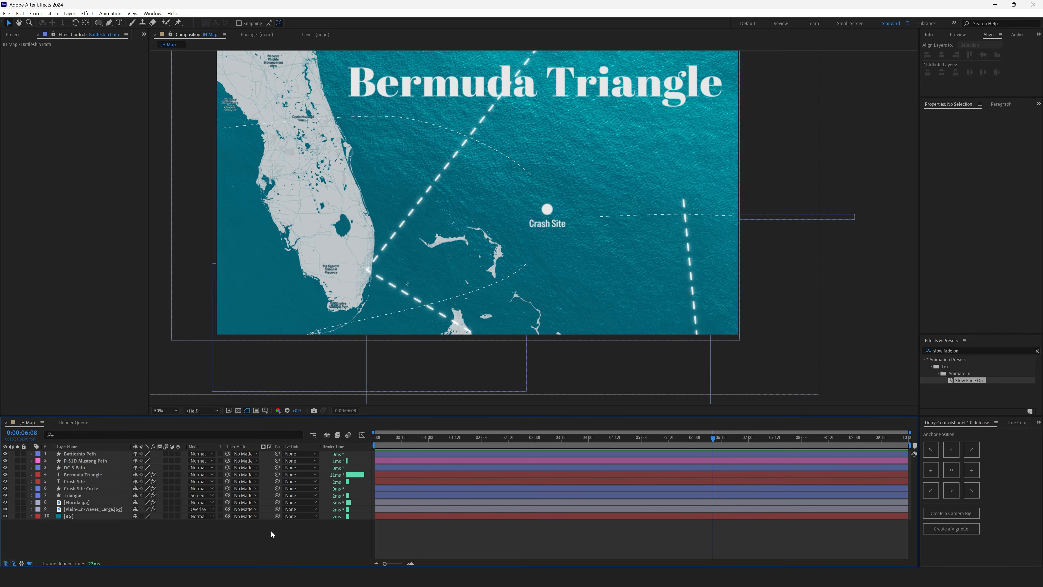
Add Battleship.png, Douglas-DC3-Transparent.png and P-51D-Mustang-Transparent.png from the footage folder above the path layers in JH Map, and hide all three.
key(alt+Tab)
click(524, 224)
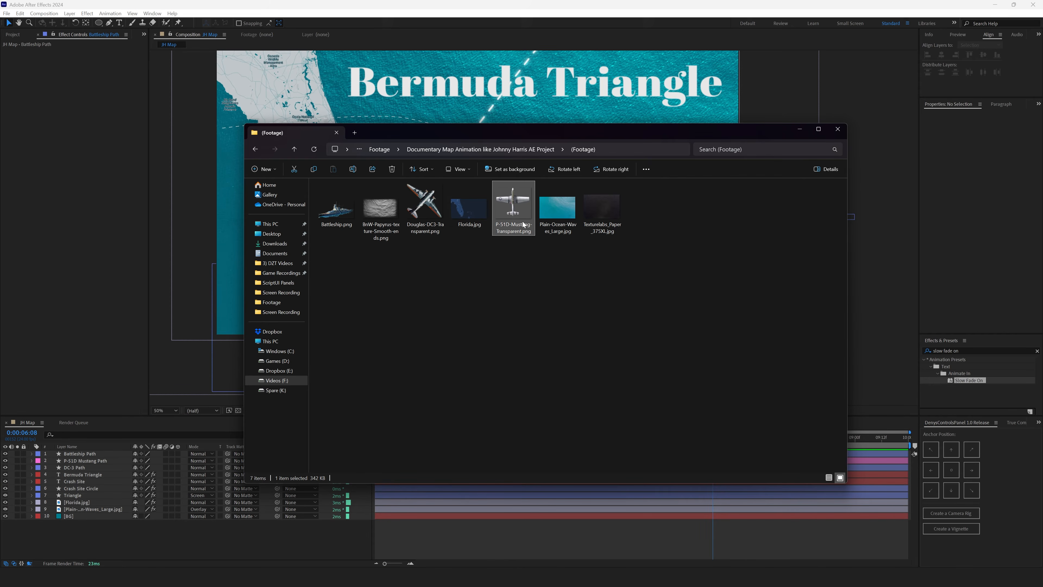
ctrl+click(338, 218)
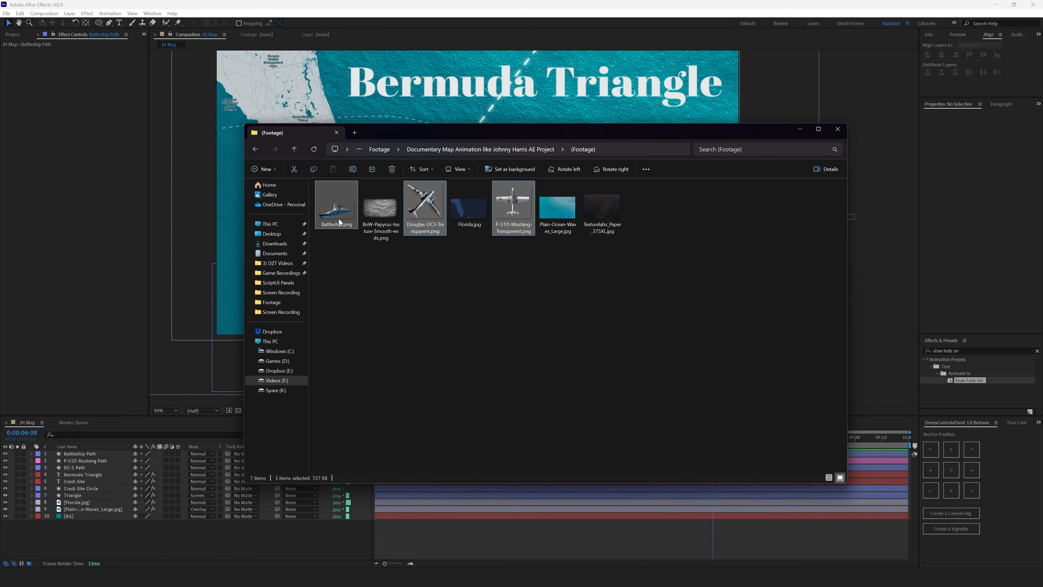
drag(339, 208, 136, 535)
click(95, 461)
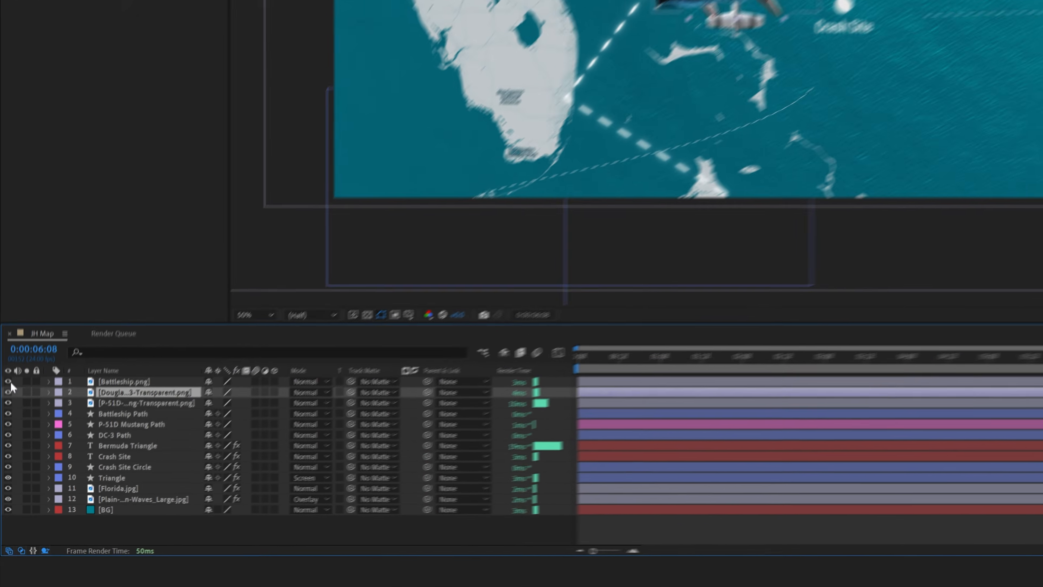
drag(6, 454, 6, 466)
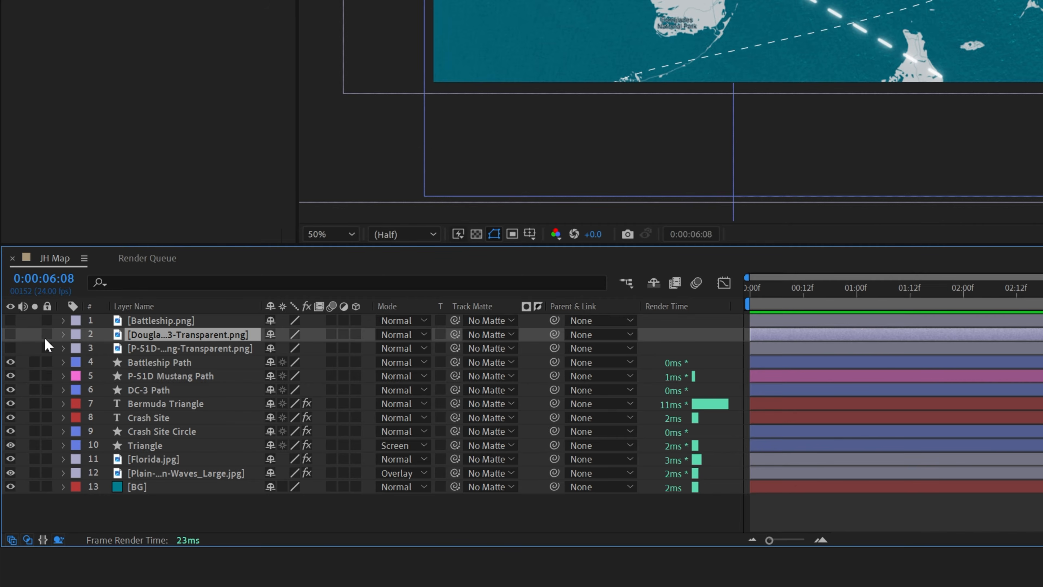
Make the Douglas-DC3-Transparent.png layer visible and place it directly above the DC-3 Path layer.
click(9, 335)
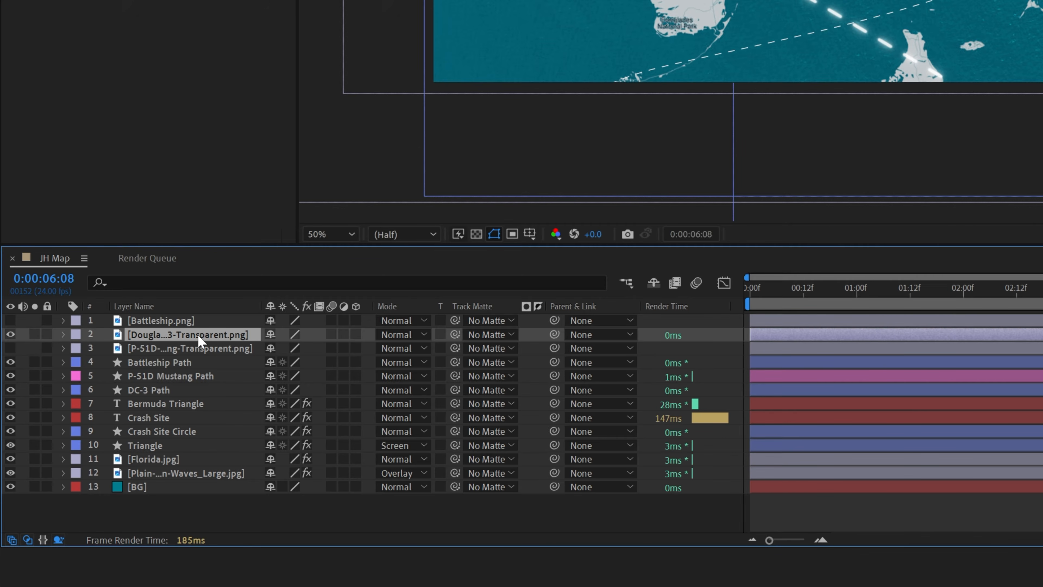
drag(197, 333, 159, 390)
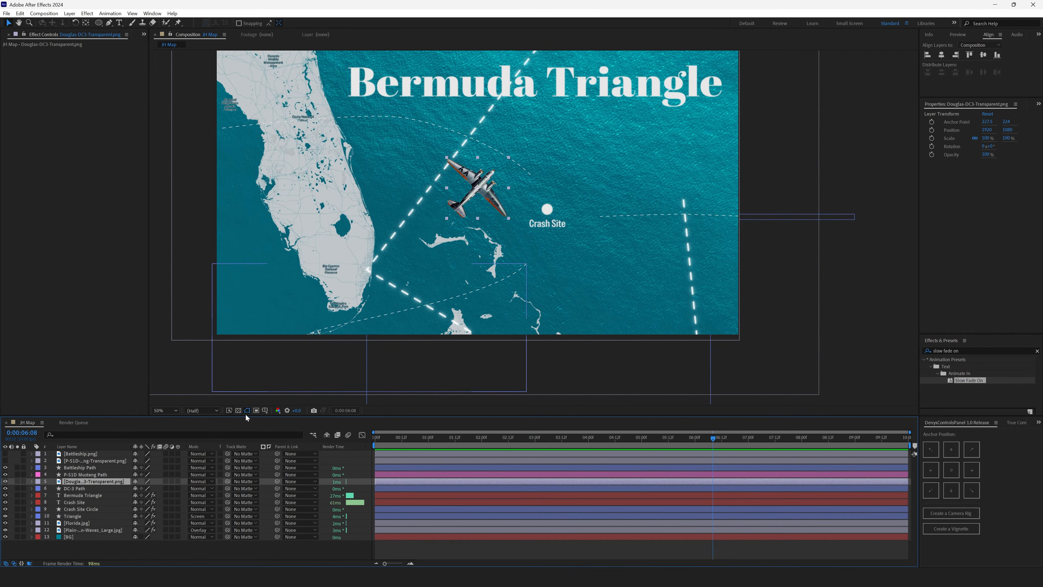
Copy the Path property of Path 1 from Shape 1 in the DC-3 Path layer.
click(76, 489)
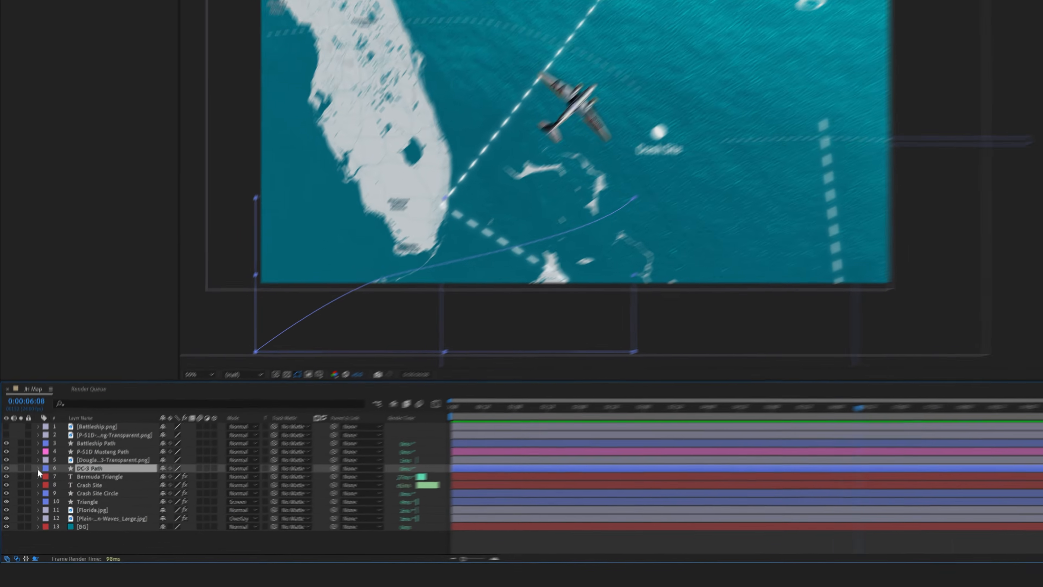
click(32, 489)
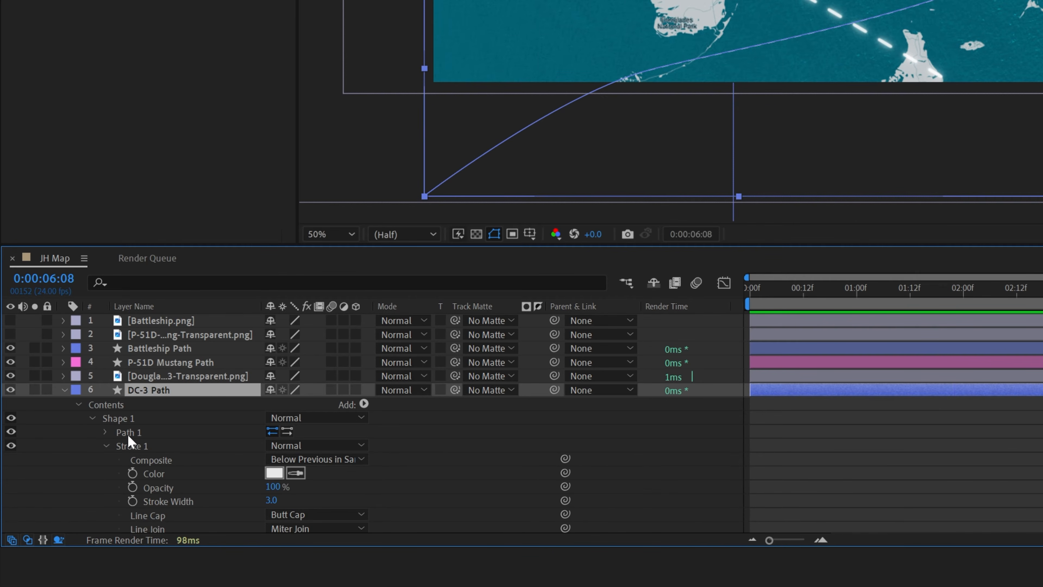
click(121, 433)
click(106, 431)
click(155, 447)
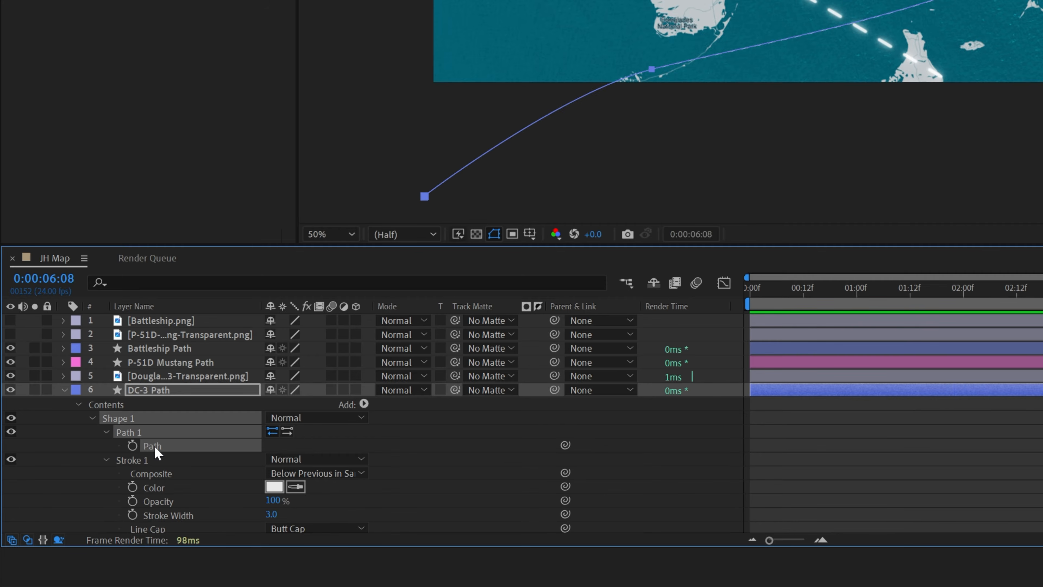
Paste the copied path into the Douglas-DC3 layer's Position property at 0:00:00:00 and preview the plane's motion.
drag(904, 289, 747, 294)
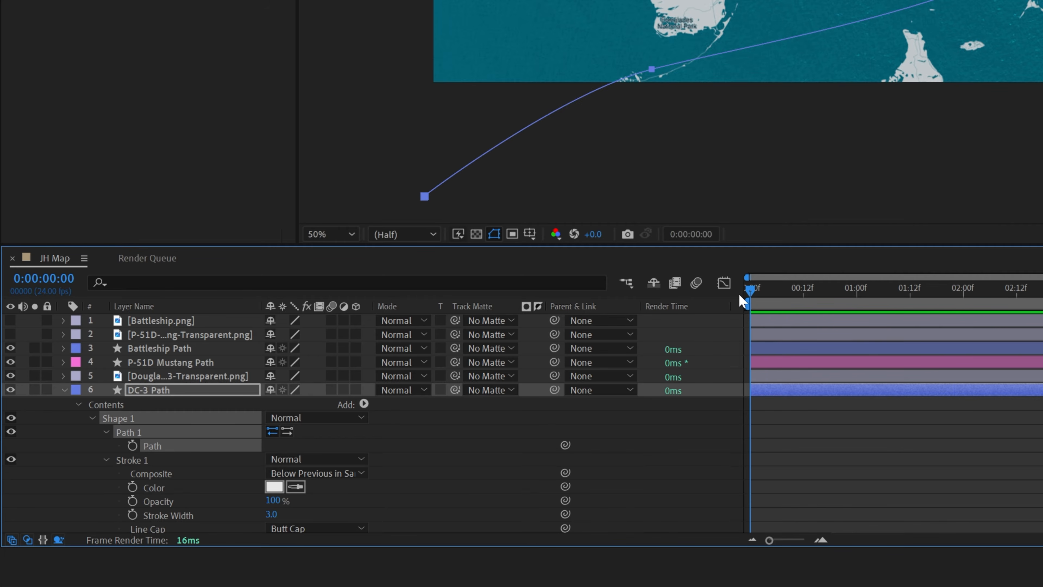
click(64, 391)
click(165, 395)
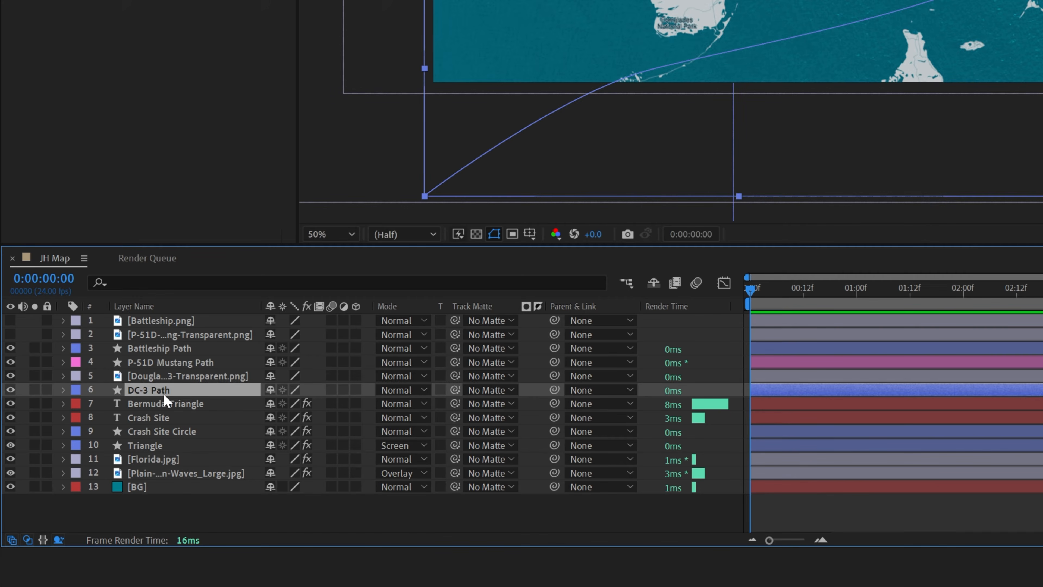
click(180, 382)
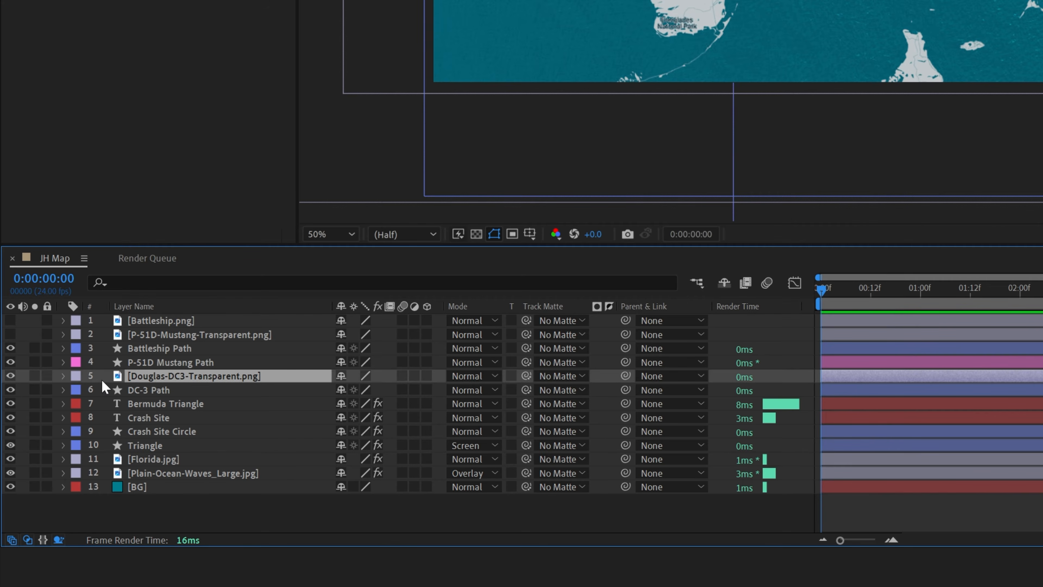
click(63, 375)
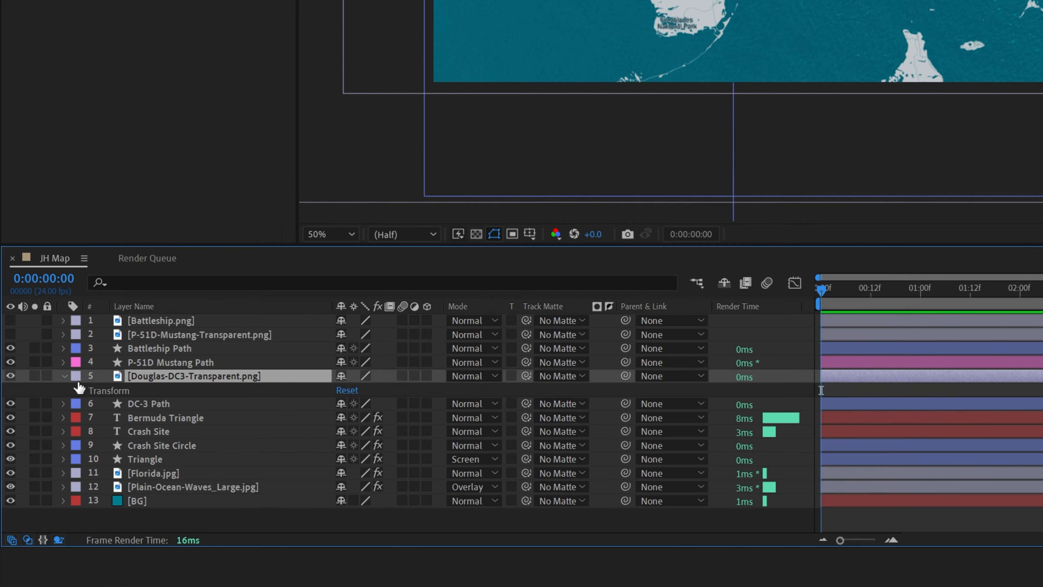
click(78, 389)
click(136, 419)
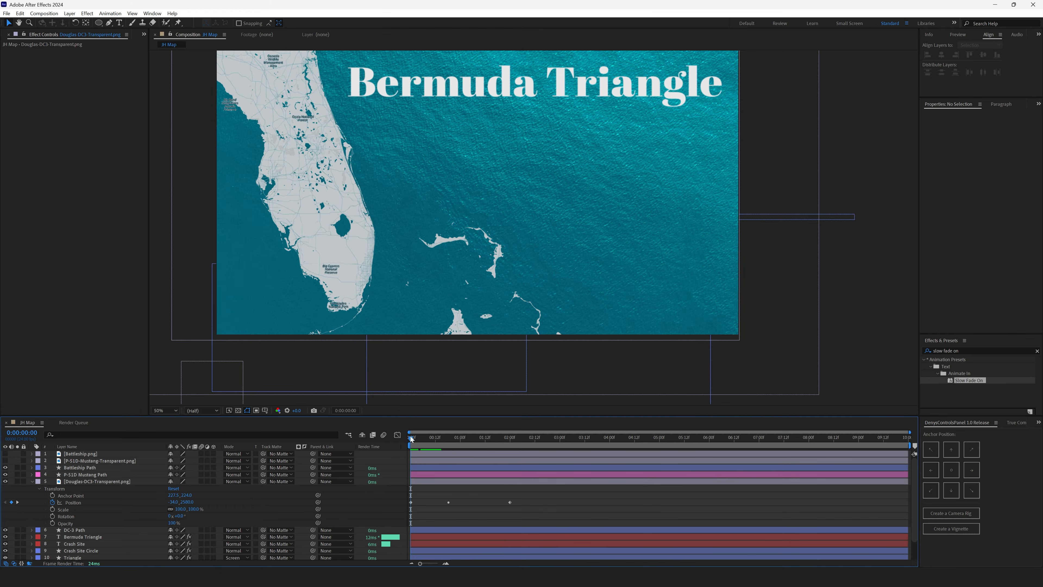
drag(410, 437, 481, 455)
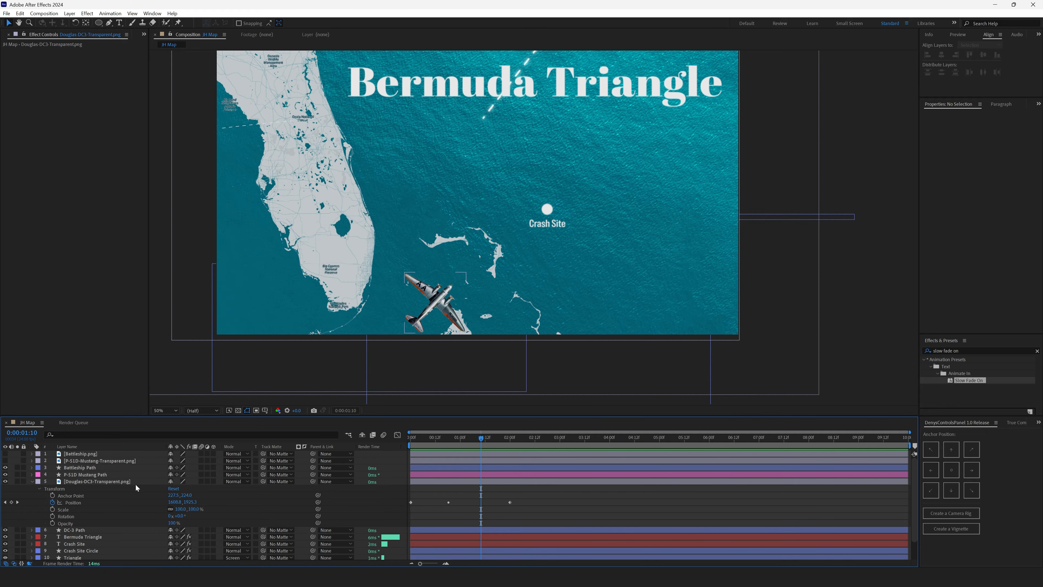
Set the Douglas-DC3 layer's Auto-Orientation to Orient Along Path and scrub through its flight.
click(97, 481)
right_click(97, 481)
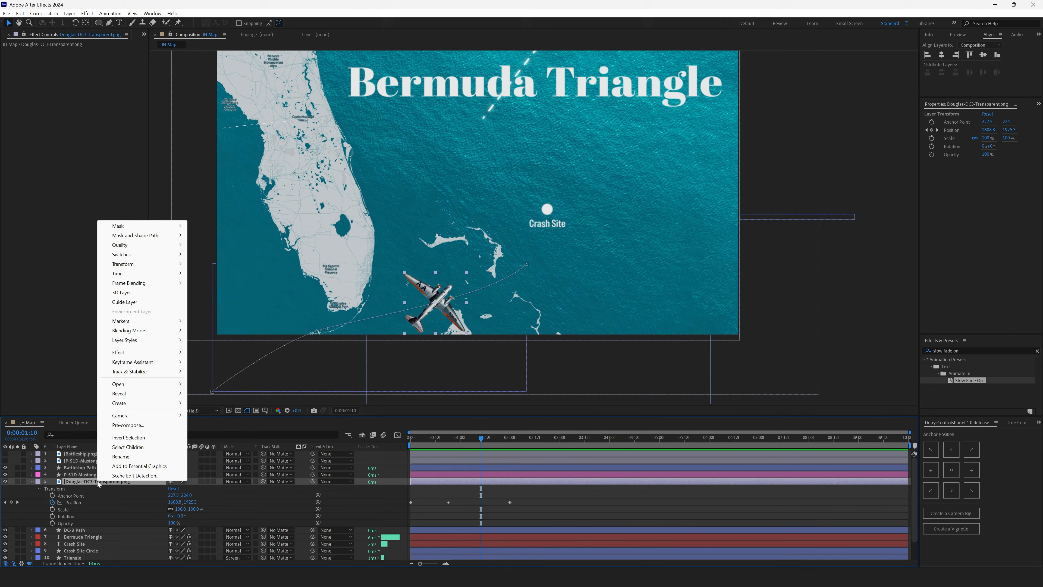
mouse_move(124, 263)
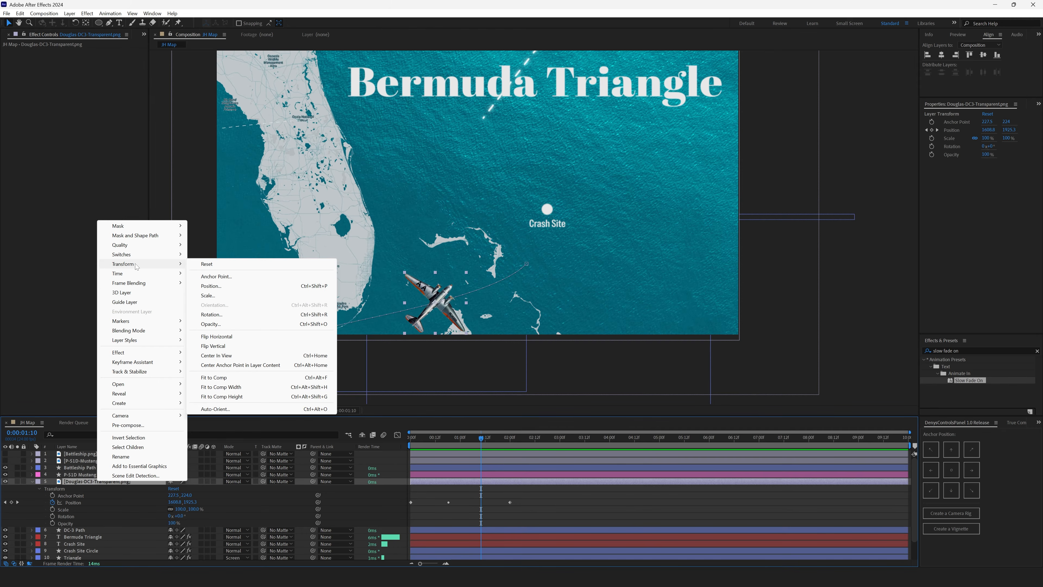
click(216, 409)
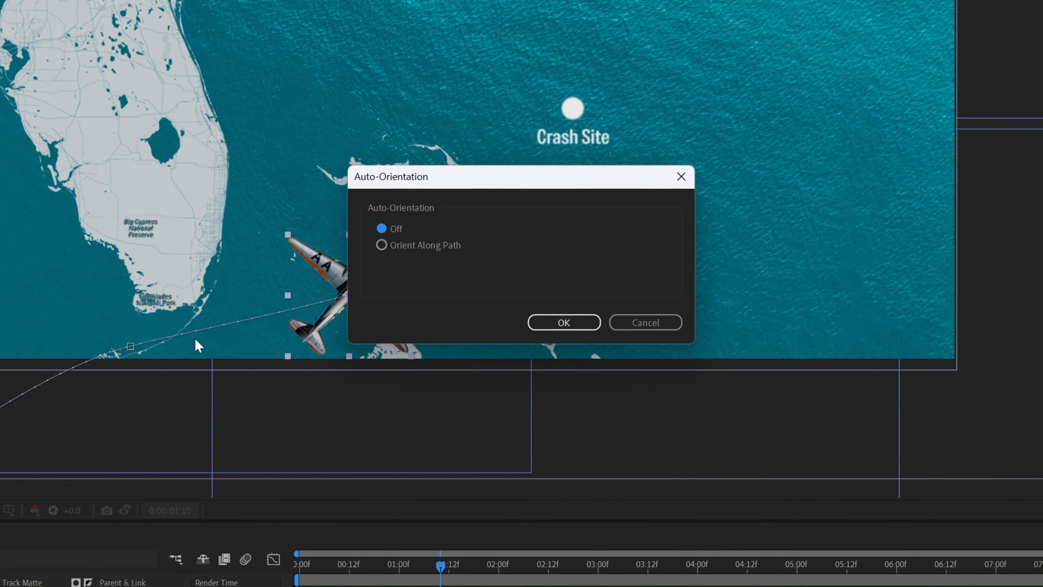
click(390, 247)
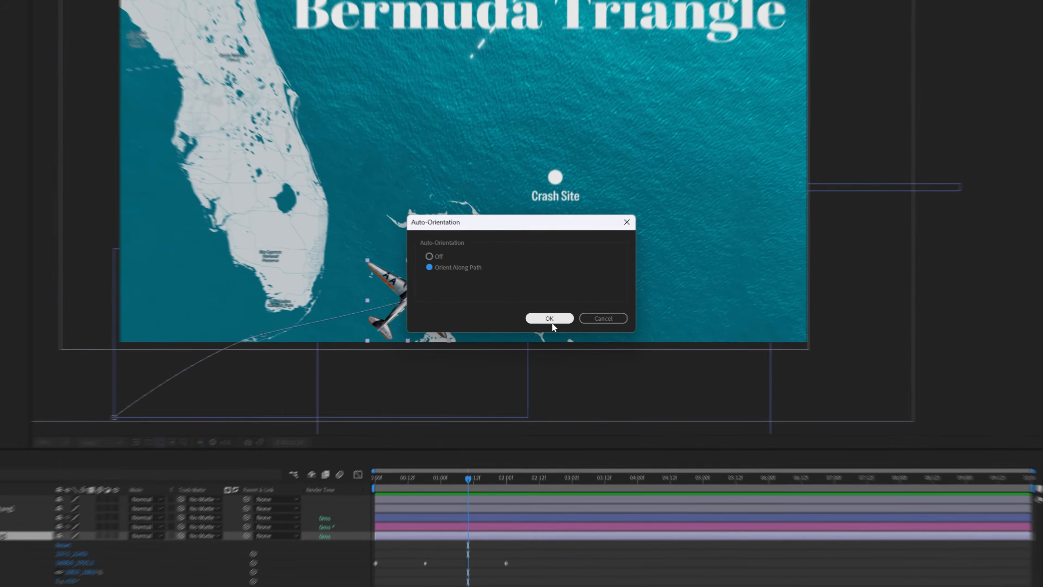
click(566, 325)
drag(413, 439, 500, 445)
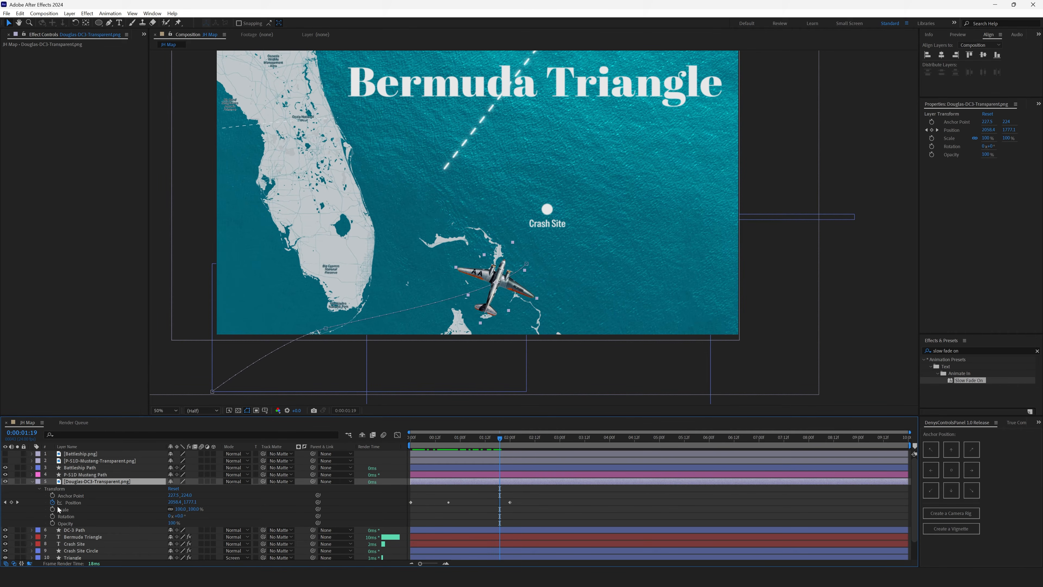
Set the Douglas-DC3 layer's Rotation to 48° so its nose points along the path, and scrub to check it.
click(62, 518)
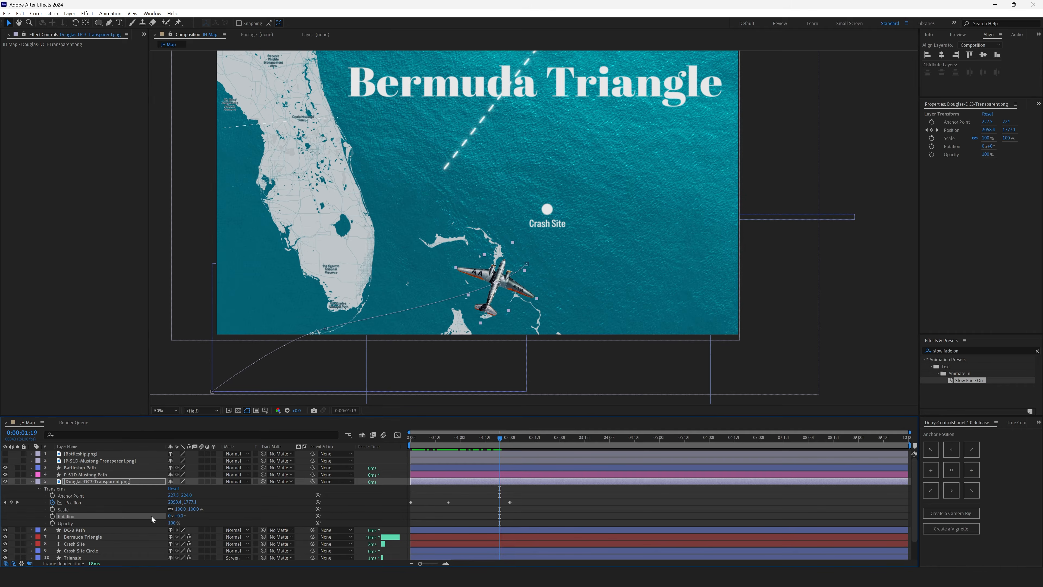
drag(180, 517, 203, 519)
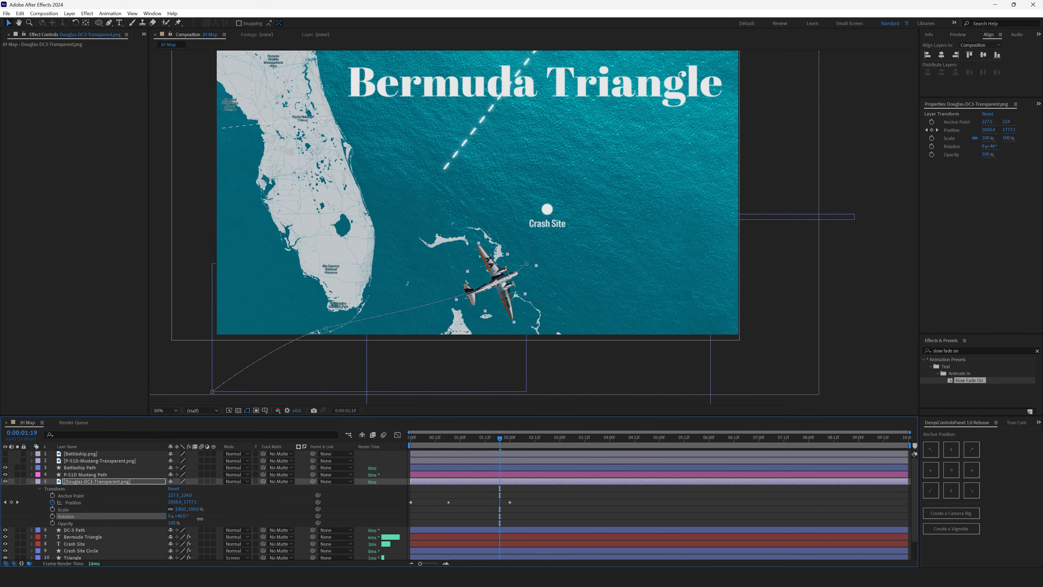
drag(500, 442, 535, 443)
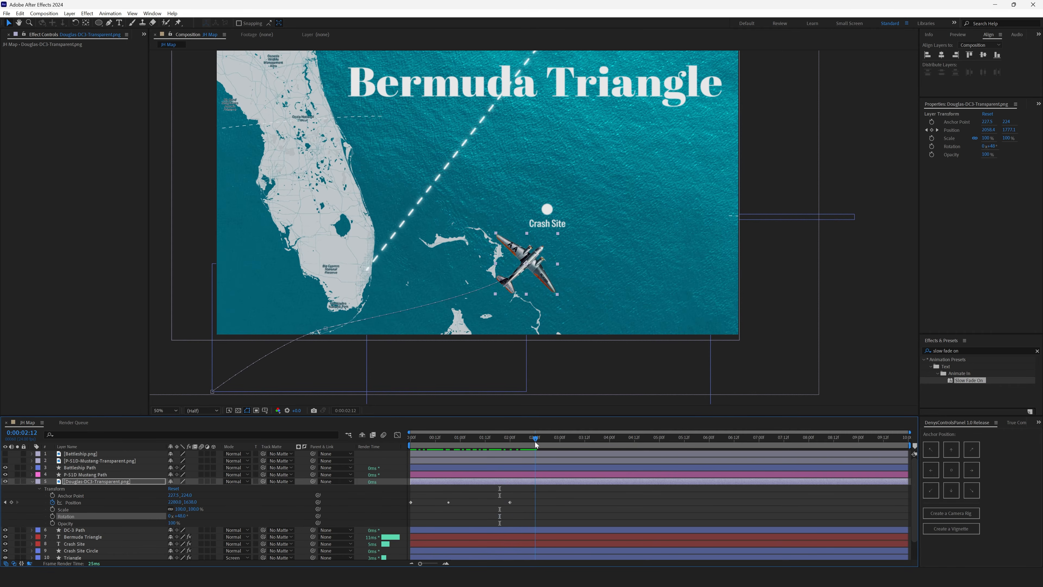
click(542, 492)
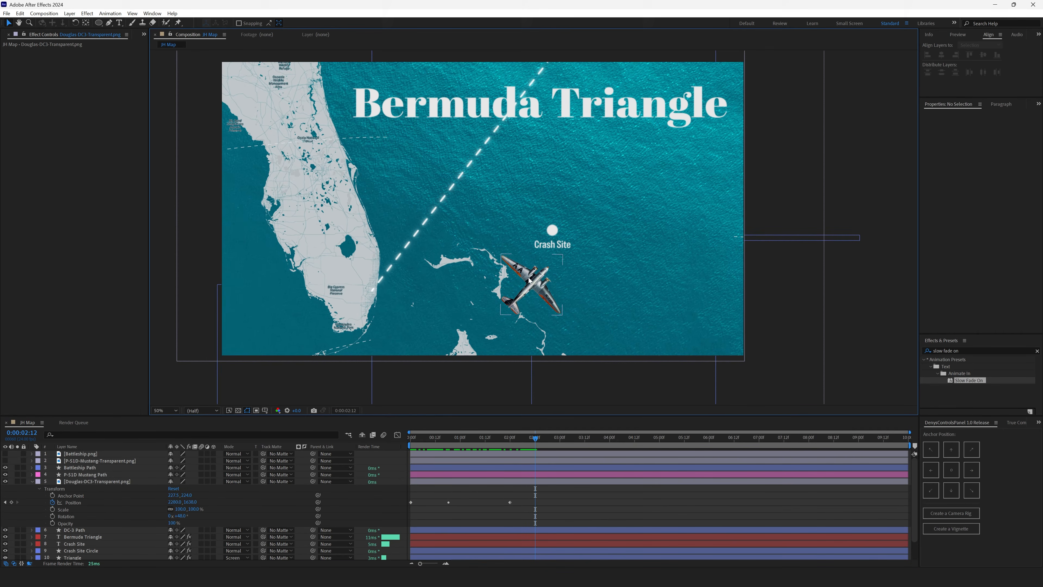
Stretch all three Douglas-DC3 Position keyframes proportionally until the last one sits near the end of the composition, and play the result.
drag(548, 489, 401, 509)
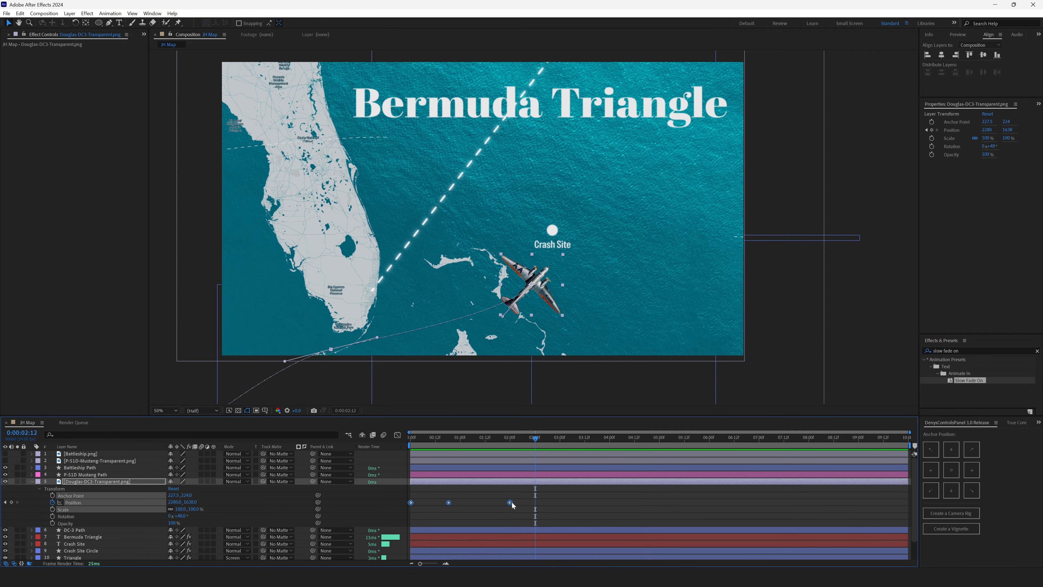
drag(512, 502, 904, 502)
click(567, 517)
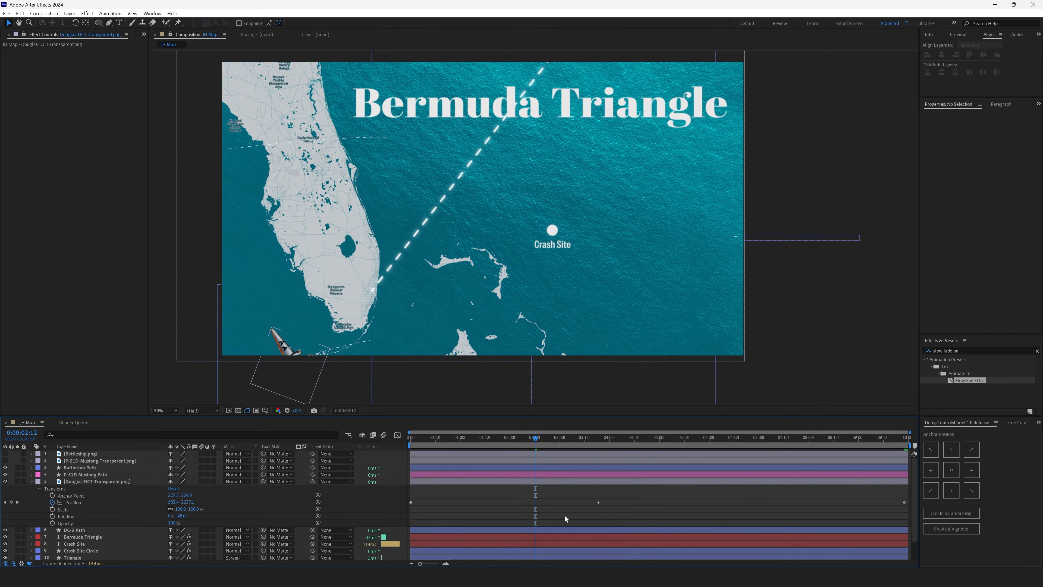
key(space)
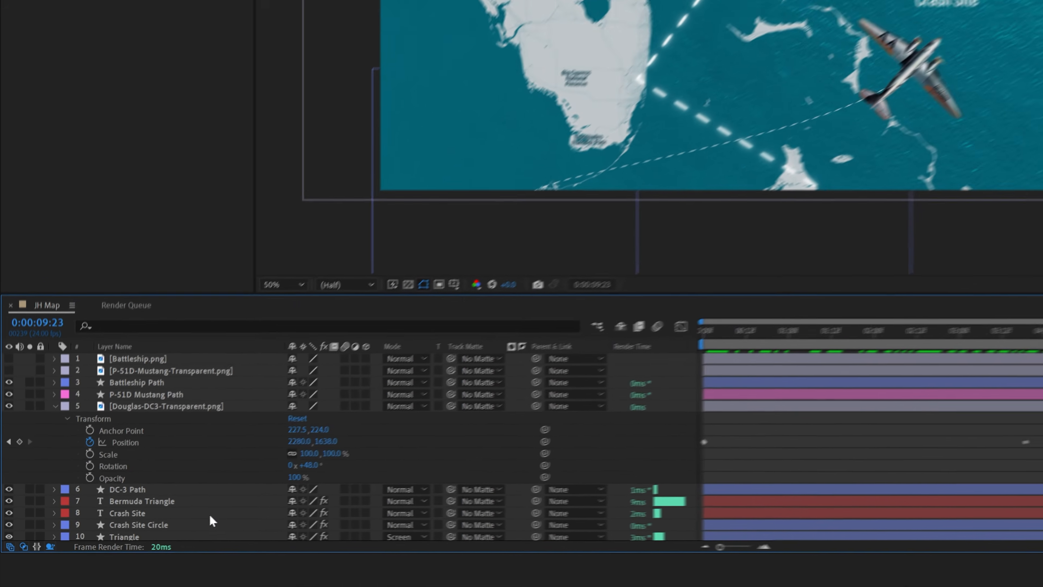
Move the last End keyframe of the DC-3 Path layer to 0:00:09:23 and preview the plane with its dashed trail.
click(102, 530)
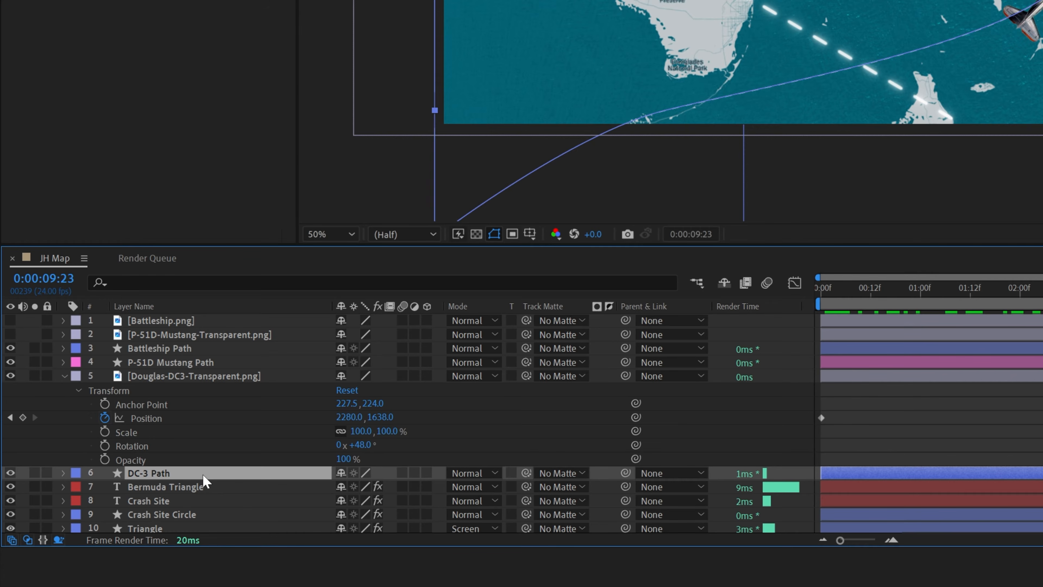
key(u)
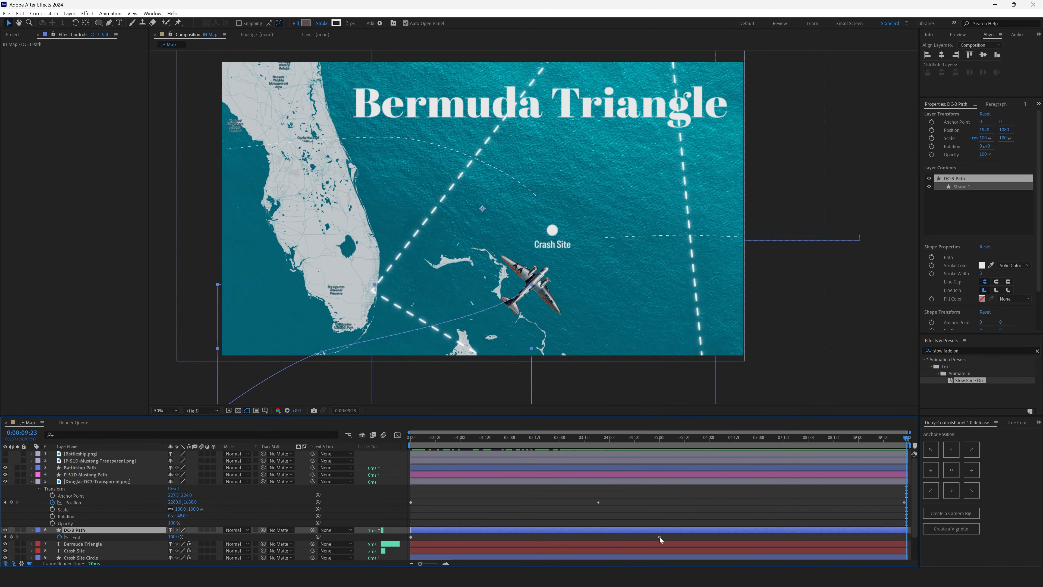
drag(659, 537, 907, 538)
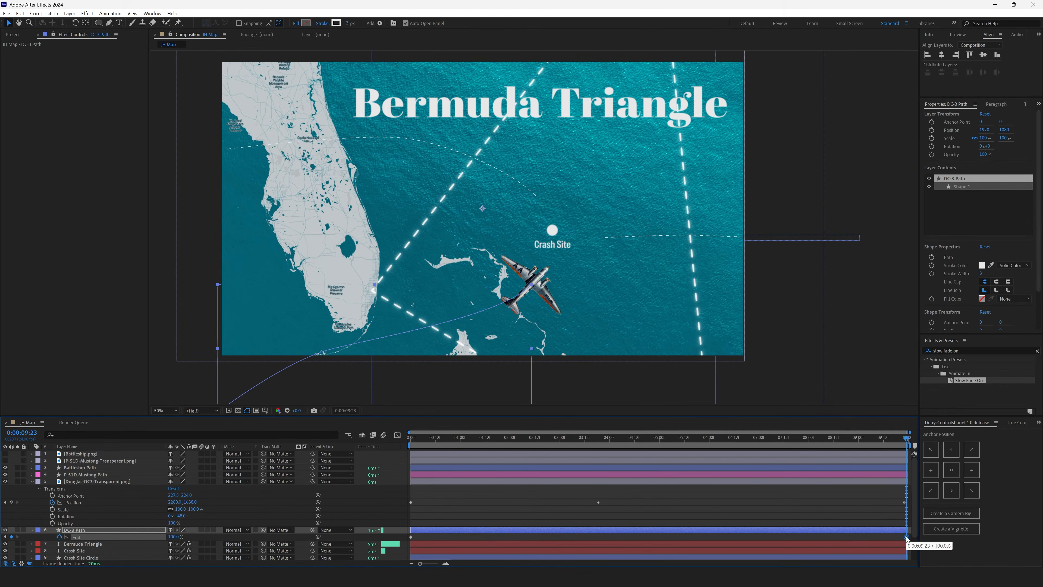
click(687, 507)
key(space)
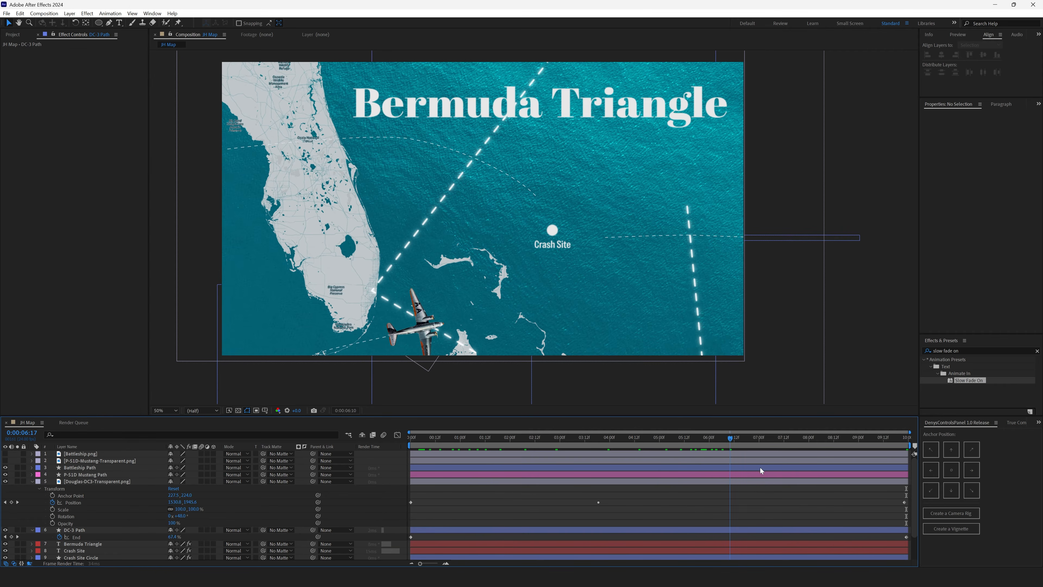
drag(760, 467, 931, 481)
Make the P-51D-Mustang-Transparent.png layer visible and place it directly above the P-51D Mustang Path layer.
click(72, 475)
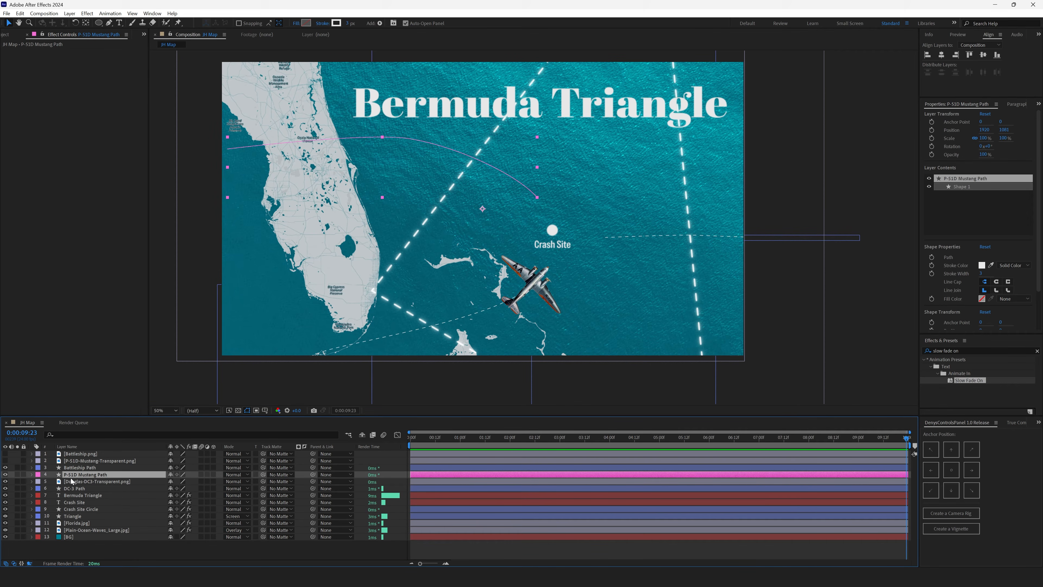
drag(76, 464, 85, 475)
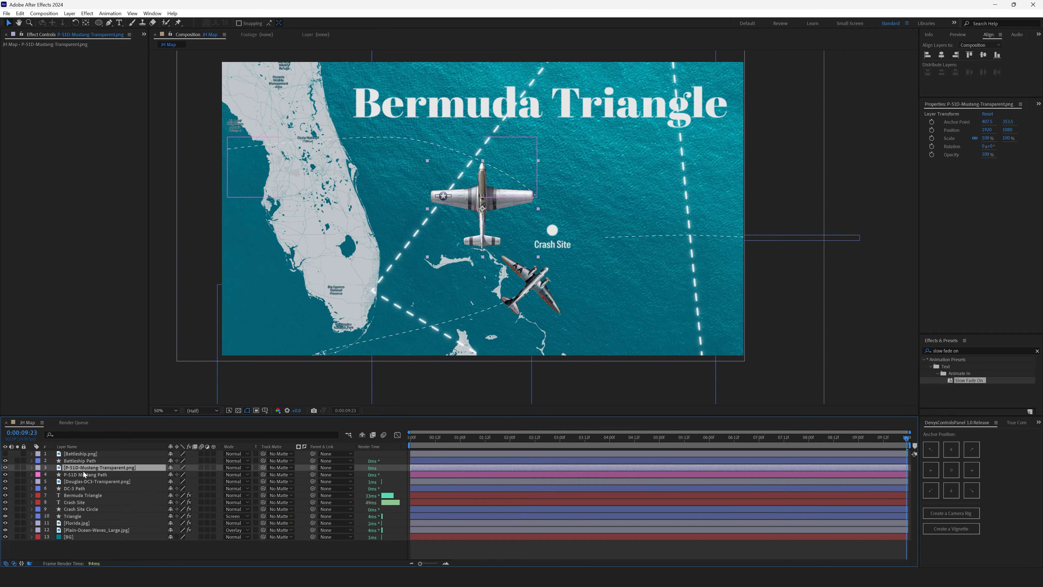
Copy the Path property of Path 1 from Shape 1 in the P-51D Mustang Path layer.
click(83, 474)
click(30, 475)
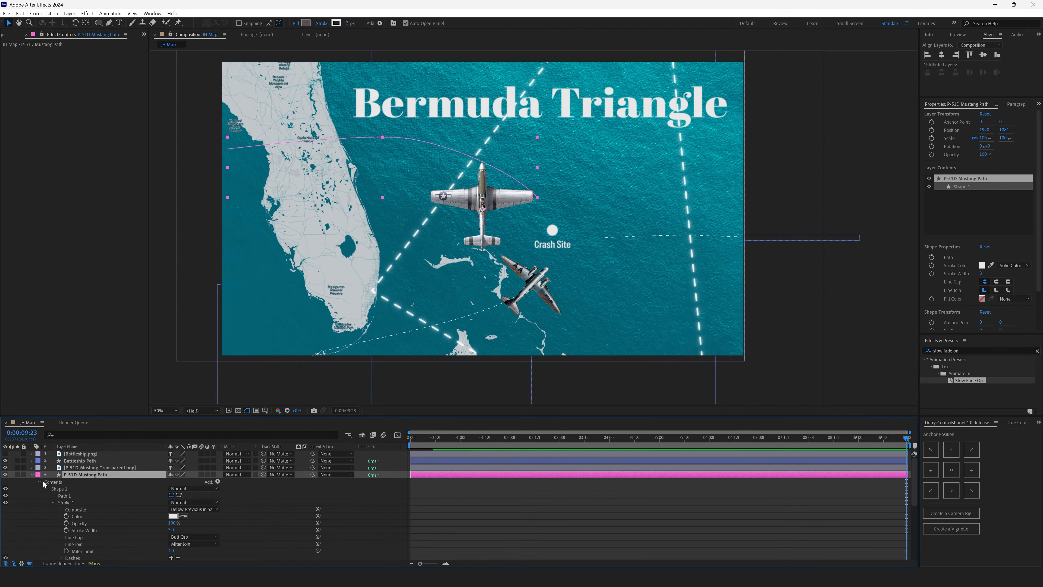
click(81, 503)
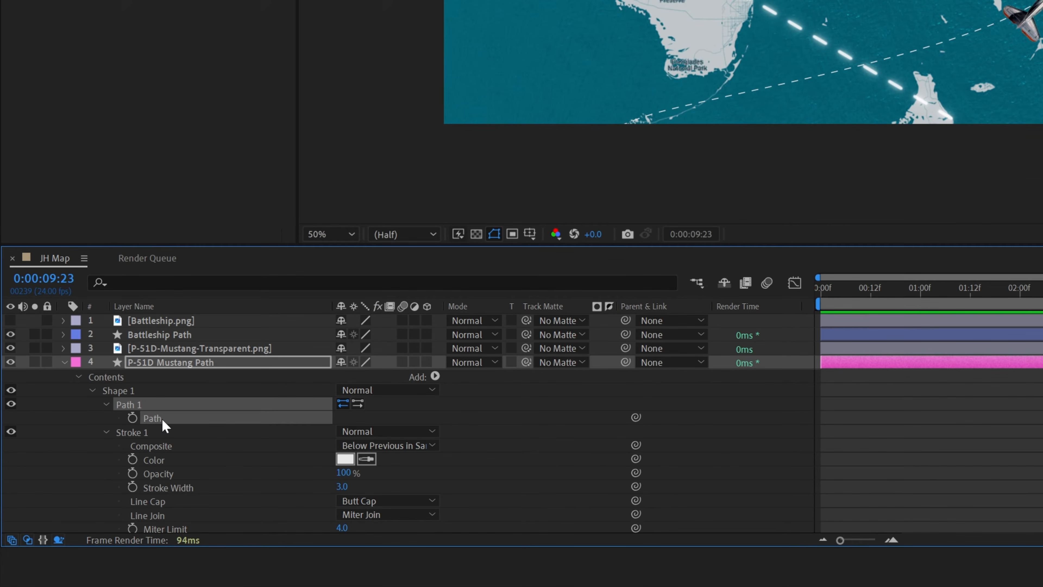
Paste the copied path into the P-51D-Mustang layer's Position property at 0:00:00:00 and play the animation.
drag(870, 293, 820, 291)
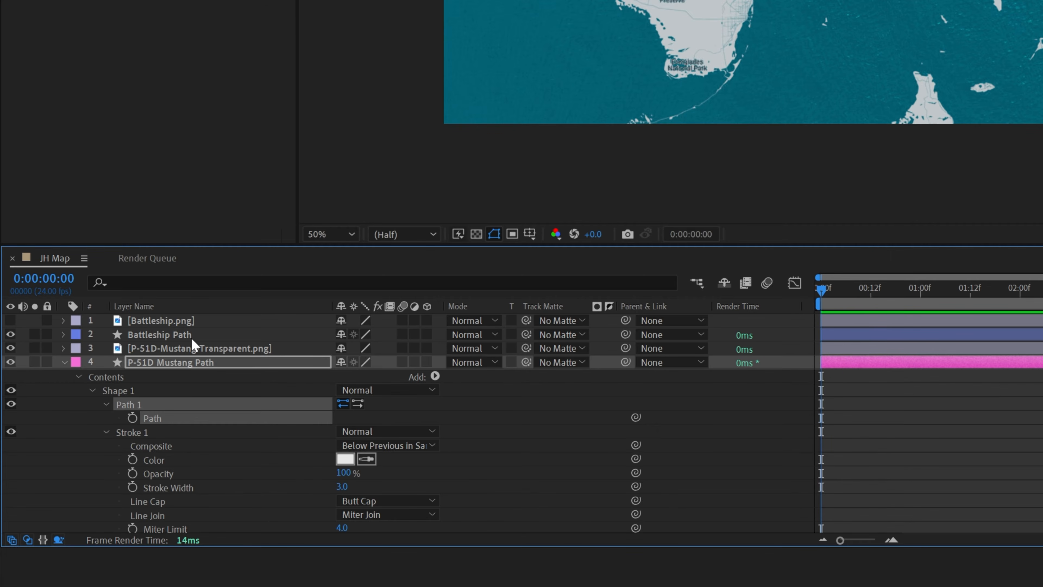
click(194, 348)
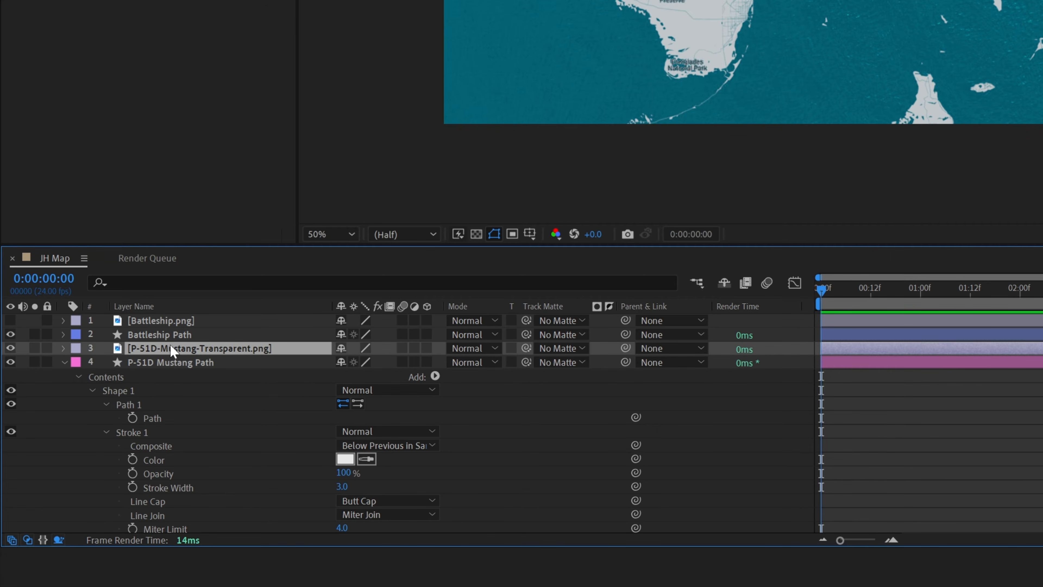
click(63, 348)
click(78, 363)
click(142, 391)
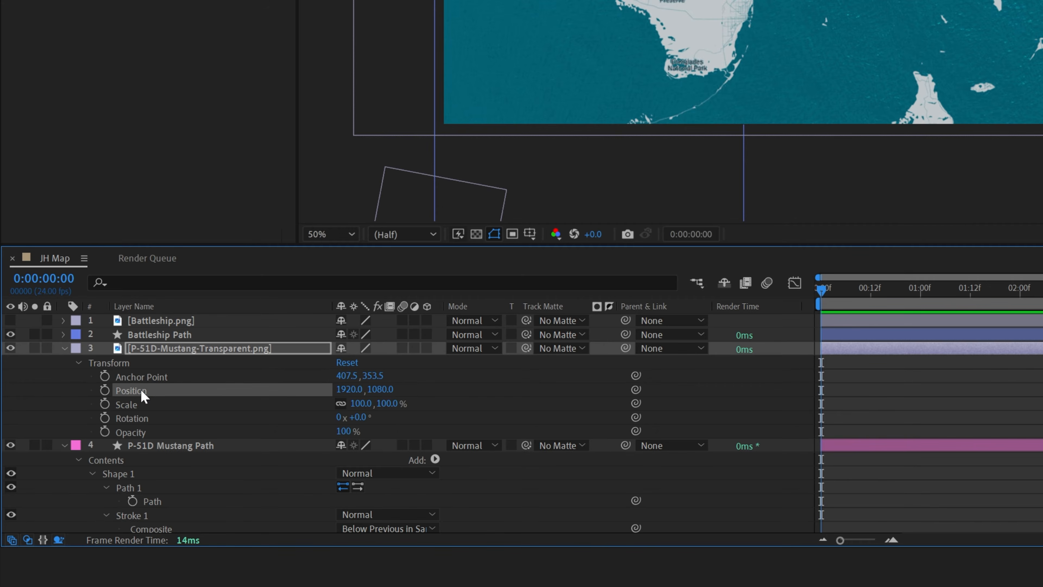
key(ctrl+v)
key(space)
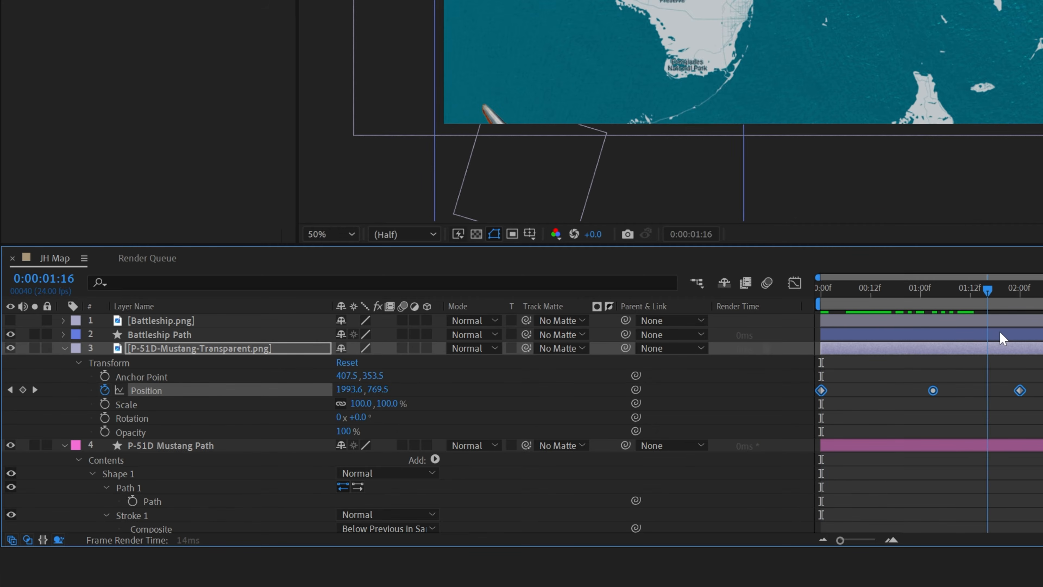
Scale the P-51D-Mustang-Transparent.png layer to 53% and rotate it so the plane's nose points along its path.
key(space)
drag(364, 417, 381, 417)
mouse_move(179, 502)
mouse_down()
mouse_move(164, 516)
mouse_move(177, 498)
mouse_move(164, 498)
mouse_up()
Stretch the P-51D Mustang's Position keyframes and its path layer's End keyframes to the composition's end, and scrub through the motion.
drag(539, 484, 418, 496)
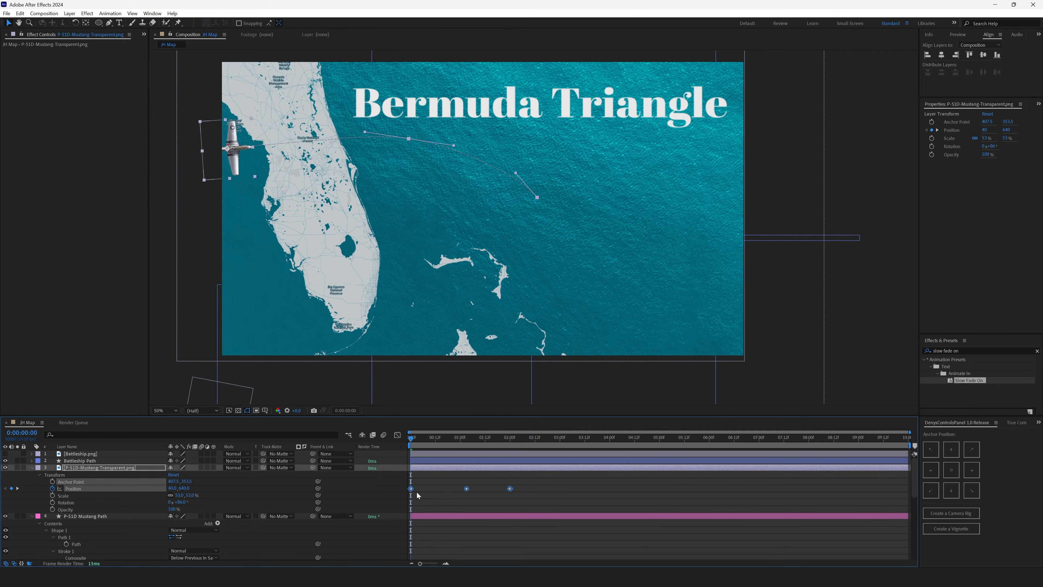
drag(510, 493, 881, 507)
click(102, 517)
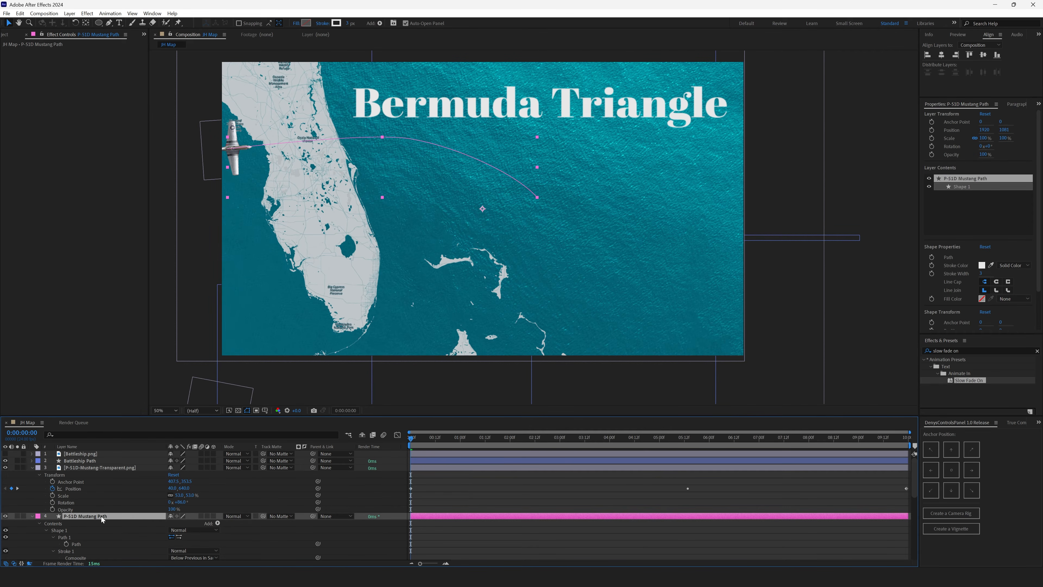
key(u)
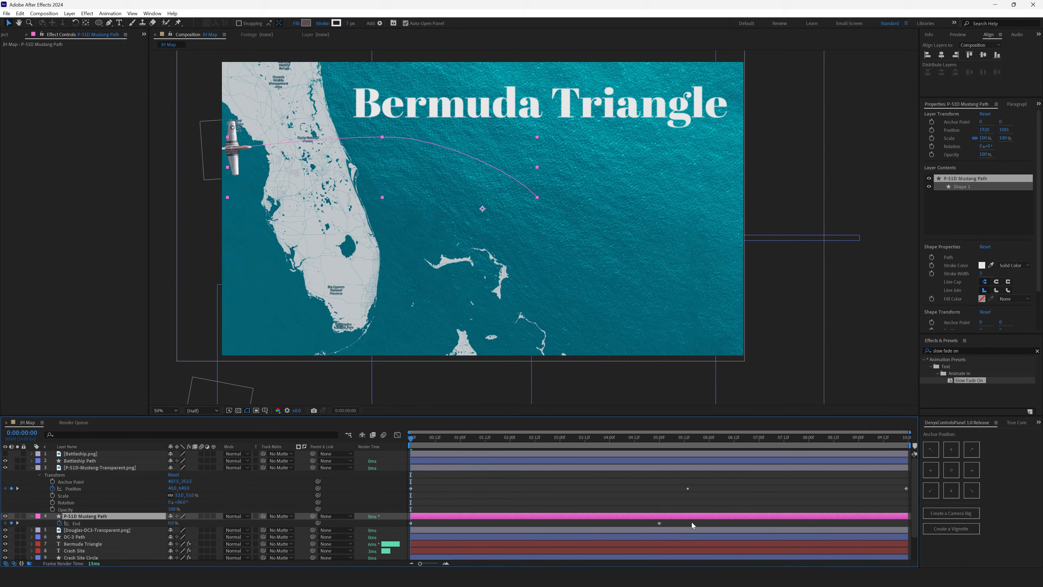
drag(661, 524, 910, 526)
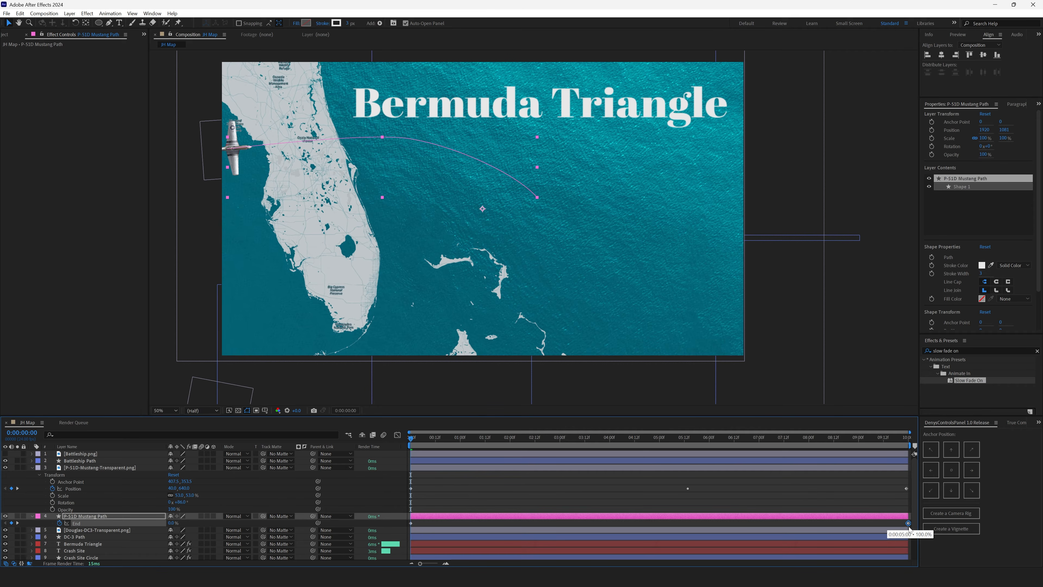
click(869, 506)
drag(411, 442, 855, 483)
Set the P-51D-Mustang-Transparent.png layer's Auto-Orientation to Orient Along Path and preview the flight.
click(100, 468)
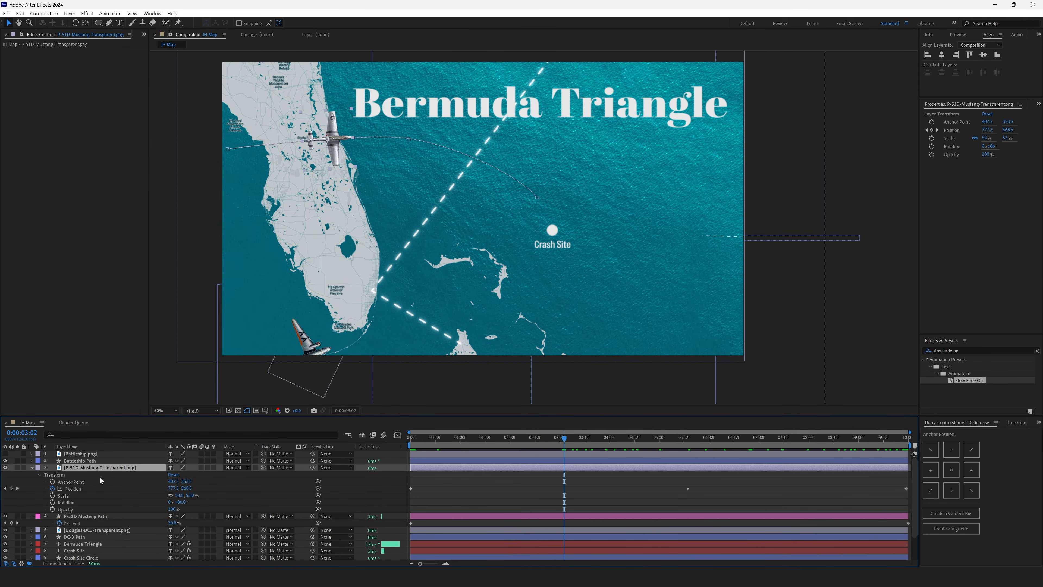
right_click(89, 468)
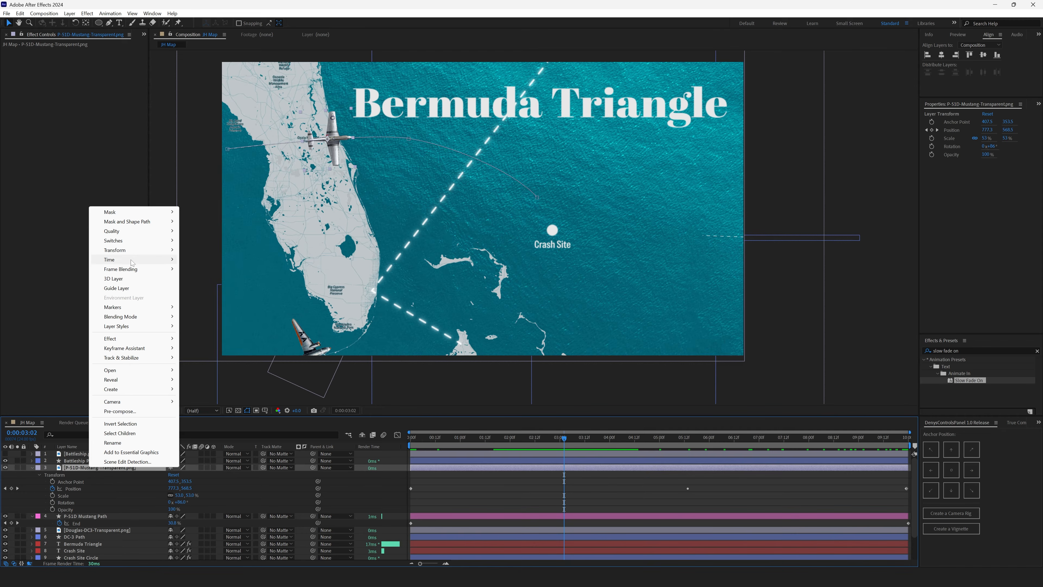
mouse_move(119, 250)
click(221, 395)
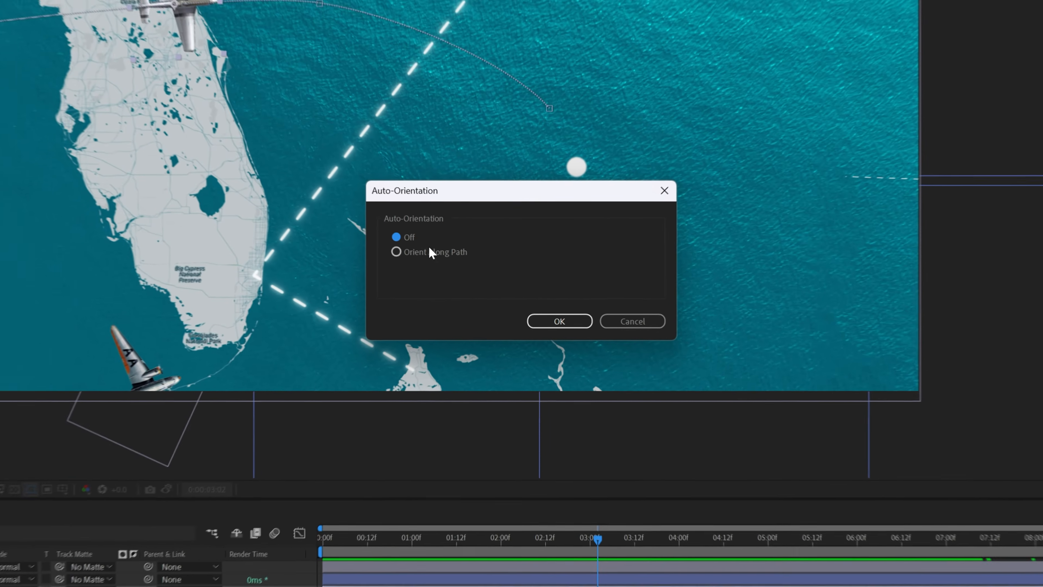
click(450, 276)
click(542, 315)
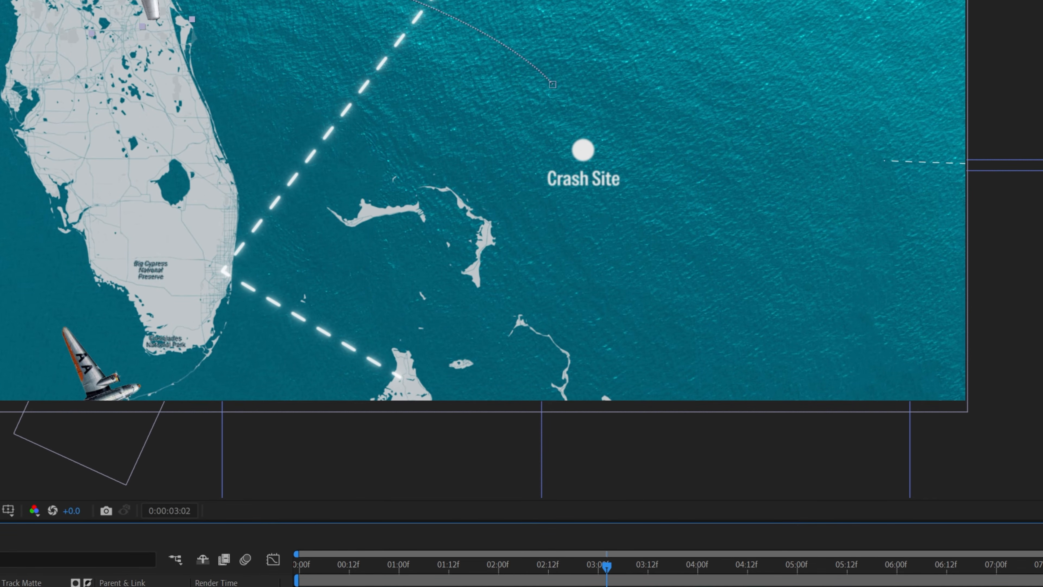
click(305, 567)
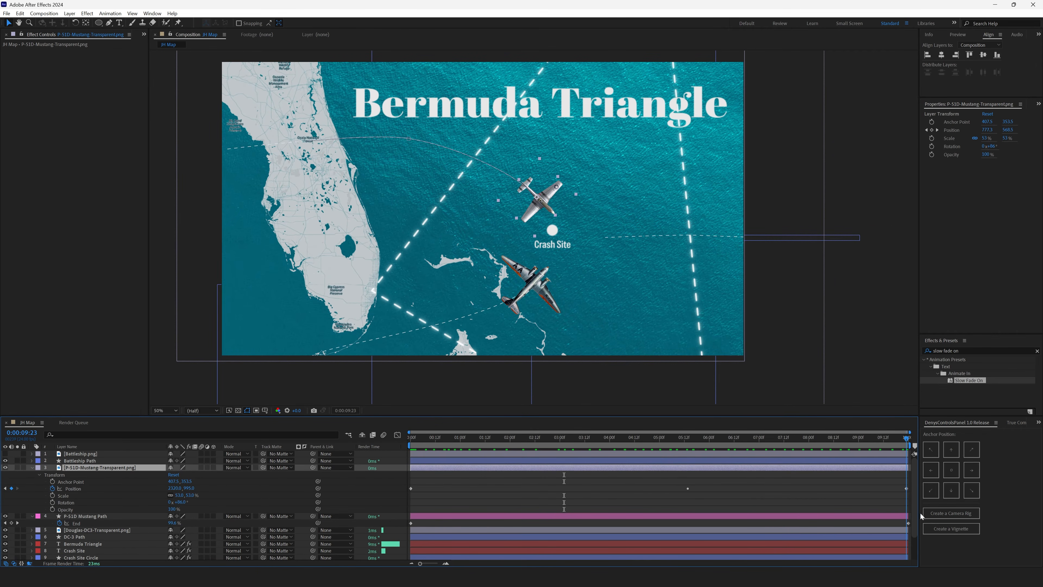
key(space)
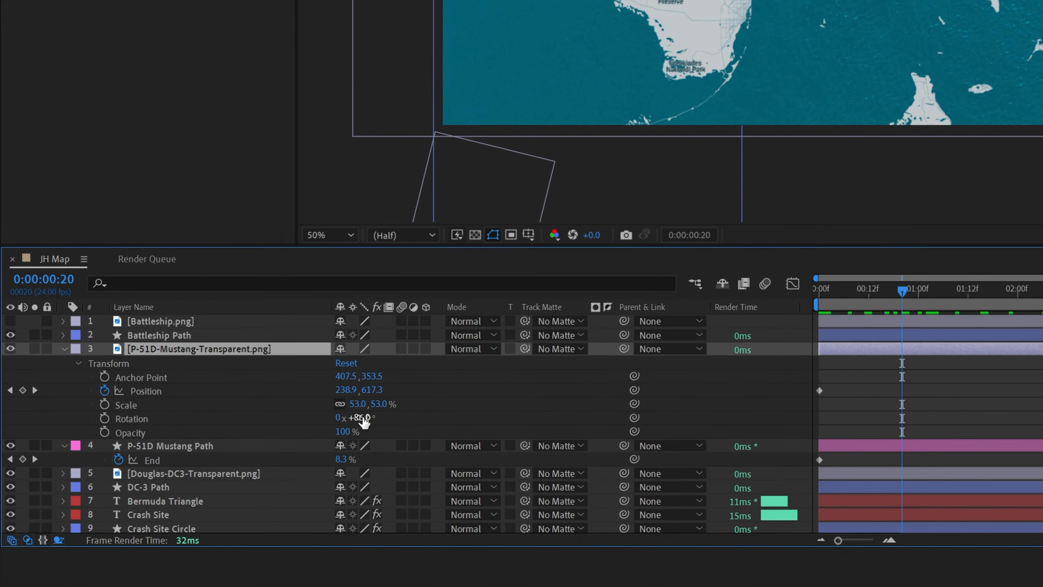
Fine-tune the P-51D Mustang layer's rotation at 0:00:00:20 so the plane aligns with its flight path.
drag(364, 422, 372, 421)
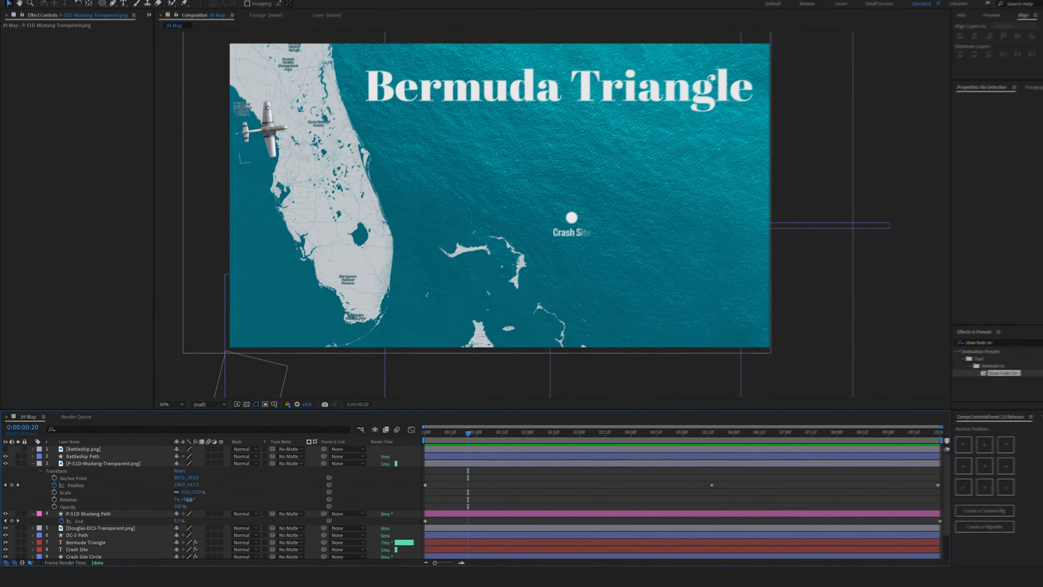
drag(363, 417, 403, 422)
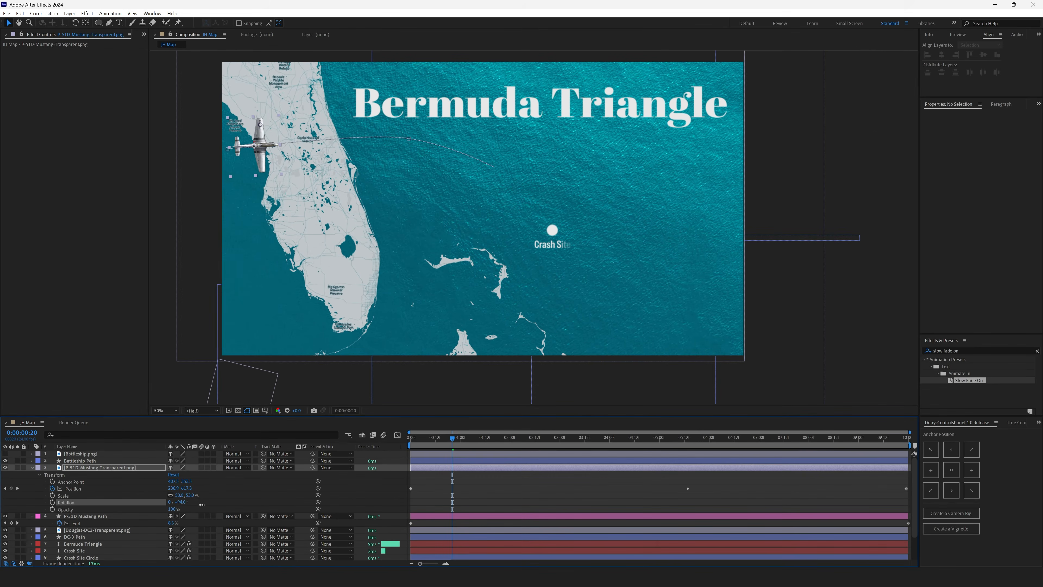
drag(201, 504, 177, 506)
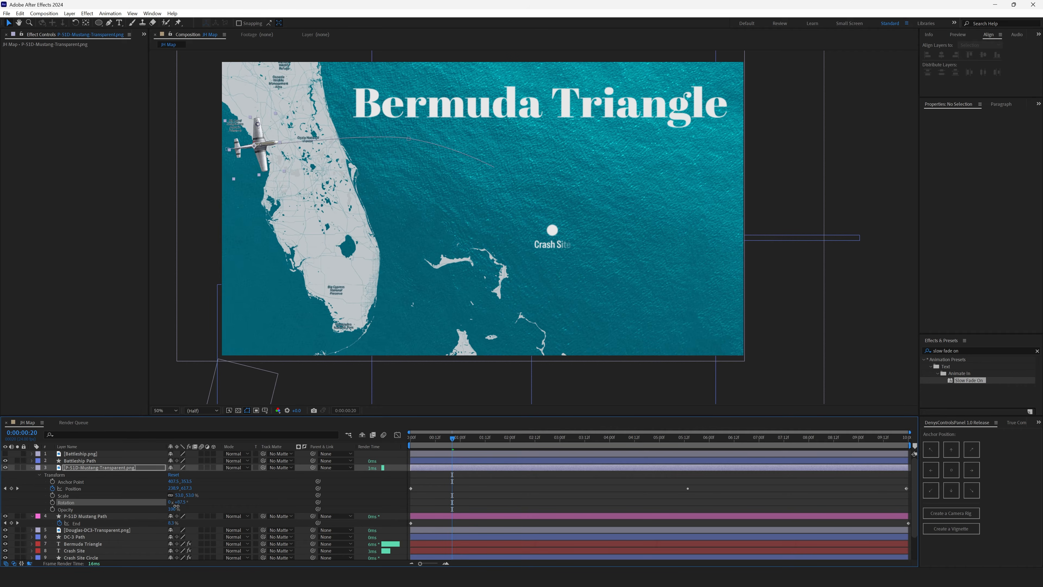
drag(177, 506, 209, 501)
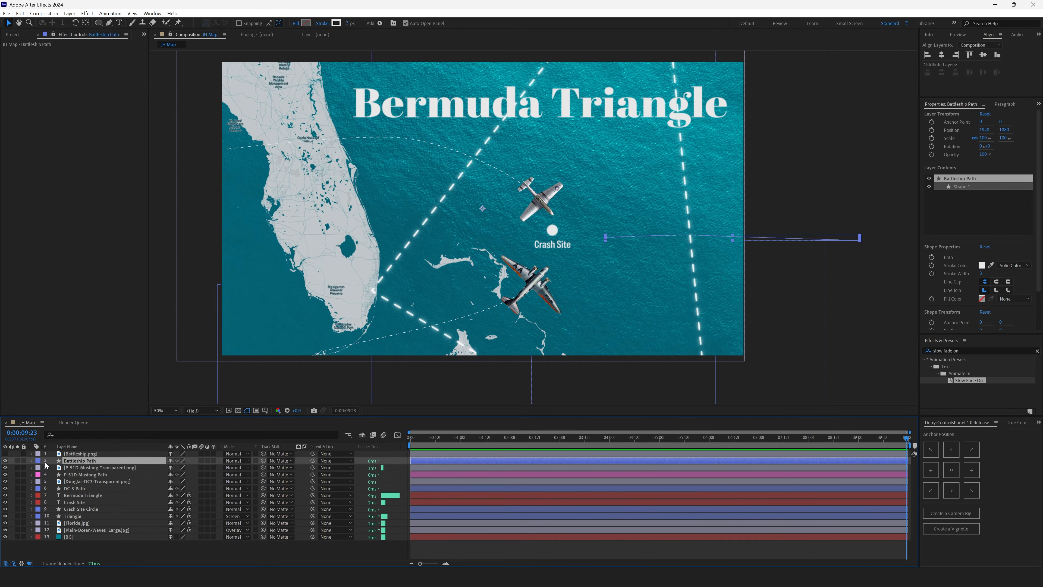
Make the Battleship.png layer visible and copy the Path property of Path 1 from Shape 1 in the Battleship Path layer.
click(4, 454)
drag(543, 232, 638, 246)
click(75, 460)
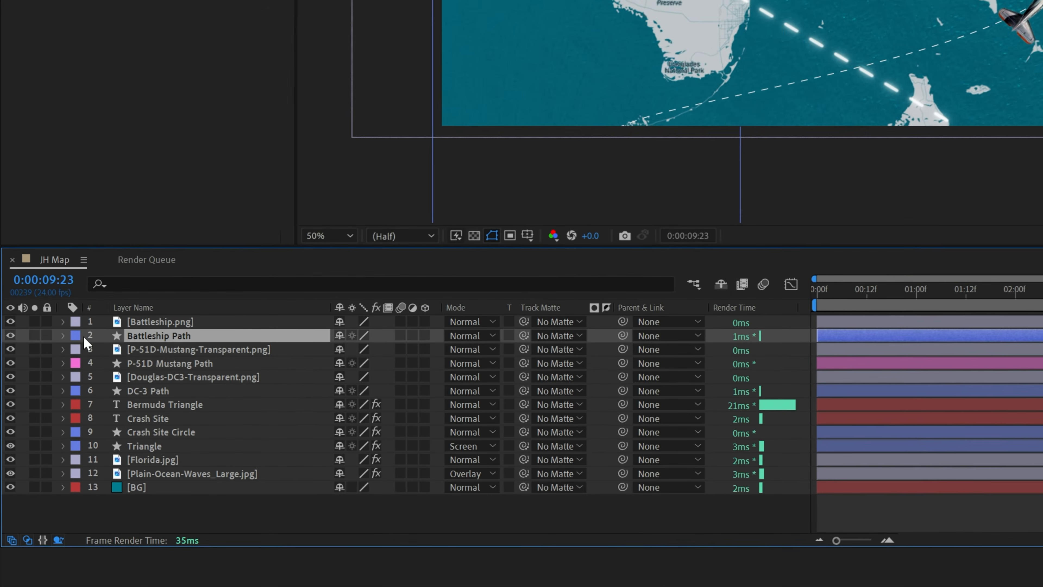
click(61, 336)
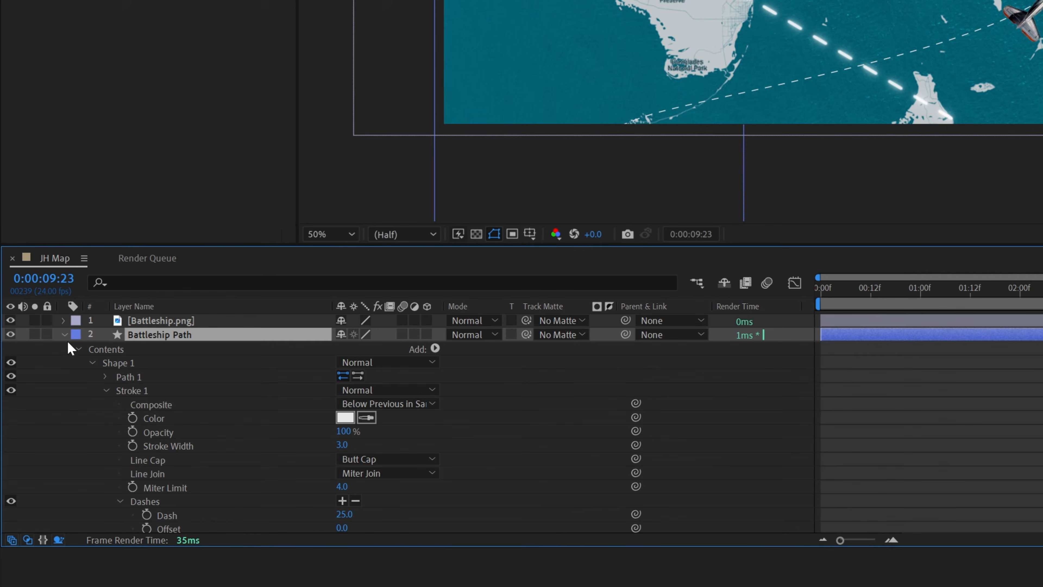
click(105, 377)
click(152, 392)
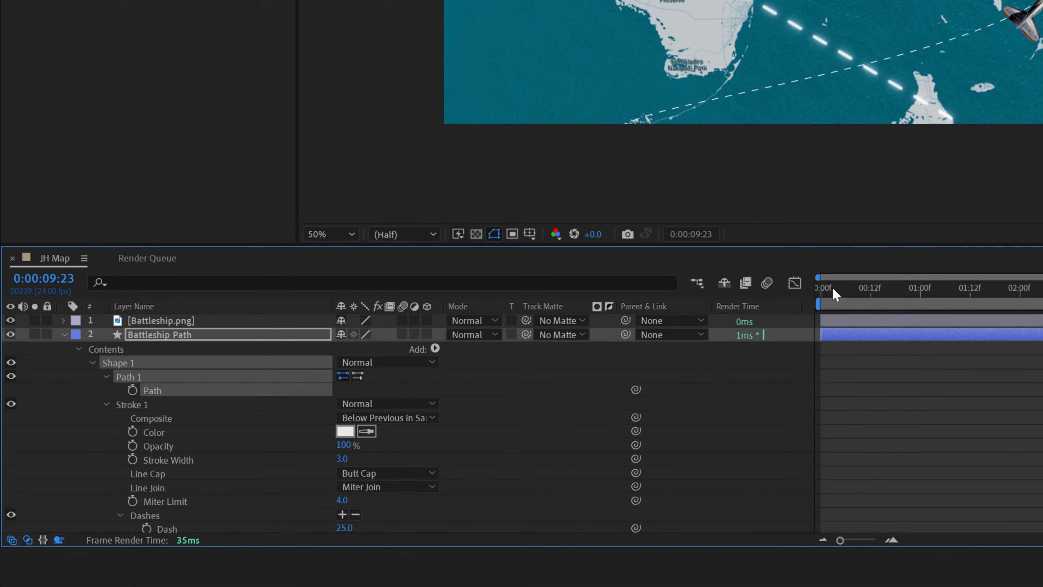
Paste the copied path into the Battleship.png layer's Position at 0:00:00:00 and stretch the keyframes proportionally to the composition's end.
drag(833, 288, 748, 301)
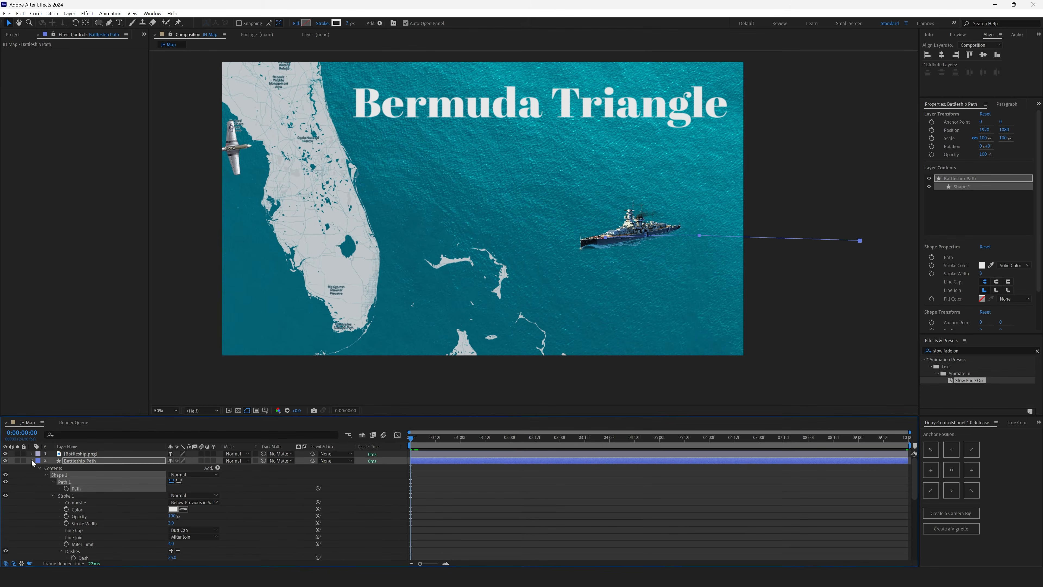
click(32, 461)
click(32, 454)
click(39, 460)
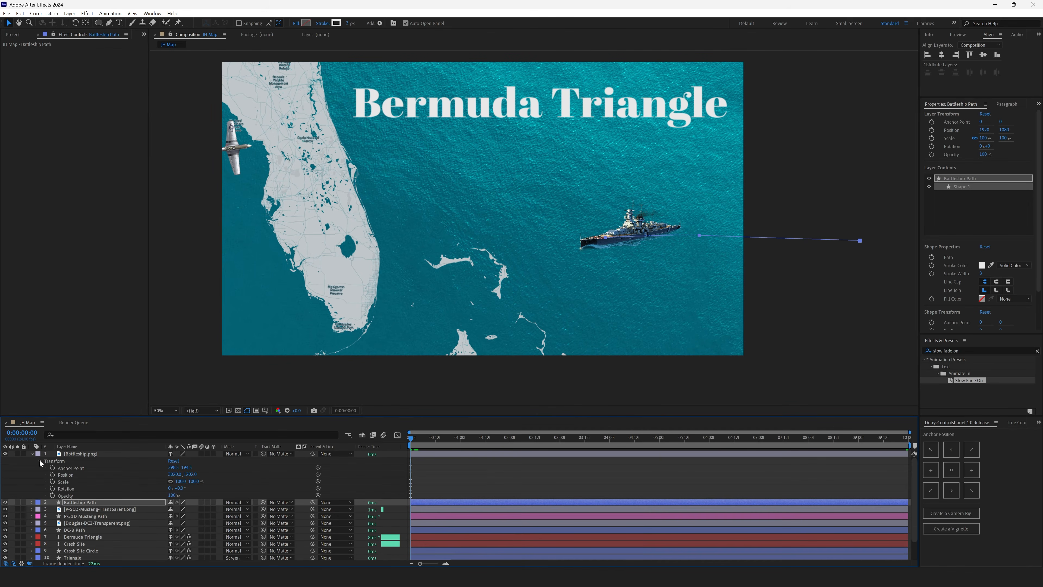
click(71, 474)
key(ctrl+v)
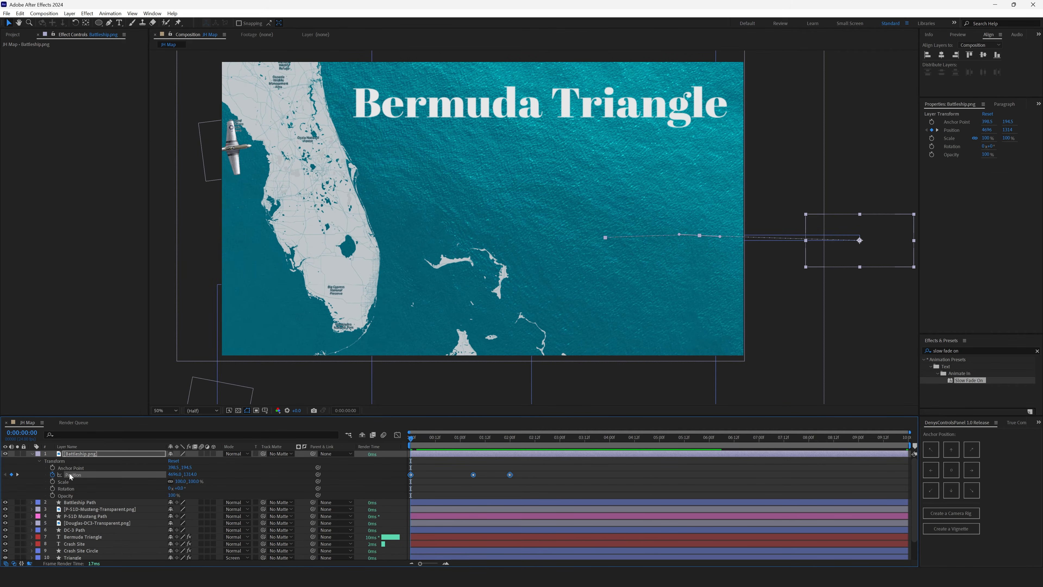
drag(524, 475, 707, 486)
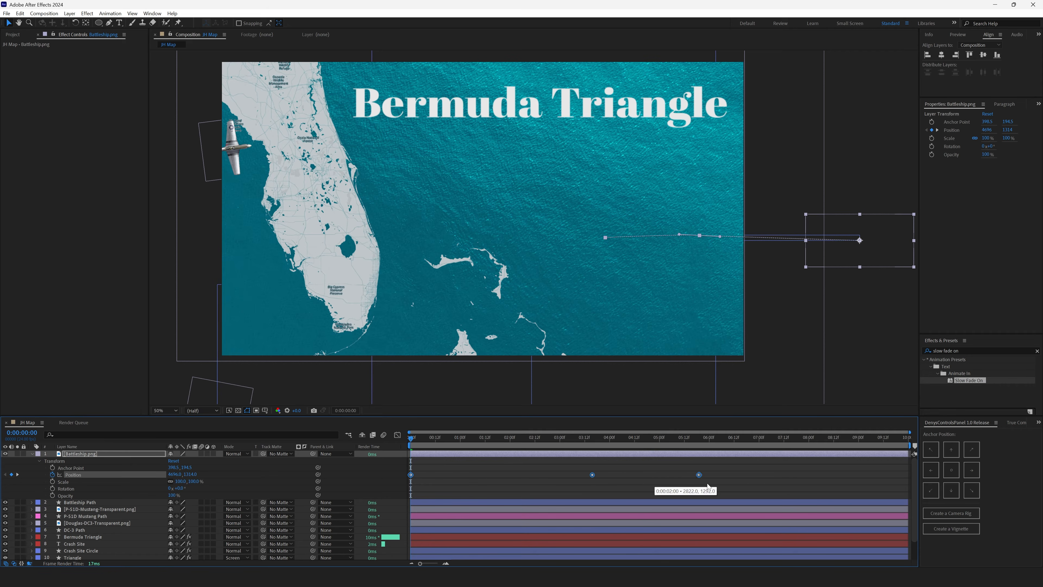
drag(865, 486, 913, 486)
Set the Battleship.png layer's Auto-Orientation to Orient Along Path and rotate the upside-down ship until it sits upright.
right_click(81, 453)
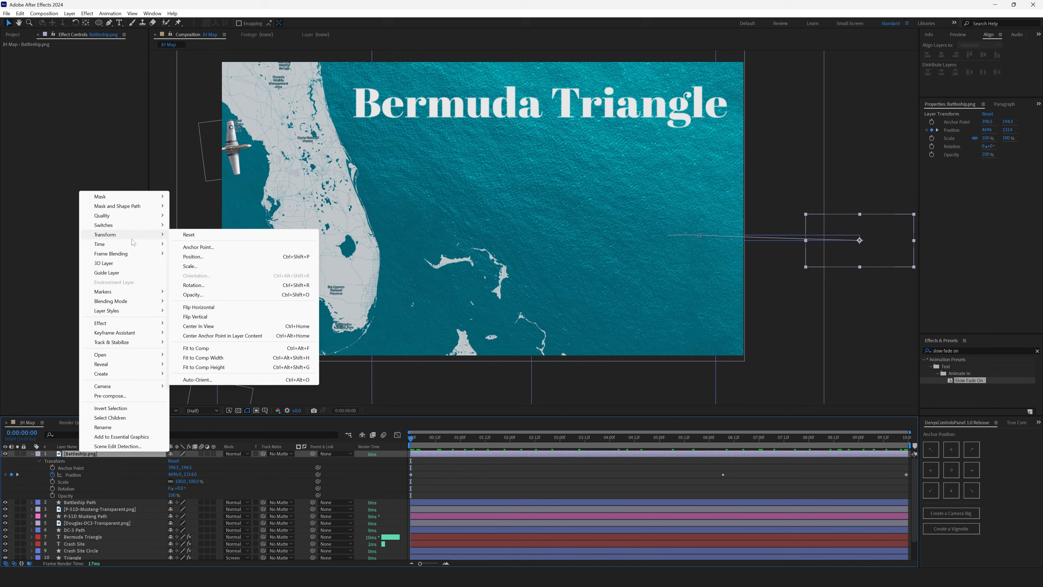
mouse_move(132, 235)
click(209, 379)
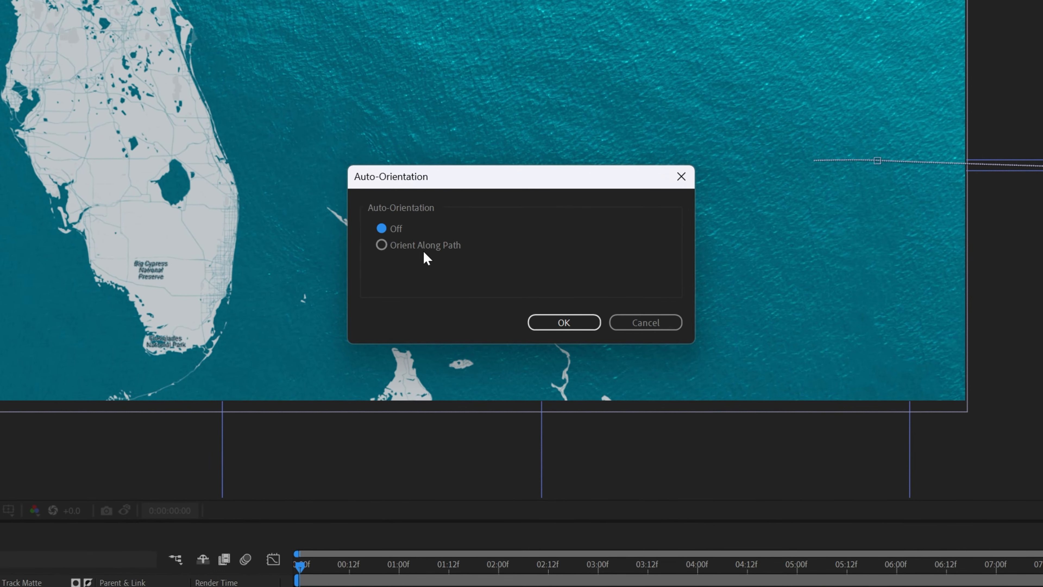
click(563, 322)
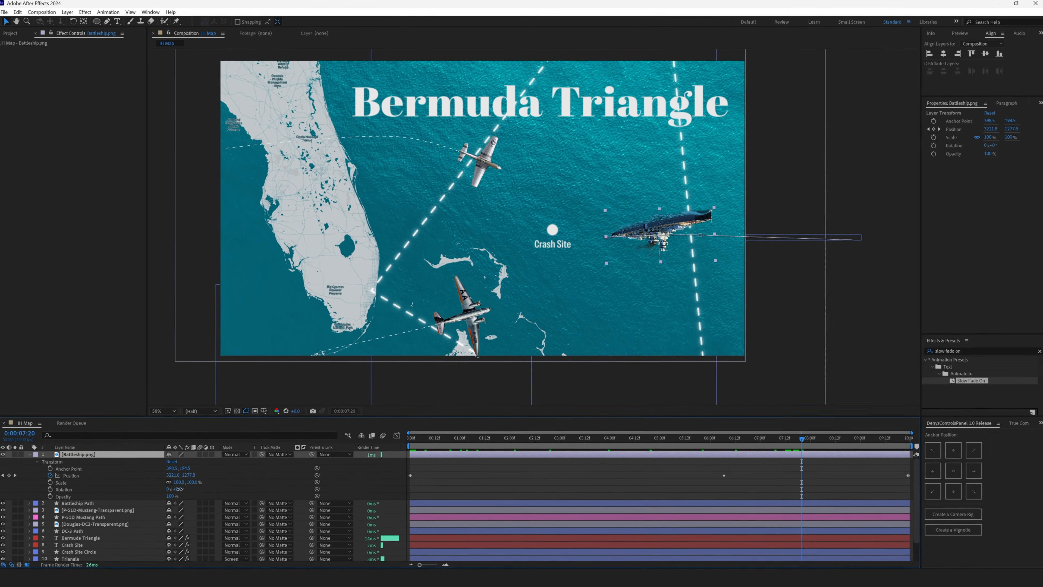
drag(183, 488, 88, 489)
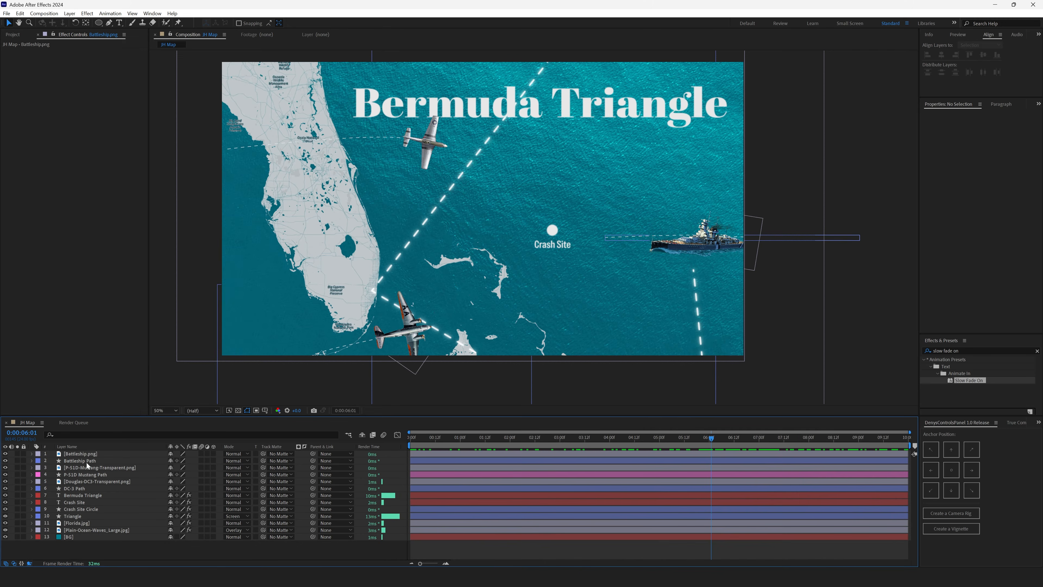
Reveal the Battleship Path layer's End keyframes and move the last one to the end of the composition.
click(88, 460)
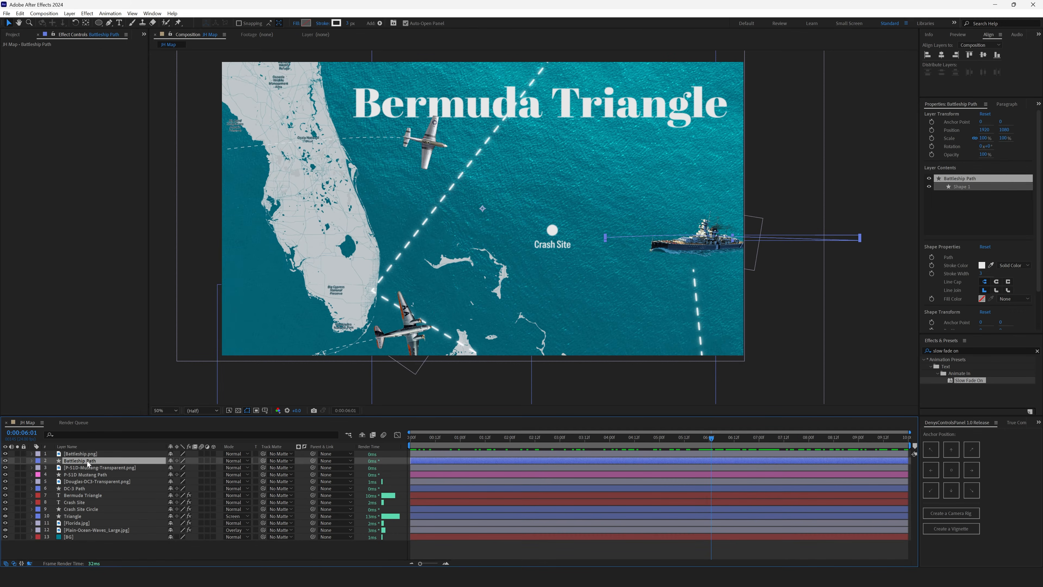
key(u)
drag(660, 467, 906, 467)
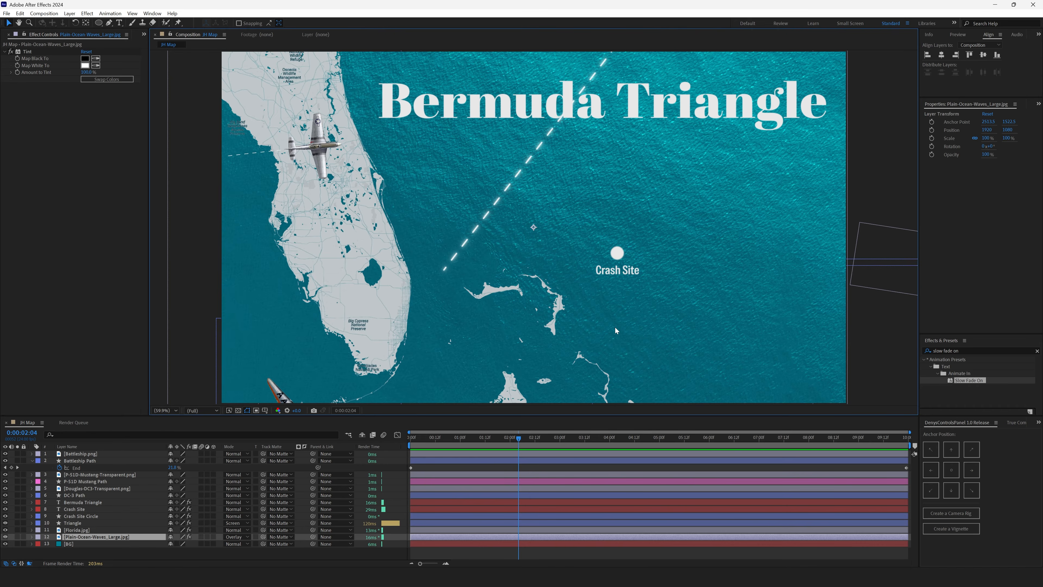
click(167, 554)
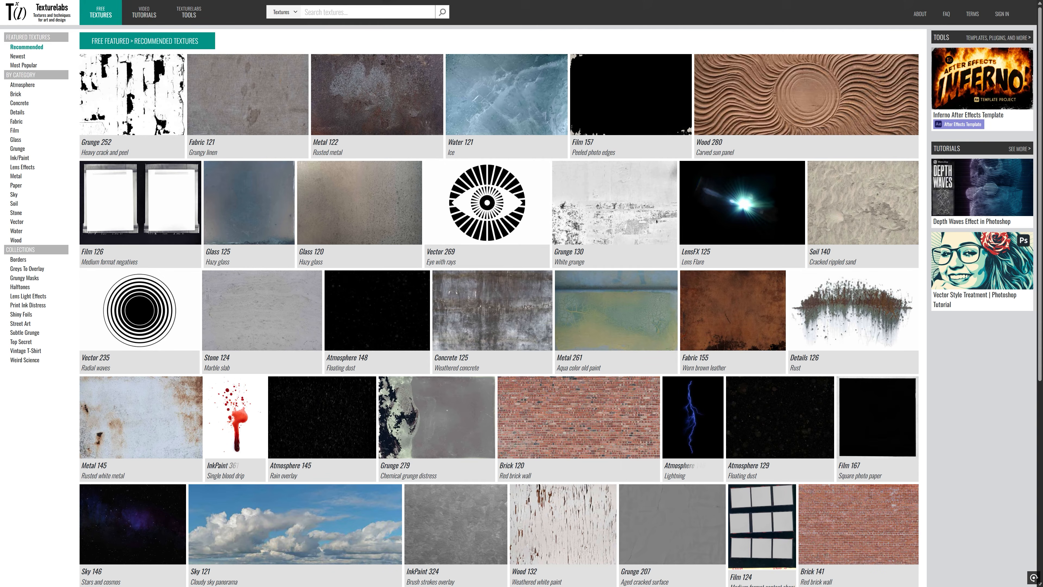
Switch to the Texturelabs website, search for "paper 375" and open the matching texture.
text(paper 375)
key(Return)
click(227, 122)
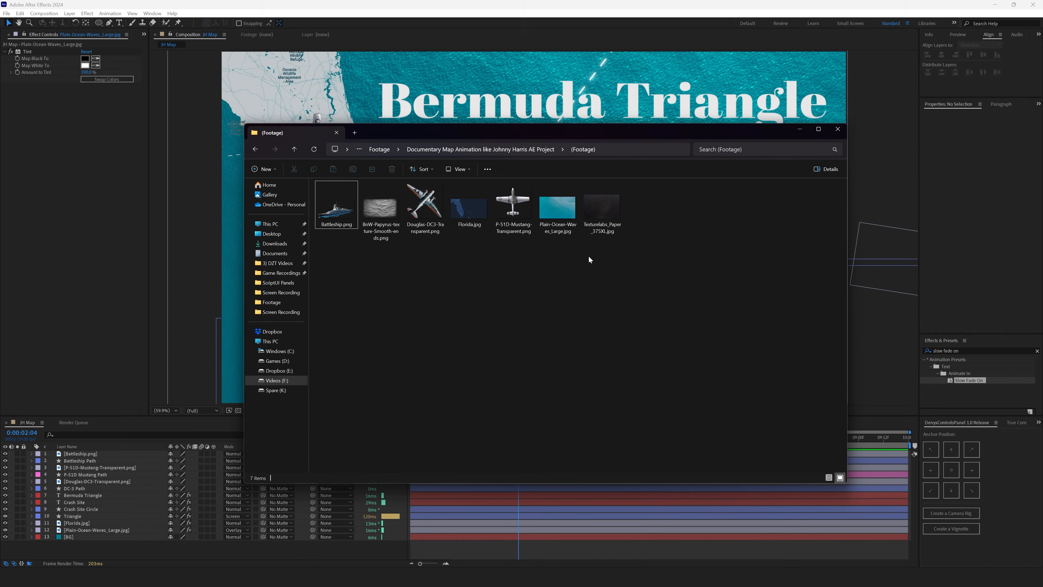
Add BnW-Papyrus-texture-Smooth-ends.png and Texturelabs_Paper_375XL.jpg from the Footage folder above all layers, with the papyrus layer uppermost and hidden.
ctrl+click(380, 207)
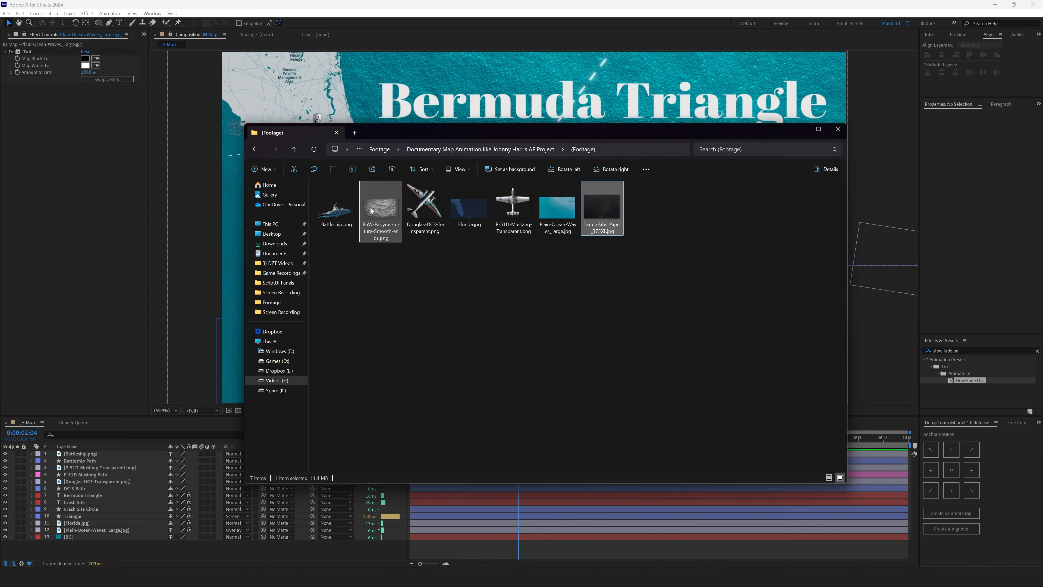
drag(606, 197, 95, 454)
drag(187, 325, 164, 347)
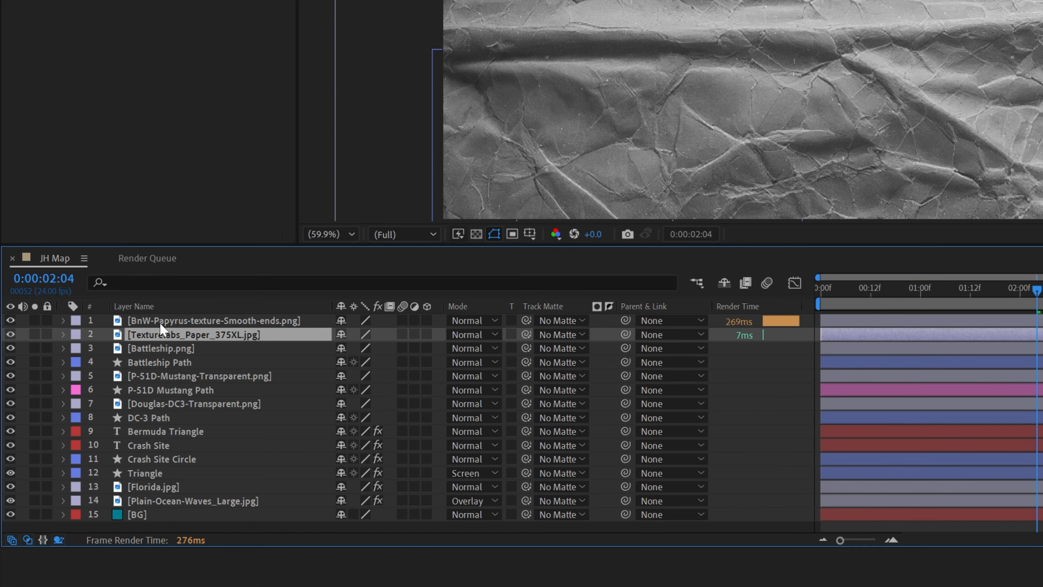
click(10, 321)
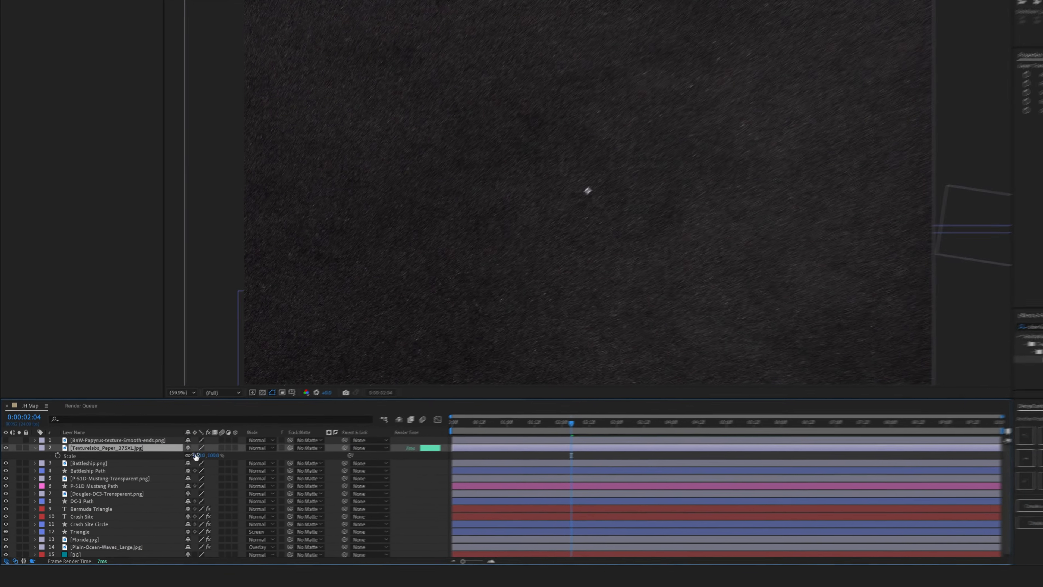
Scale the Texturelabs_Paper_375XL.jpg layer to 48.3% and set its blending mode to Overlay.
key(s)
drag(160, 466, 161, 465)
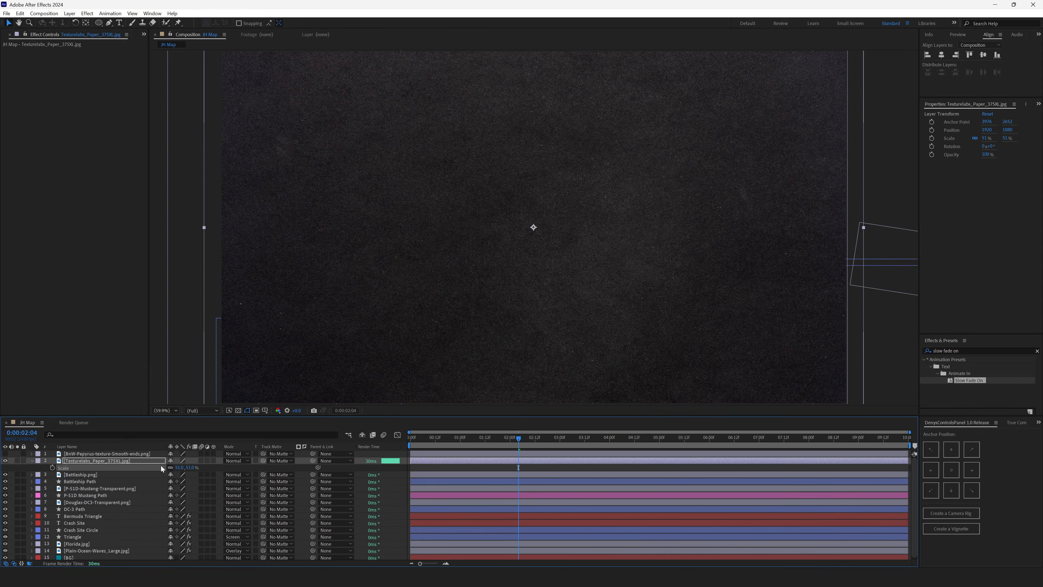
drag(160, 466, 161, 465)
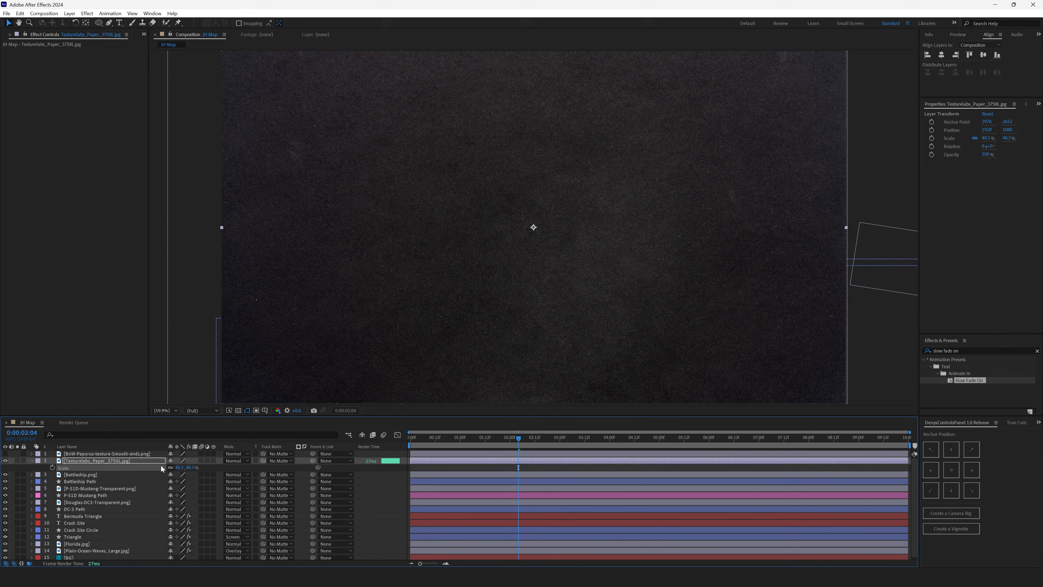
click(229, 461)
click(258, 245)
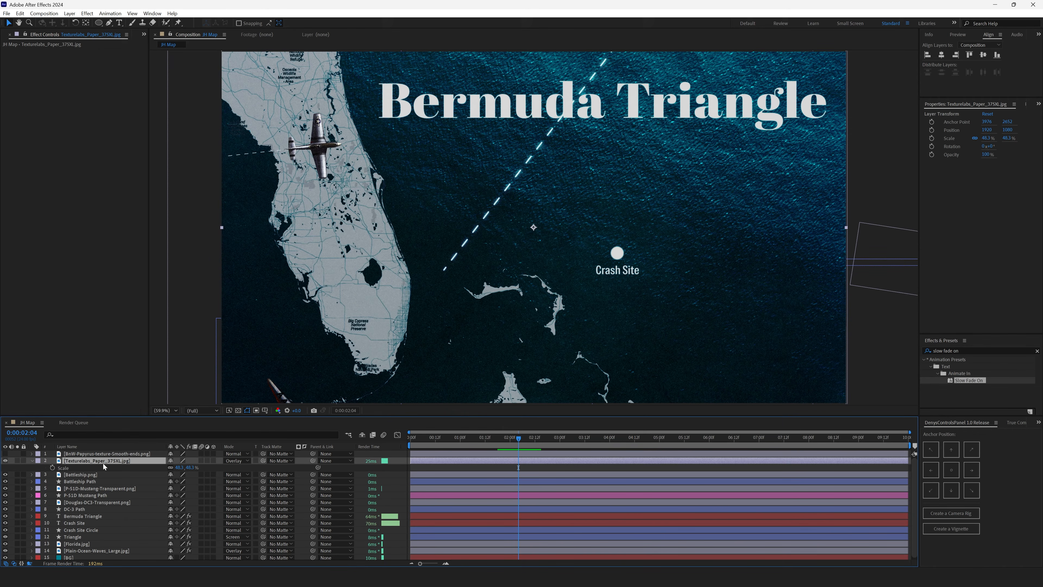
Lower the opacity of the Texturelabs_Paper_375XL.jpg layer to about 60%.
key(t)
drag(170, 468, 154, 468)
click(107, 462)
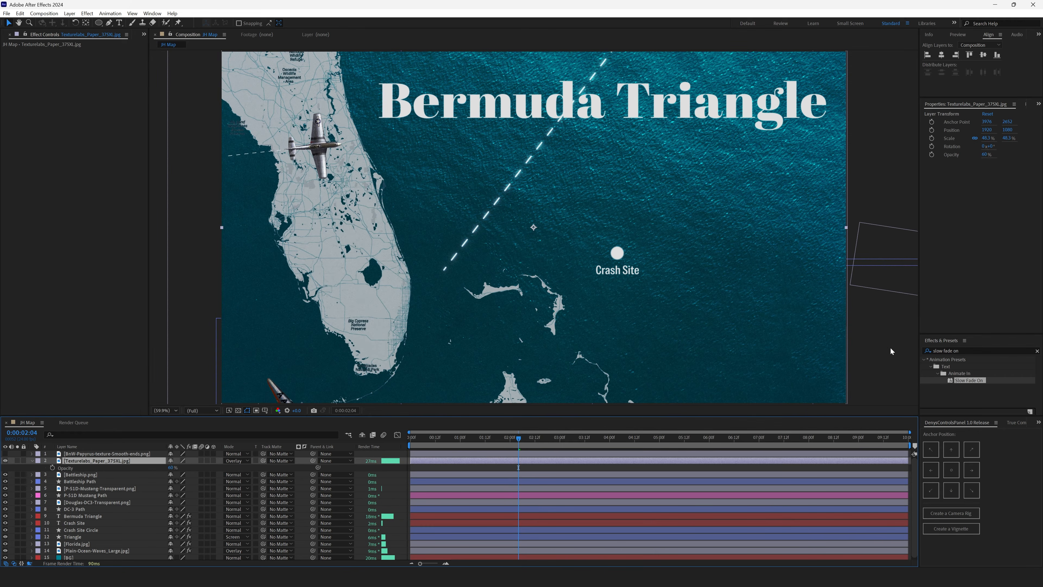
Apply Tint to the Texturelabs_Paper_375XL.jpg layer with black mapped to #4F737F, and set the layer's opacity to 100%.
click(970, 348)
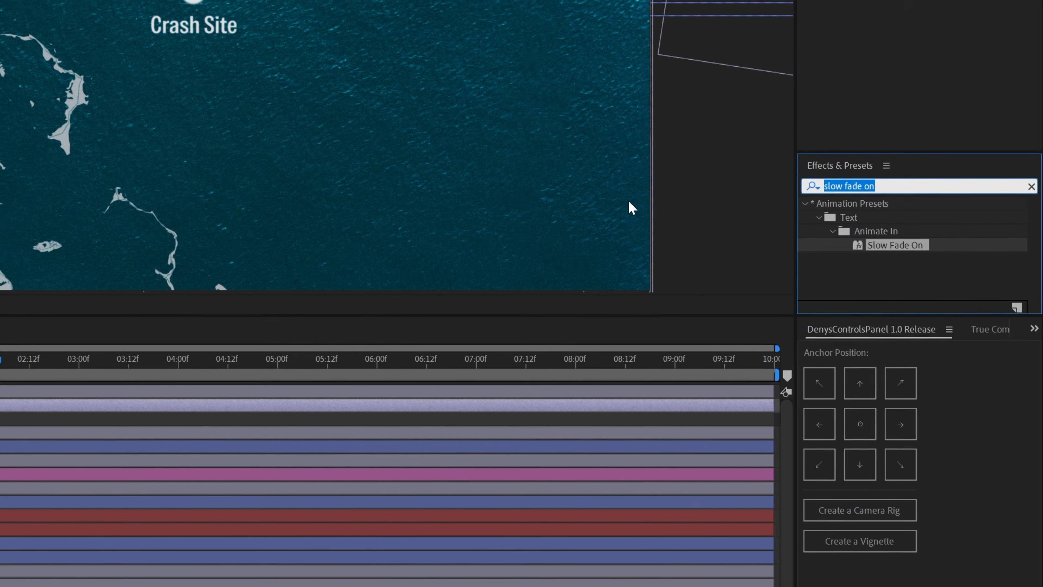
text(tint)
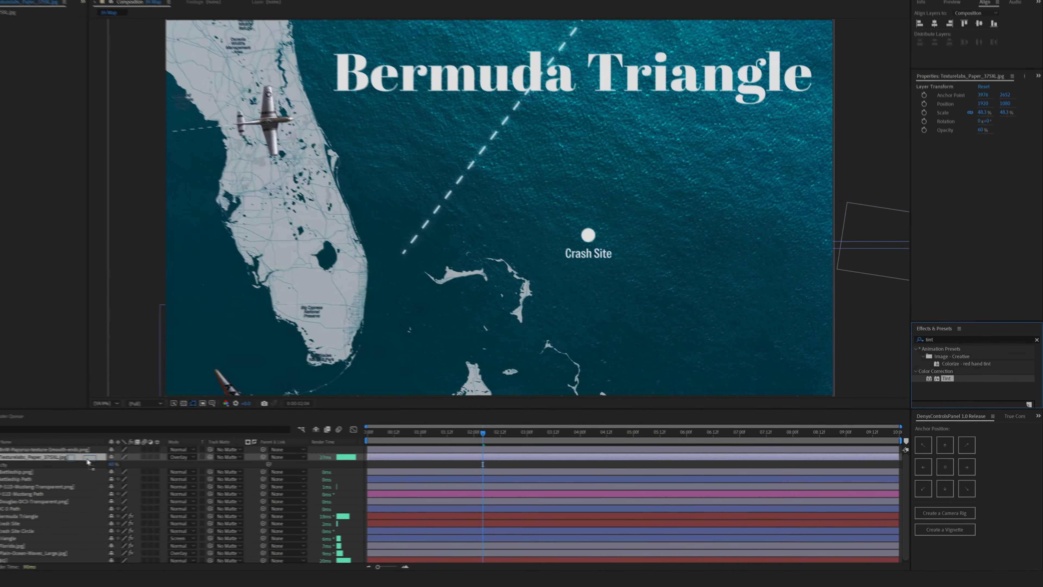
drag(87, 463, 77, 459)
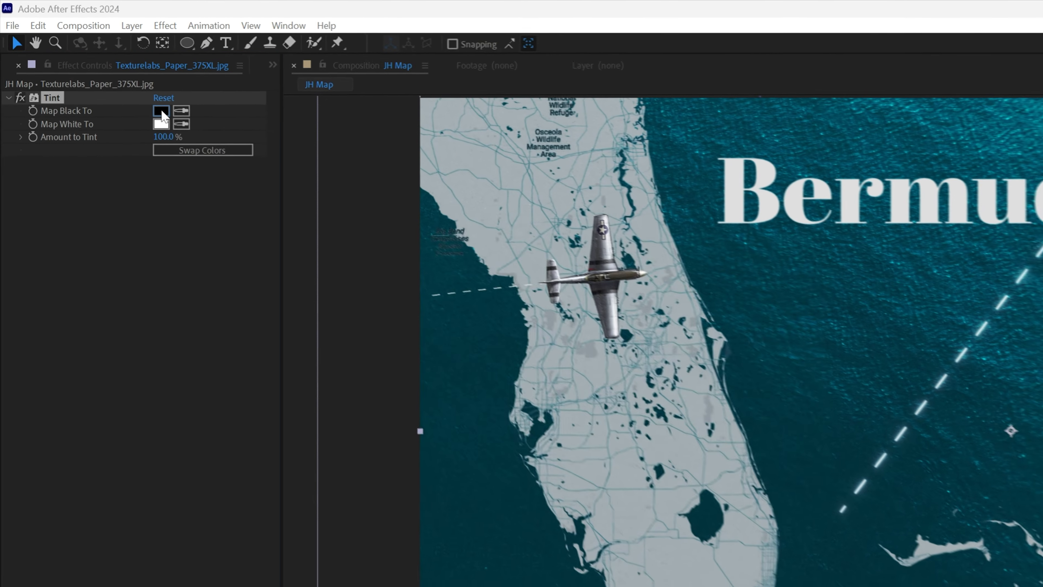
click(85, 59)
text(4F737F)
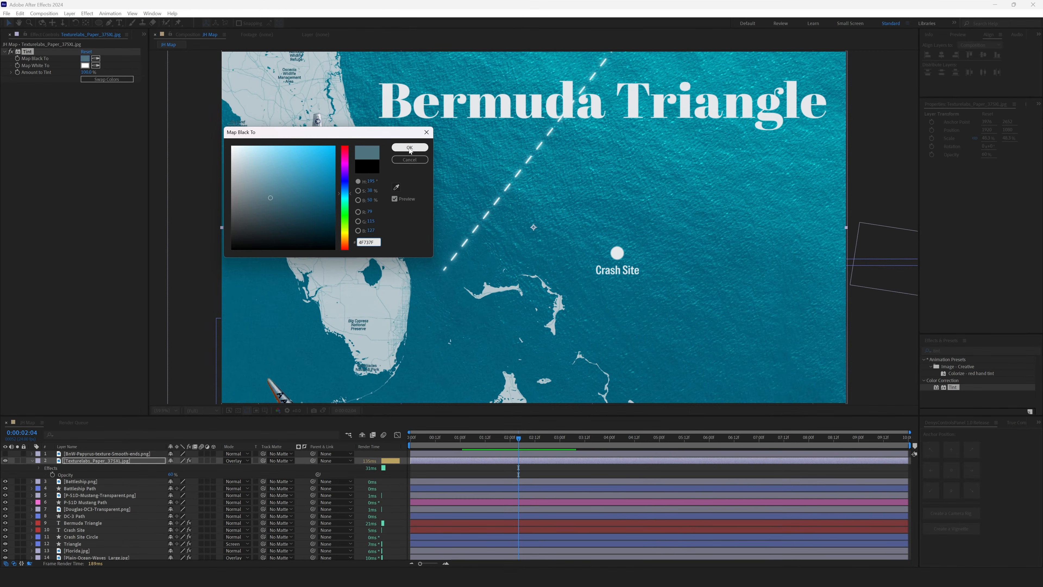
click(819, 295)
drag(172, 475, 240, 474)
click(219, 470)
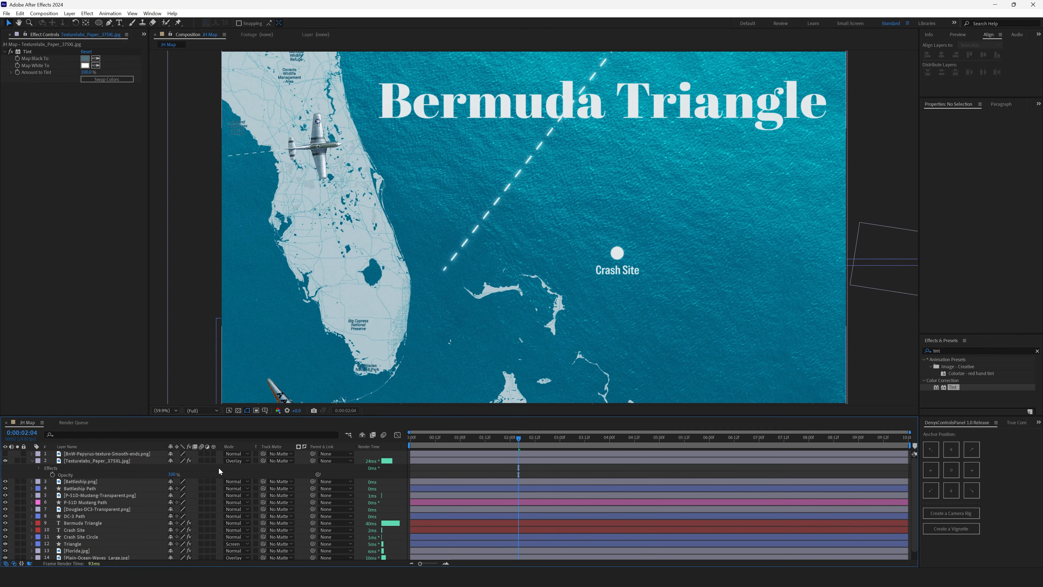
Show the BnW-Papyrus-texture-Smooth-ends.png layer, blend it with Overlay and lower its opacity to about 17%.
click(104, 453)
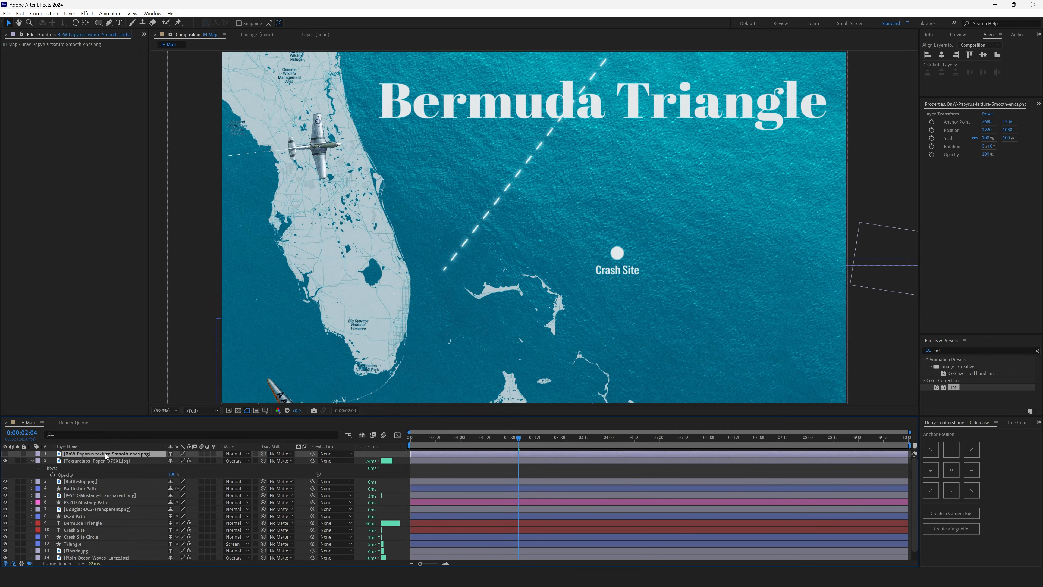
click(5, 454)
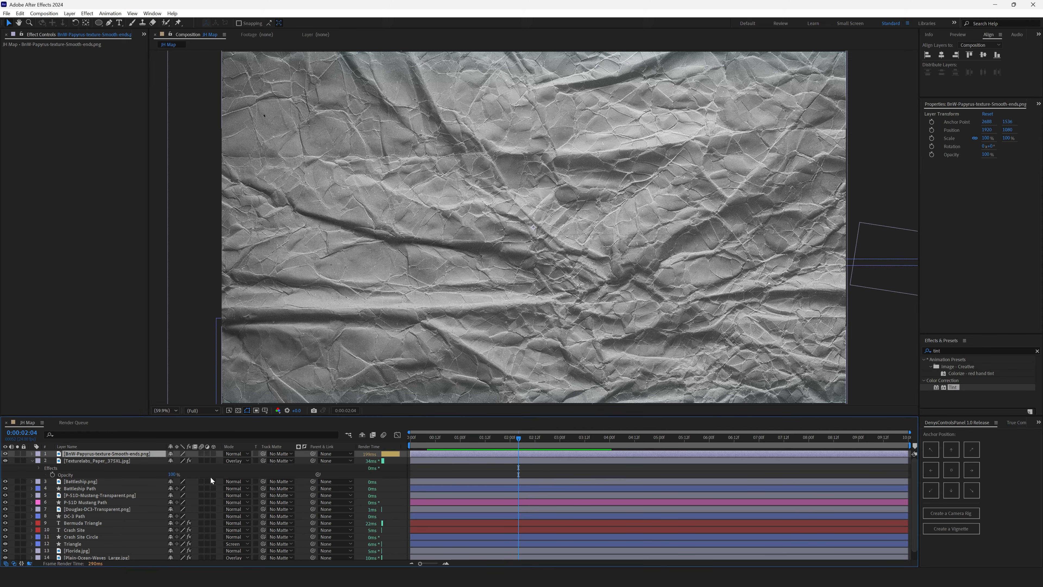
click(228, 454)
click(255, 234)
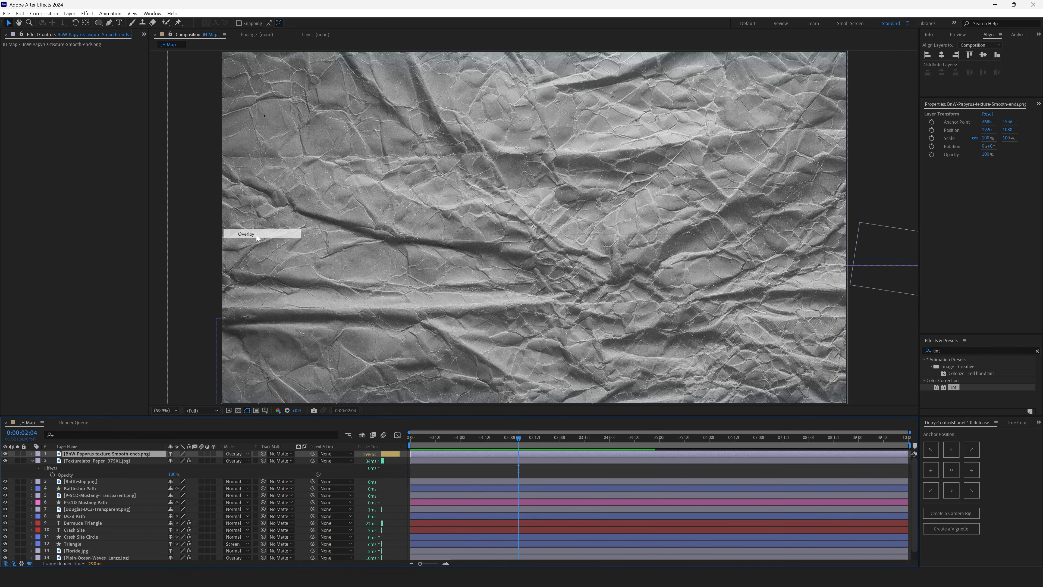
key(t)
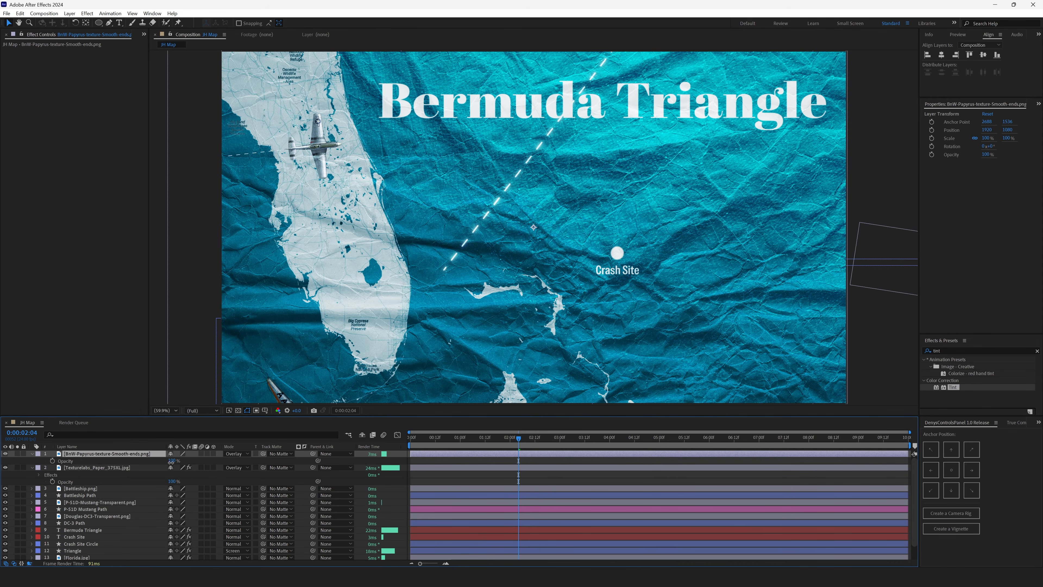
drag(171, 461, 135, 461)
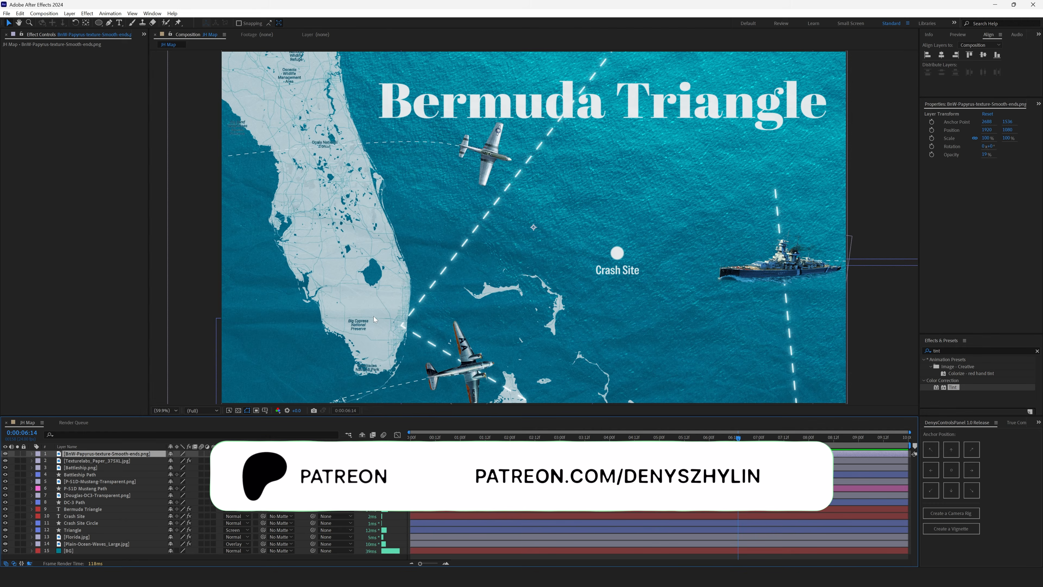
Create a vignette layer over the map and pull the middle of its RGB curve down to darken the edges.
click(395, 482)
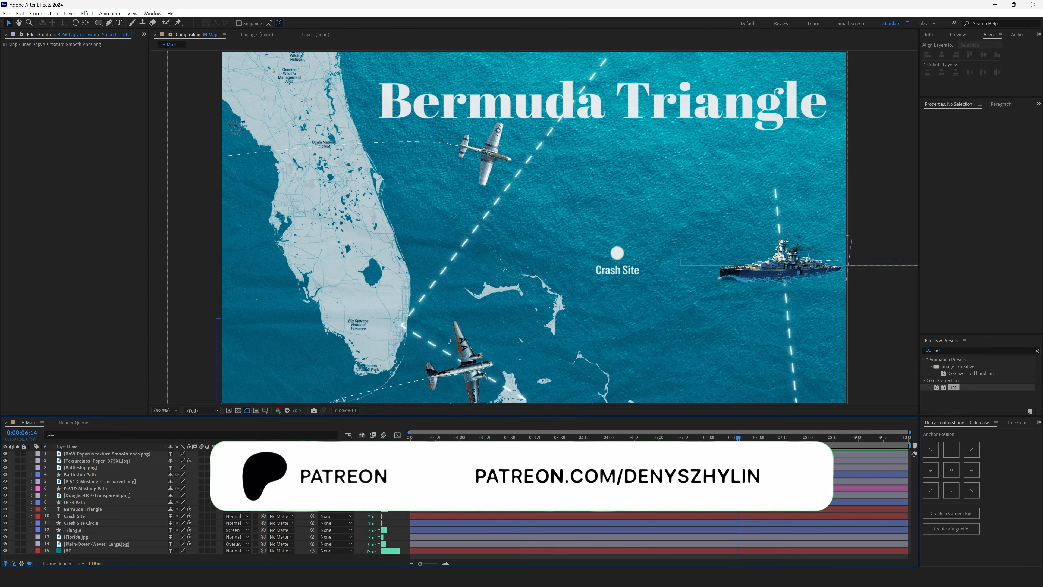
click(942, 532)
drag(69, 134, 80, 150)
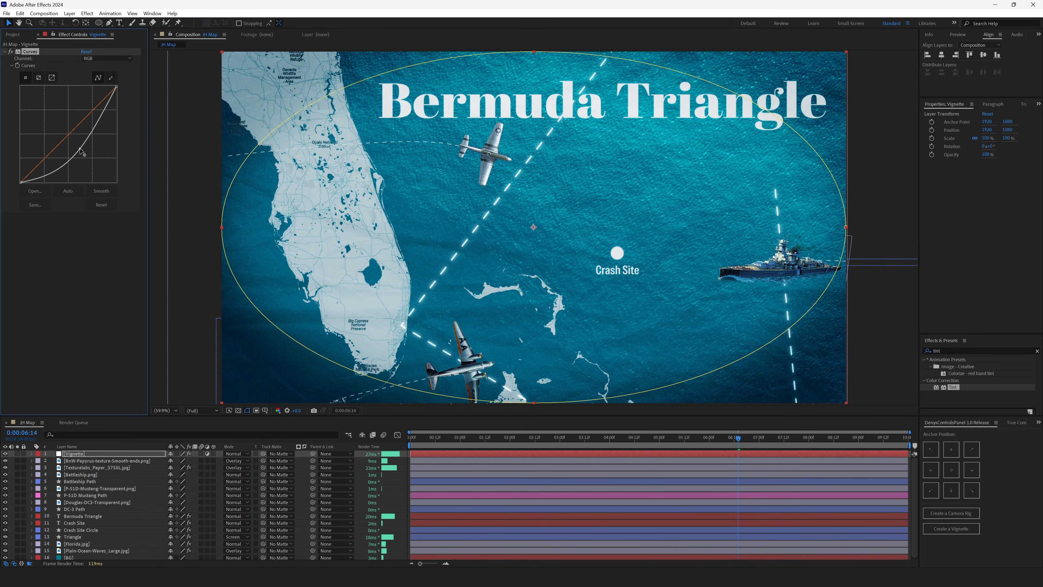
Flatten the vignette's elliptical mask by moving its top and bottom points inward.
drag(534, 52, 524, 112)
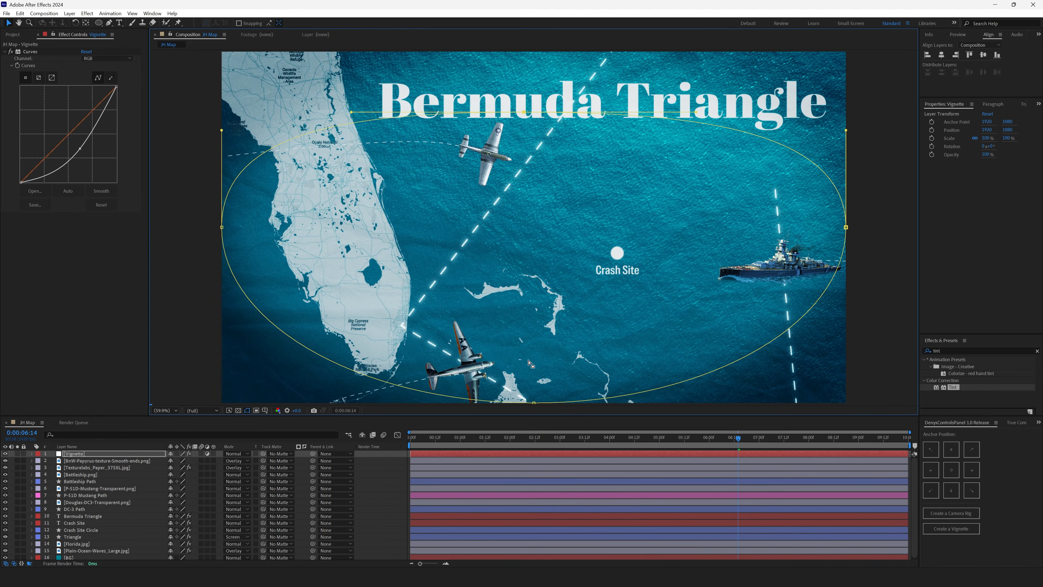
drag(534, 403, 533, 361)
key(ctrl+shift+a)
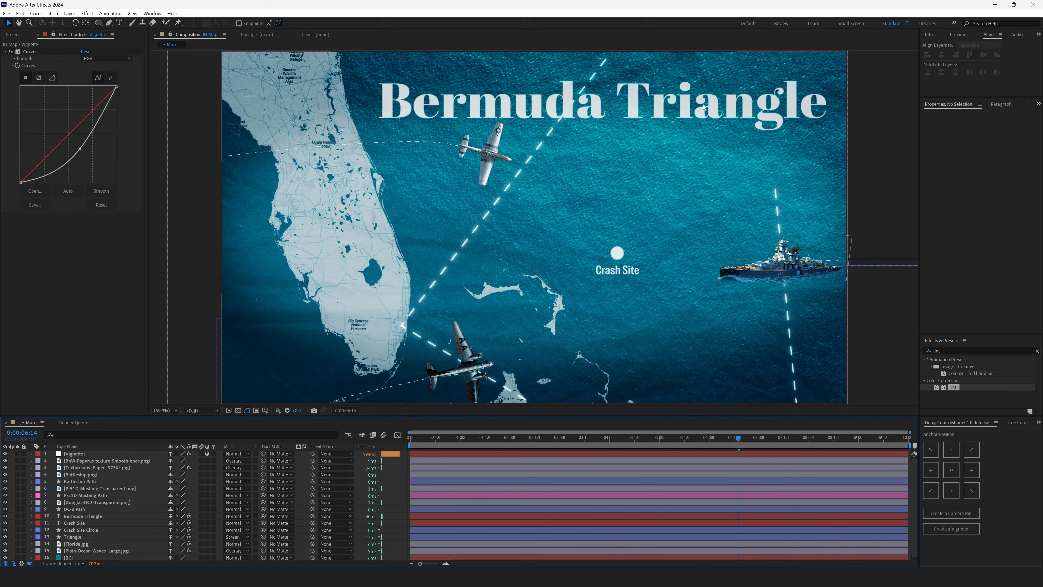
Set the Vignette layer's Mask 1 feather to 422 pixels.
click(89, 454)
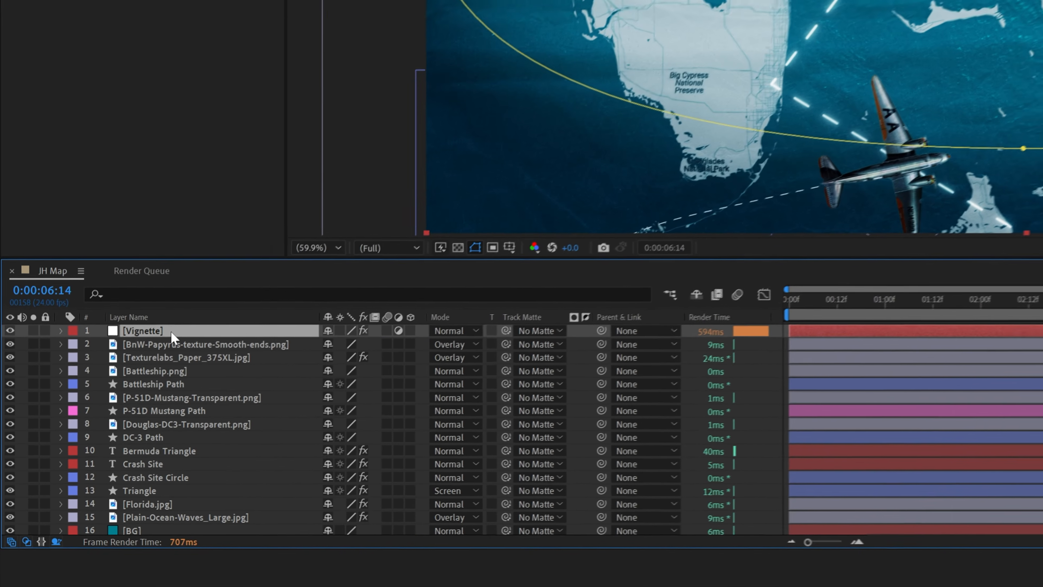
key(f)
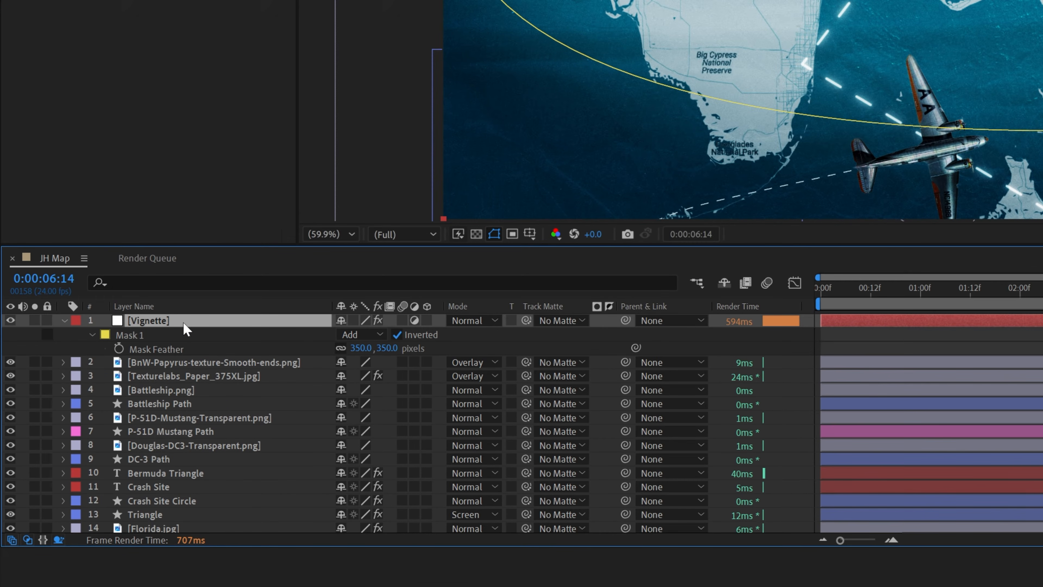
drag(363, 350, 422, 350)
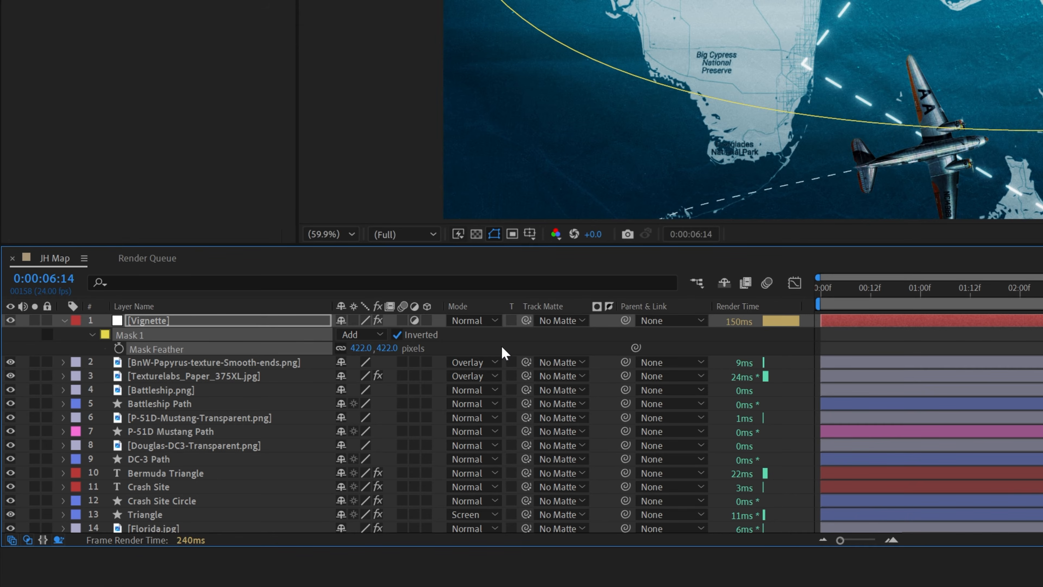
click(502, 348)
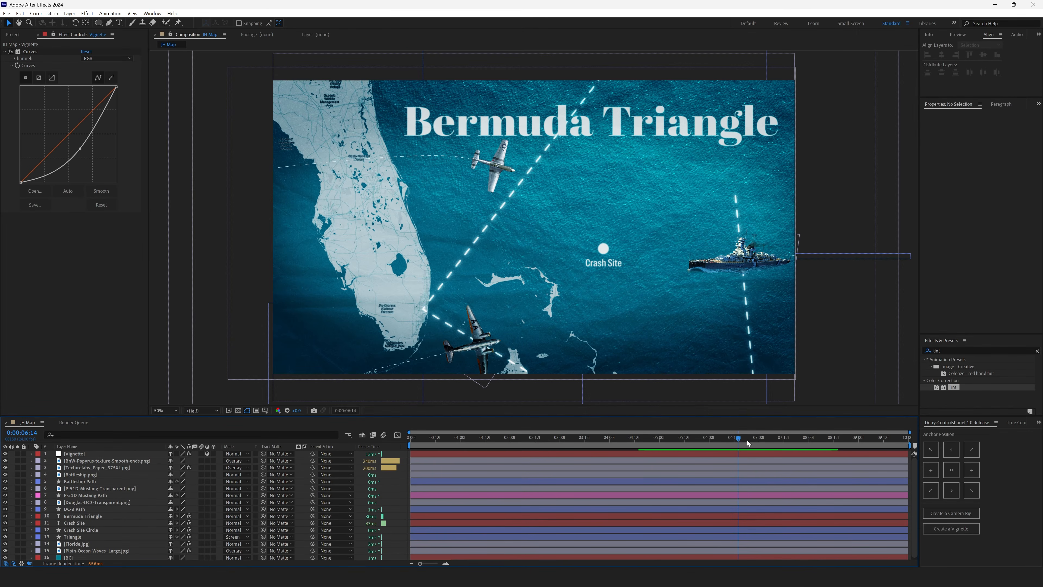
Move the playhead to 0:00:08:17 and examine the dashed path behind the P-51D Mustang up close.
drag(747, 440, 844, 443)
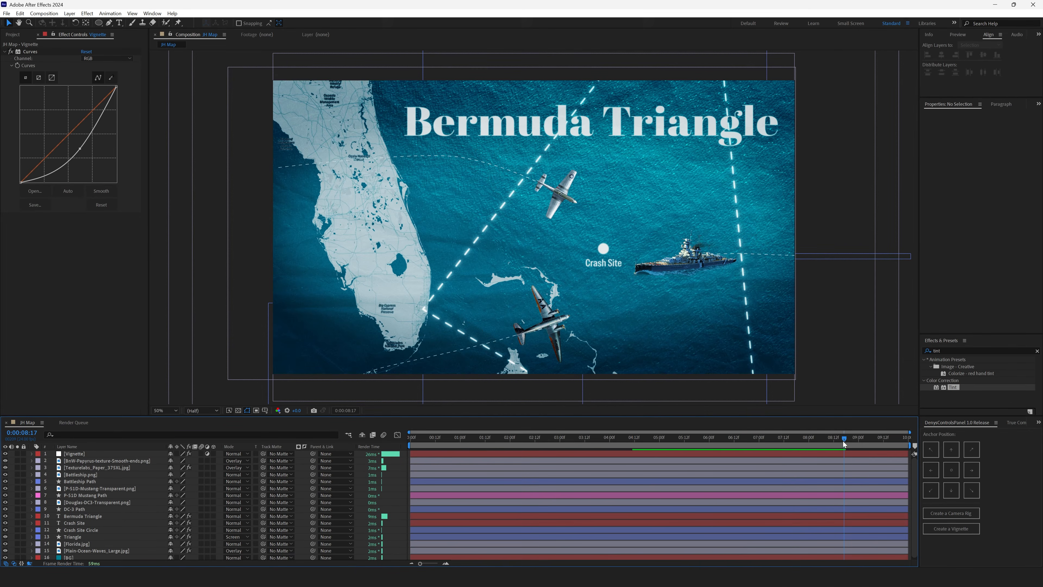
key(slash)
scroll(458, 119, up, 1)
drag(464, 117, 544, 330)
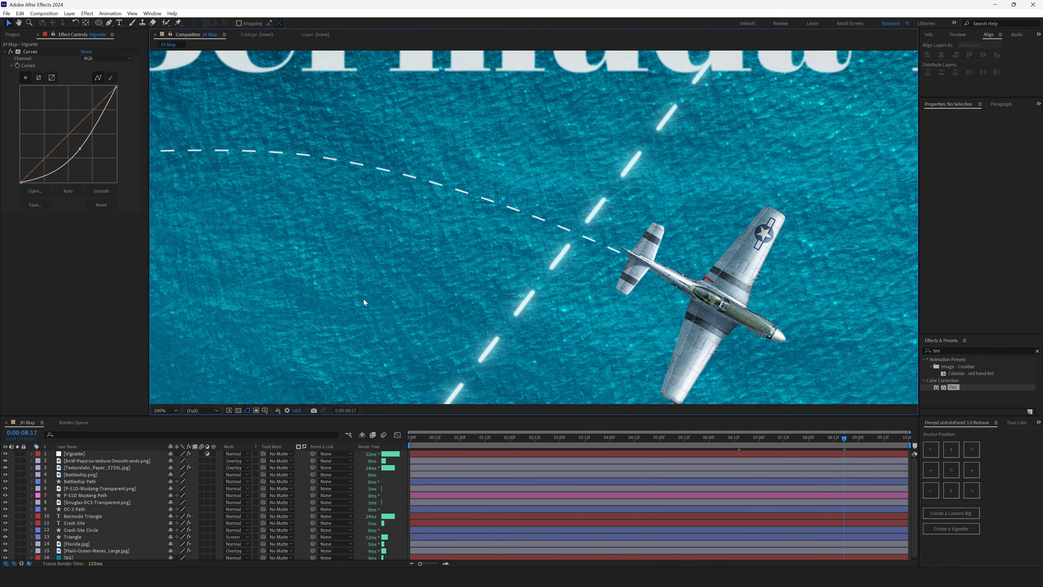
Apply Fast Box Blur with a blur radius of 0.5 to the DC-3 Path layer and set its stroke width to 4 px.
click(91, 507)
scroll(405, 282, down, 10)
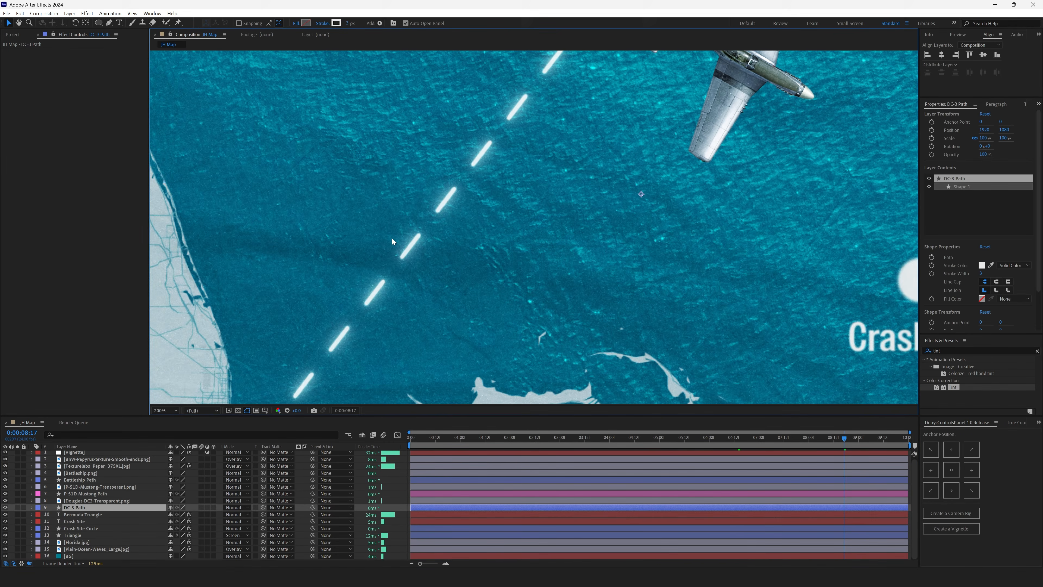
scroll(498, 168, down, 5)
scroll(498, 168, left, 4)
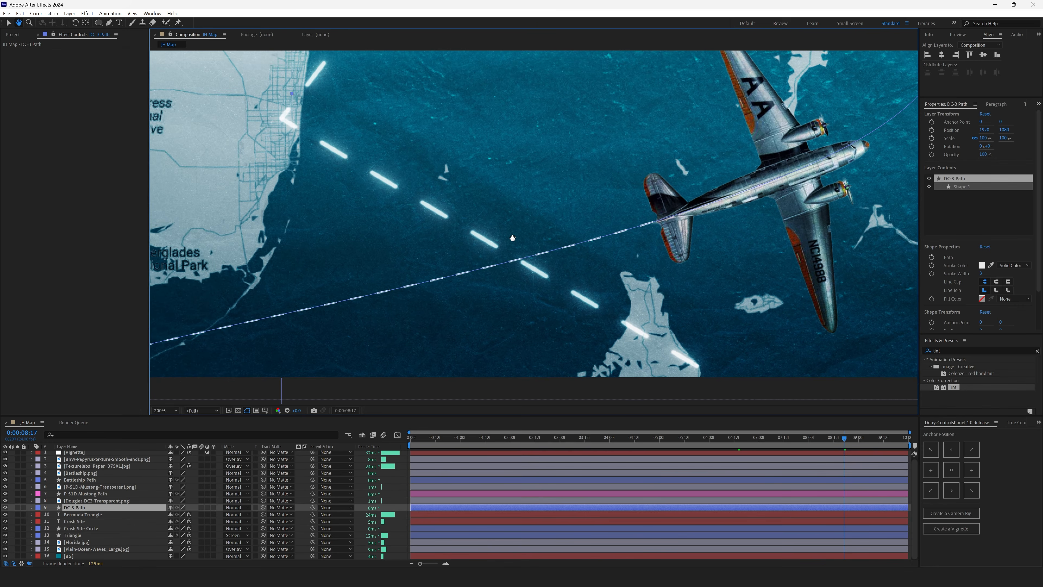
click(966, 352)
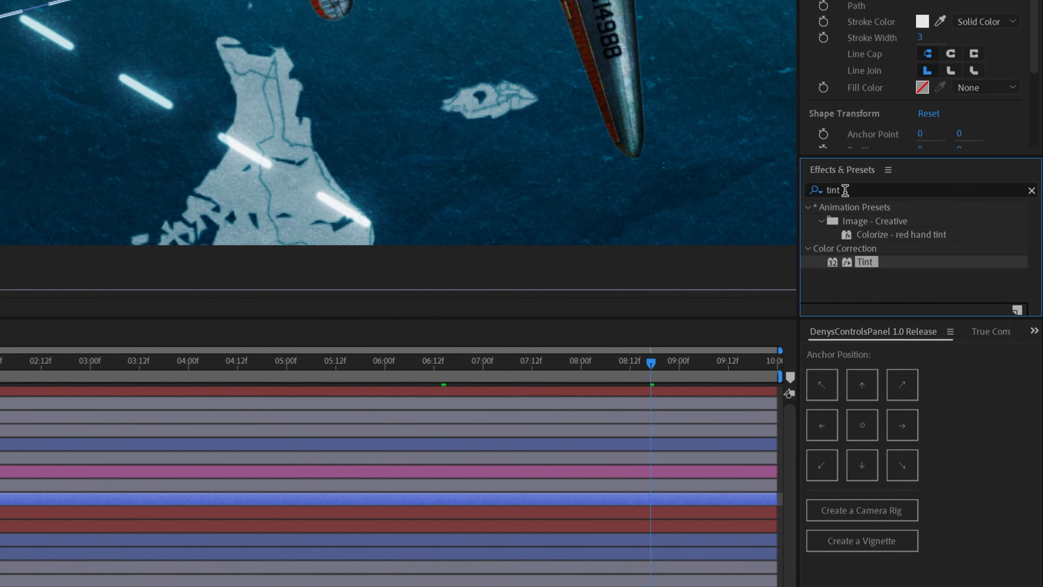
text(fast)
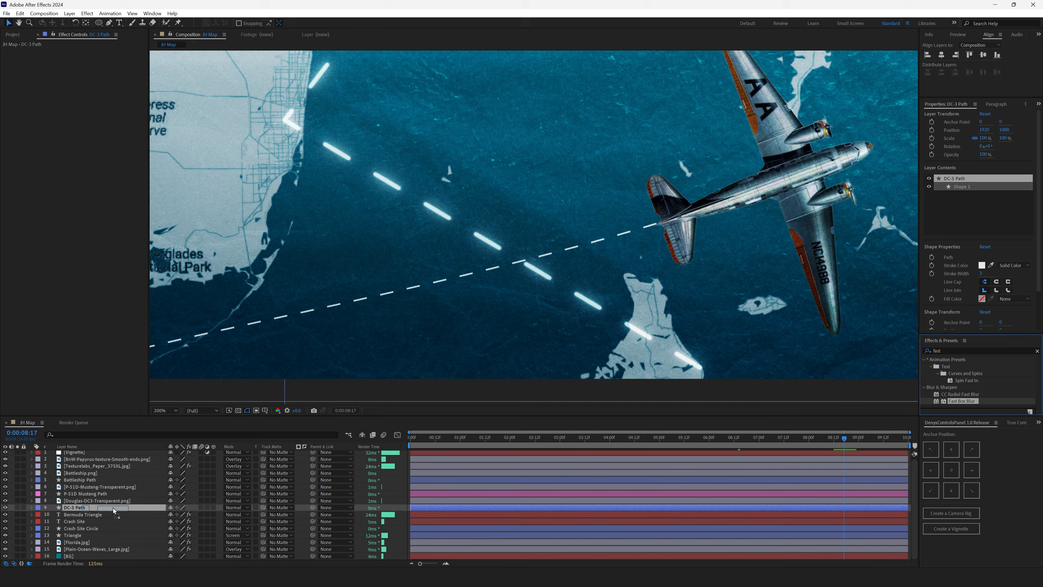
drag(112, 508, 113, 508)
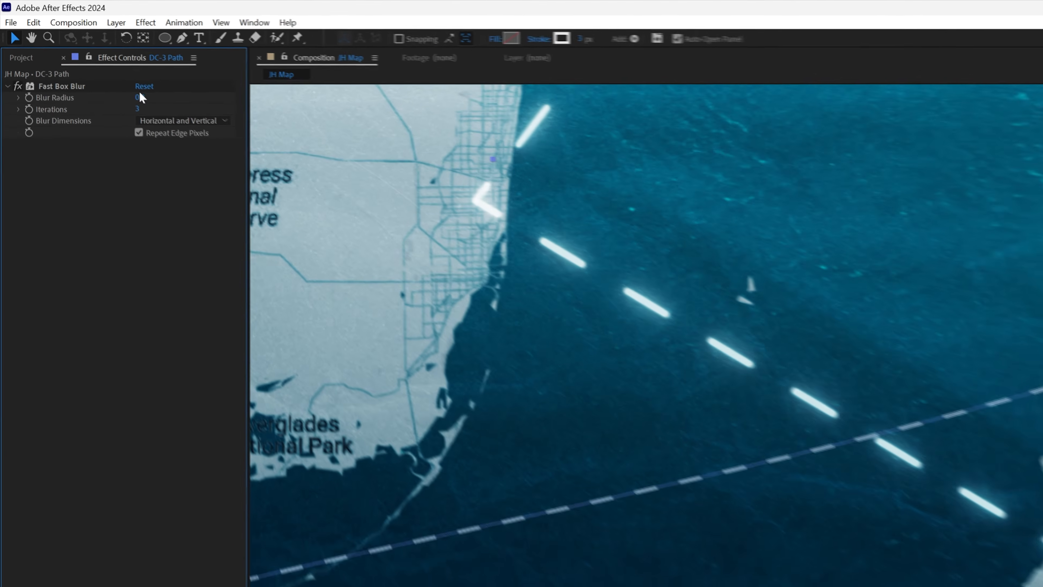
click(140, 97)
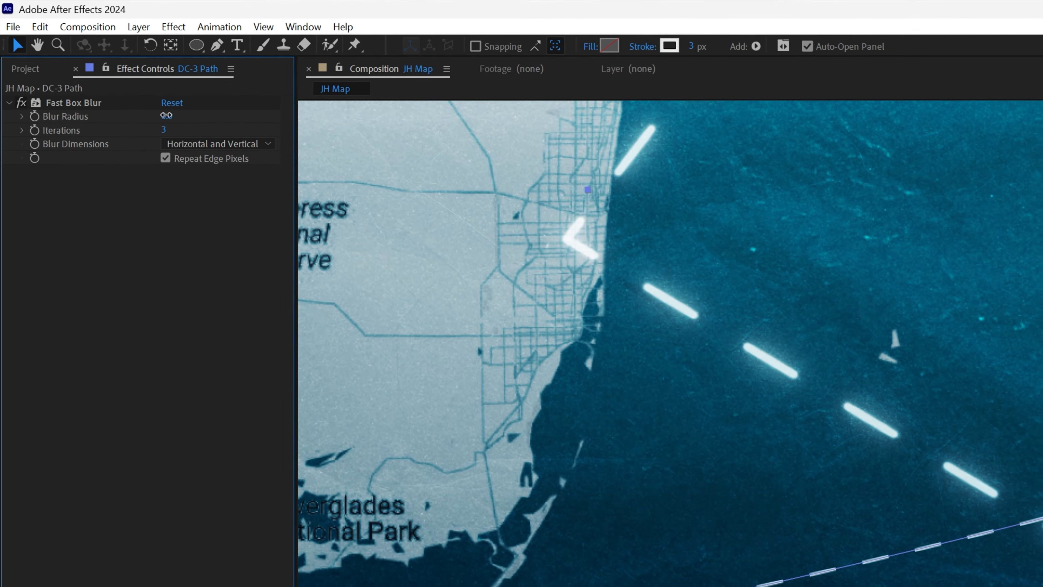
text(0.5)
key(Return)
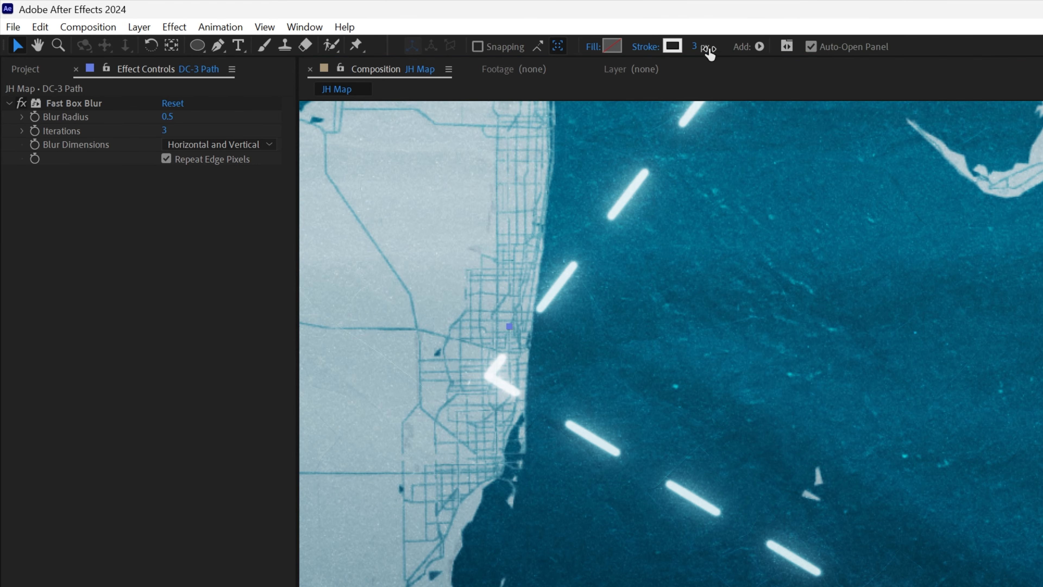
click(697, 43)
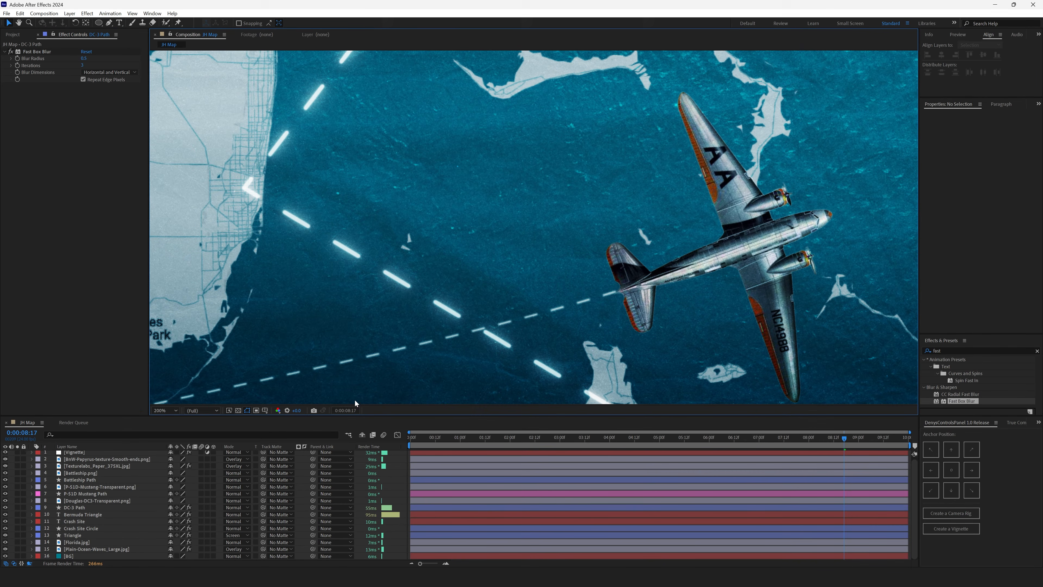
Copy the Fast Box Blur effect from the DC-3 Path layer to the P-51D Mustang Path and Battleship Path layers.
click(77, 510)
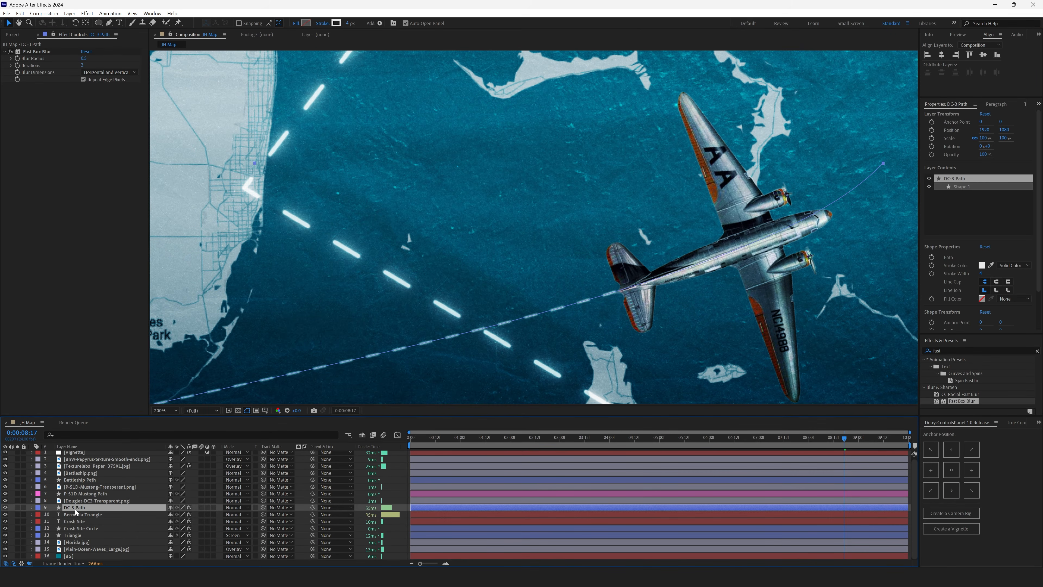
click(32, 51)
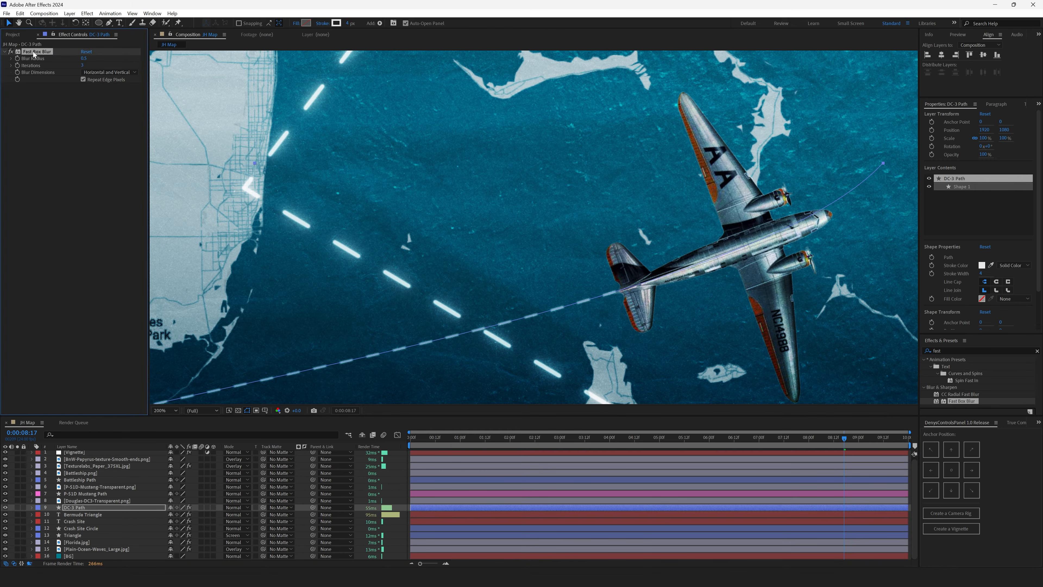
click(85, 494)
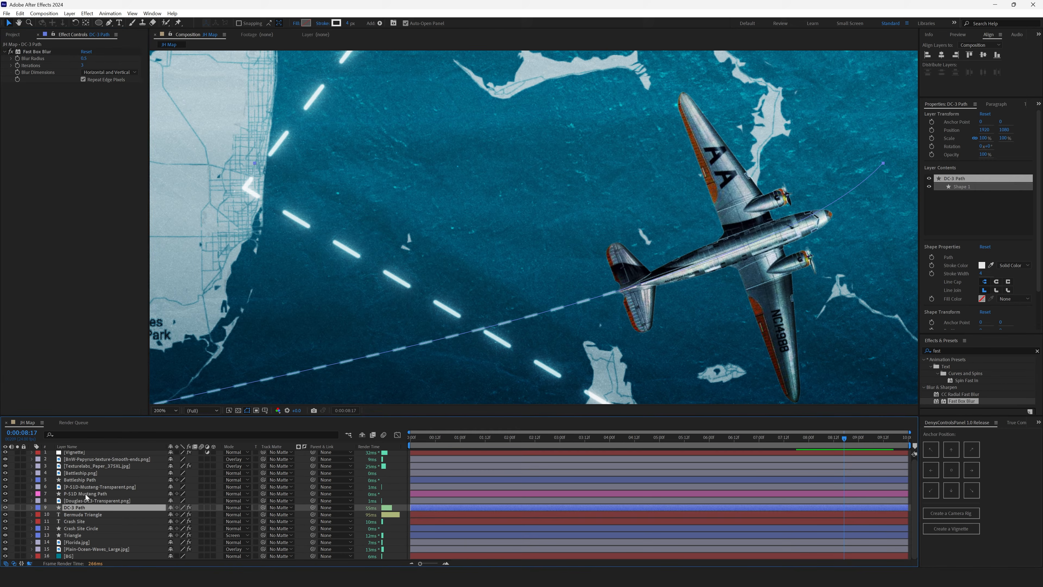
ctrl+click(80, 480)
key(ctrl+v)
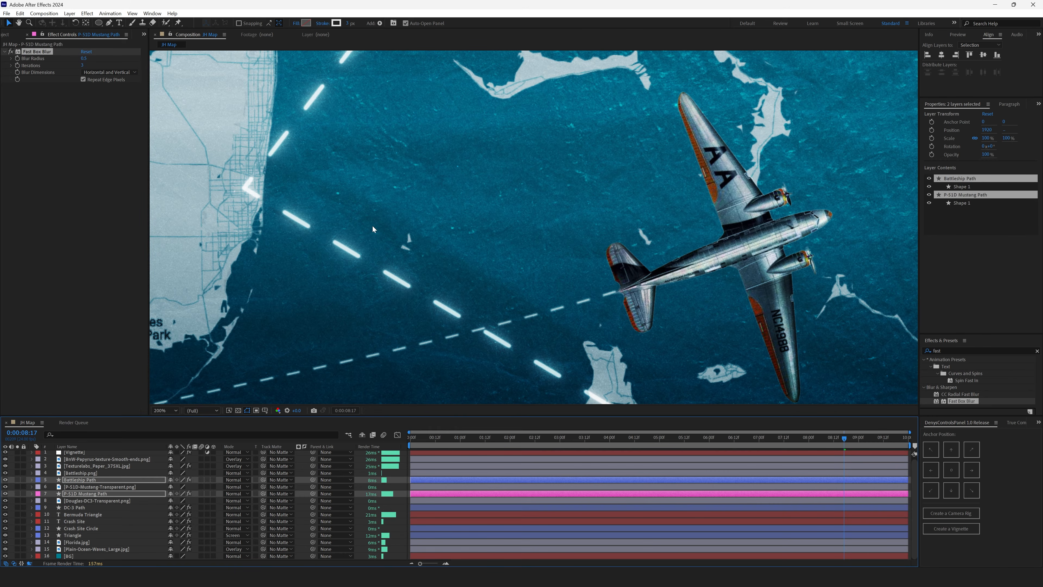
Set the stroke width of the P-51D Mustang Path and Battleship Path layers to 4 px.
click(102, 494)
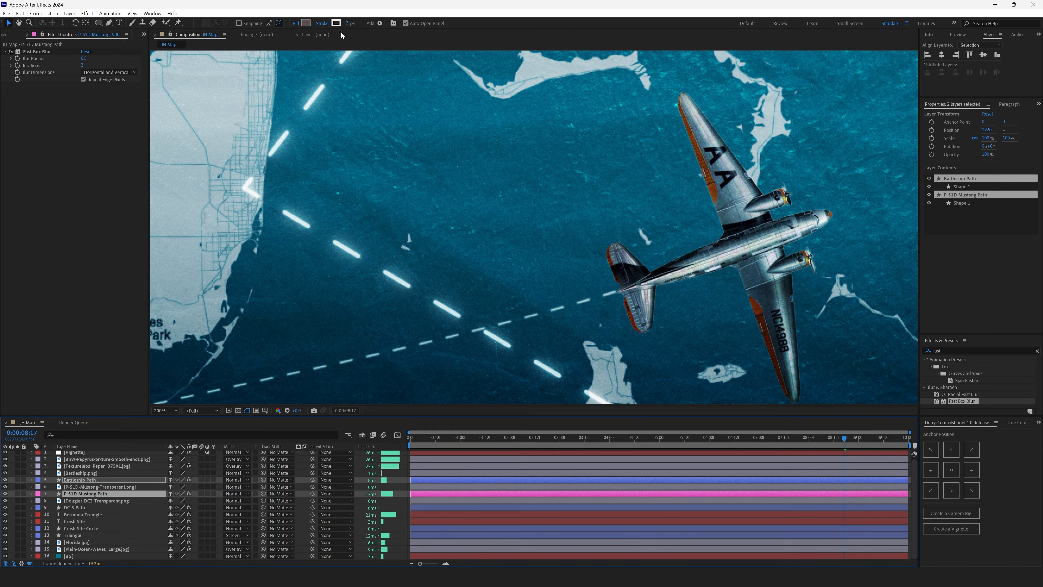
click(349, 23)
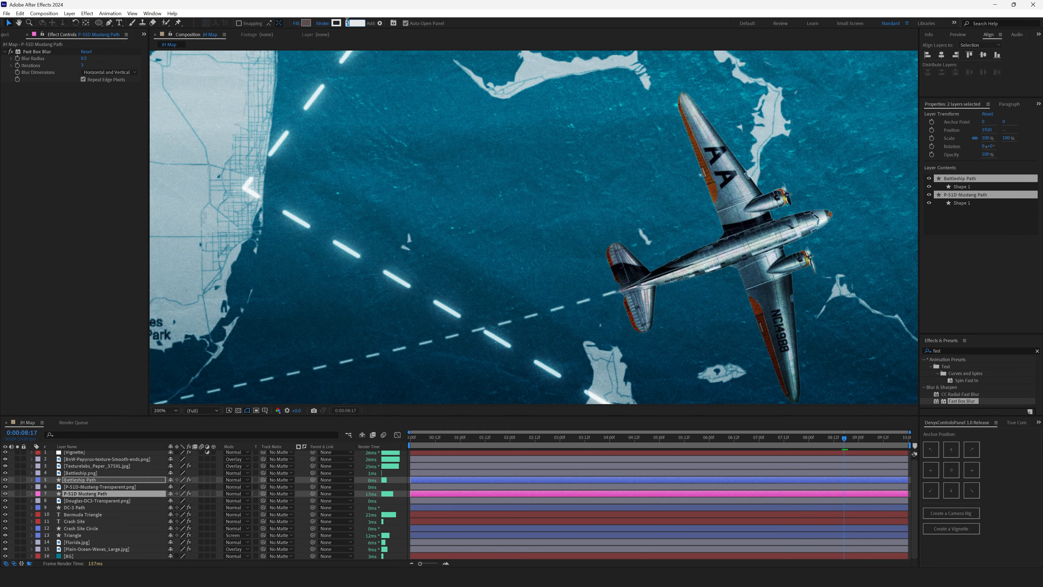
click(107, 460)
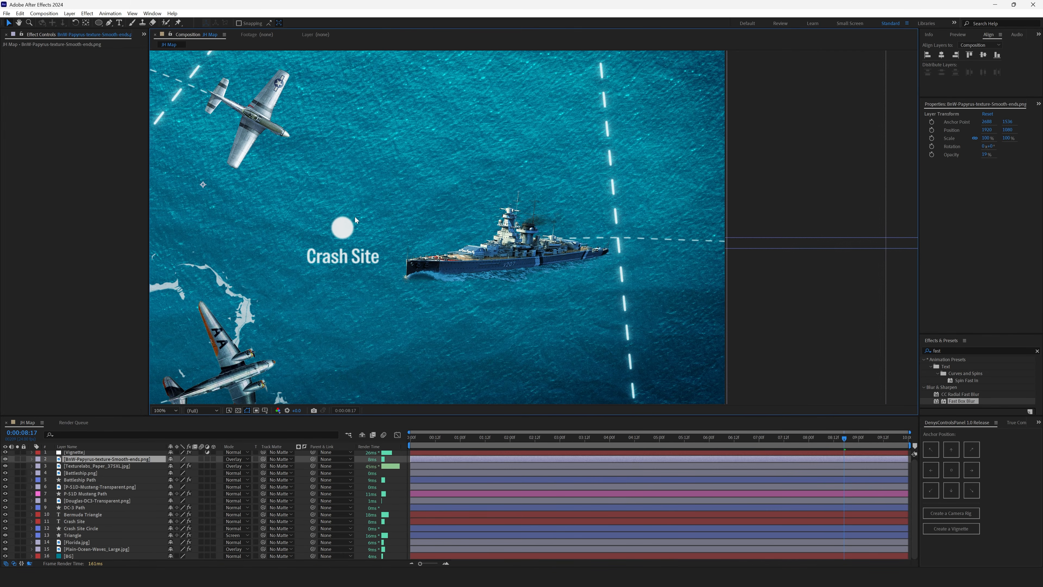
Paste the copied Fast Box Blur effect onto the Douglas-DC3-Transparent.png layer.
drag(355, 217, 536, 176)
drag(515, 210, 519, 229)
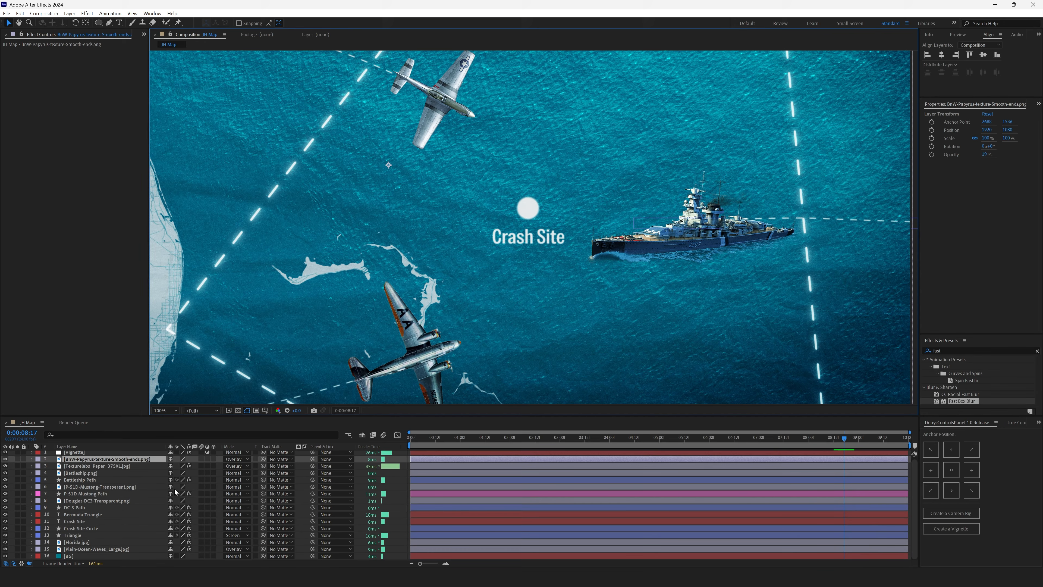
click(96, 500)
drag(429, 328, 438, 271)
key(ctrl+v)
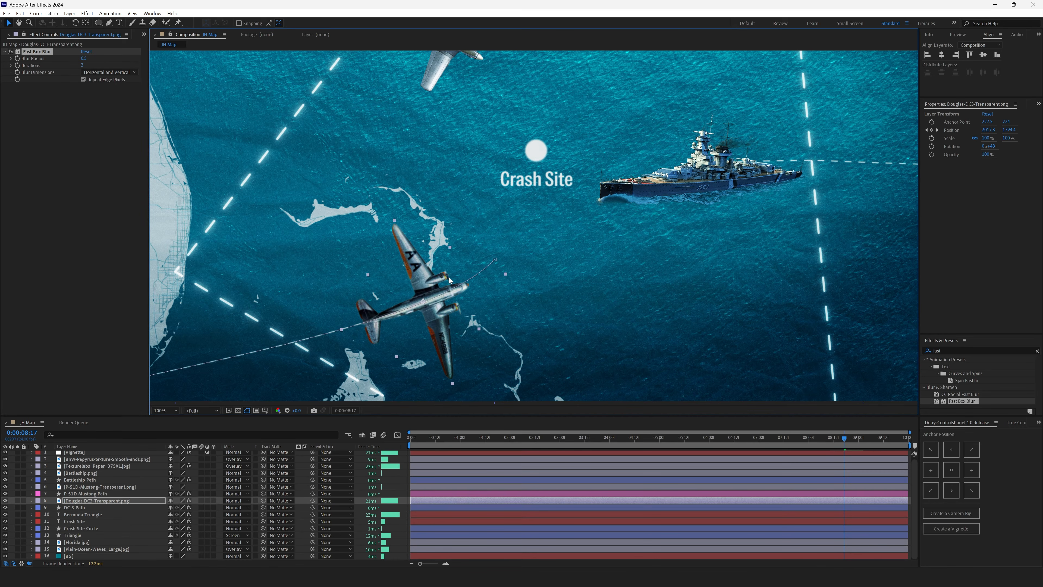
Paste the Fast Box Blur effect onto the P-51D-Mustang-Transparent.png and Battleship.png layers and inspect the map in an enlarged view.
drag(574, 232, 486, 326)
click(87, 494)
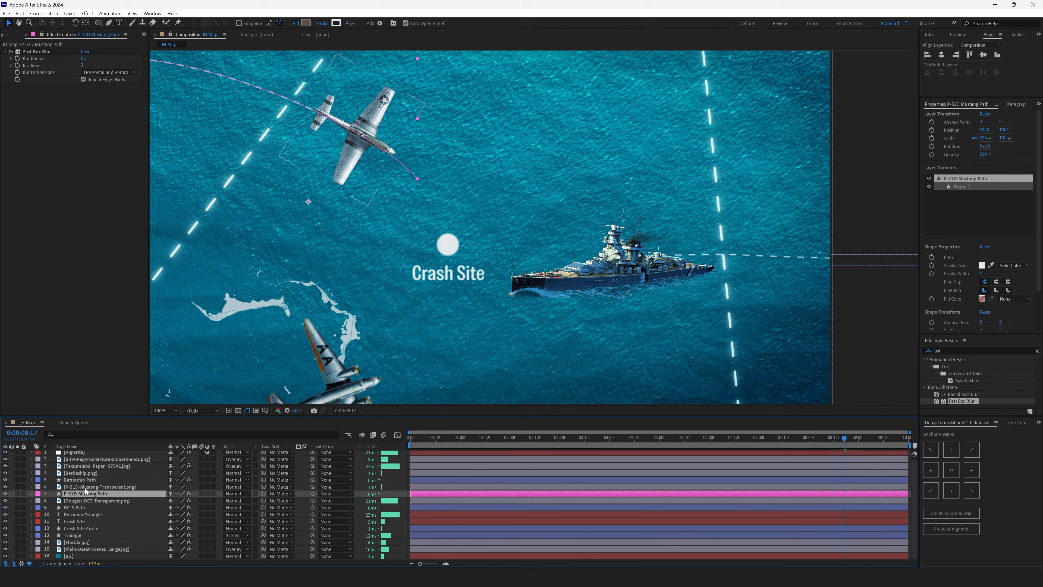
click(87, 488)
ctrl+click(82, 475)
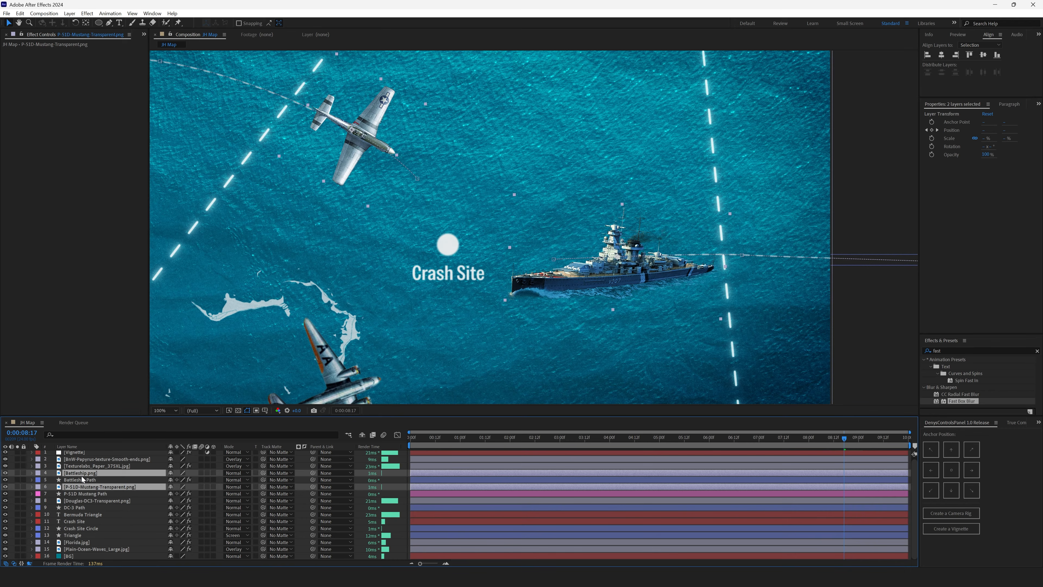
key(ctrl+v)
key(F2)
key(grave)
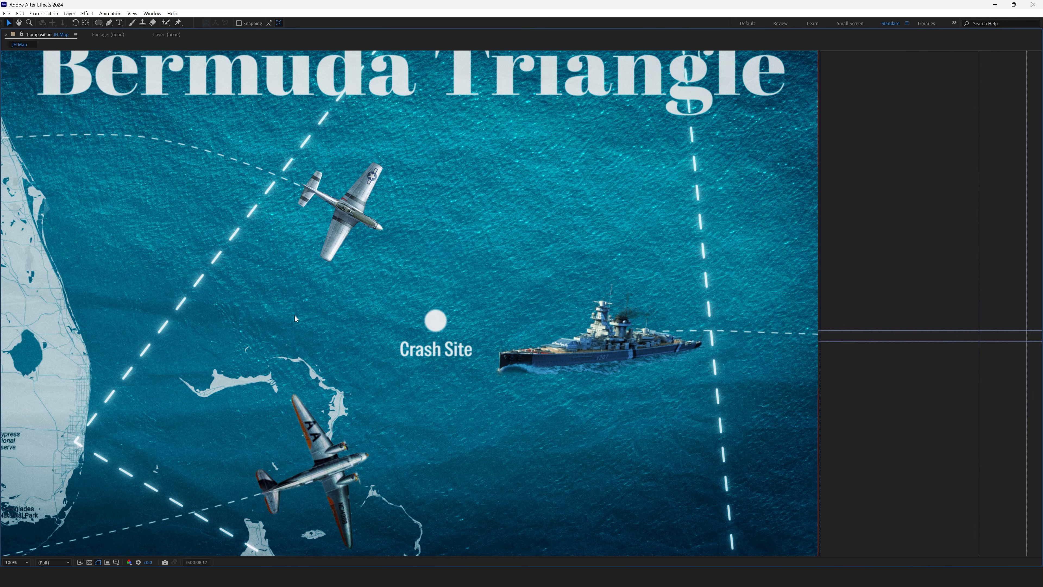
drag(396, 463, 562, 437)
scroll(568, 356, down, 1)
drag(435, 331, 473, 334)
scroll(466, 333, up, 1)
key(grave)
Add a new camera layer above the Vignette layer with the offered camera settings.
click(87, 454)
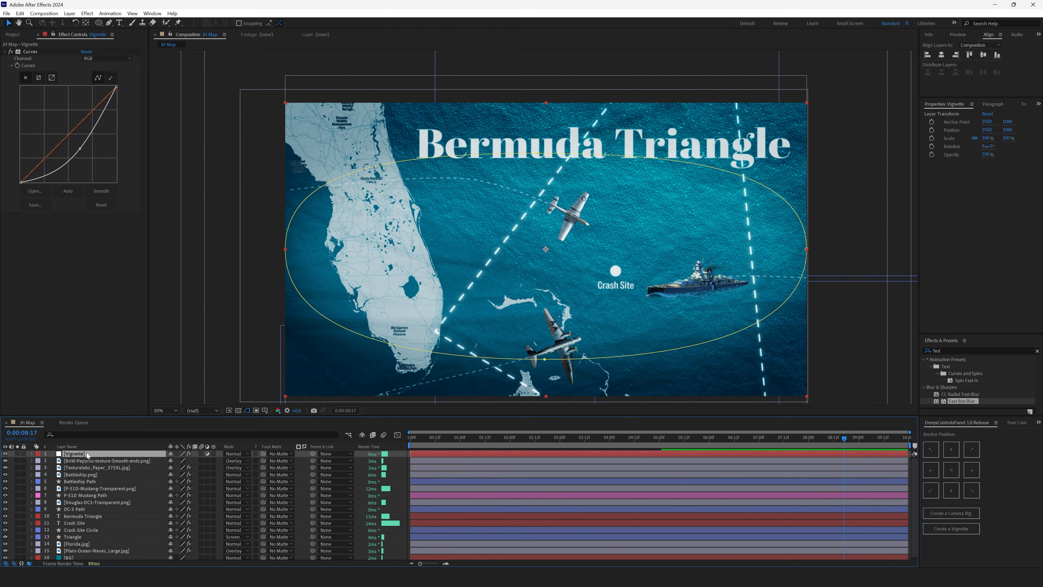
click(69, 13)
mouse_move(82, 21)
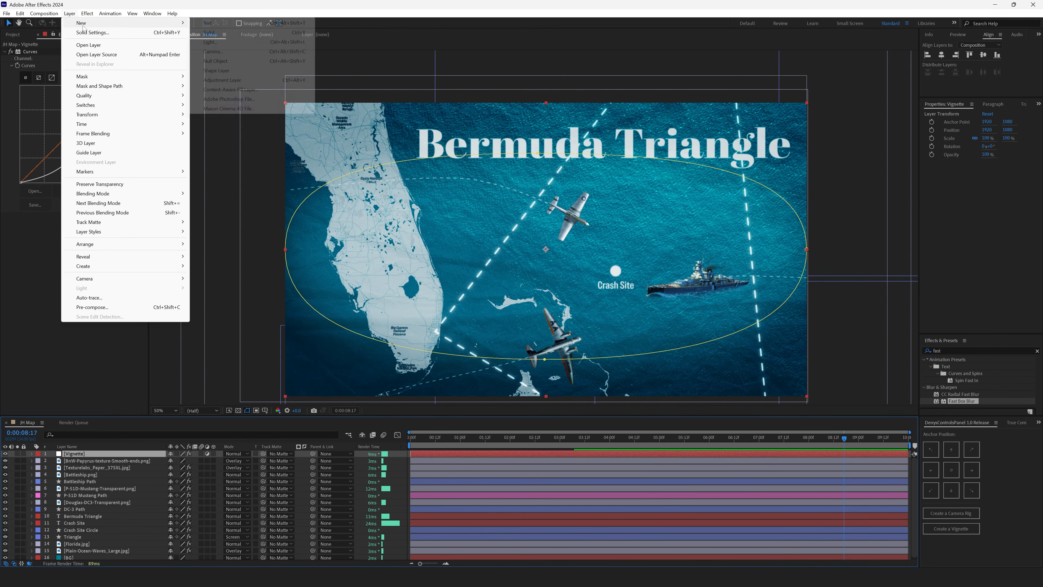
click(246, 45)
click(605, 374)
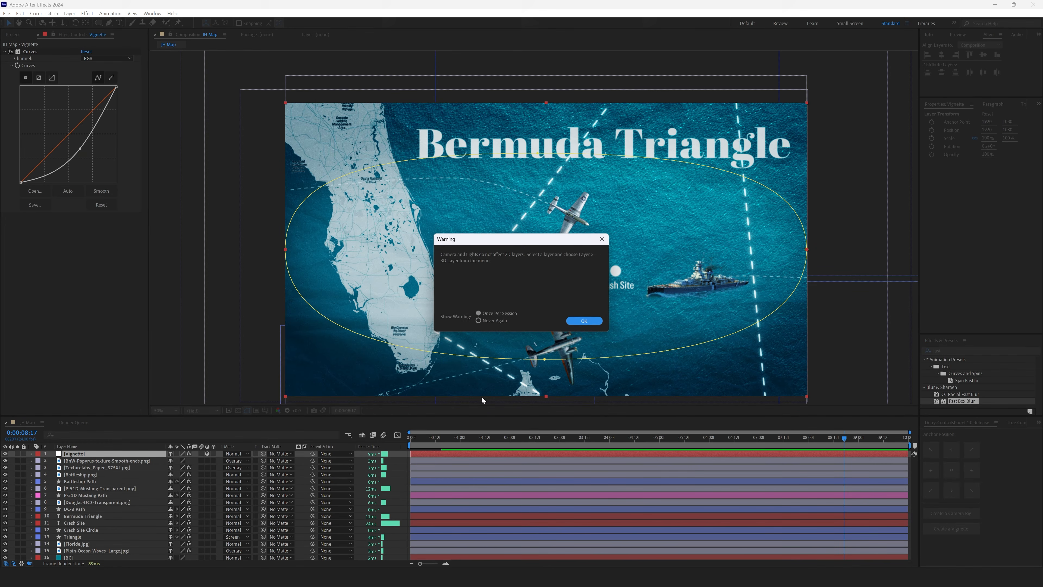
click(573, 323)
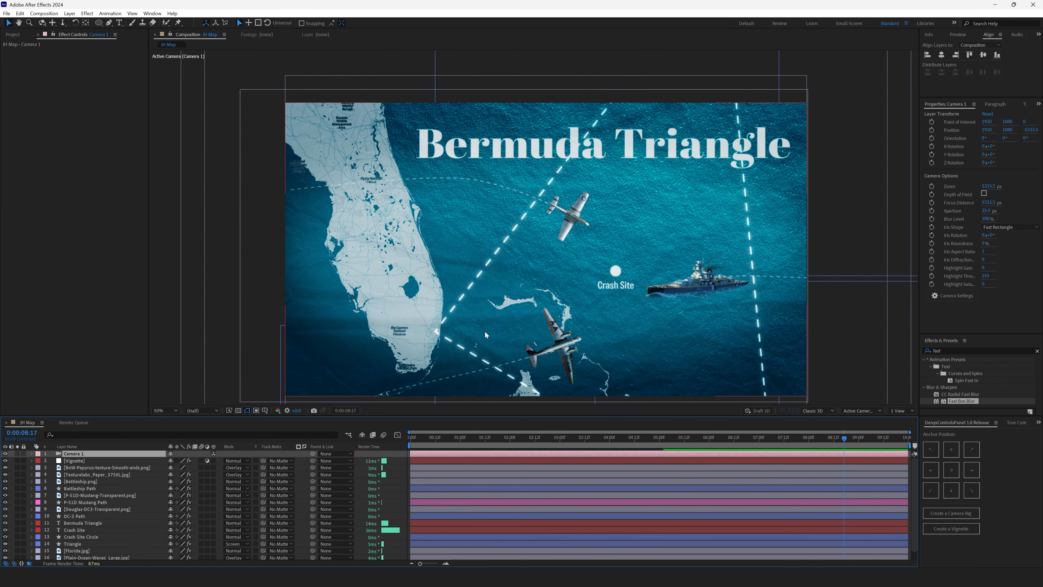
Add a hidden 3D null object named Cam Controls and parent Camera 1 to it.
click(69, 13)
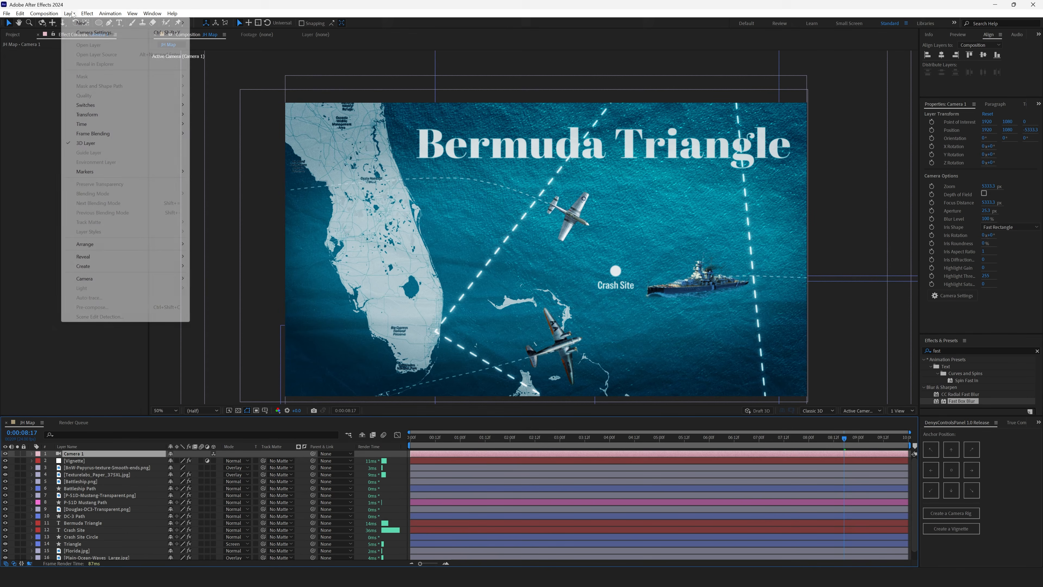
mouse_move(82, 20)
click(212, 61)
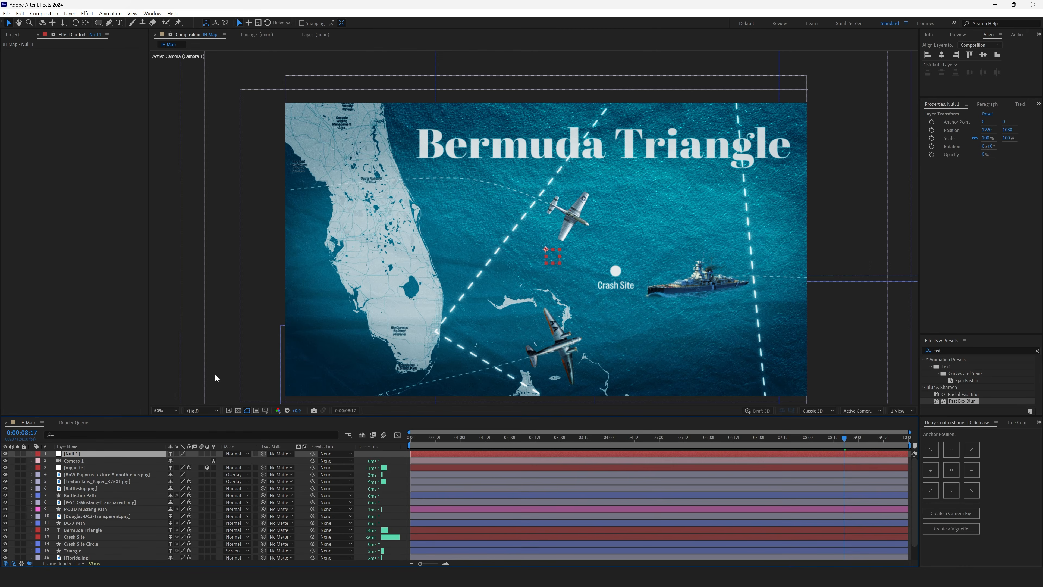
key(Return)
text(Cam Controls)
key(Return)
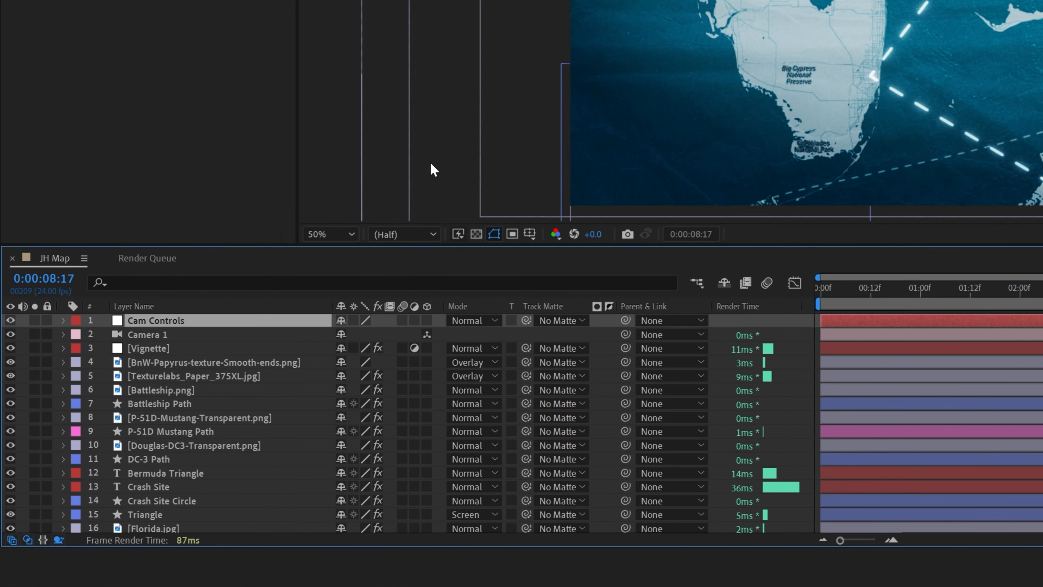
click(10, 320)
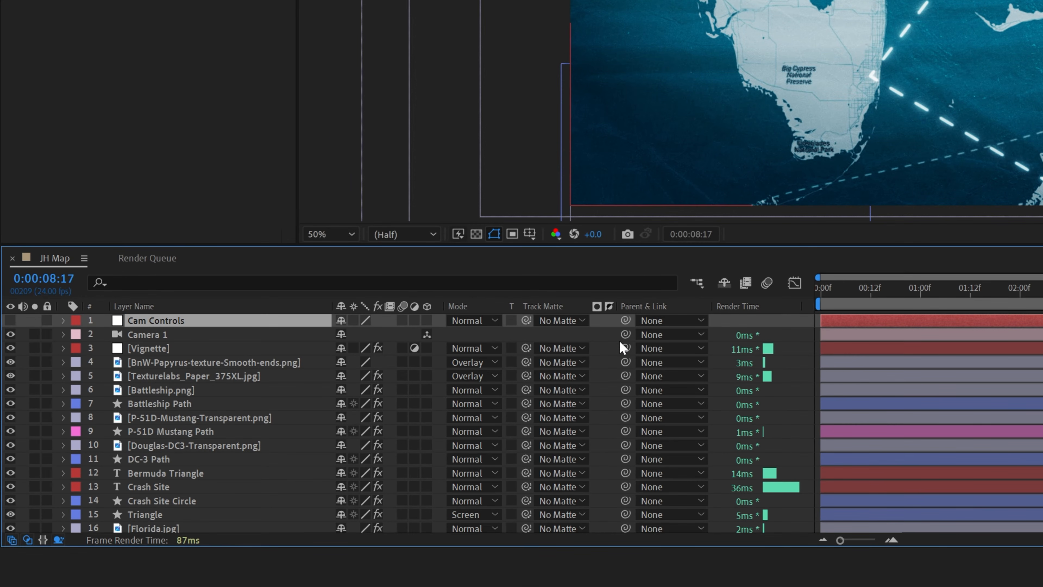
drag(625, 334, 232, 327)
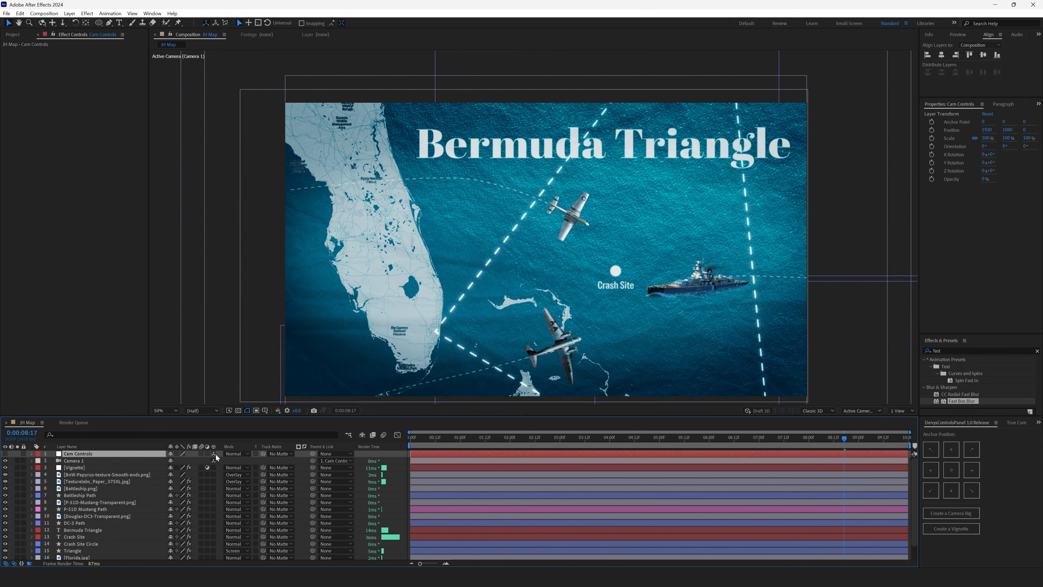
Delete the Cam Controls null and the Camera 1 layer.
shift+click(100, 462)
key(Delete)
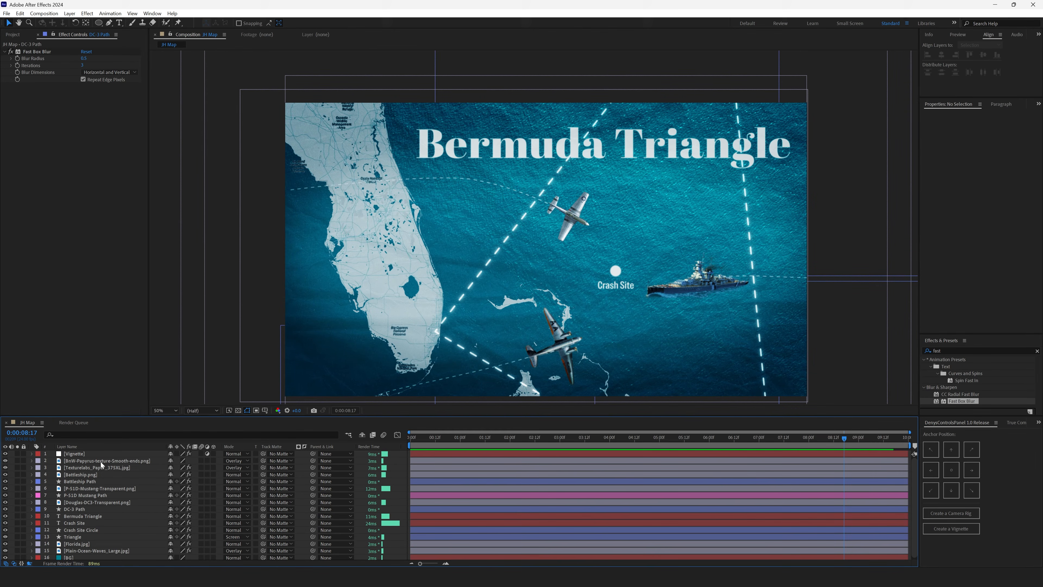
Create a scripted camera rig above the Vignette layer and hide its Camera Controls null.
click(97, 452)
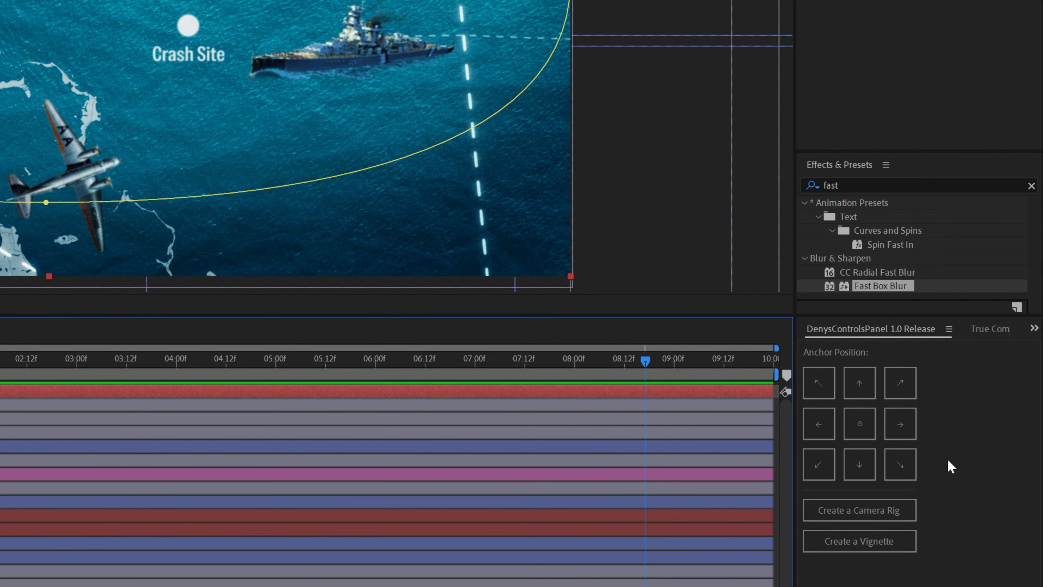
click(855, 510)
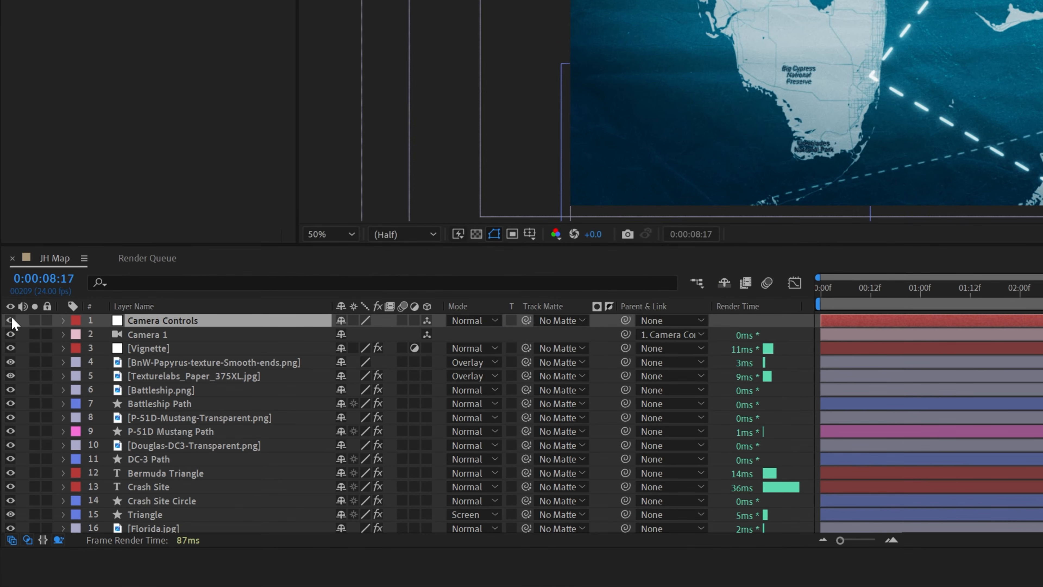
click(11, 321)
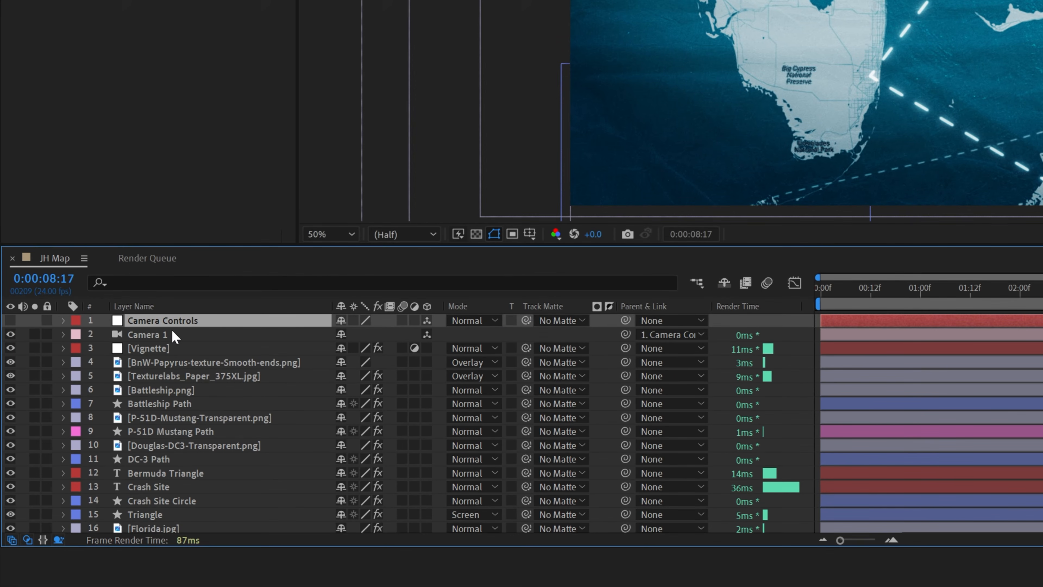
Make all layers from Battleship.png down to Plain-Ocean-Waves_Large.jpg 3D layers.
scroll(172, 412, down, 2)
click(164, 511)
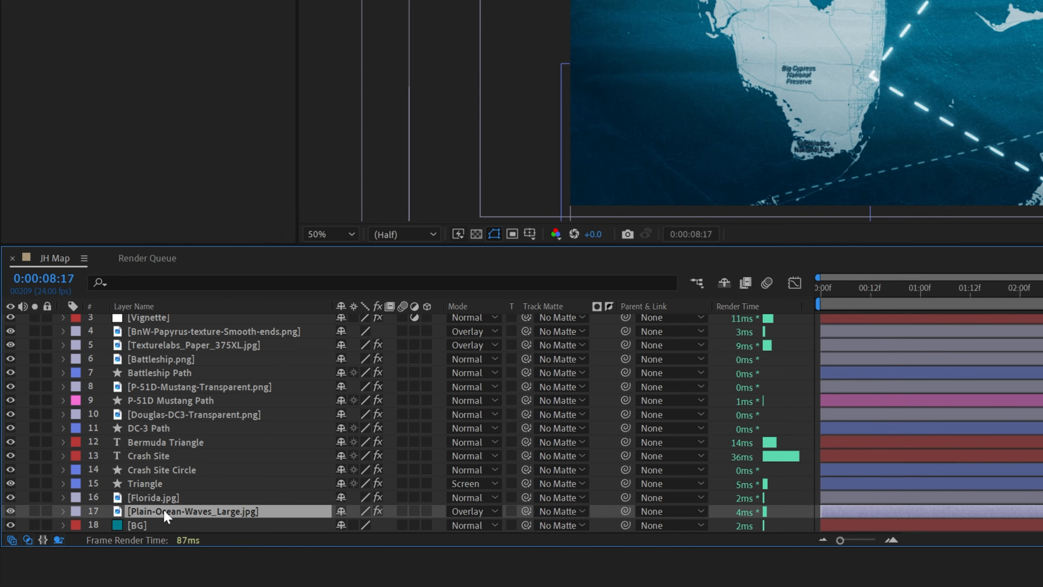
shift+click(167, 362)
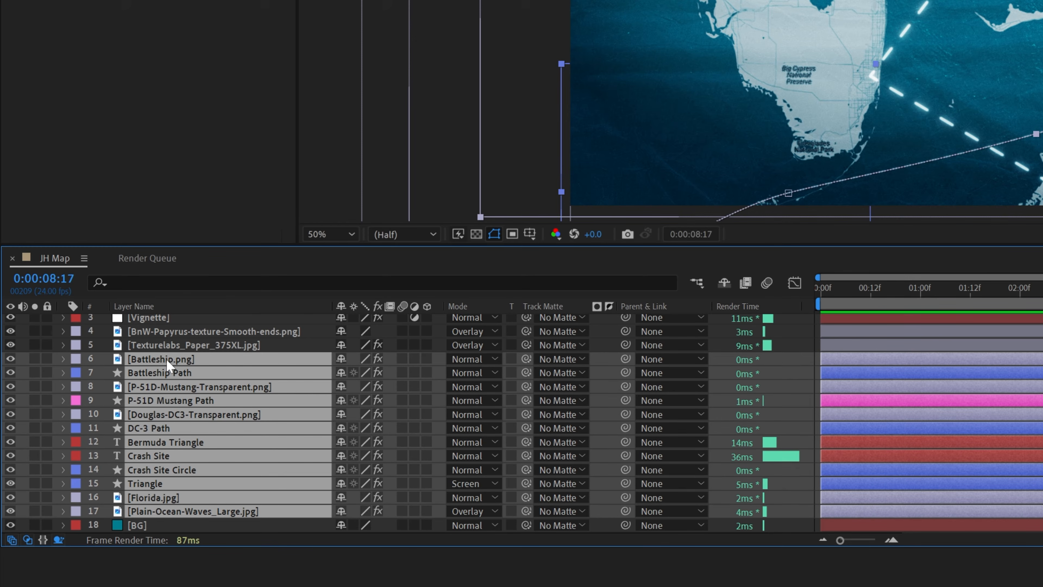
click(427, 359)
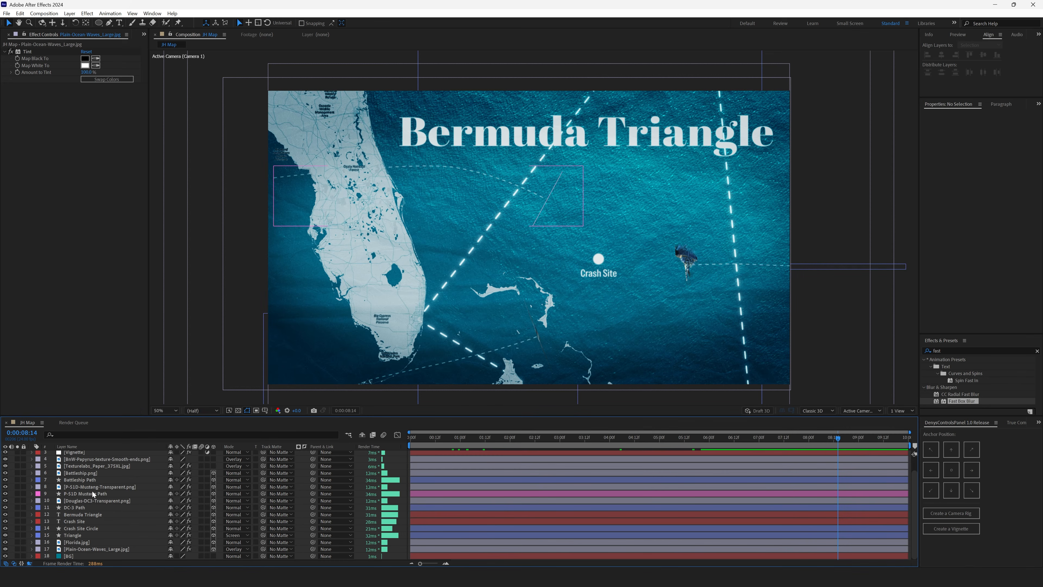
Set the Y Rotation of the Douglas-DC3-Transparent.png layer to 90°.
click(63, 502)
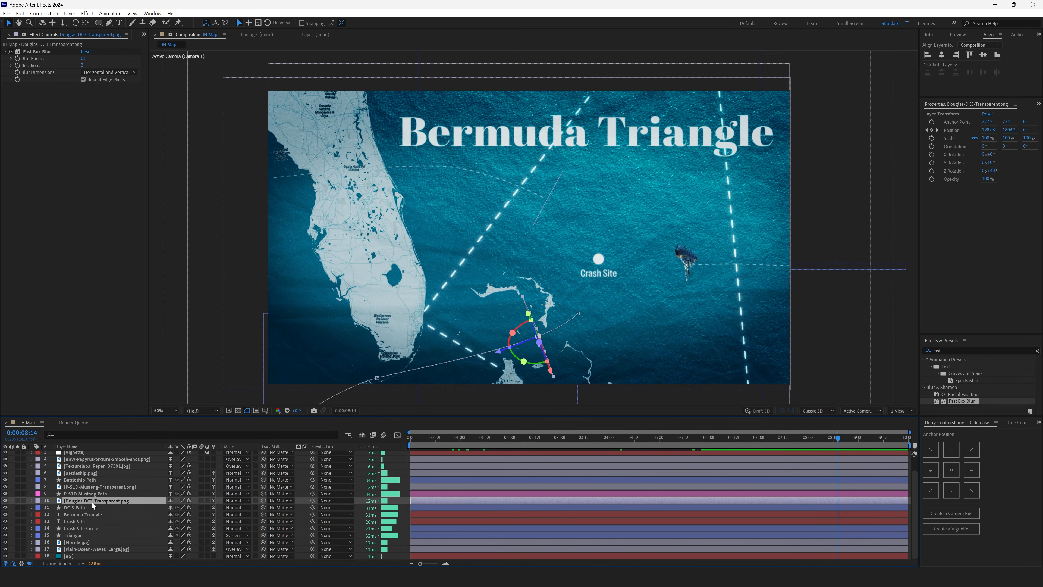
click(32, 501)
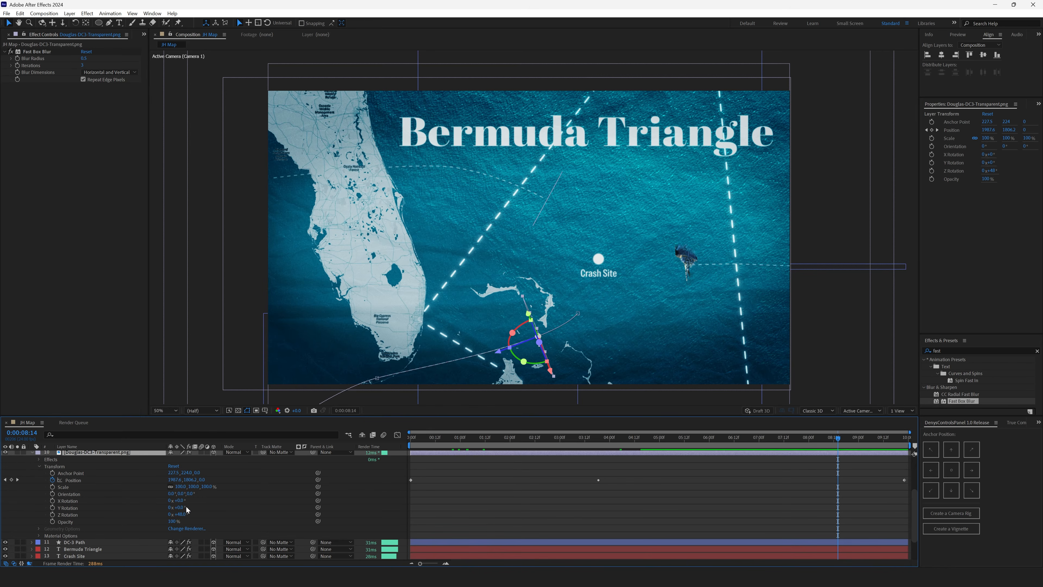
click(183, 508)
text(90)
key(Return)
Set the DC-3 image layer's Z Rotation to -137° and check its heading at 0:00:09:23.
drag(180, 514, 80, 490)
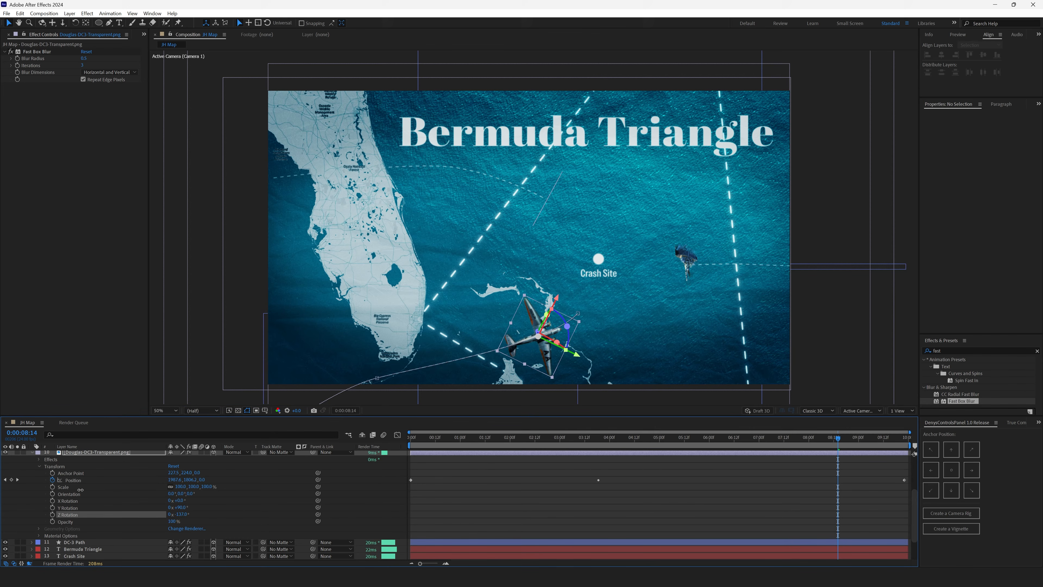
drag(838, 439, 913, 442)
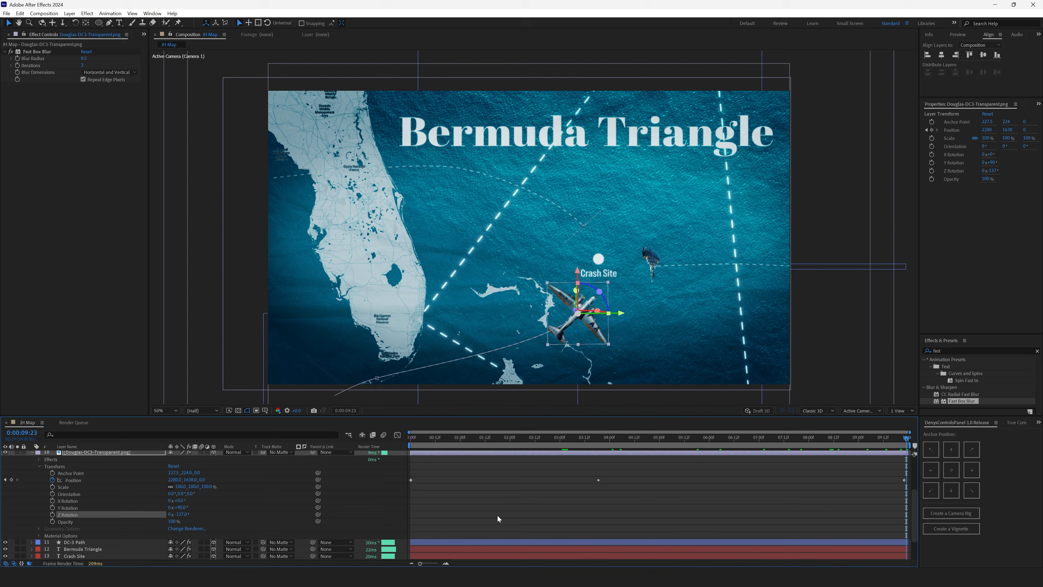
click(499, 518)
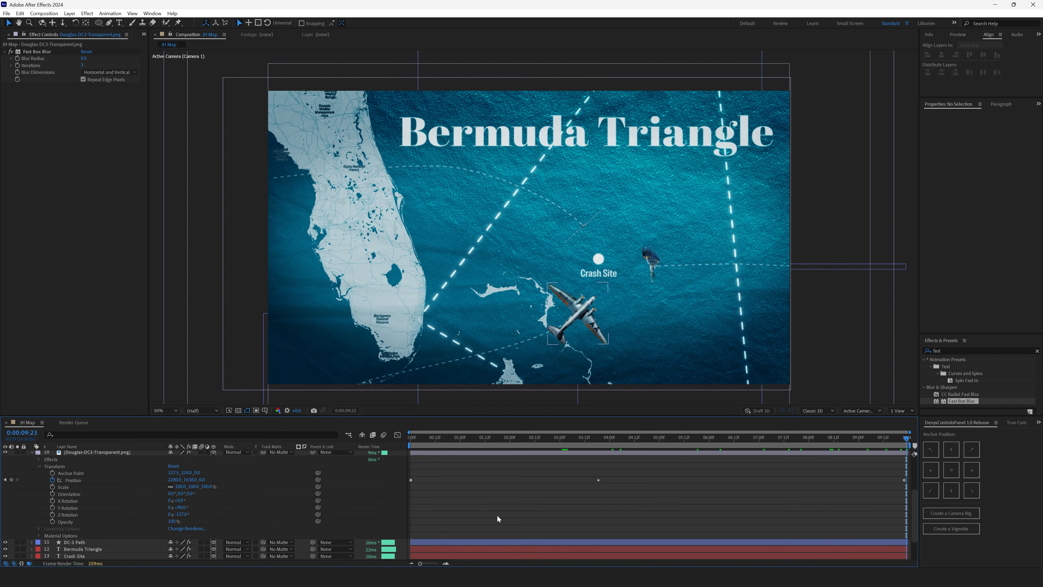
scroll(137, 495, up, 3)
click(32, 515)
Set the P-51D-Mustang-Transparent.png layer's Y Rotation to 90° and its Z Rotation to about -88.2°.
click(91, 501)
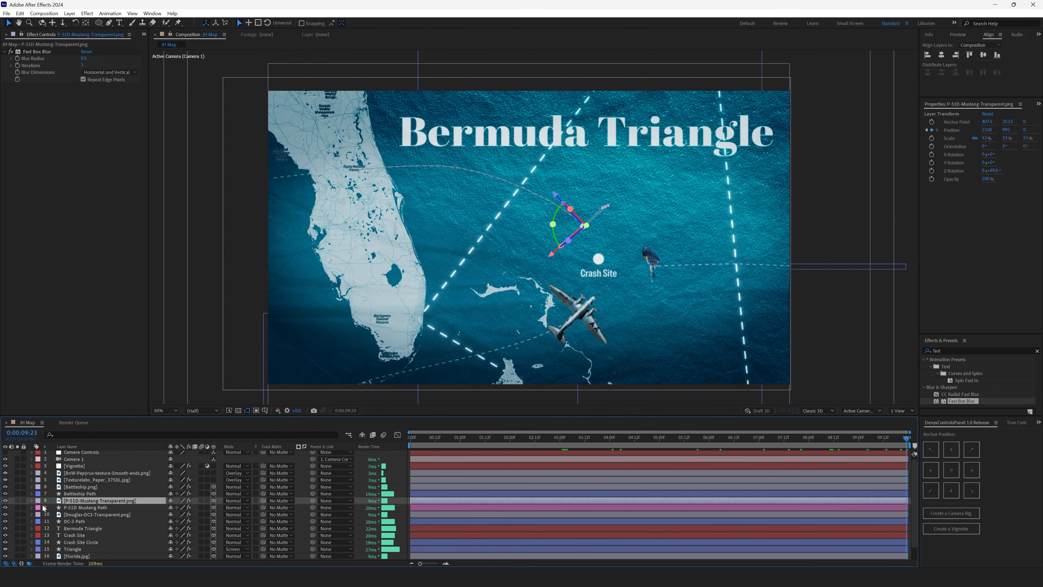
click(34, 491)
scroll(34, 491, down, 3)
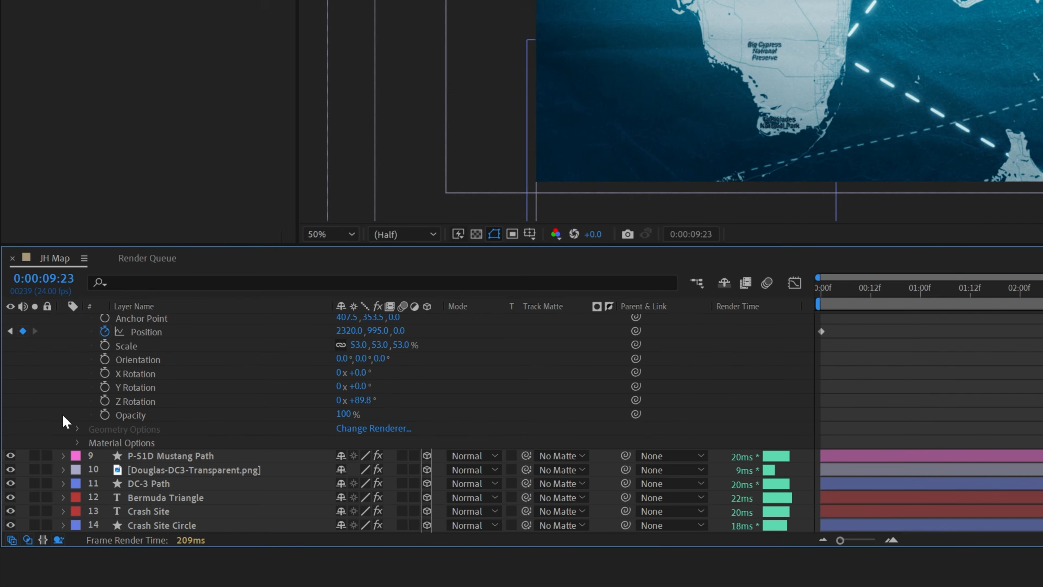
scroll(34, 492, up, 1)
click(360, 429)
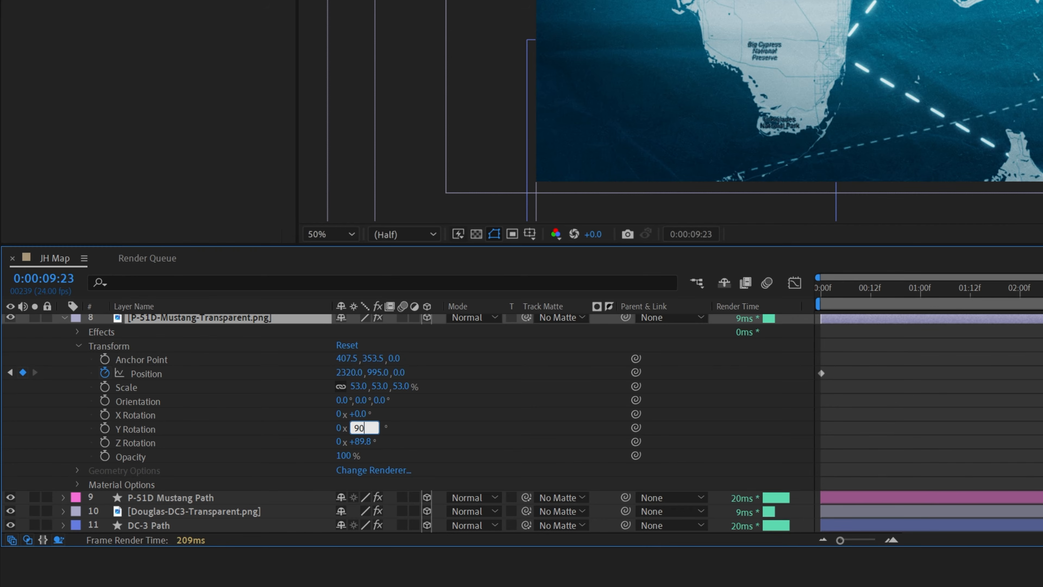
text(90)
key(Return)
drag(360, 442, 280, 442)
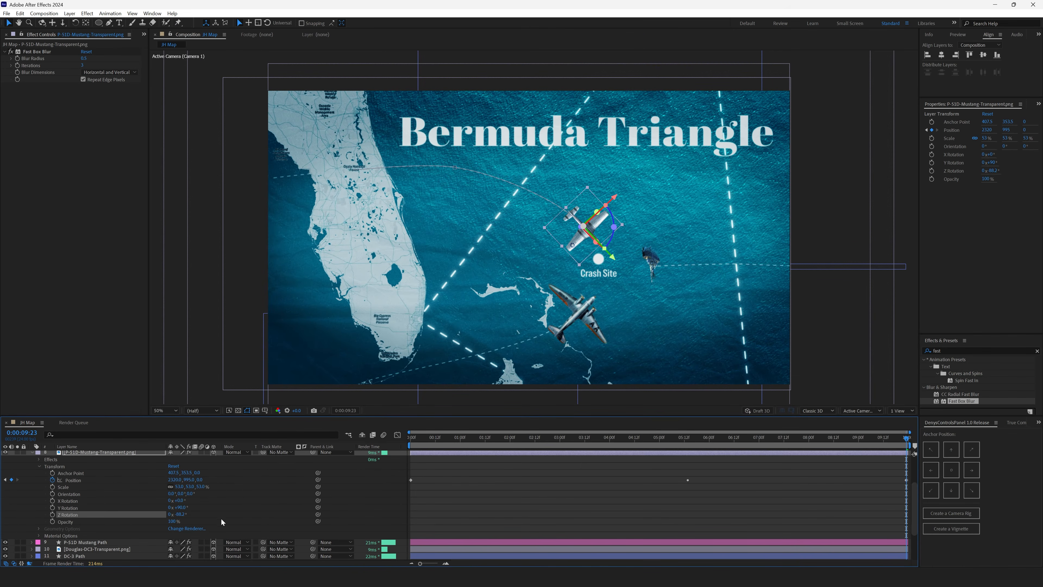
click(253, 521)
Set the Battleship.png layer's Y Rotation to 90° and preview the vehicles' movement through the end of the composition.
drag(908, 438, 508, 463)
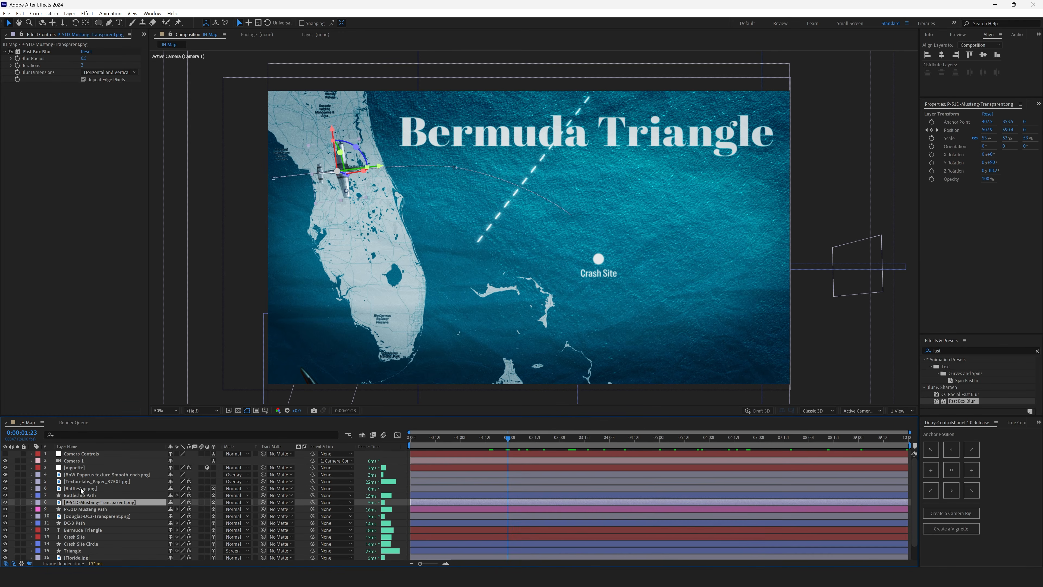
click(81, 488)
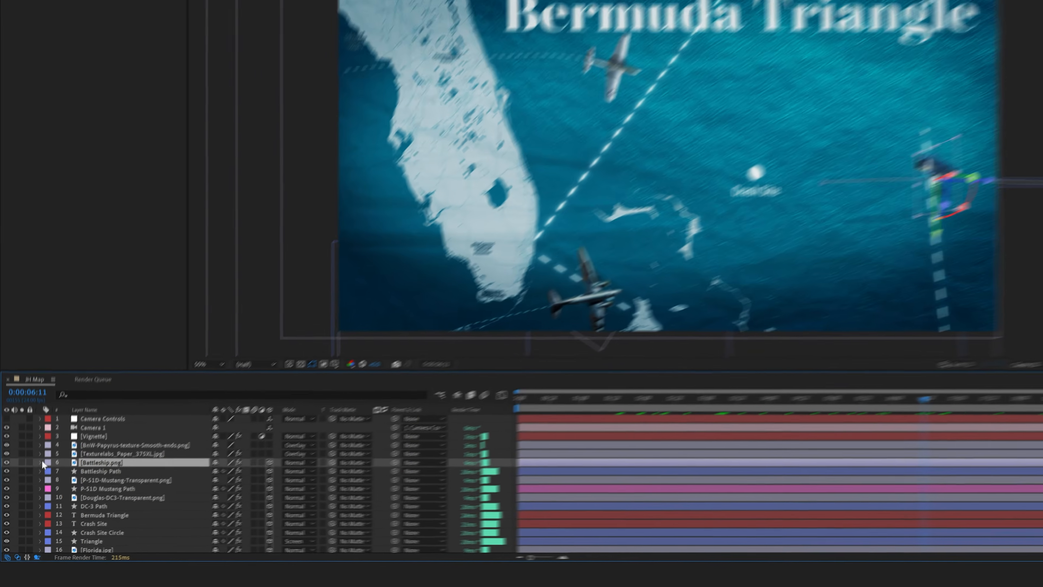
key(r)
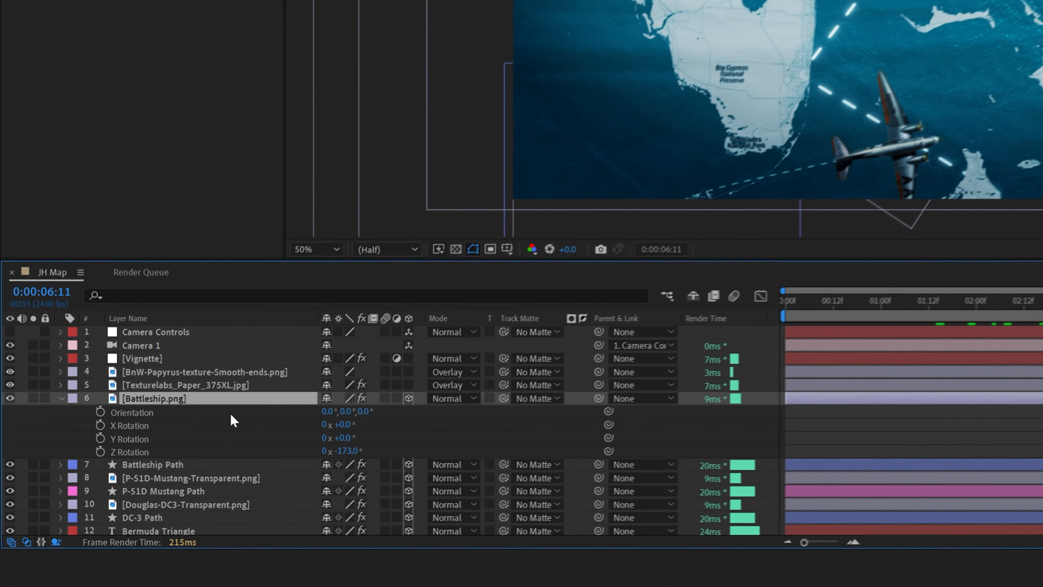
click(359, 431)
text(90)
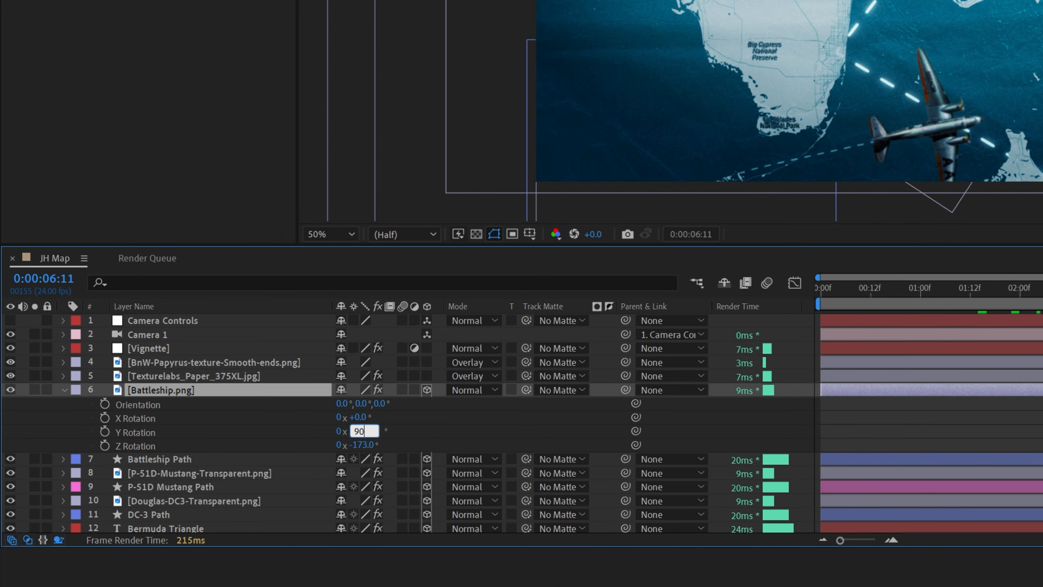
key(Return)
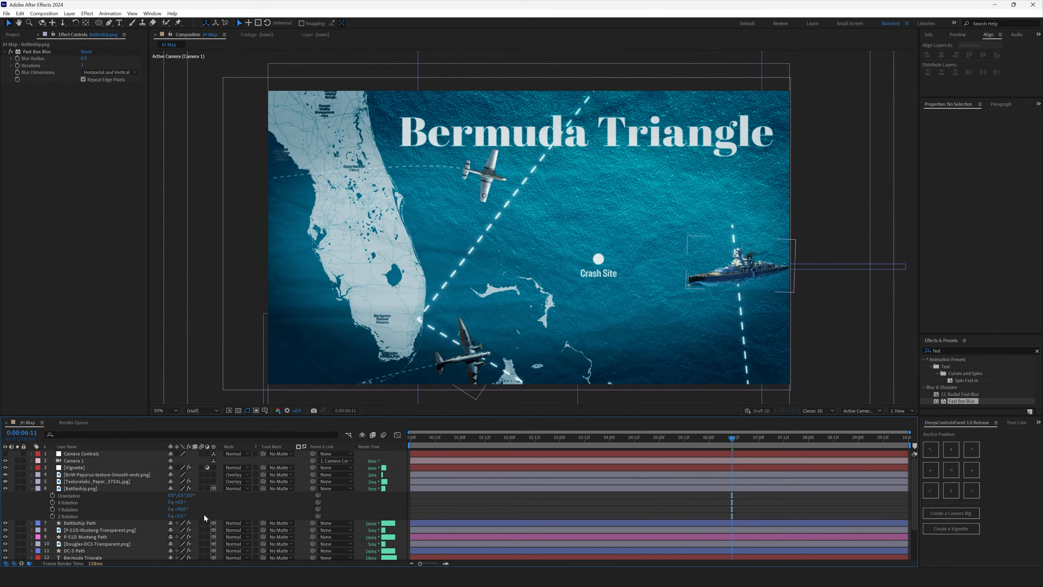
drag(805, 438, 822, 444)
key(space)
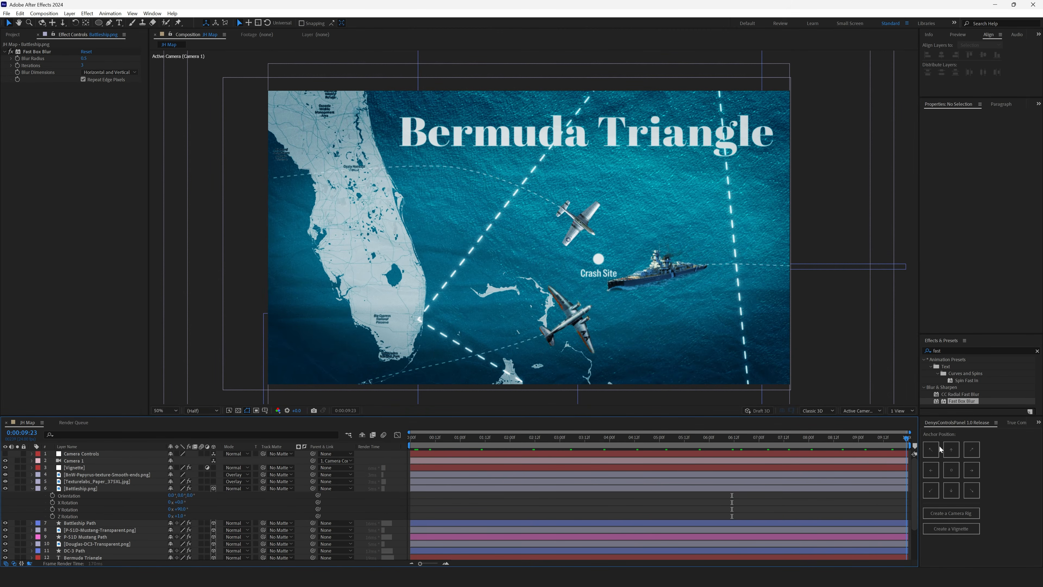
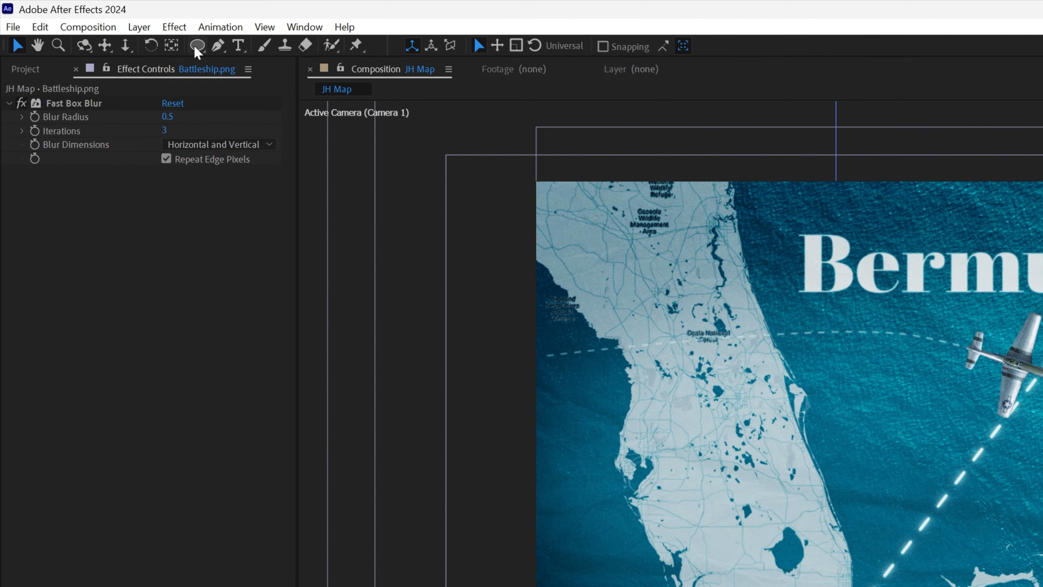
Draw an unfilled circle with a 4 px stroke above the Crash Site dot and centre its anchor point.
click(99, 23)
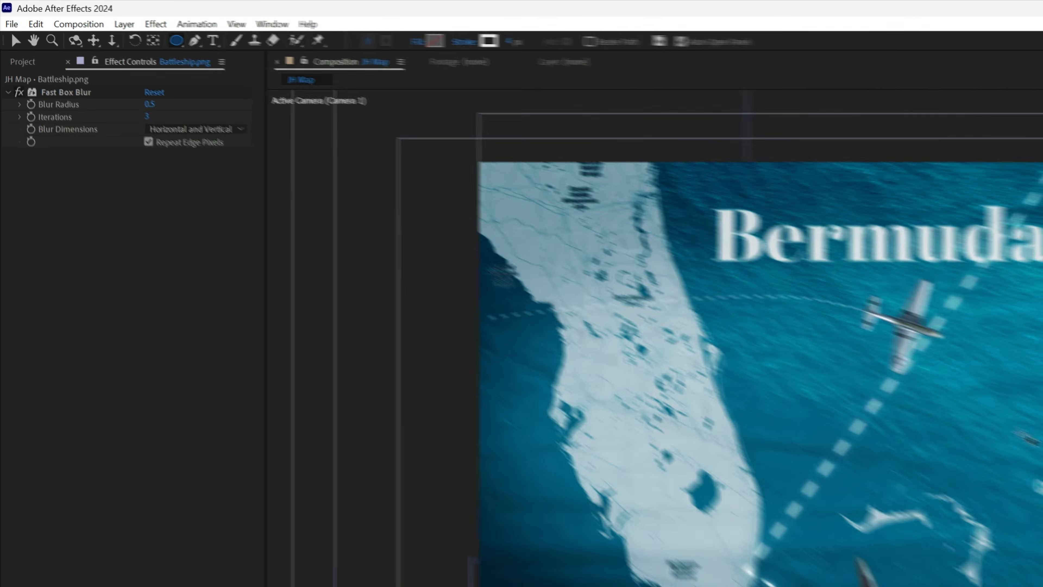
scroll(672, 268, up, 1)
drag(672, 268, 561, 234)
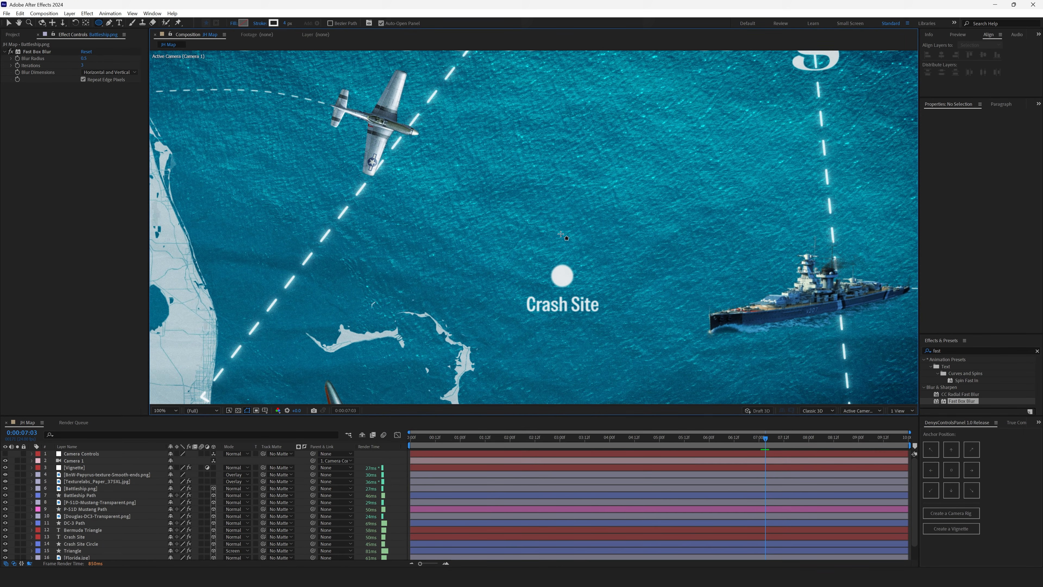
drag(561, 234, 584, 258)
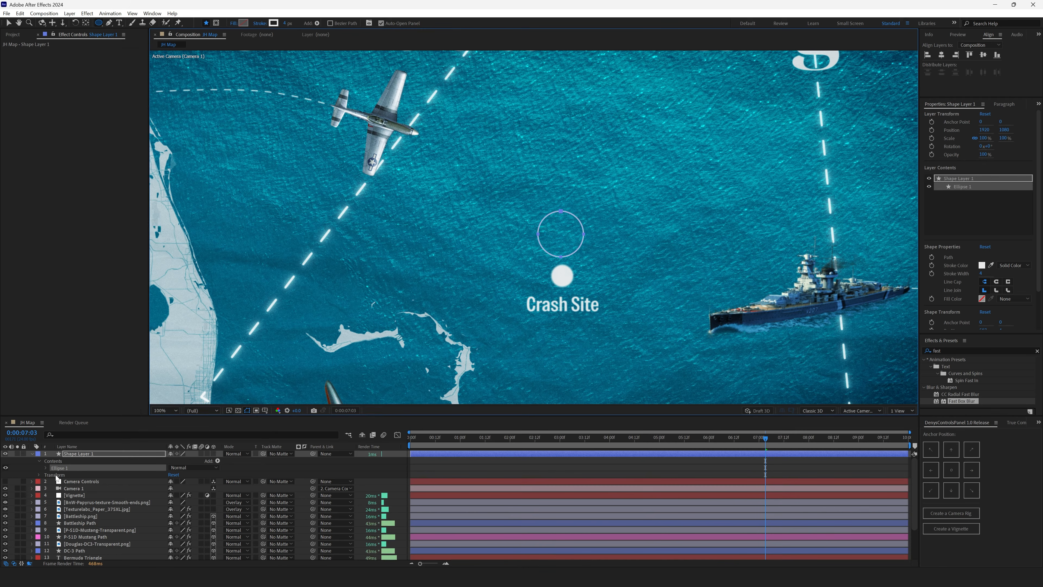
click(87, 454)
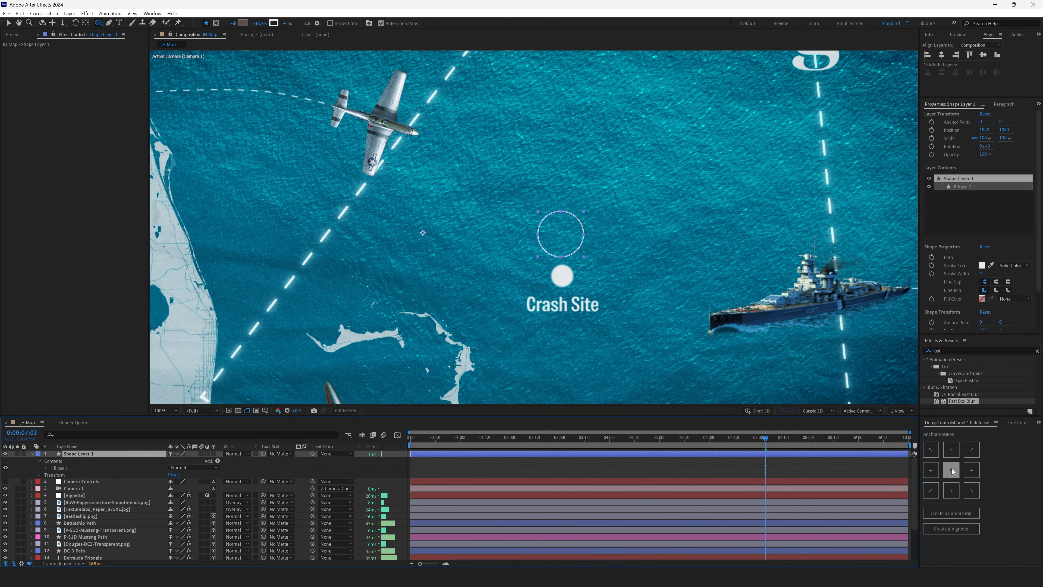
click(952, 471)
Rename the new shape layer as Crash Site Circle.
click(99, 453)
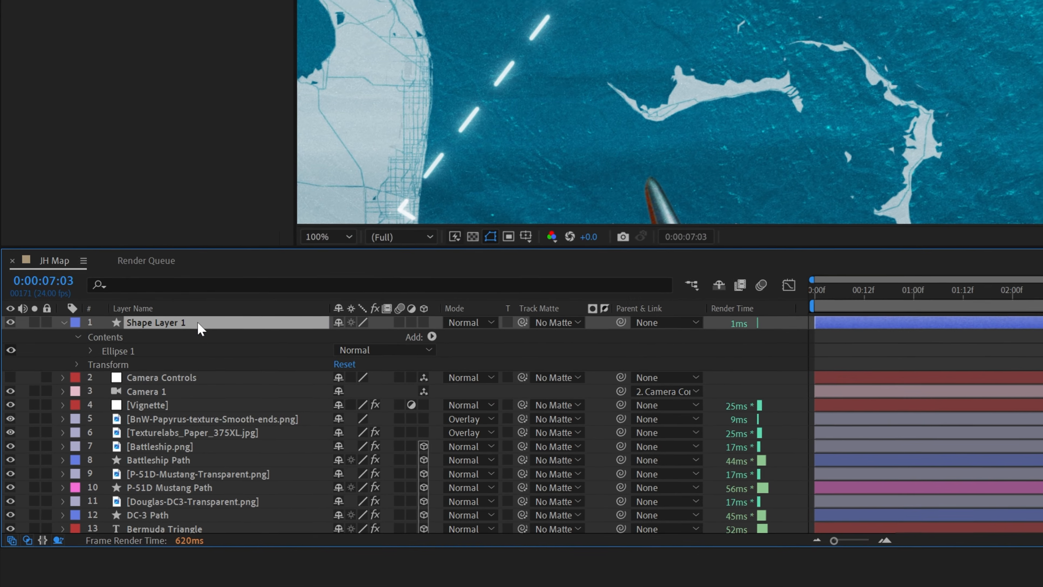
key(Return)
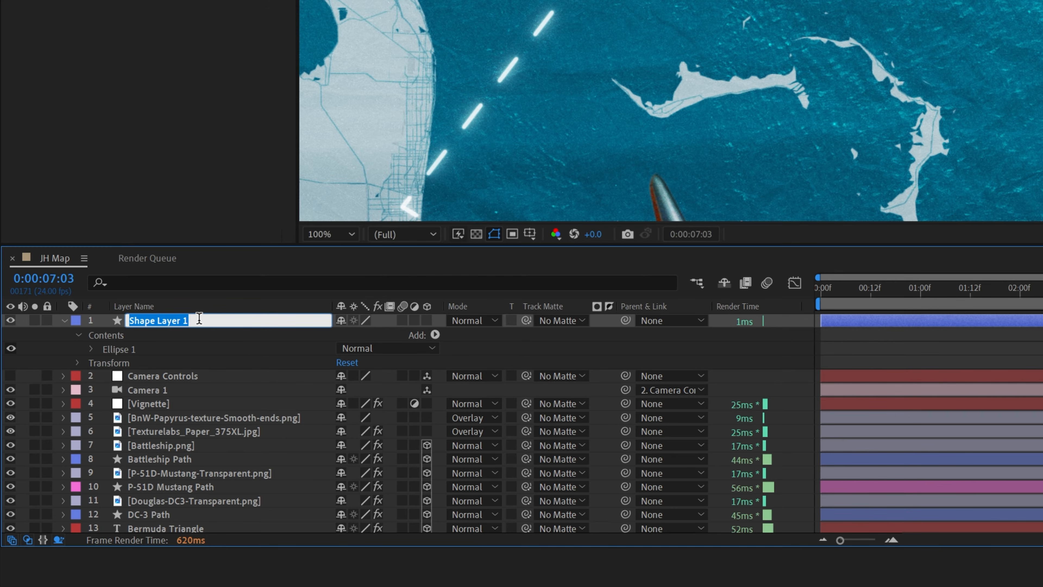
text(Crash Site Circle)
key(Return)
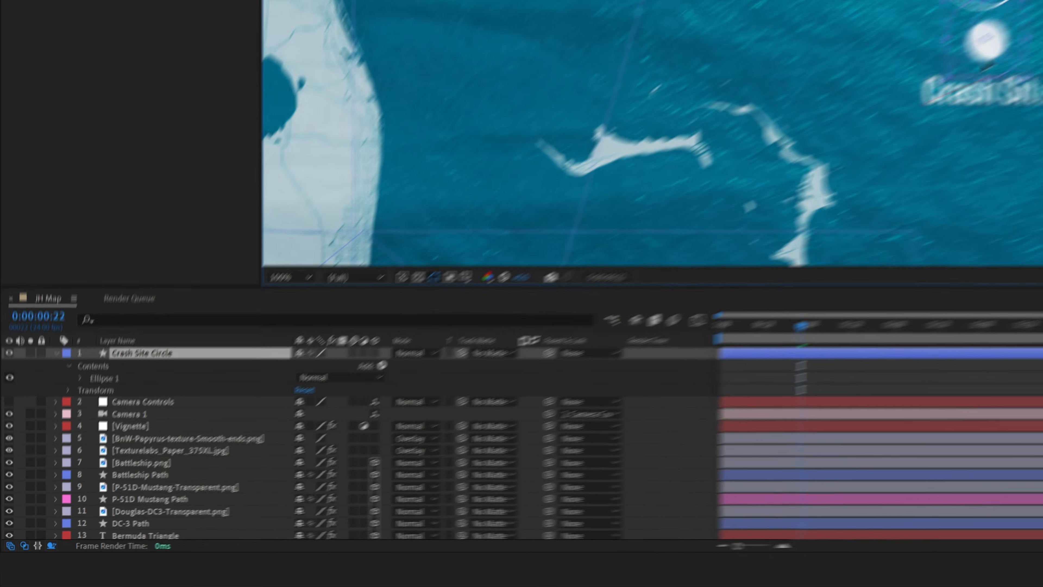
Centre the outlined circle on the Crash Site dot and change its stroke color to pure white.
drag(985, 62, 989, 62)
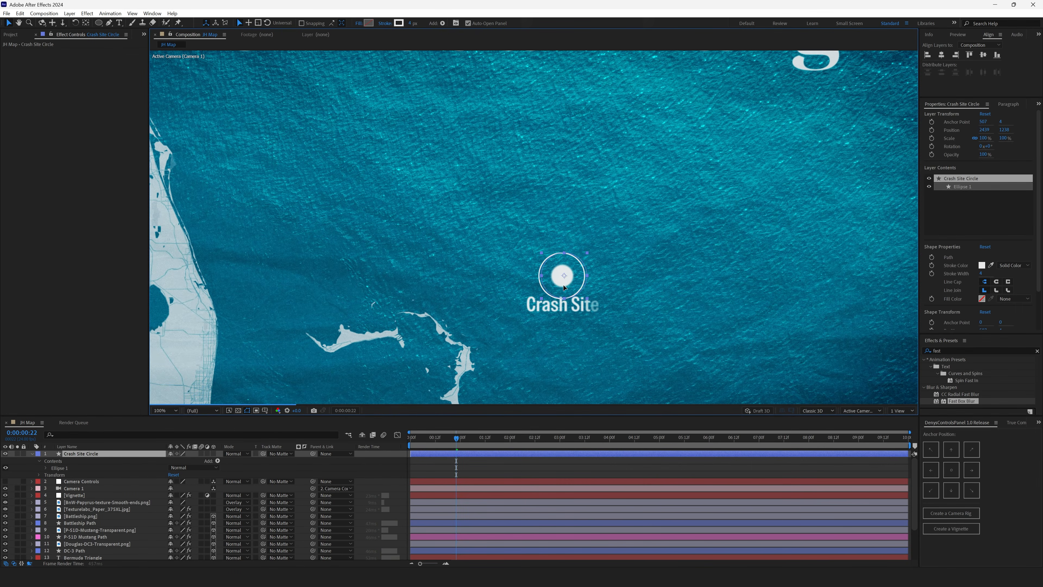
drag(564, 287, 561, 287)
click(402, 23)
mouse_move(300, 170)
mouse_down()
mouse_move(271, 171)
mouse_move(162, 105)
mouse_up()
click(410, 147)
Keyframe the outlined circle's Scale at 0% at 0:00:00:00.
click(462, 438)
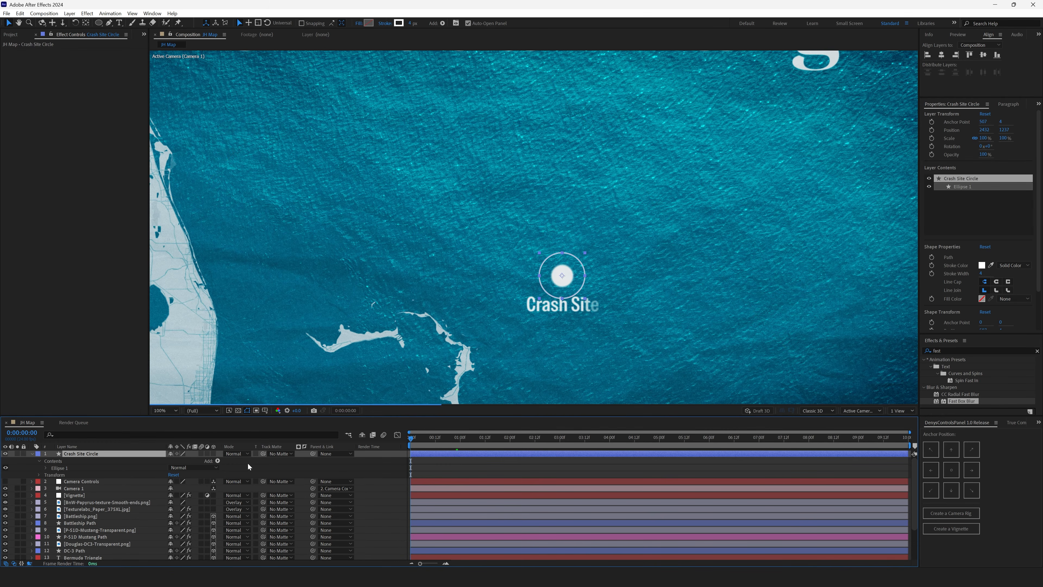
key(Home)
key(s)
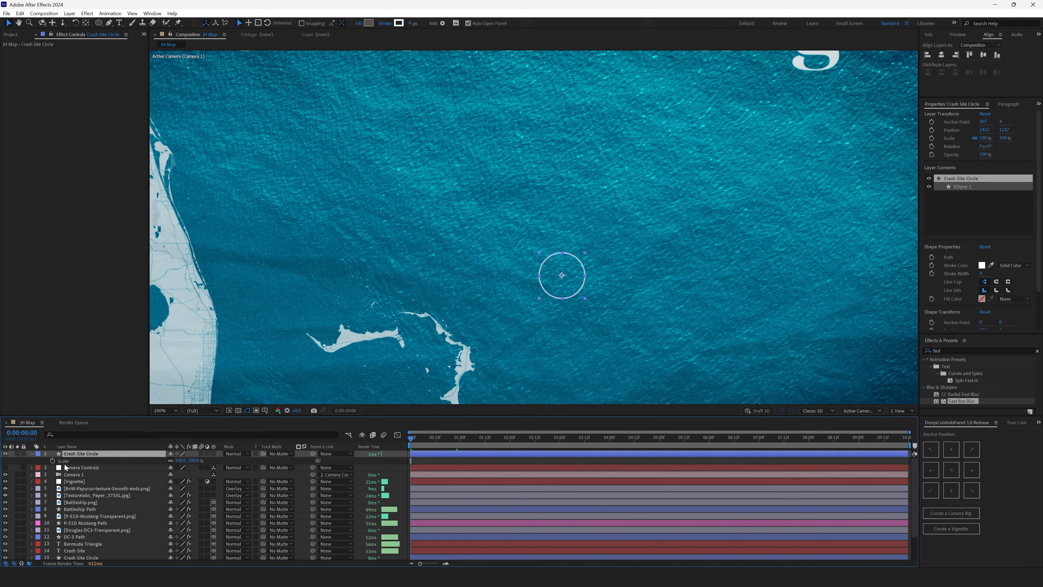
click(52, 461)
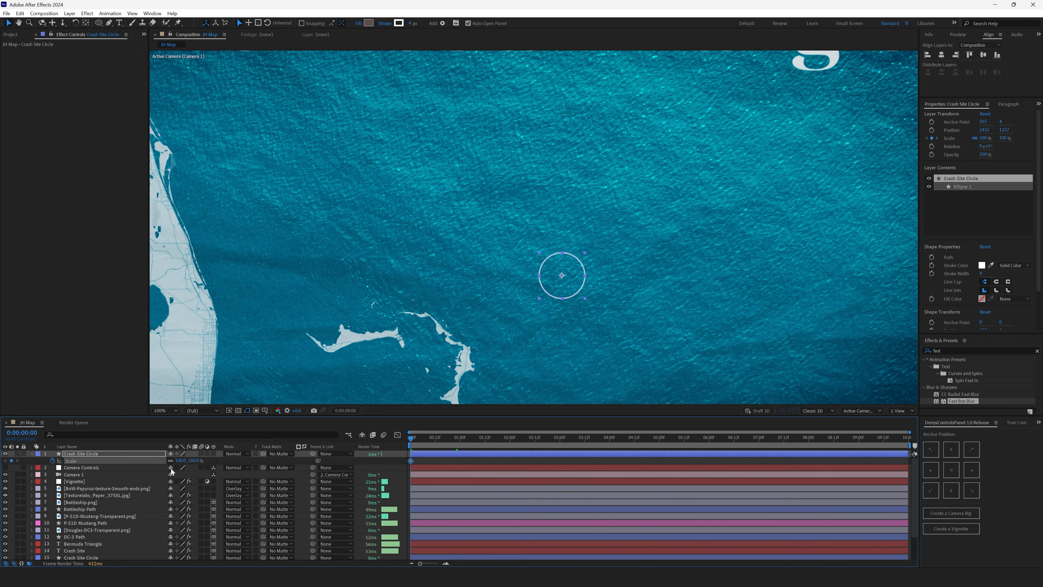
click(180, 462)
text(0)
key(Return)
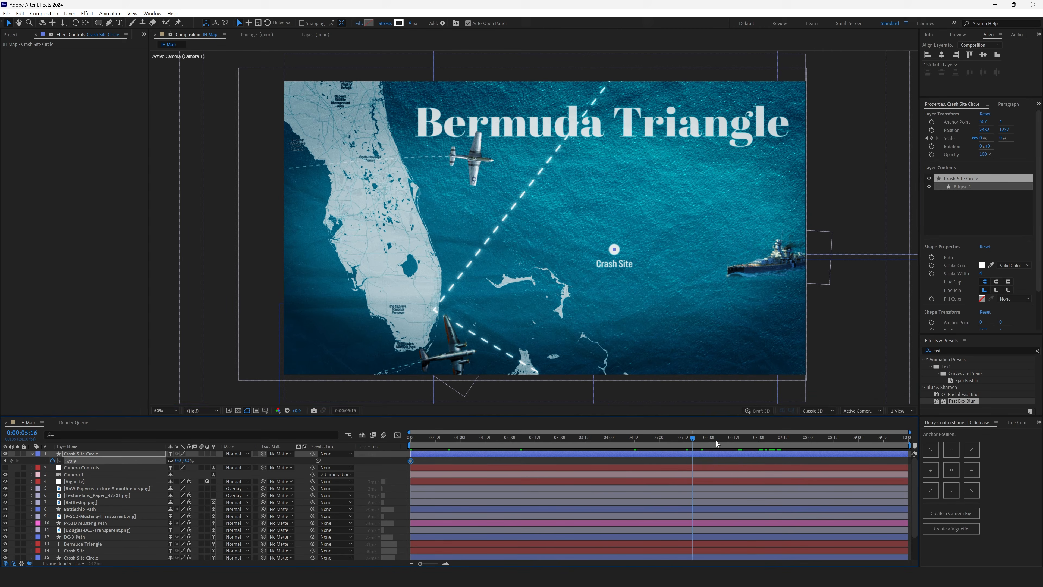
At 0:00:07:00, increase the outlined circle's Scale until it expands beyond the frame, and preview the growth.
drag(715, 441, 759, 445)
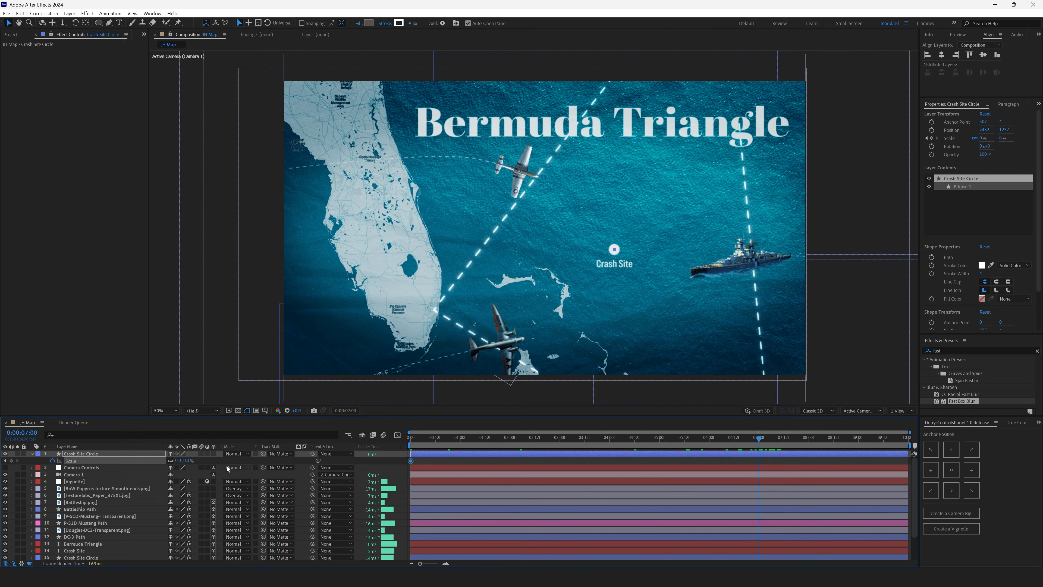
drag(183, 461, 1037, 468)
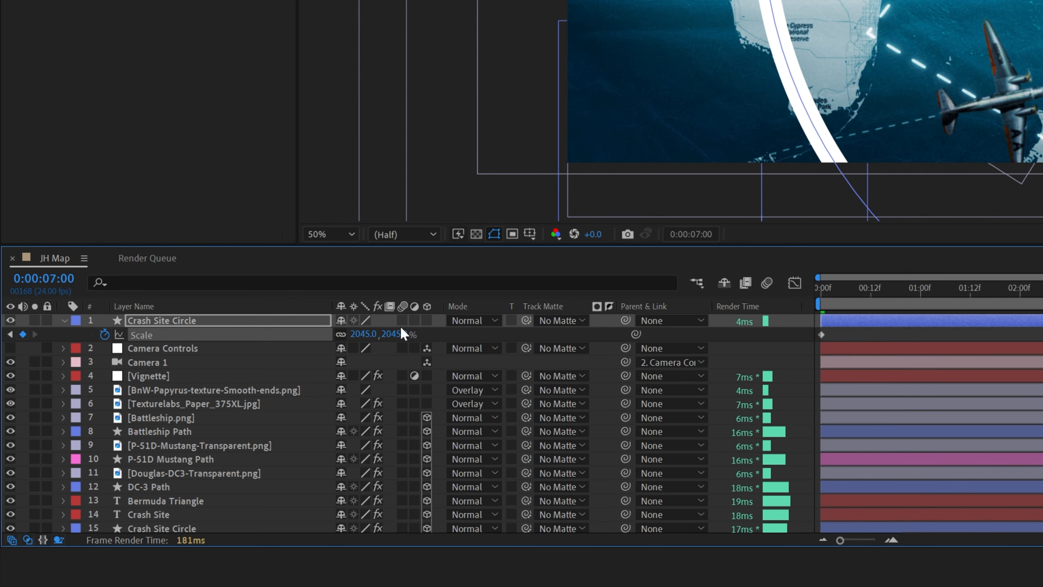
drag(403, 334, 986, 338)
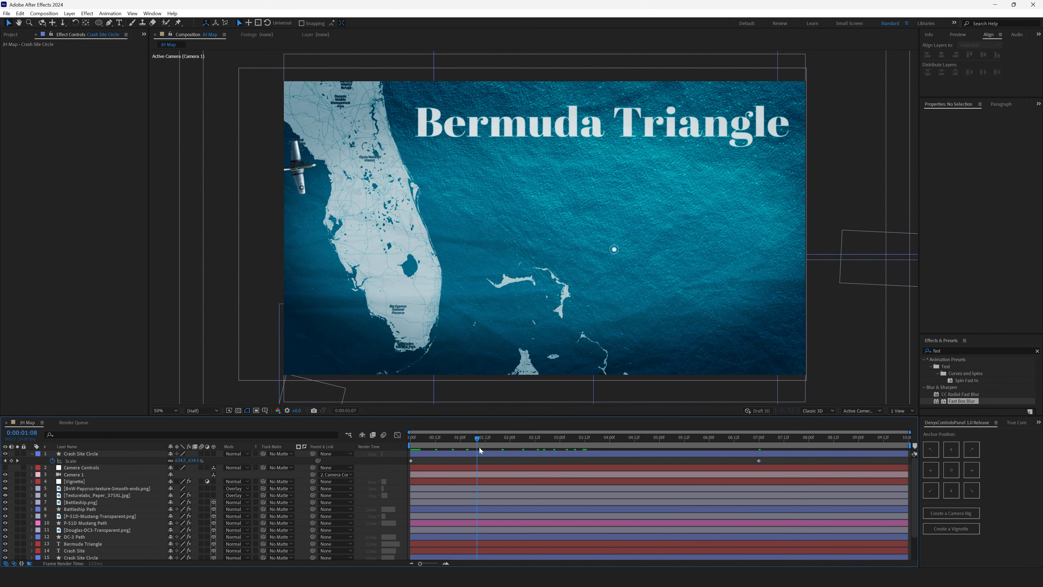
drag(480, 447, 763, 454)
Move the outlined Crash Site Circle layer directly above Battleship.png and make it a 3D layer.
click(94, 454)
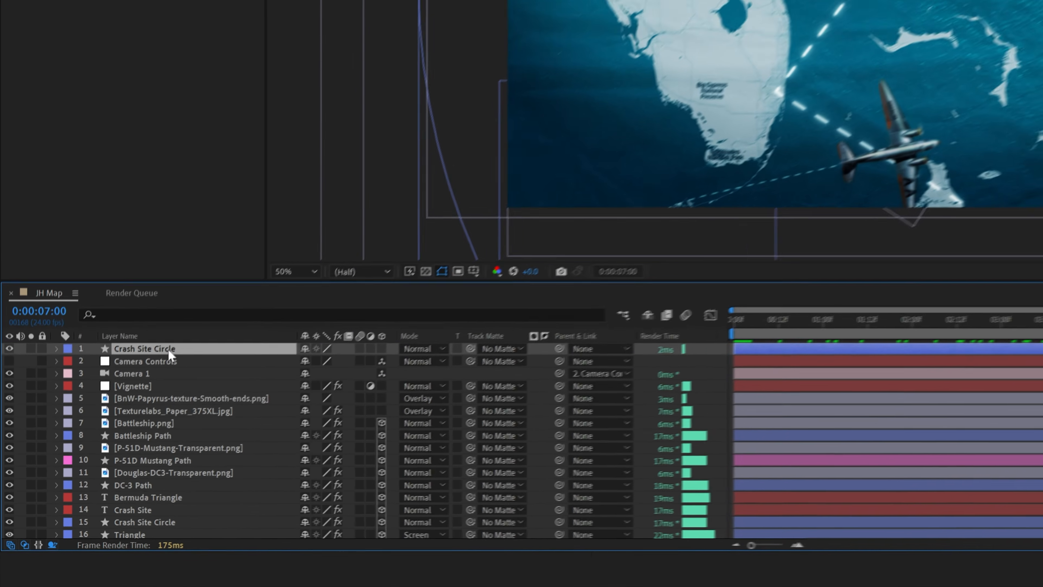
drag(97, 448, 106, 491)
drag(204, 405, 204, 405)
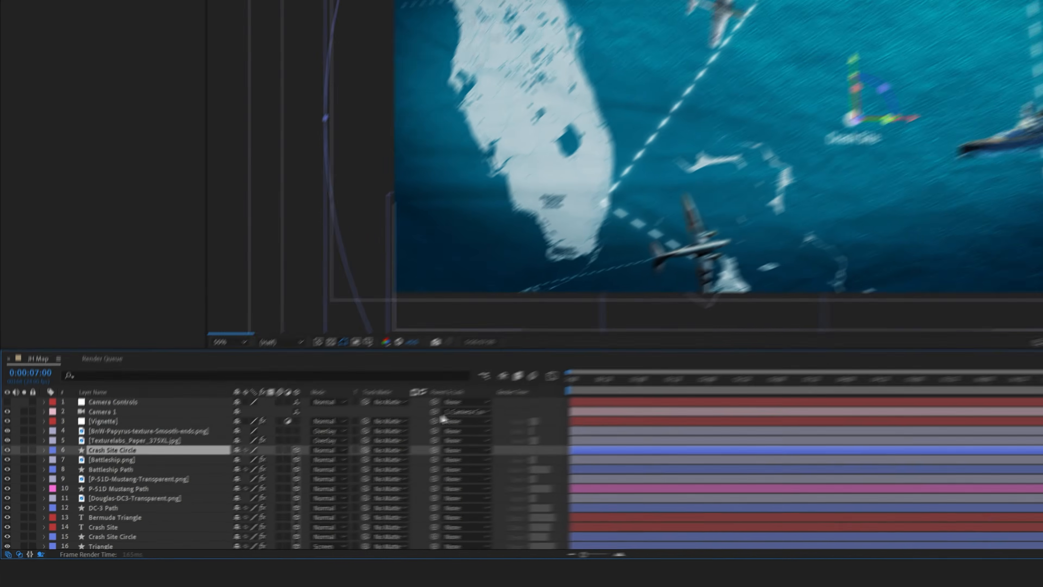
Apply Fast Box Blur to the outlined Crash Site Circle layer and set its Iterations to 10.
click(571, 448)
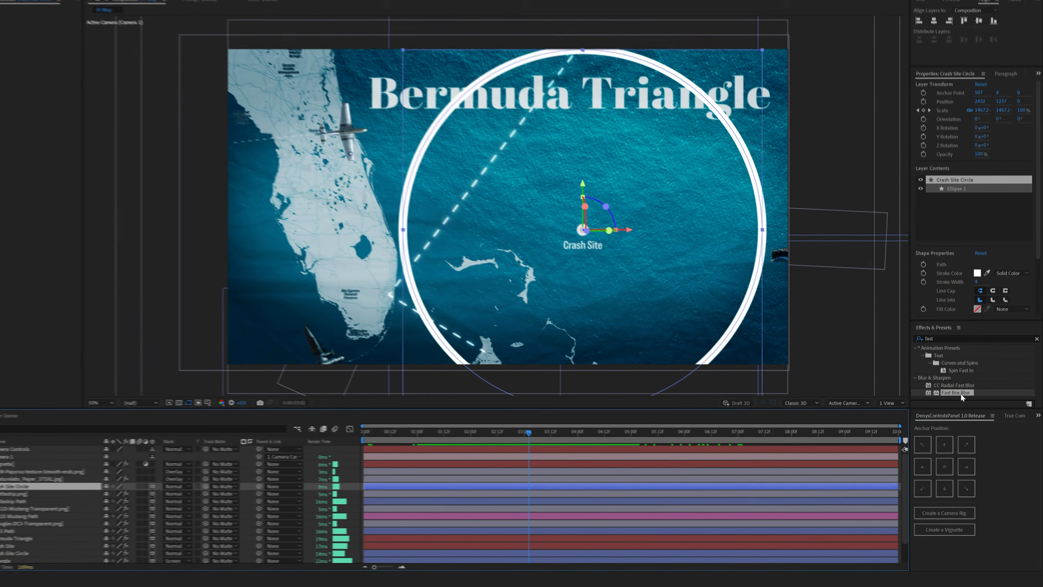
drag(881, 288, 116, 489)
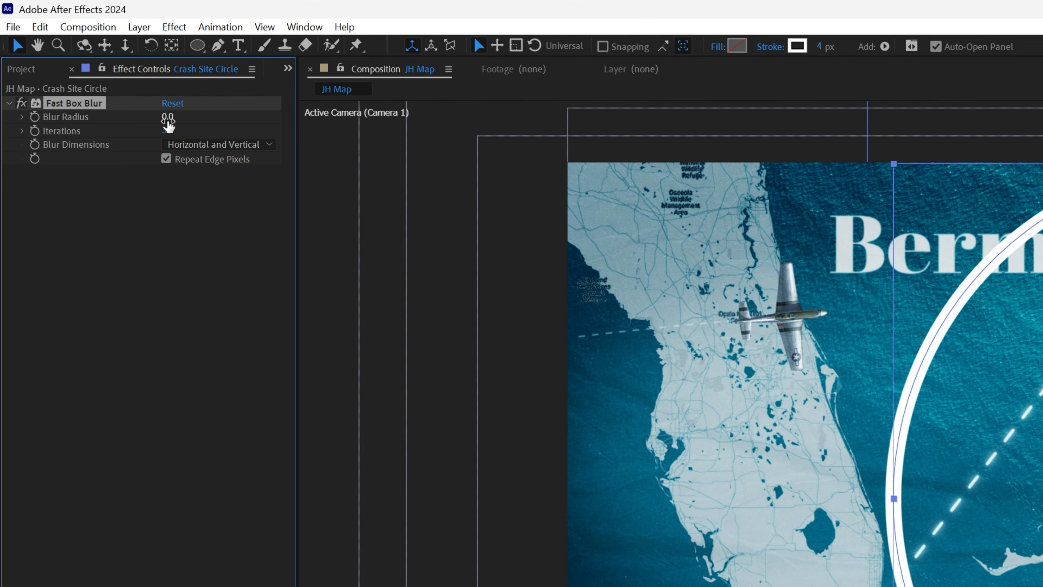
click(169, 130)
text(1)
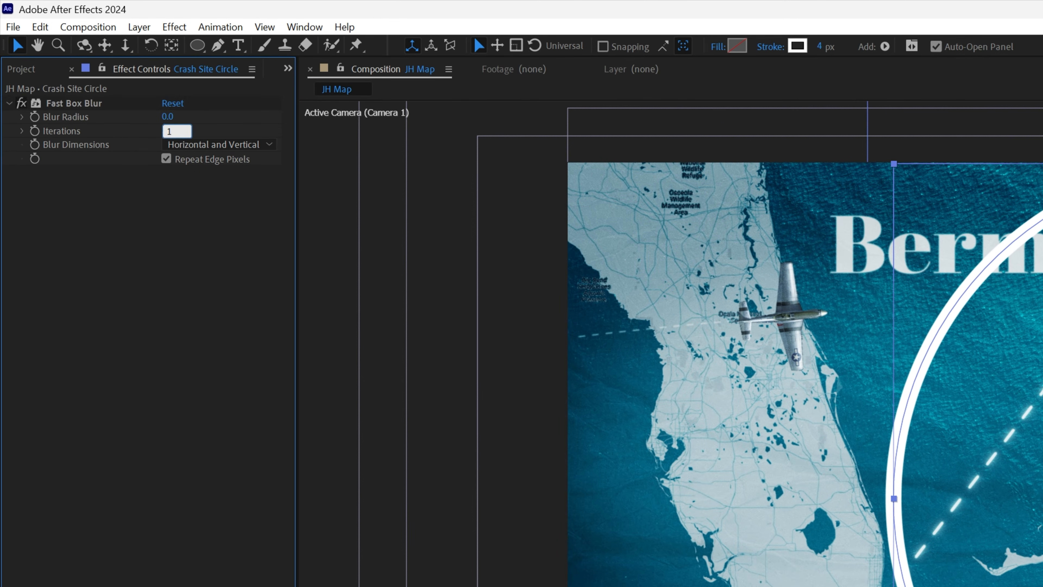
text(0)
key(Return)
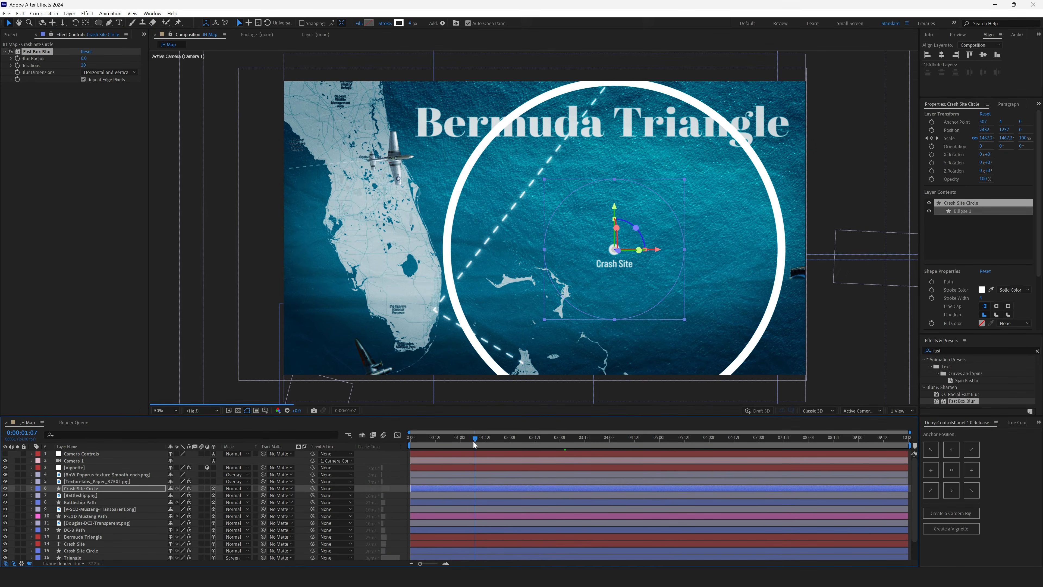
Keyframe the ring's Blur Radius at 1 at 0:00:00:00, increase it at 0:00:03:18, and preview the blurred pulse.
drag(473, 442, 388, 453)
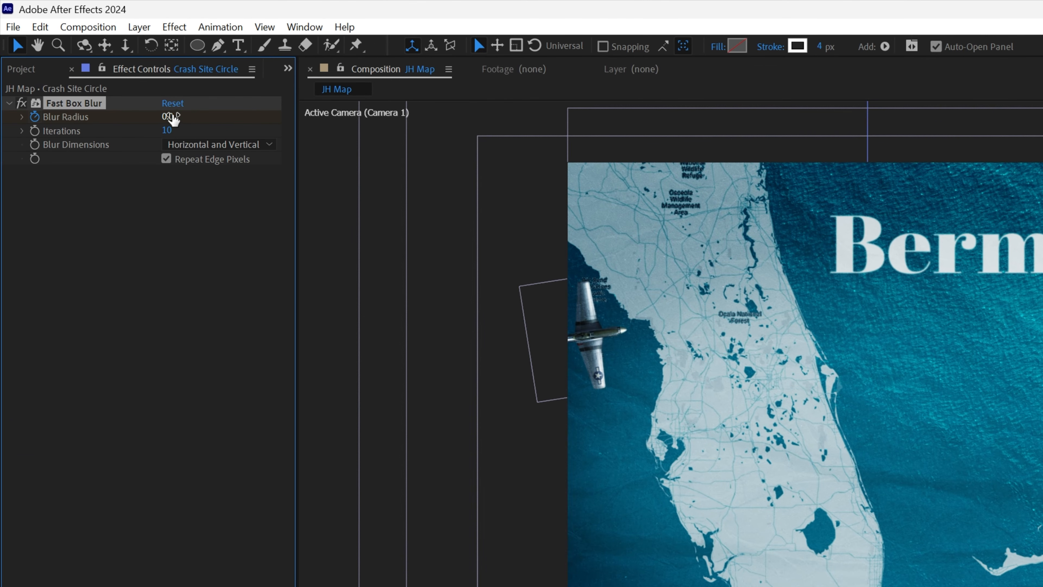
click(172, 117)
text(1)
click(189, 302)
drag(412, 441, 599, 453)
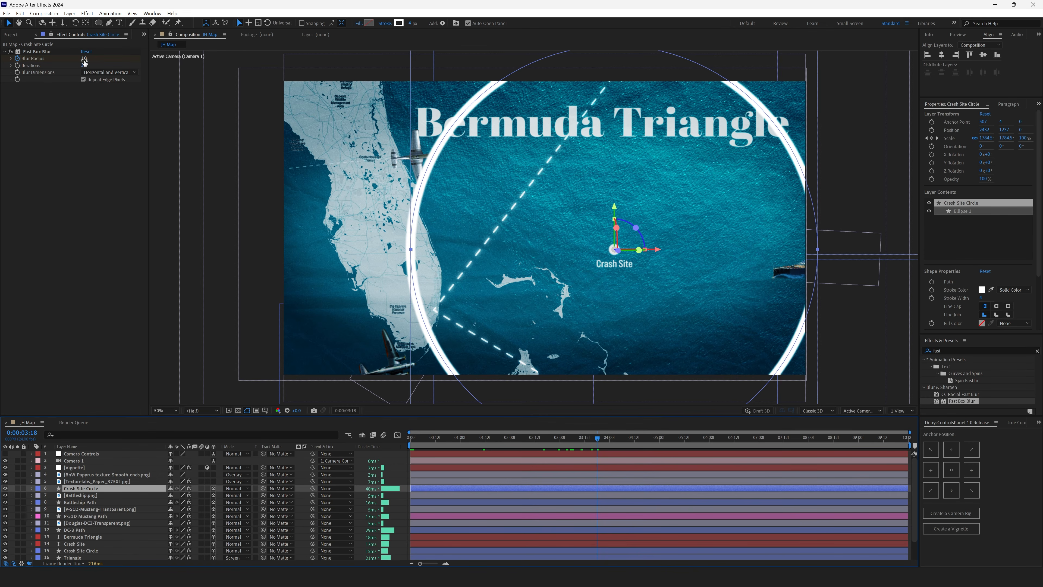
drag(84, 60, 98, 58)
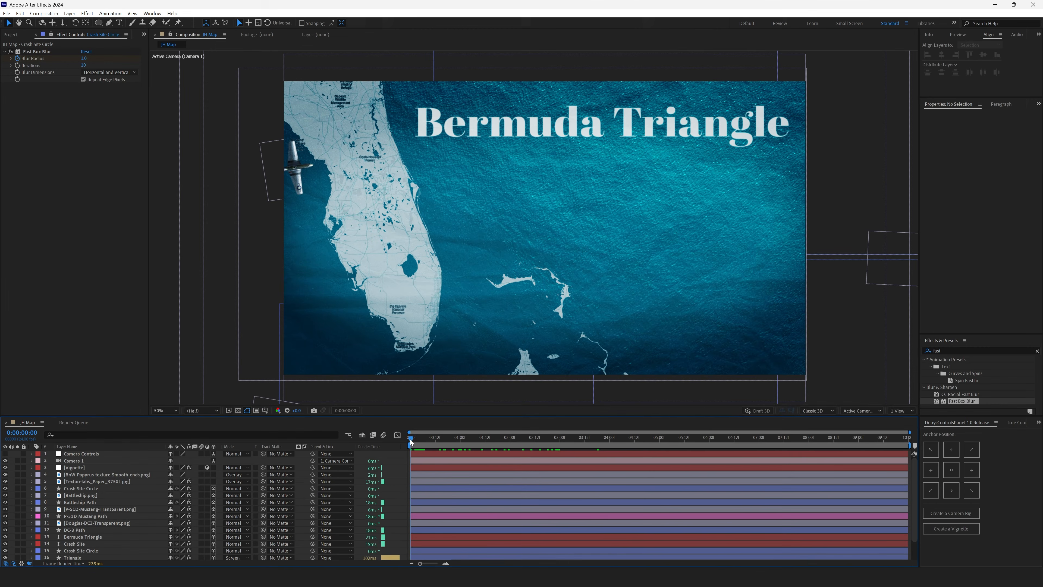
mouse_move(434, 446)
mouse_down()
mouse_move(652, 482)
mouse_move(663, 439)
mouse_move(427, 453)
mouse_up()
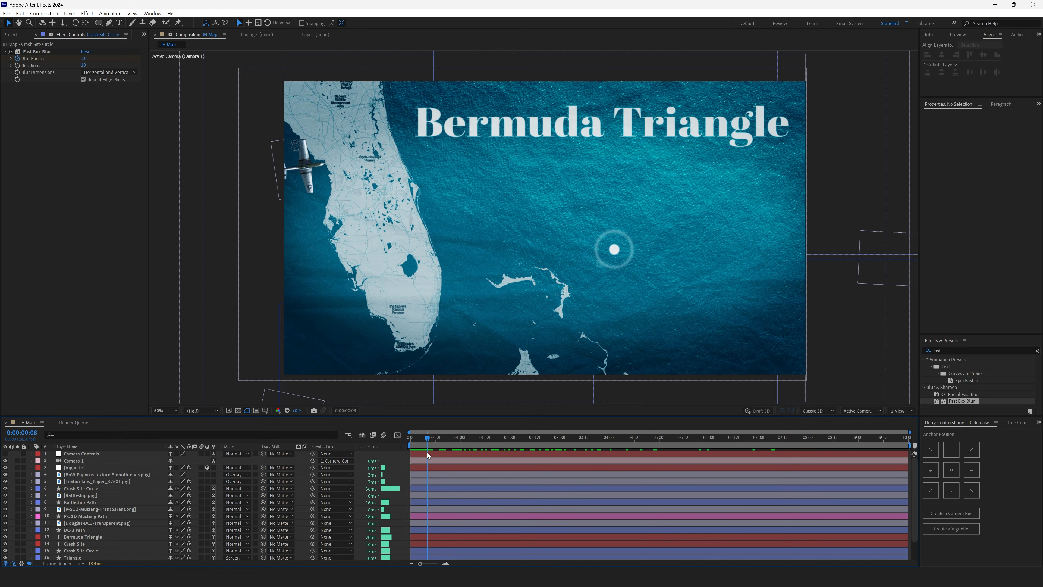
Add an adjustment layer directly above the outlined Crash Site Circle layer.
click(82, 489)
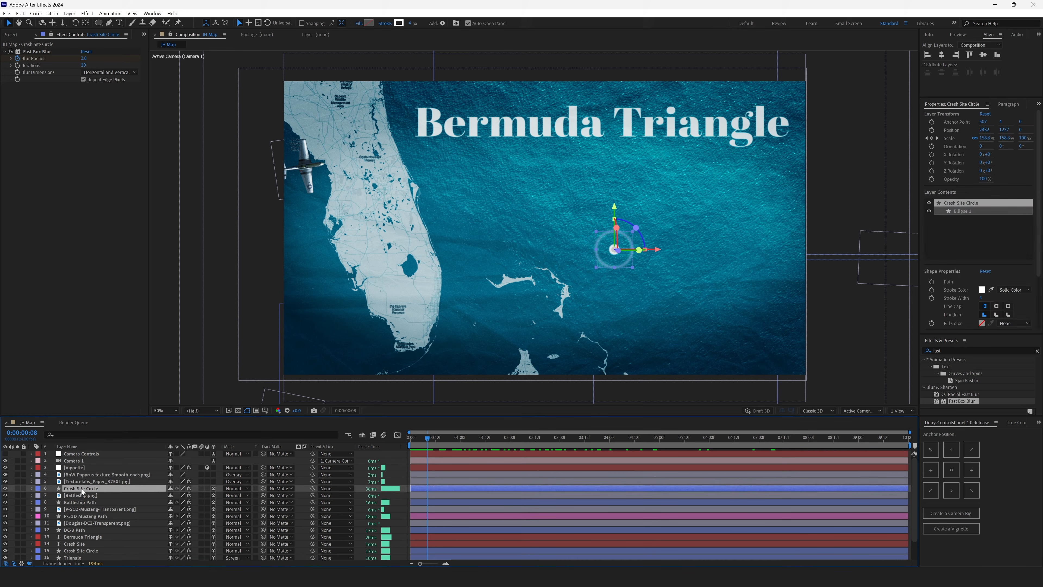
click(69, 13)
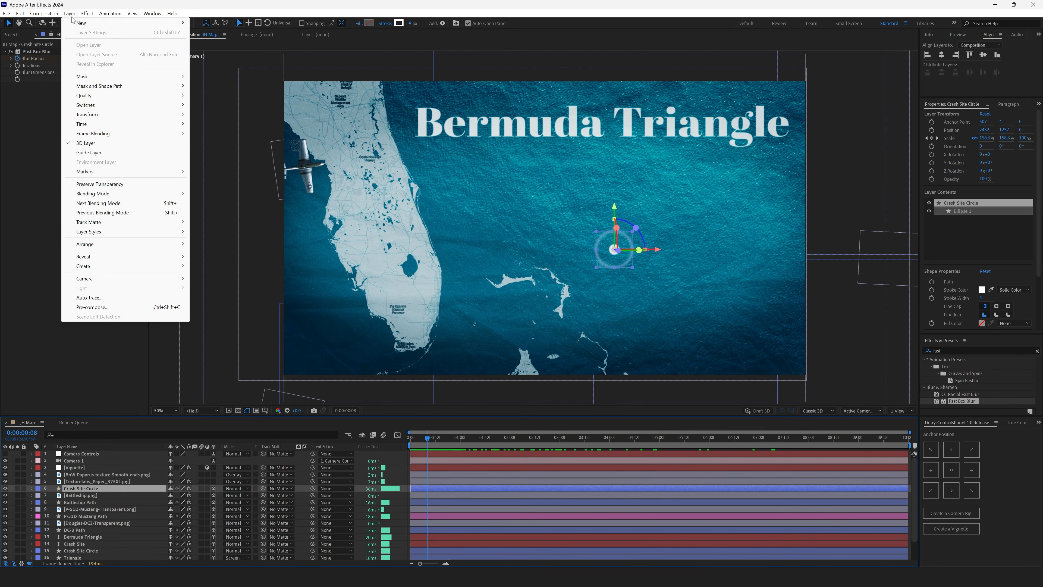
mouse_move(94, 26)
click(229, 79)
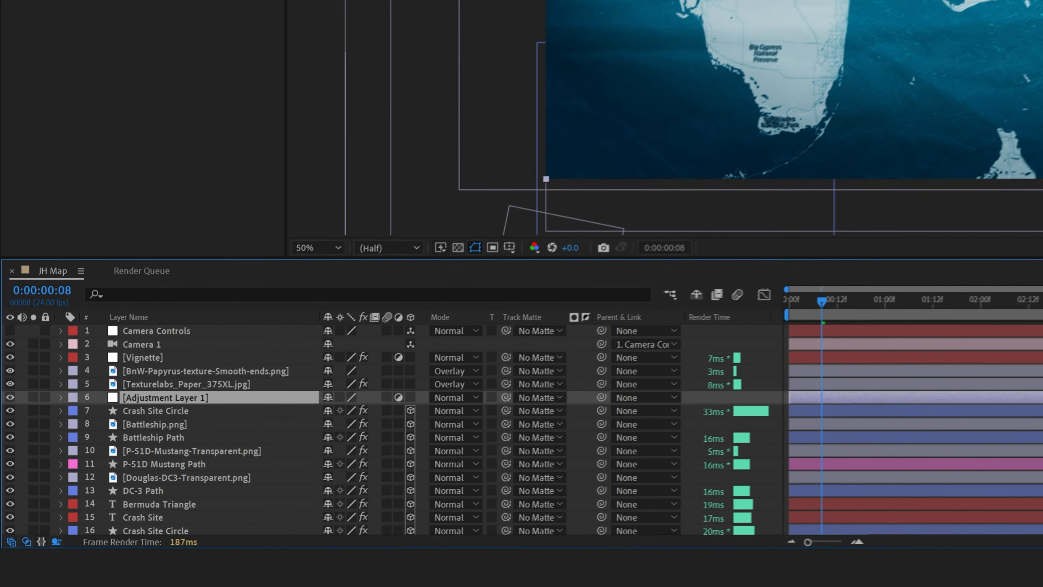
Rename the adjustment layer Crash Site Circle Displacement and move it directly below the outlined Crash Site Circle layer.
key(Return)
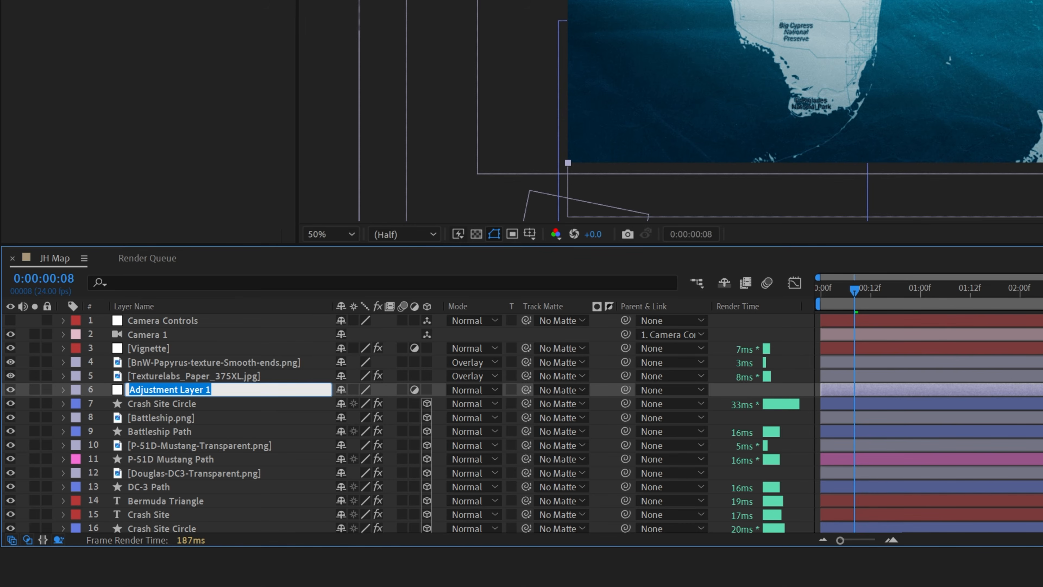
text(Crash Site Circle Displacement)
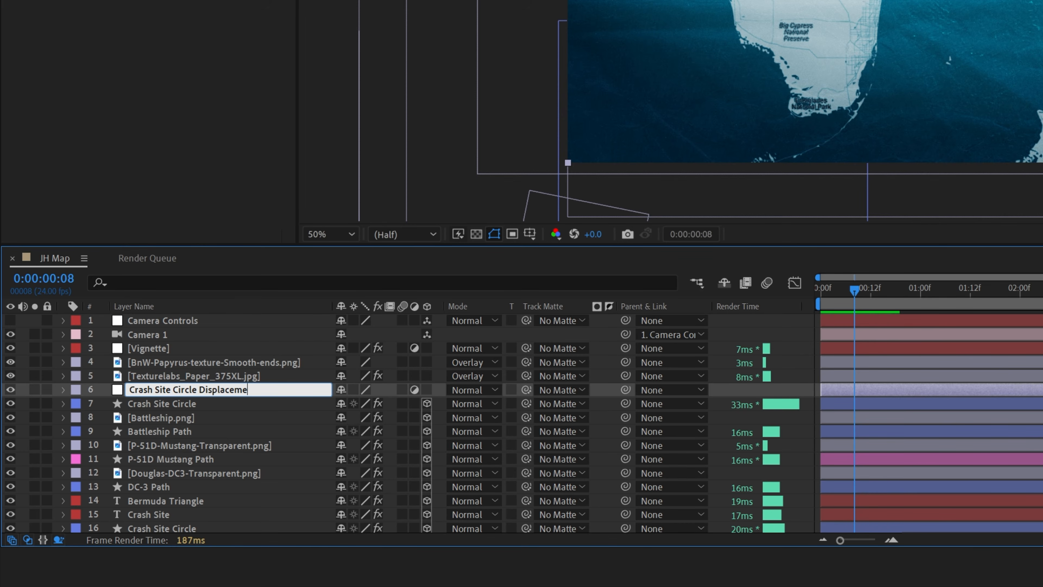
key(Return)
drag(194, 394, 190, 411)
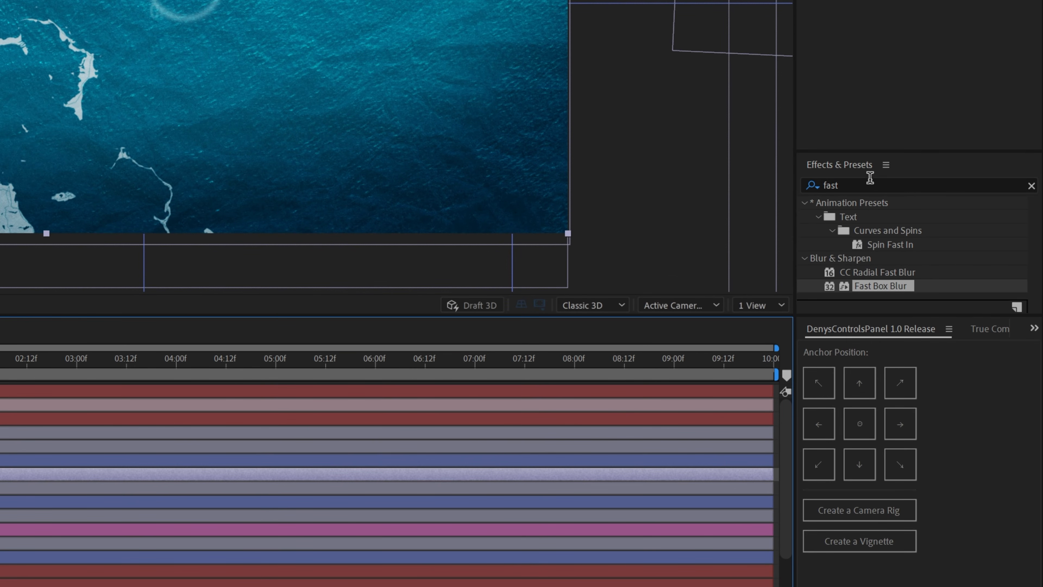
Find the Displacement Map effect and apply it to the Crash Site Circle Displacement layer.
click(870, 185)
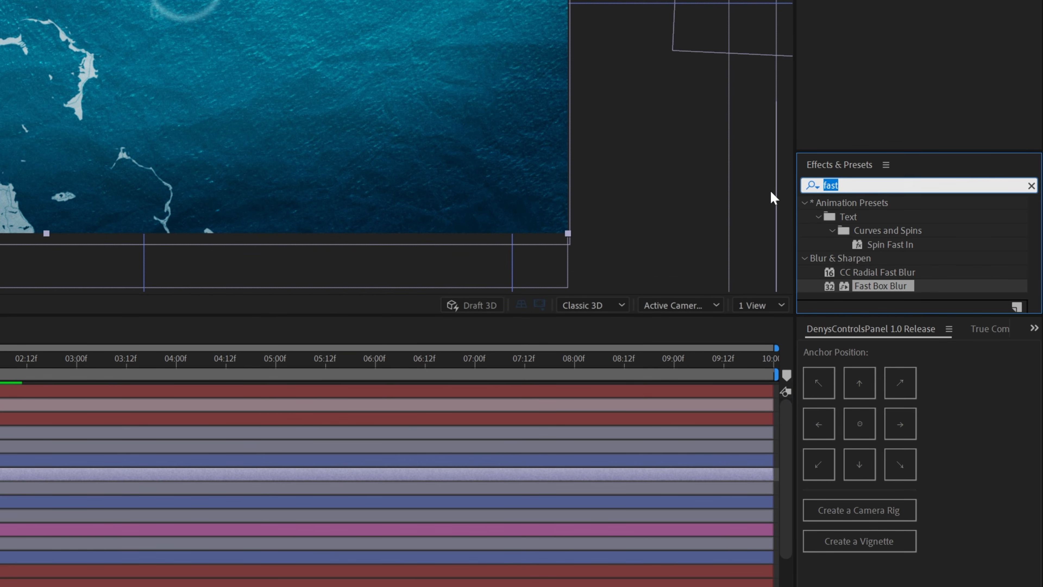
text(Displacement map)
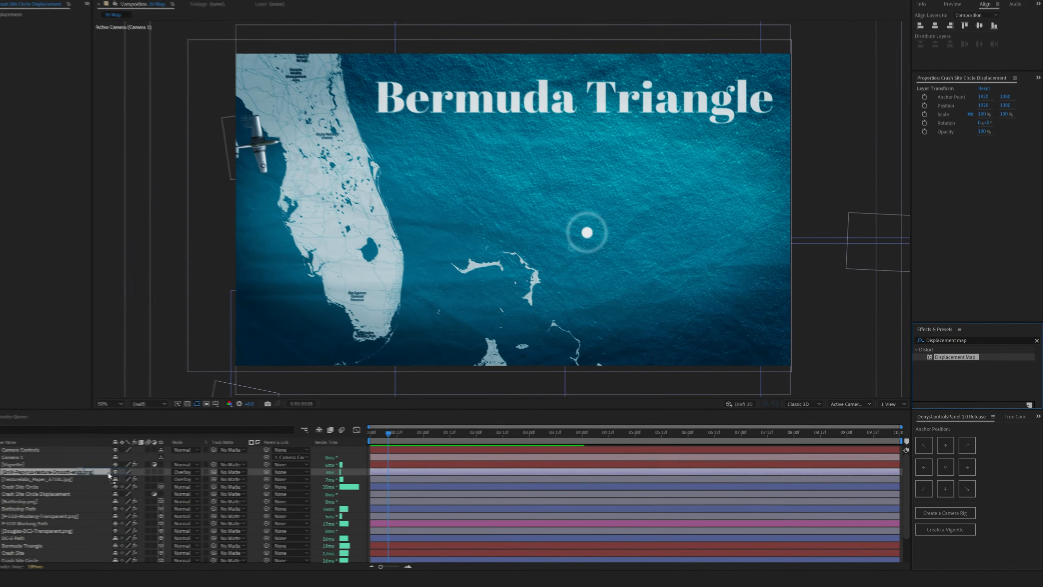
drag(872, 217, 0, 483)
drag(111, 502, 105, 497)
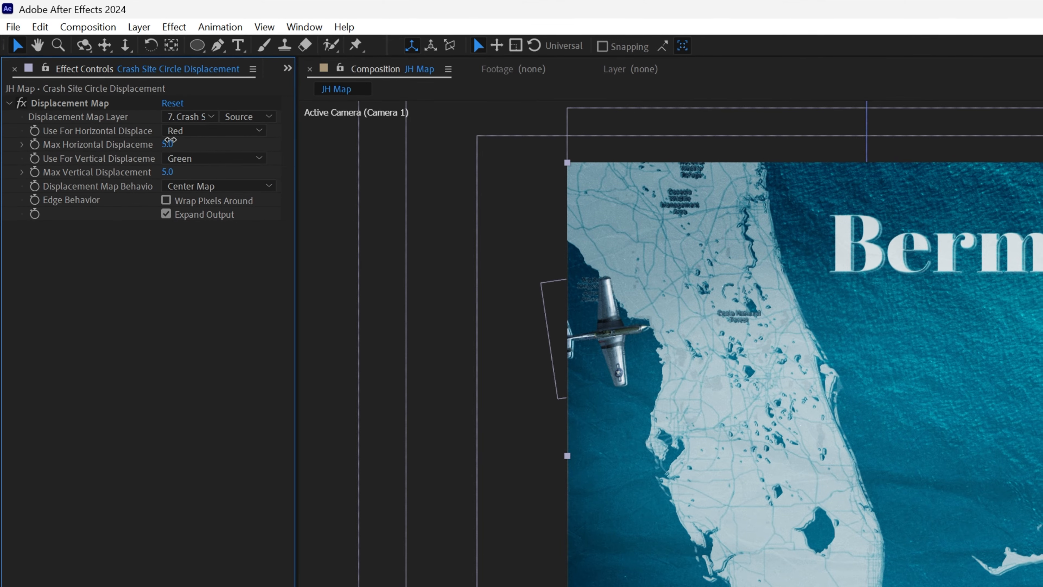
Set the Displacement Map's maximum horizontal and maximum vertical displacement to 10 each.
click(146, 126)
text(10)
key(Return)
click(167, 171)
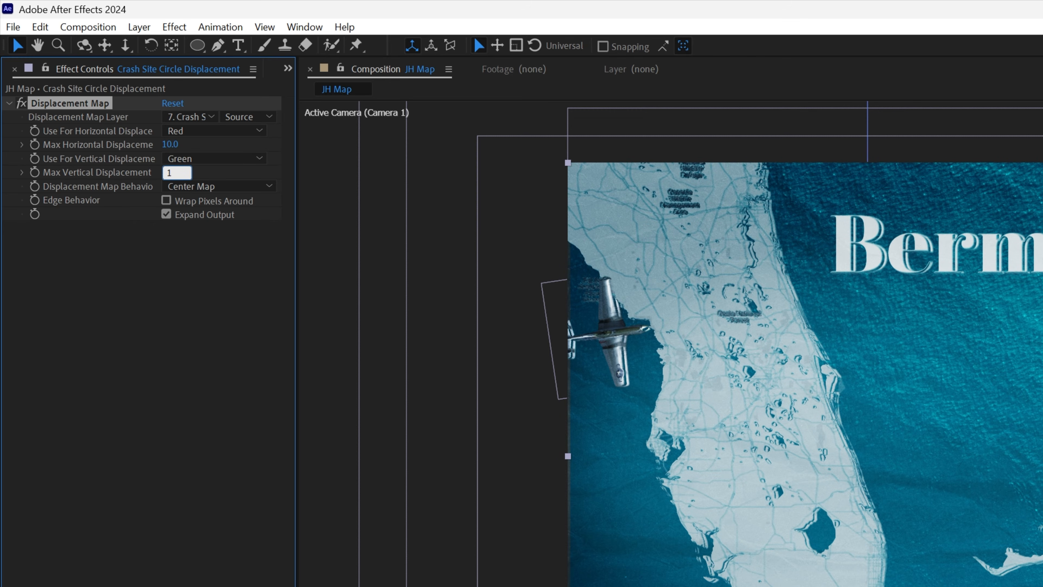
text(10)
key(Return)
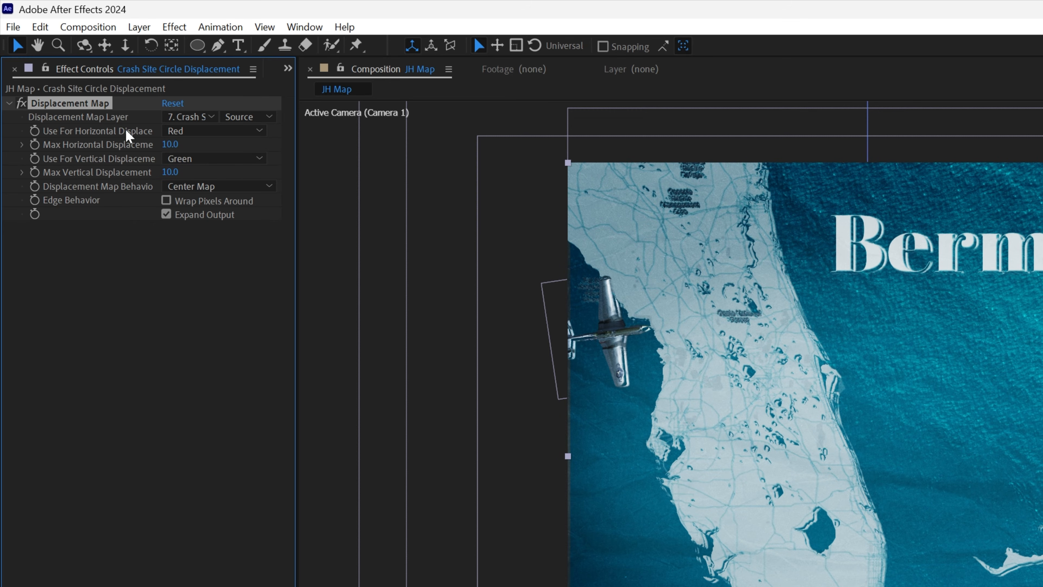
Use Luminance as the source for both horizontal and vertical displacement in the Displacement Map.
click(208, 132)
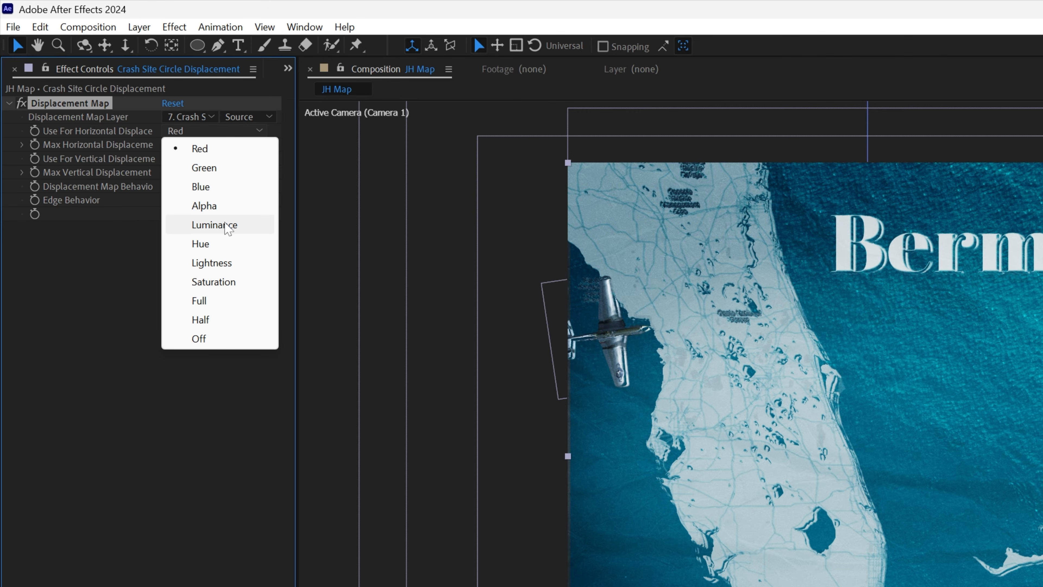
click(229, 228)
click(197, 162)
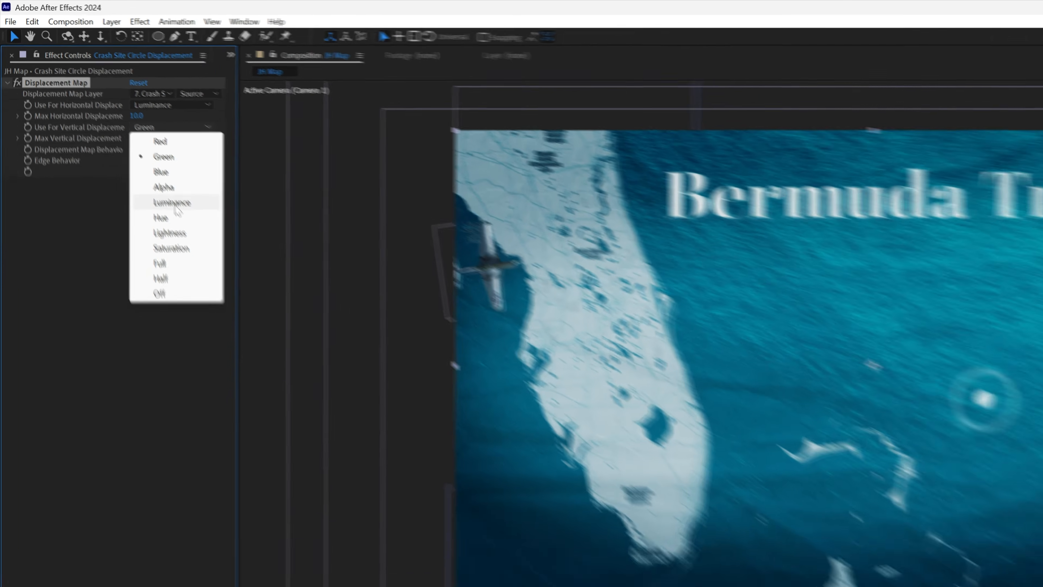
click(222, 256)
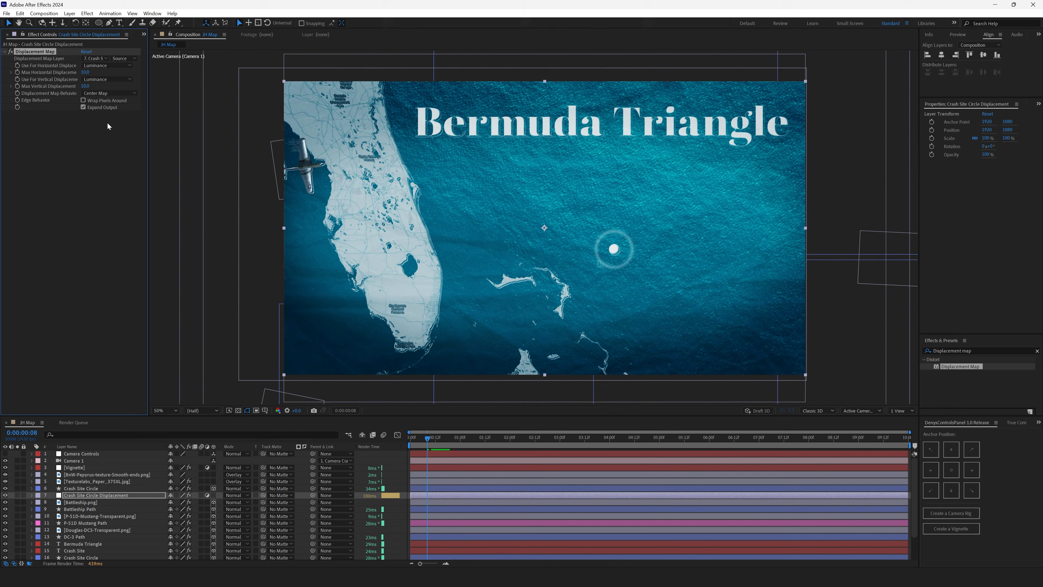
scroll(477, 267, up, 1)
scroll(463, 261, down, 3)
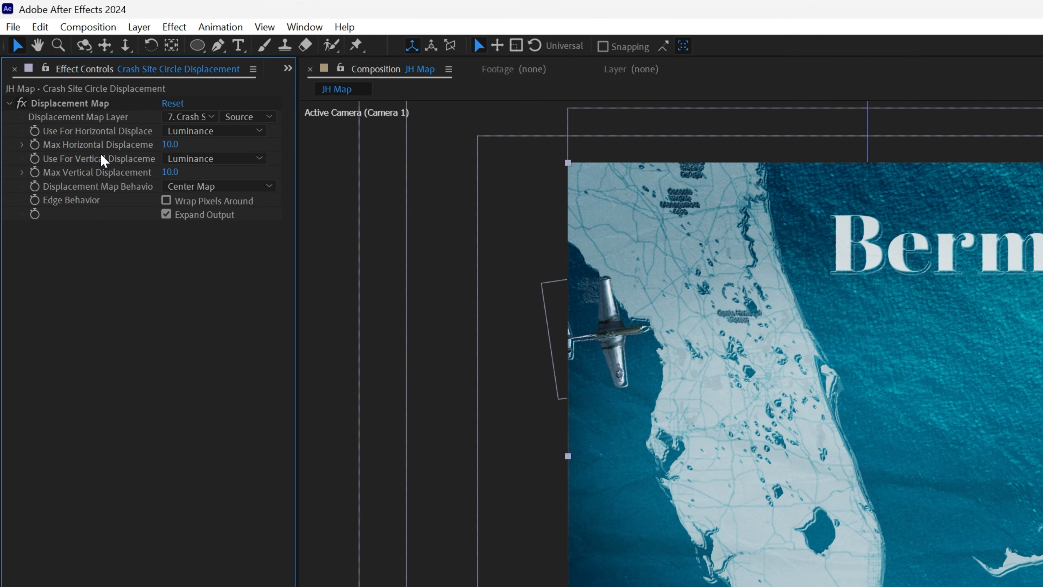
Set the displacement map layer to 6. Crash Site Circle, sampled with Effects & Masks.
click(190, 117)
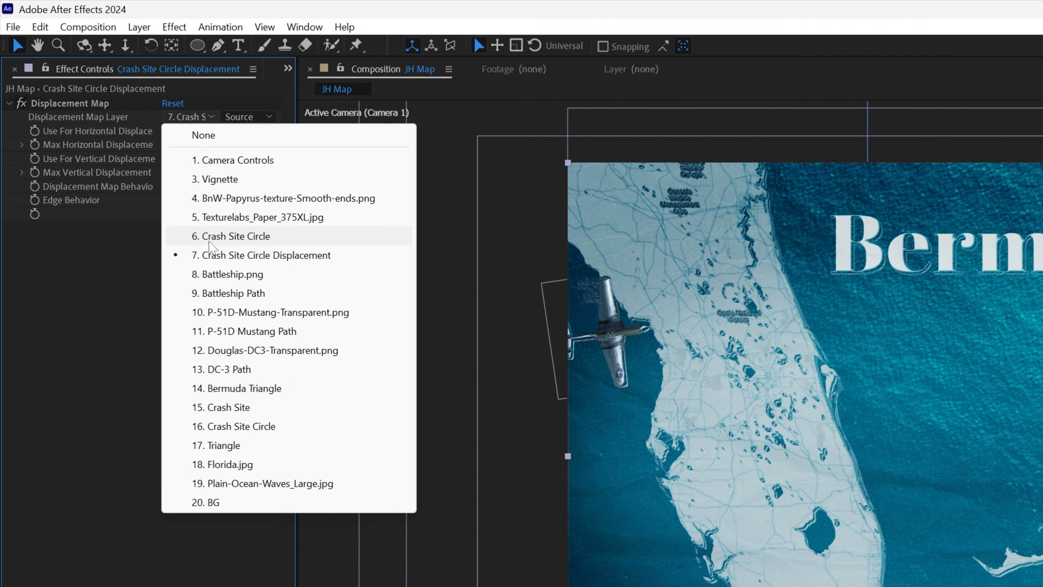
click(251, 237)
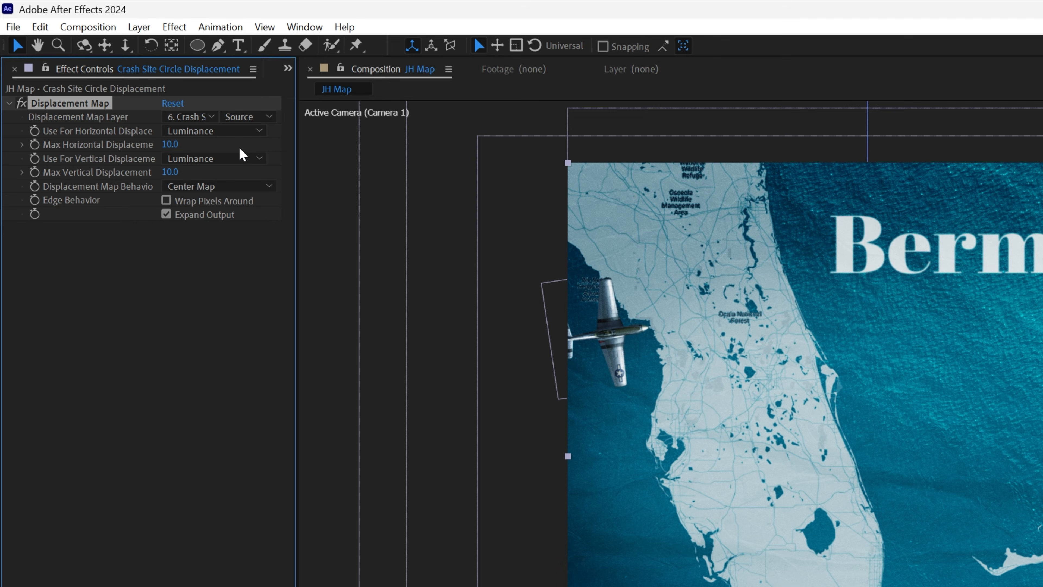
click(236, 121)
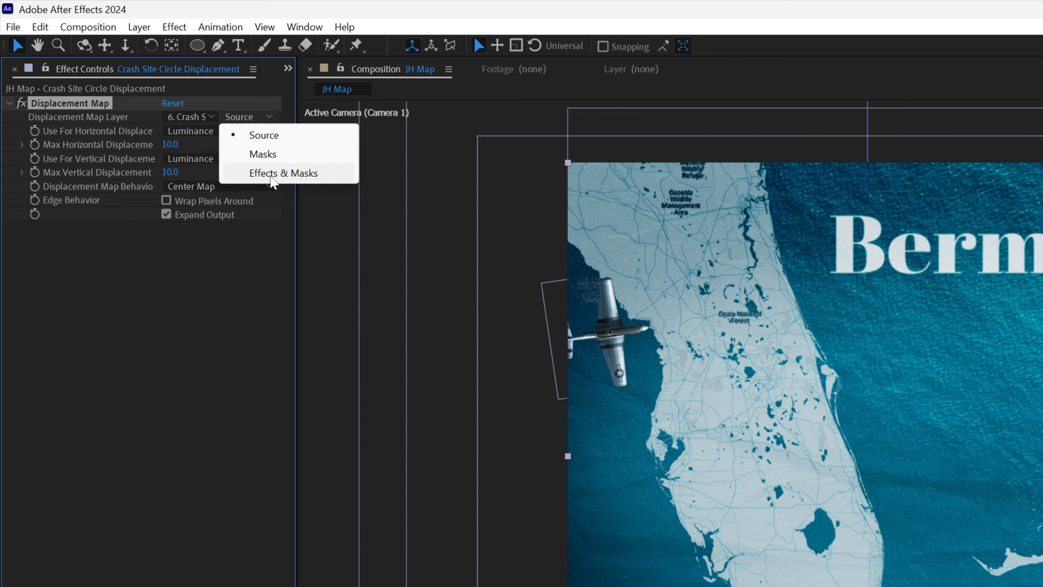
click(280, 173)
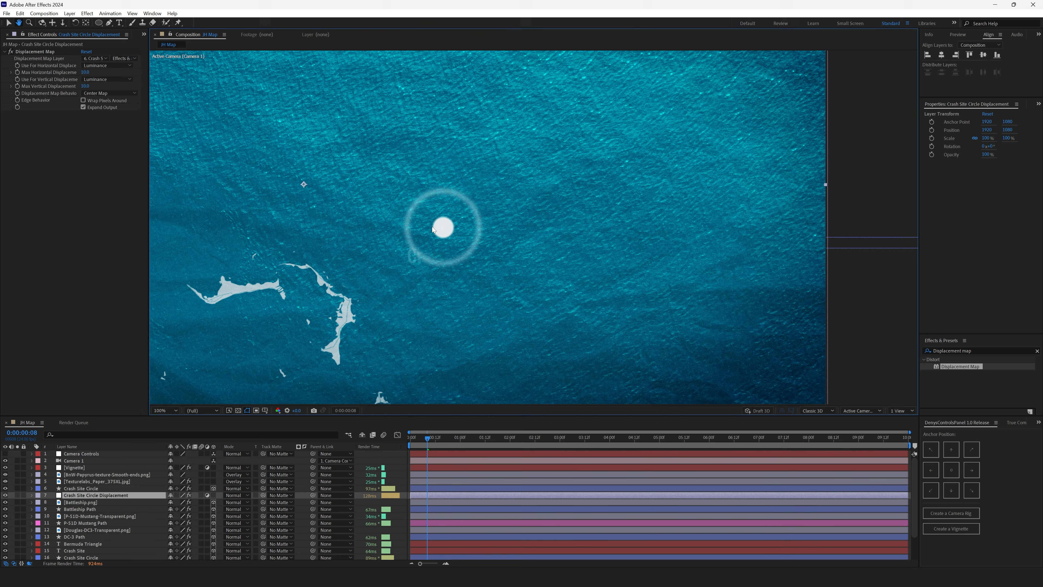
Check the displacement along the expanding ring at several times, around the crash site, battleship and Florida coast.
key(v)
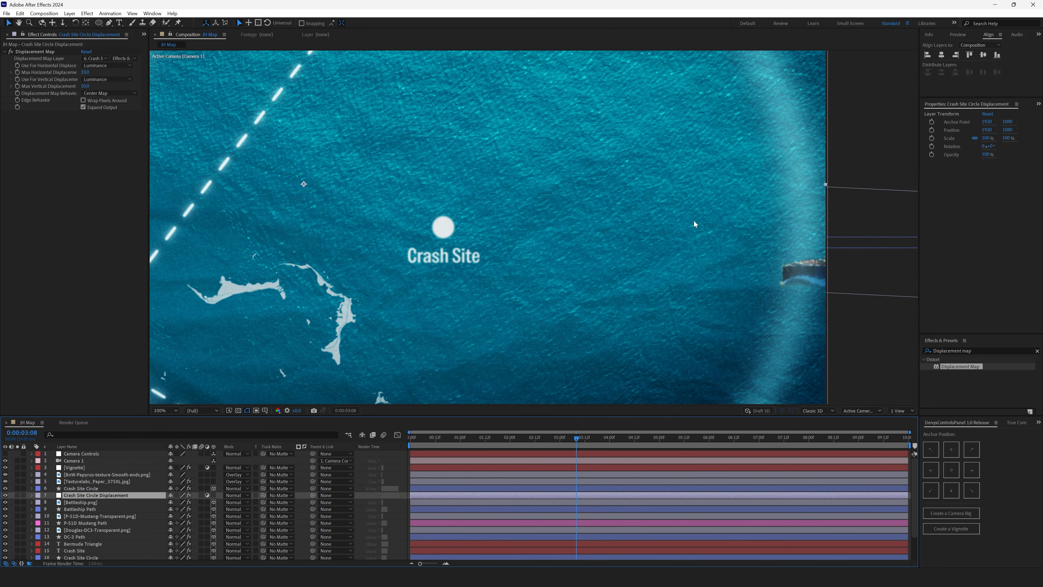
scroll(588, 265, up, 3)
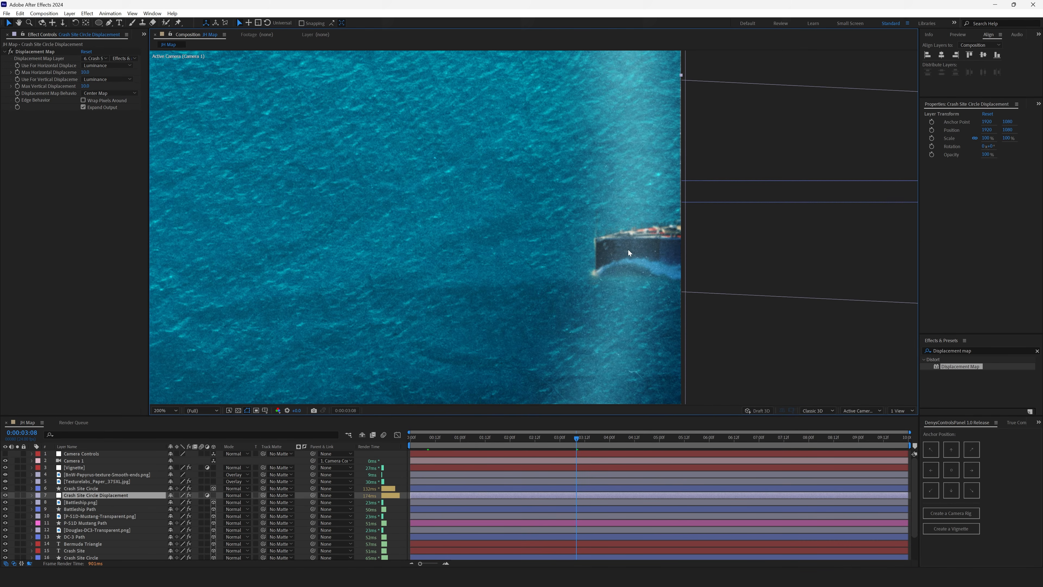
scroll(336, 186, down, 3)
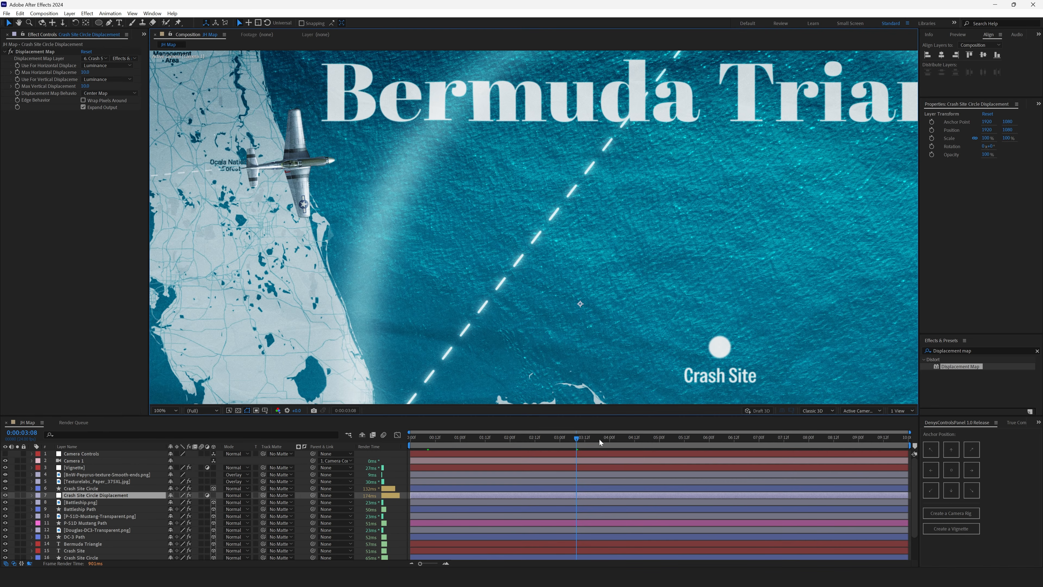
click(606, 439)
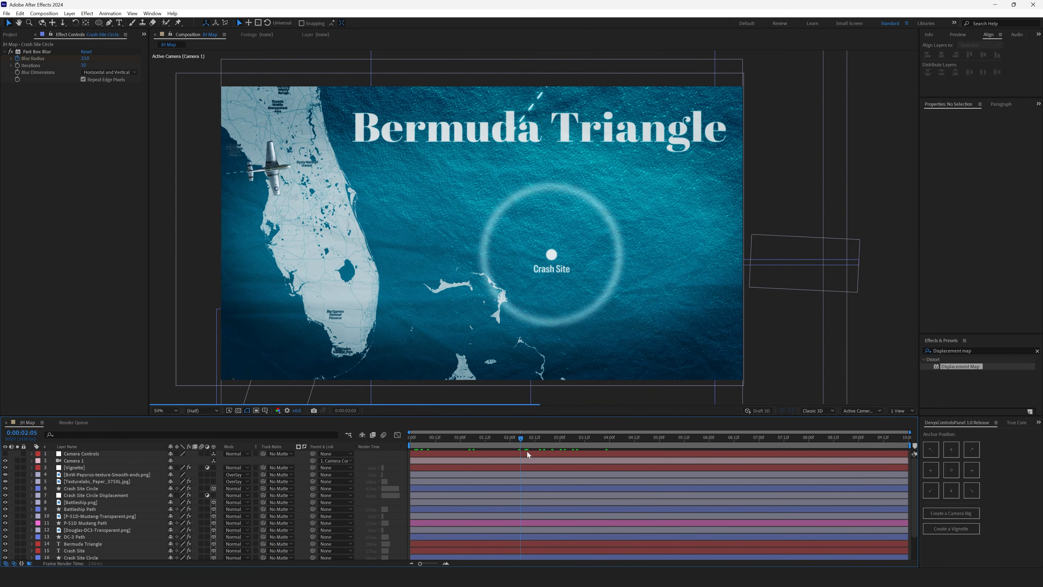
drag(527, 452, 415, 451)
Tilt the Camera Controls layer with an X Rotation of 16° and a Y Rotation of 4°.
click(82, 454)
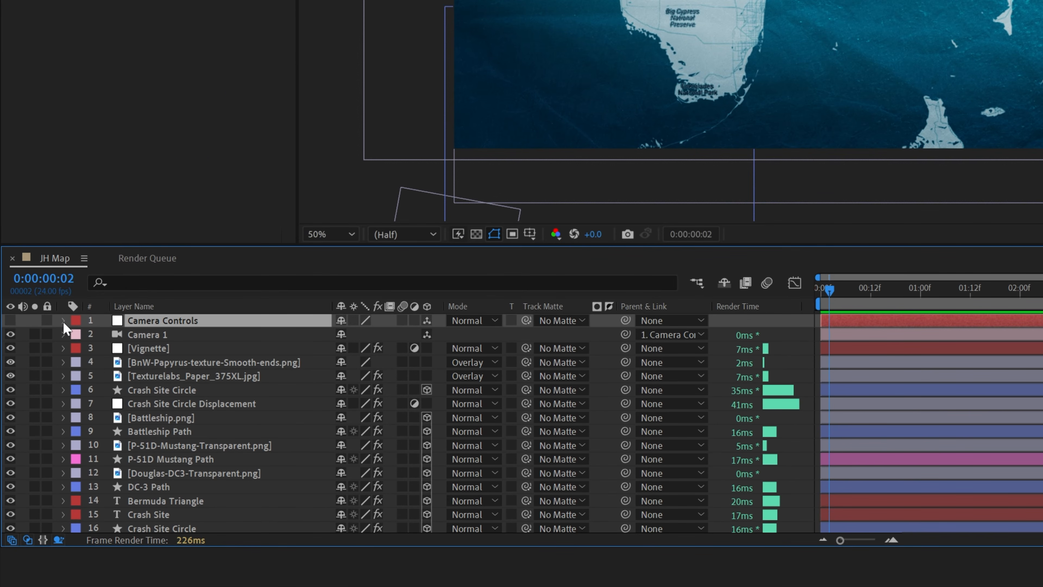
click(64, 322)
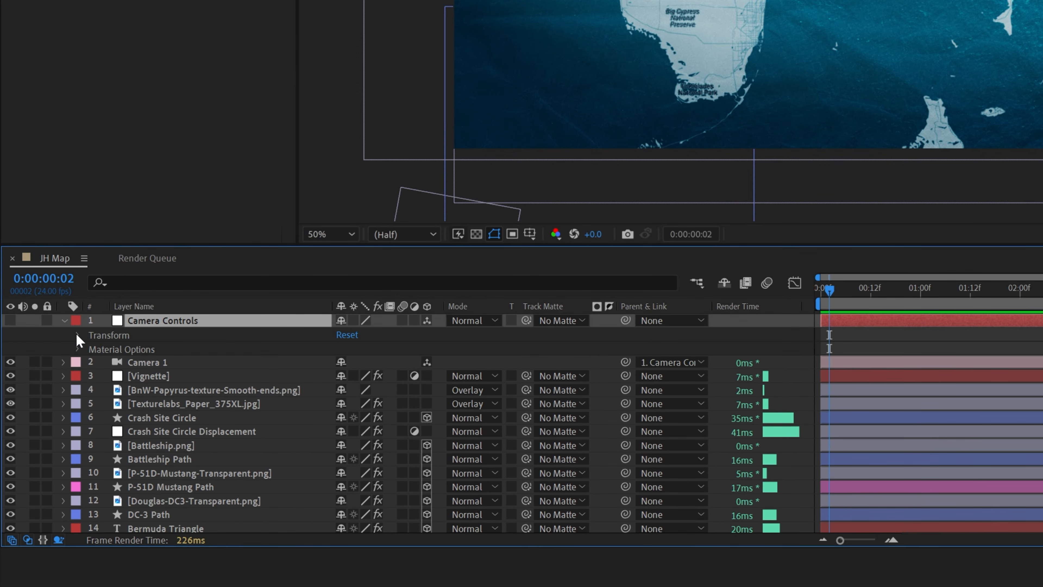
click(77, 335)
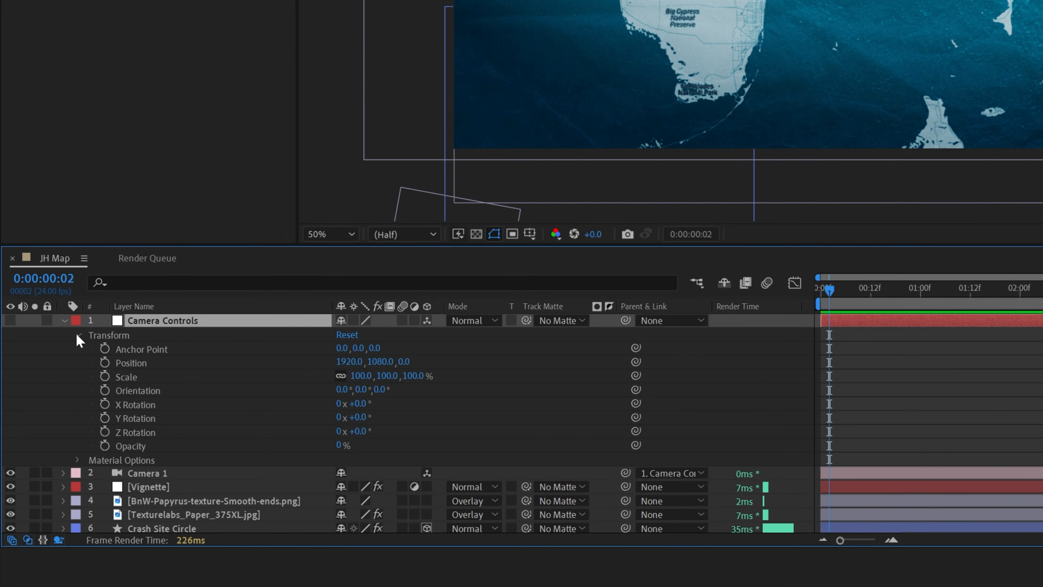
click(360, 403)
text(16)
key(Tab)
text(4)
key(Return)
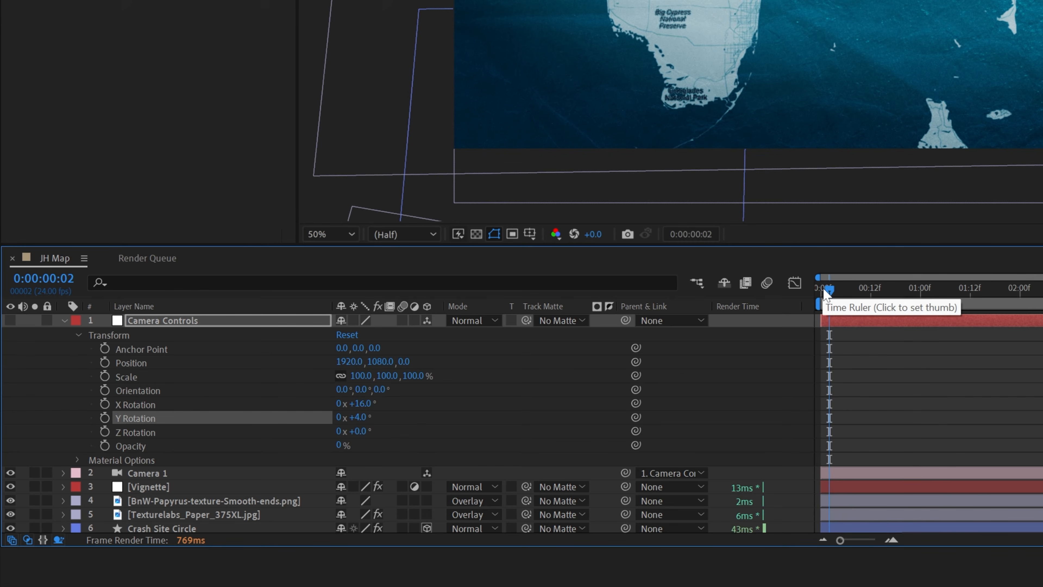
Position Camera Controls at 268, 2099, 1585 at 0:00:00:00 to frame the DC-3, and start keyframing Position.
drag(828, 289, 810, 291)
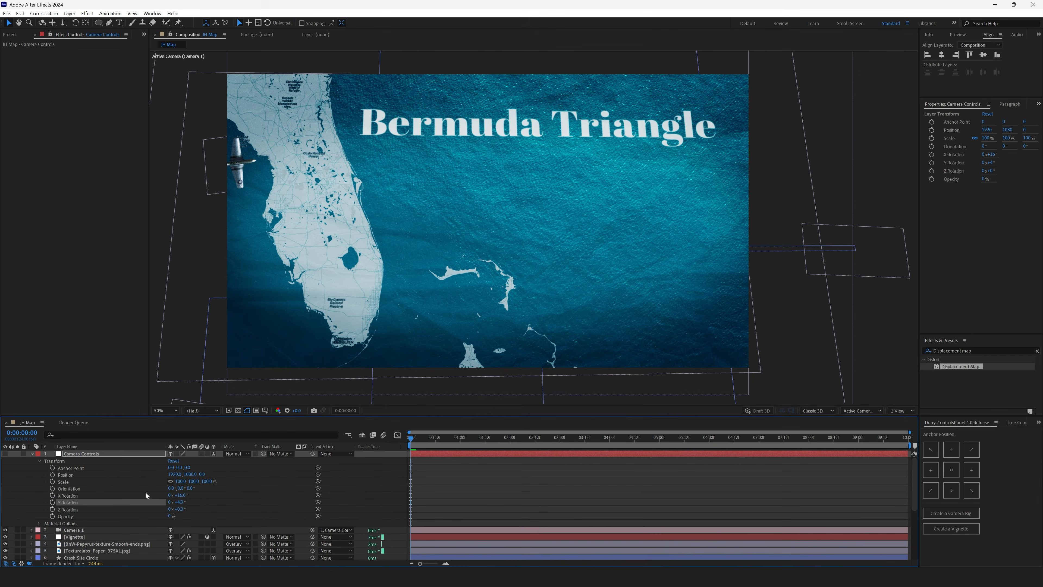
drag(401, 363, 1042, 384)
drag(533, 484, 335, 477)
drag(177, 474, 1, 477)
drag(195, 477, 604, 499)
drag(170, 474, 20, 476)
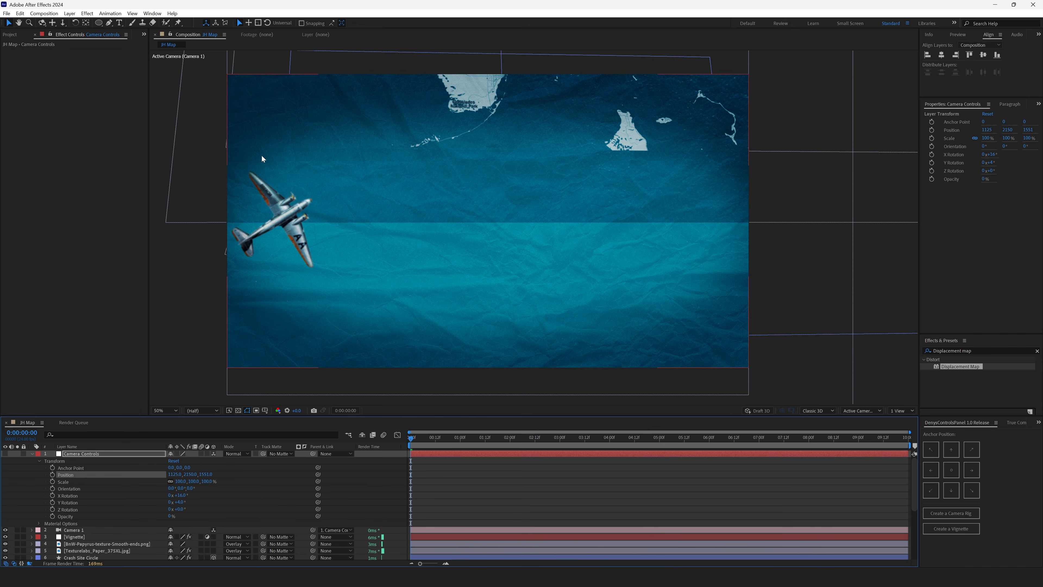
drag(174, 474, 34, 465)
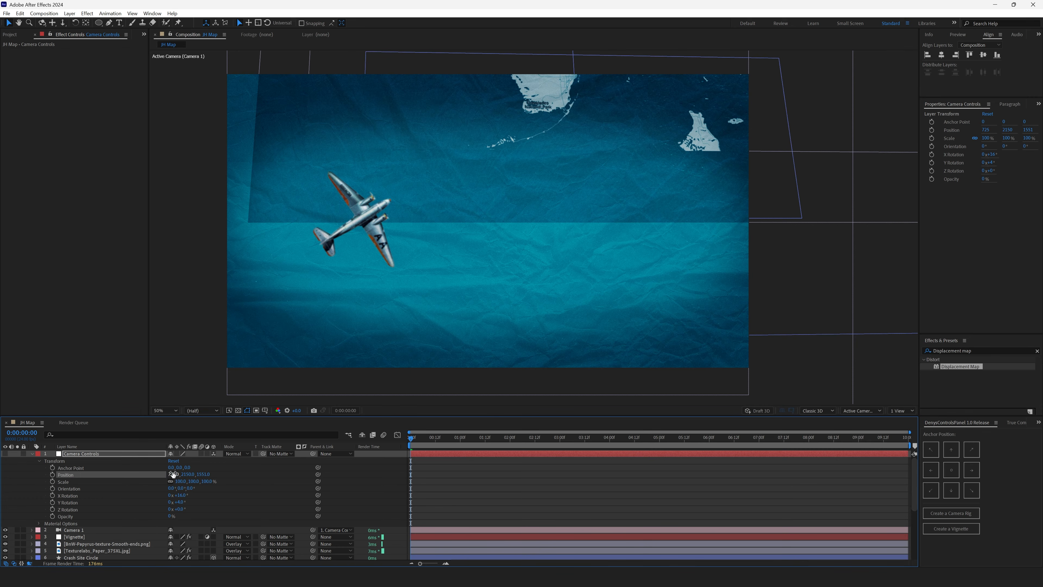
drag(173, 474, 140, 474)
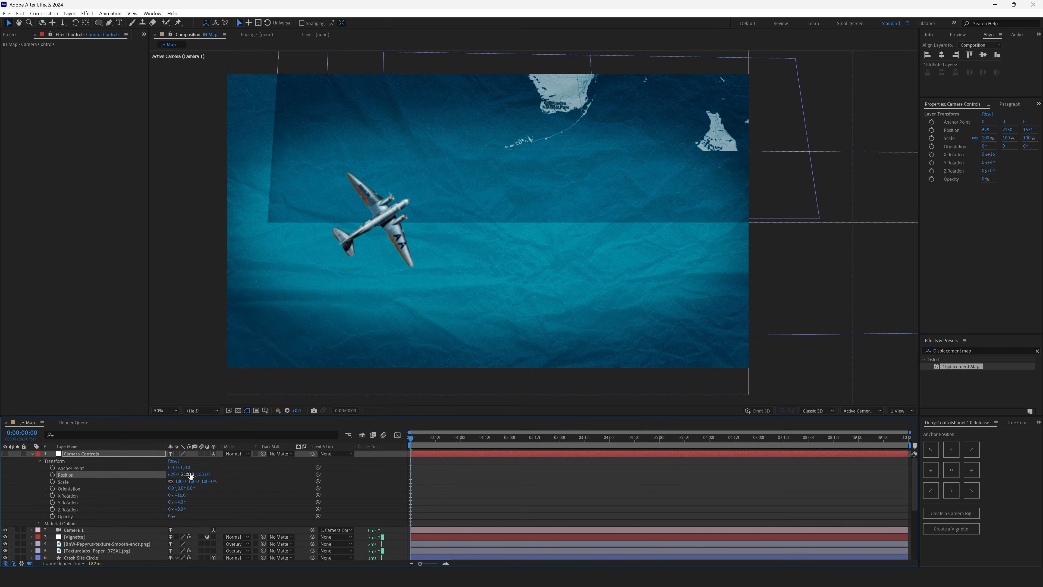
drag(191, 475, 131, 478)
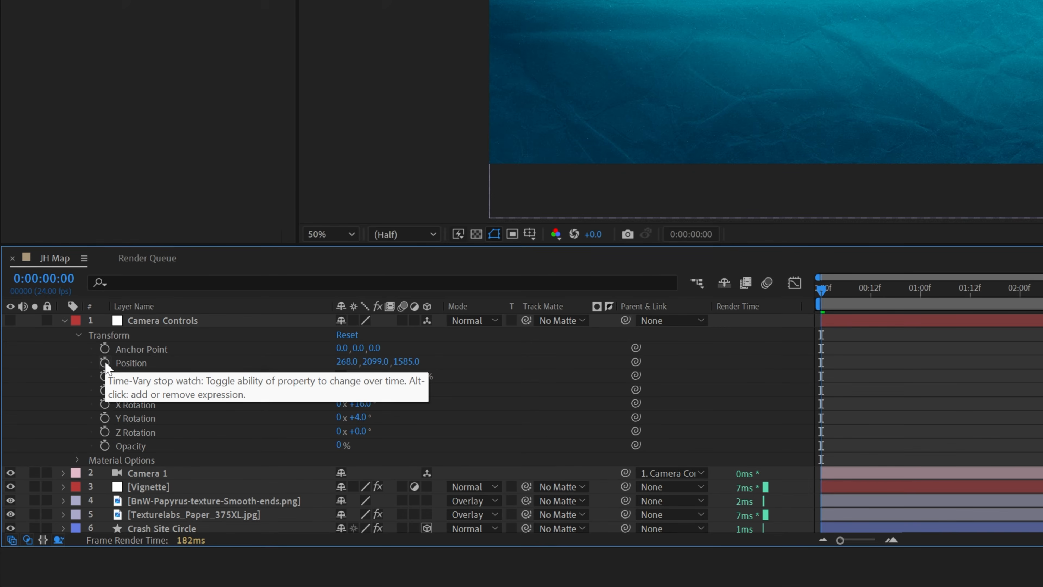
click(105, 362)
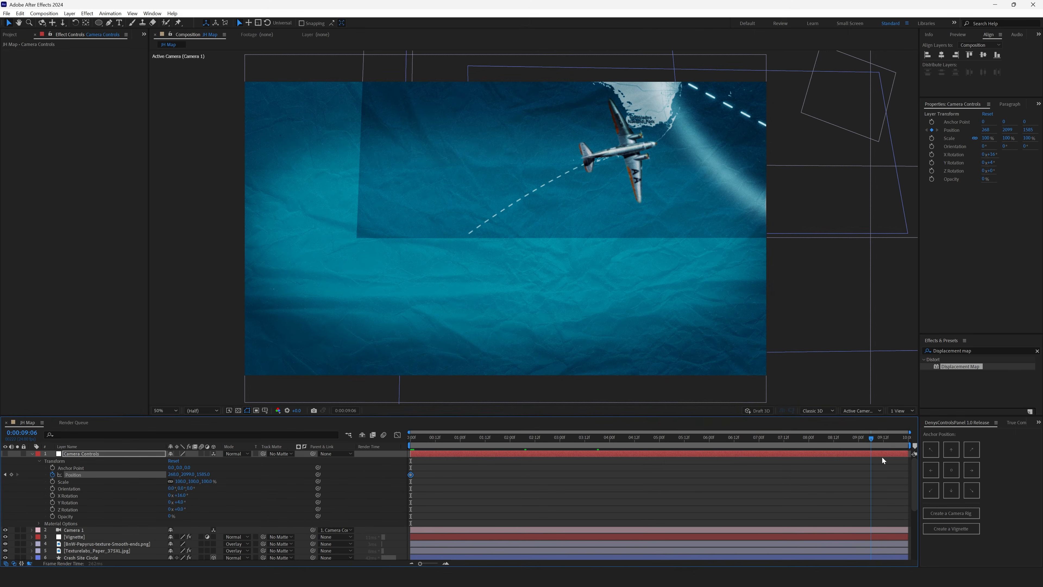
At 0:00:09:23, set the Camera Controls position to 2888, 1607, -1455 to pull back over the crash site.
drag(883, 458, 934, 461)
drag(174, 475, 267, 470)
drag(194, 476, 136, 477)
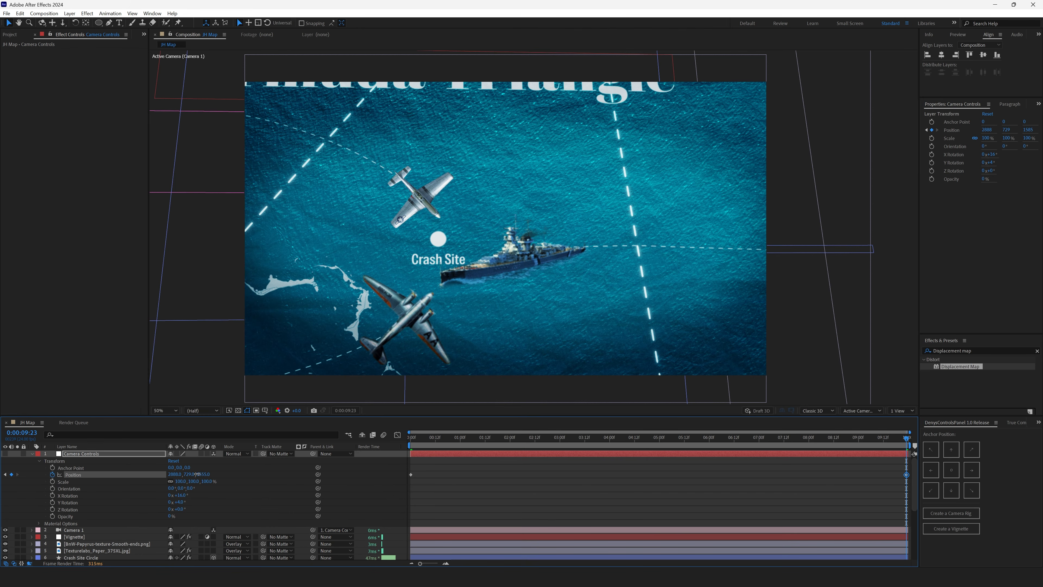
drag(199, 474, 540, 483)
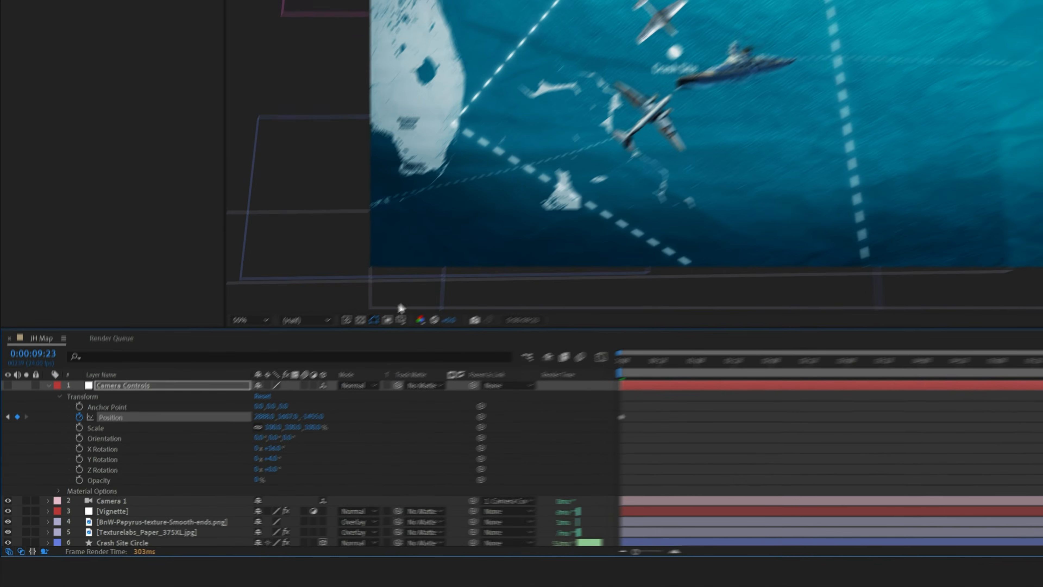
Turn on the Title/Action Safe overlay and refine the Camera Controls position at 0:00:09:23 to frame the whole title and triangle.
click(265, 410)
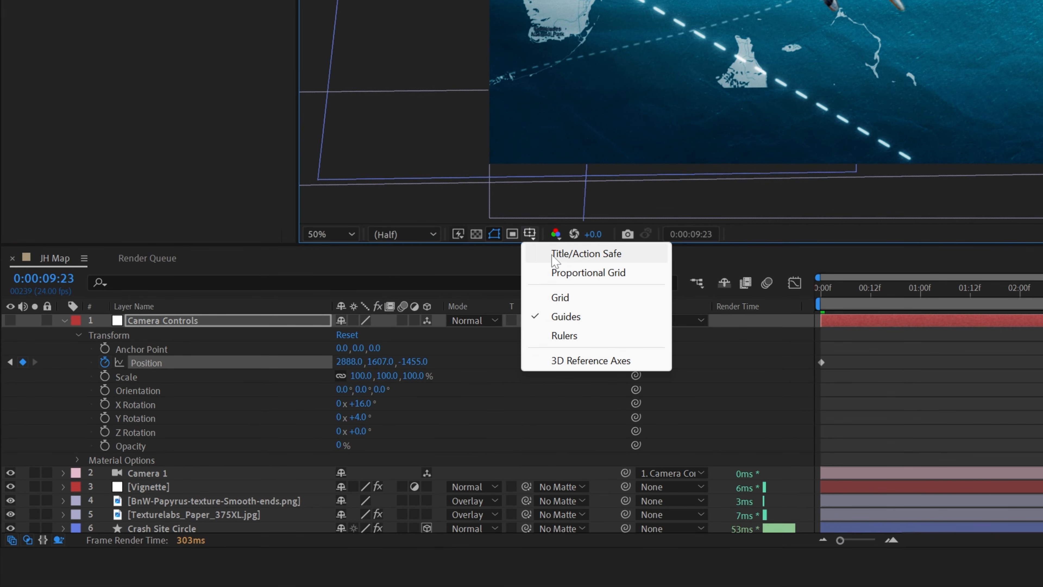
click(557, 254)
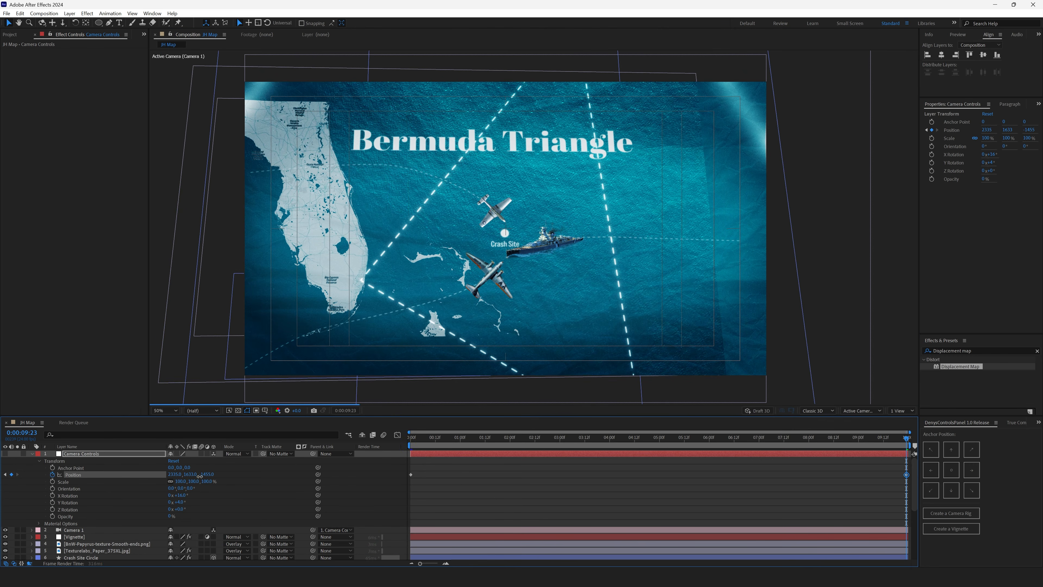
drag(195, 477, 210, 481)
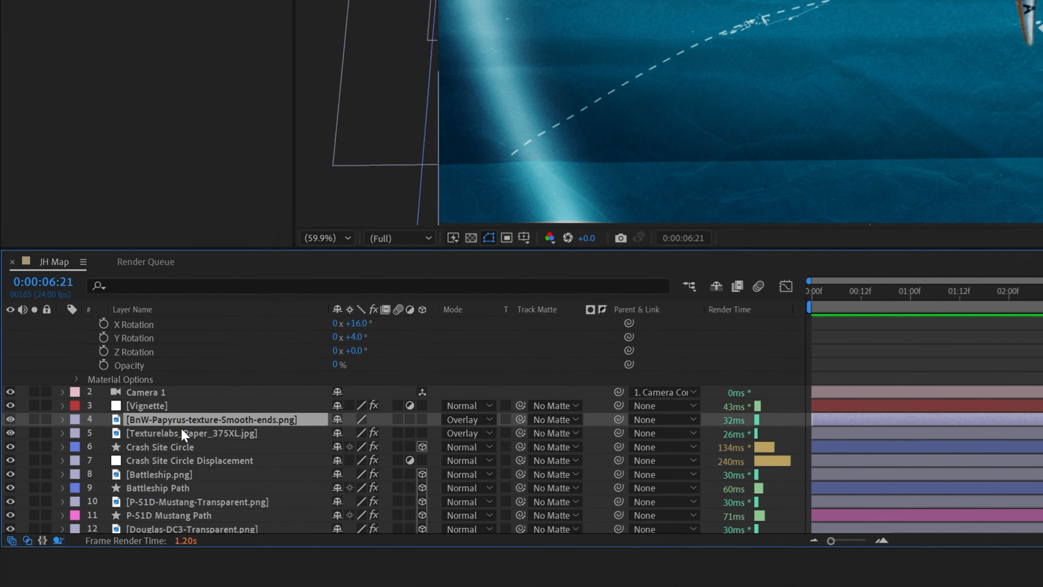
Make the BnW-Papyrus and Texturelabs_Paper texture layers 3D and move BnW-Papyrus down to about Y 1221 to cover the frame at 0:00:09:23.
click(182, 434)
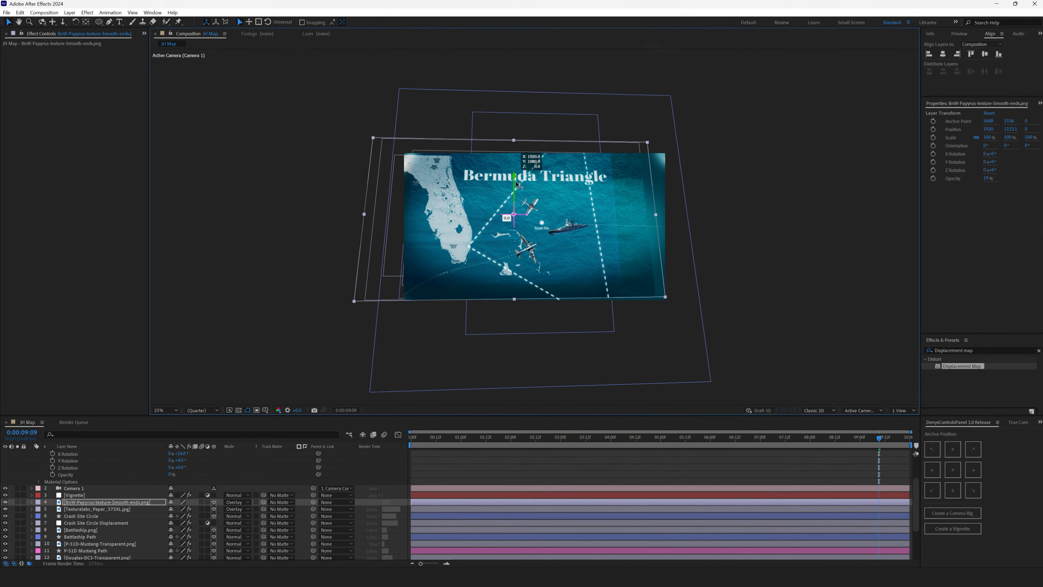
drag(517, 184, 516, 196)
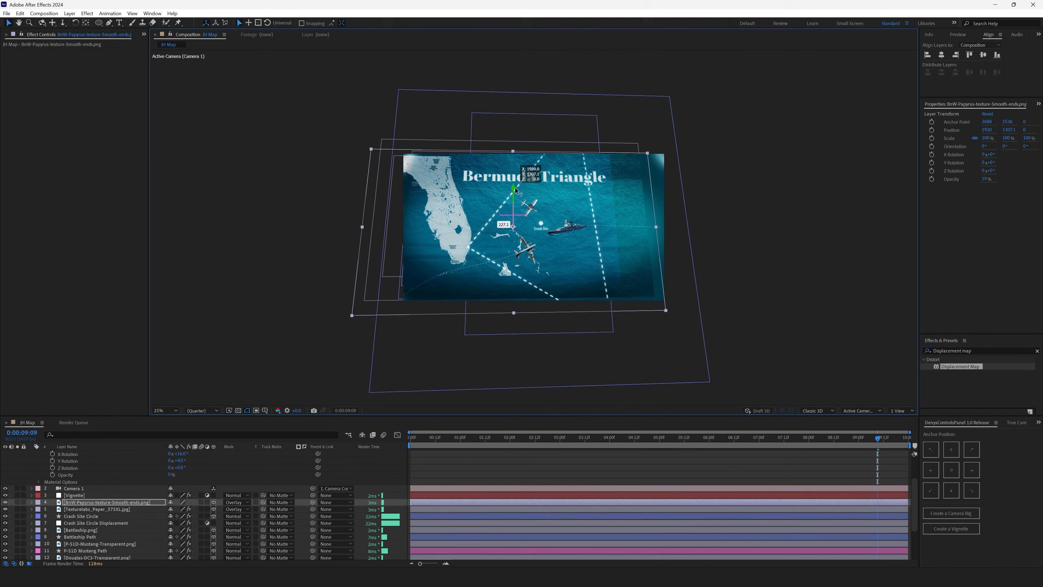
drag(878, 440, 906, 439)
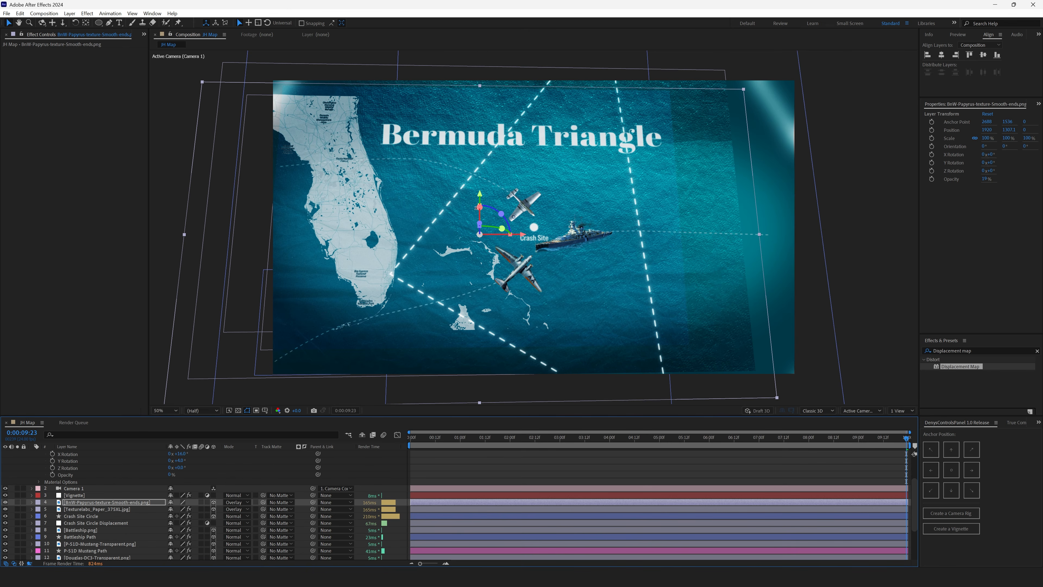
drag(481, 199, 550, 213)
Enlarge the Texturelabs_Paper texture to 77.3% and the BnW-Papyrus texture to 121% so both cover the frame.
click(100, 509)
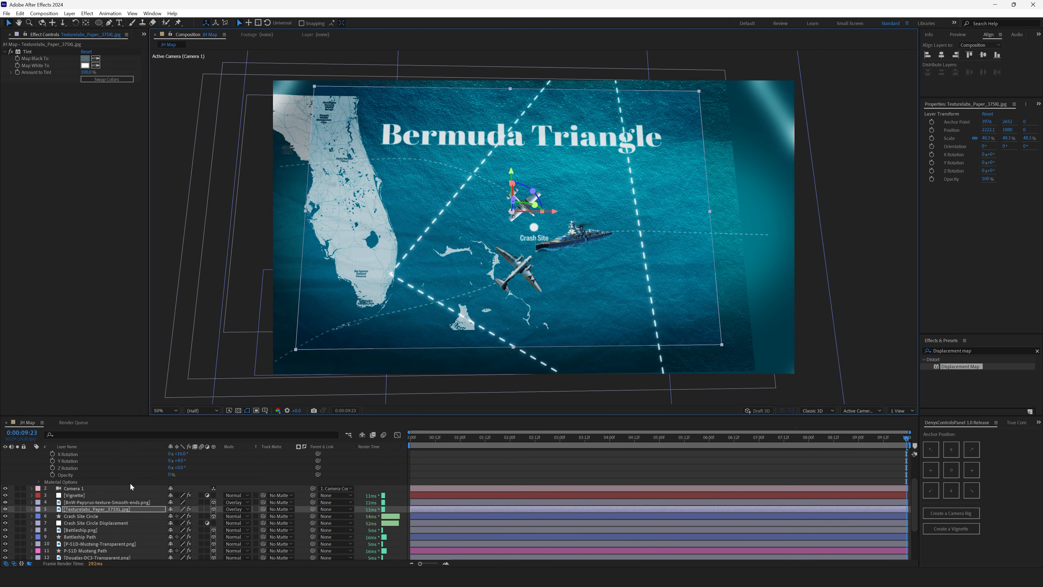
key(s)
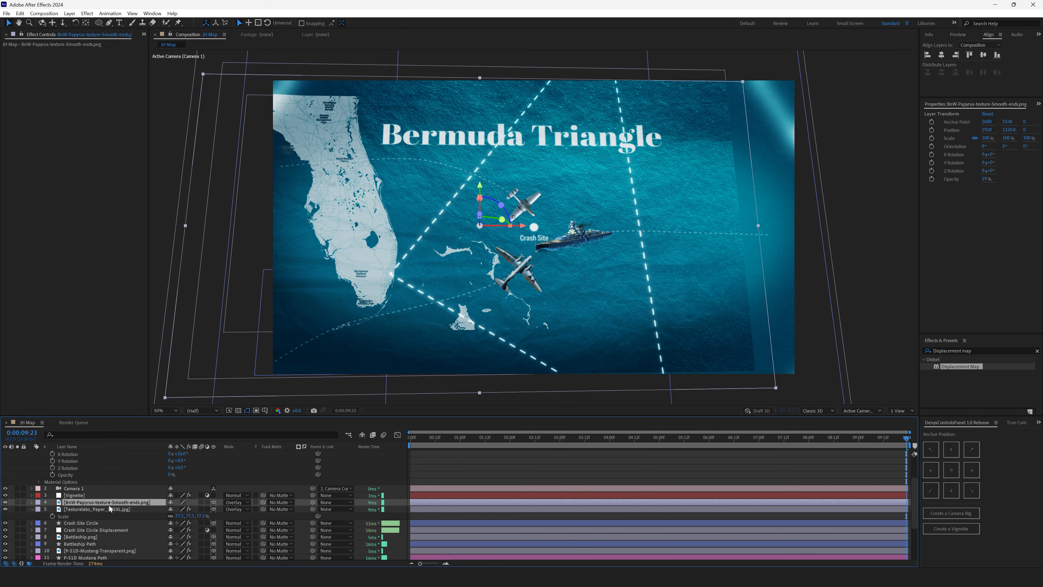
key(s)
drag(179, 510, 187, 510)
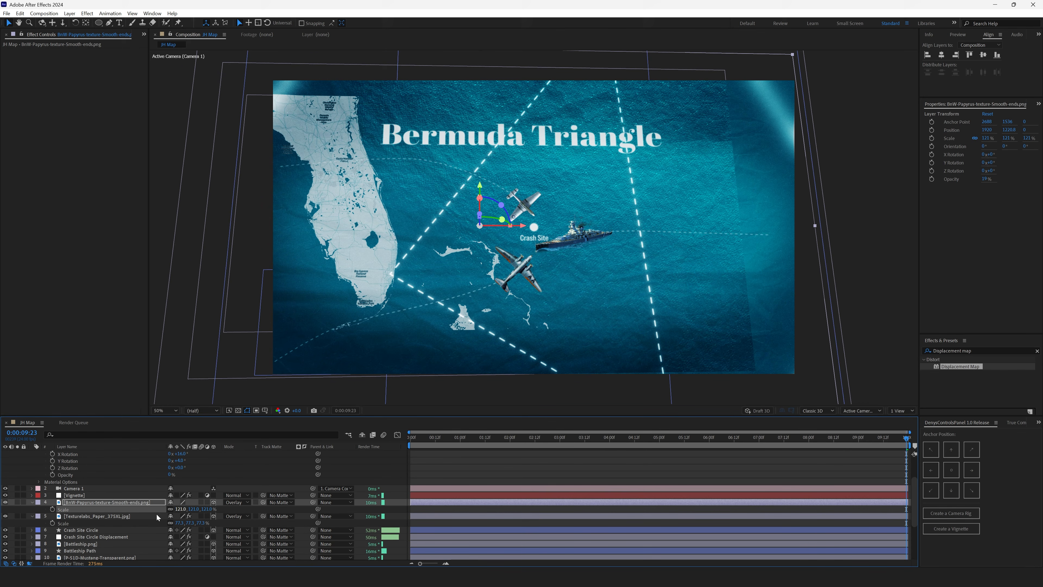
Scale the Plain-Ocean-Waves_Large.jpg layer to 116% and shift it right to about X 2277.
scroll(107, 507, down, 5)
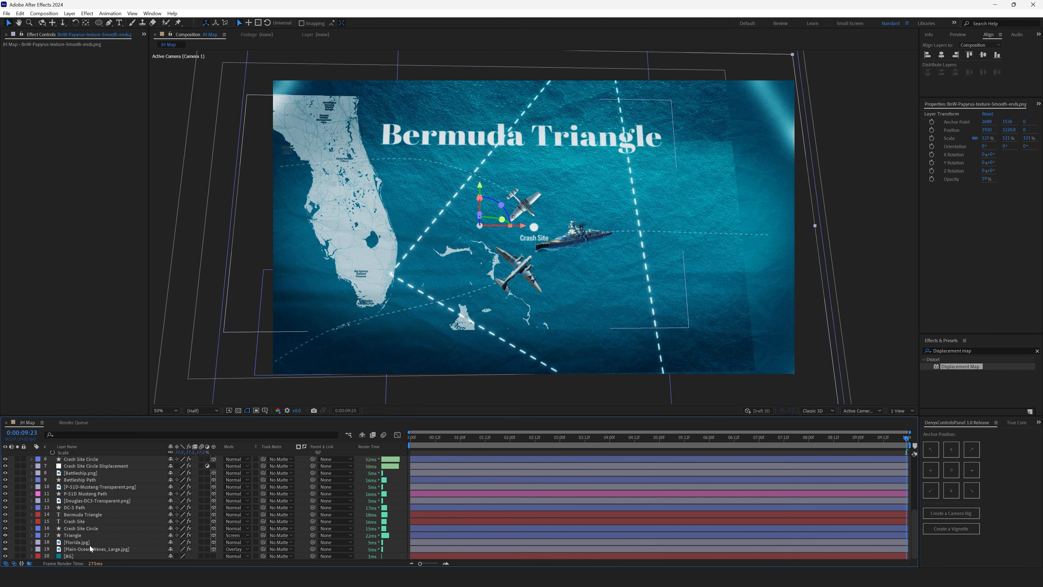
click(89, 549)
key(s)
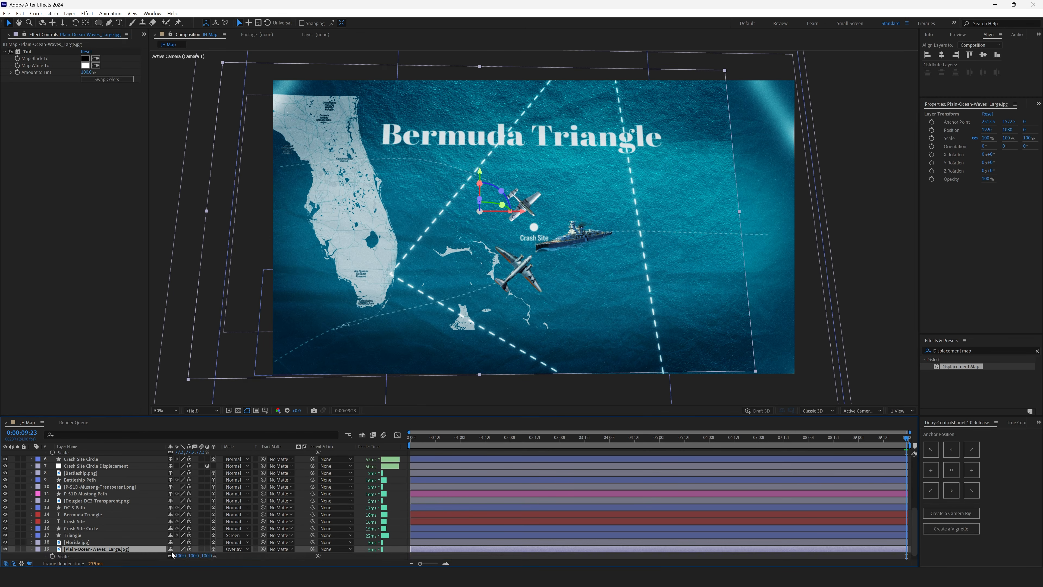
drag(177, 556, 195, 532)
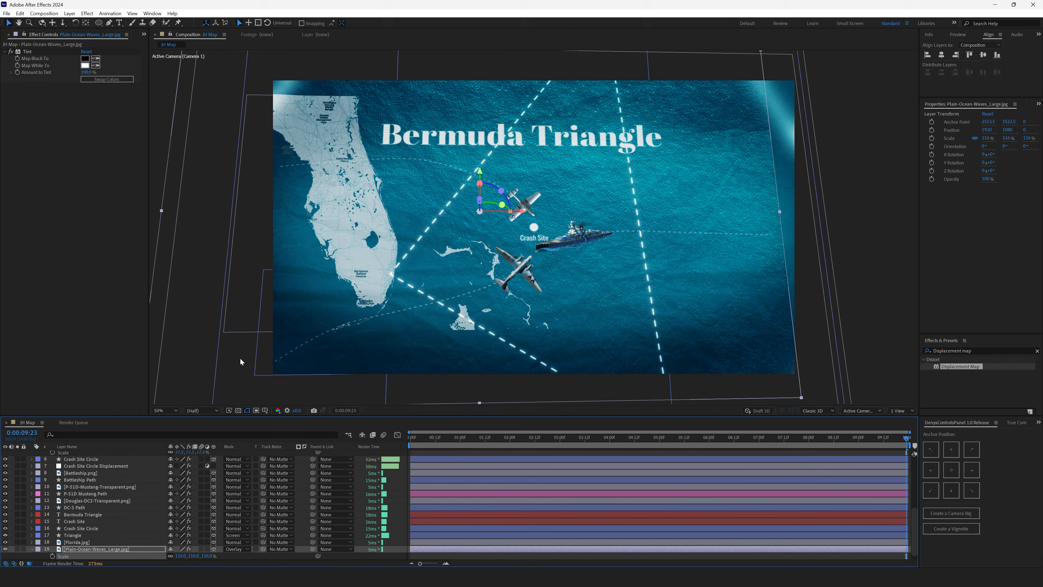
drag(511, 211, 561, 213)
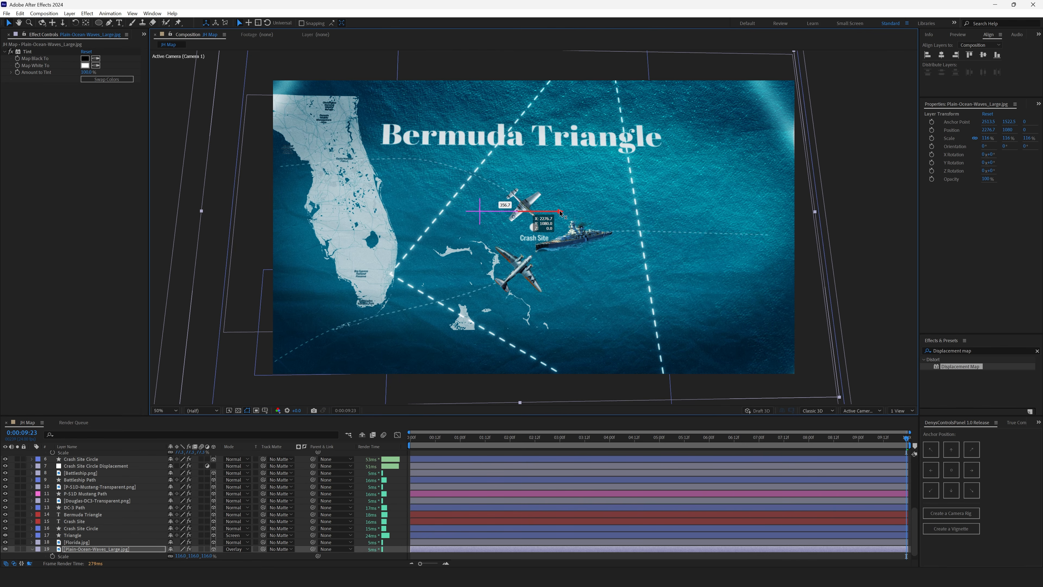
At 0:00:00:00, enlarge Plain-Ocean-Waves_Large.jpg to 129% and move it to about X 2035, Y 1301 to fill the opening frame.
key(Home)
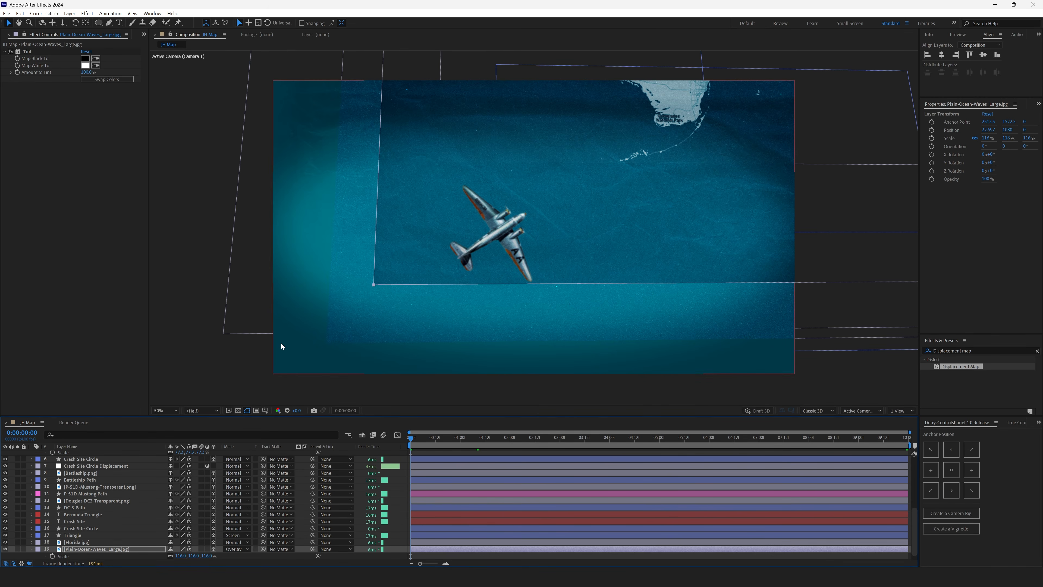
scroll(579, 226, down, 2)
drag(579, 226, 494, 265)
key(v)
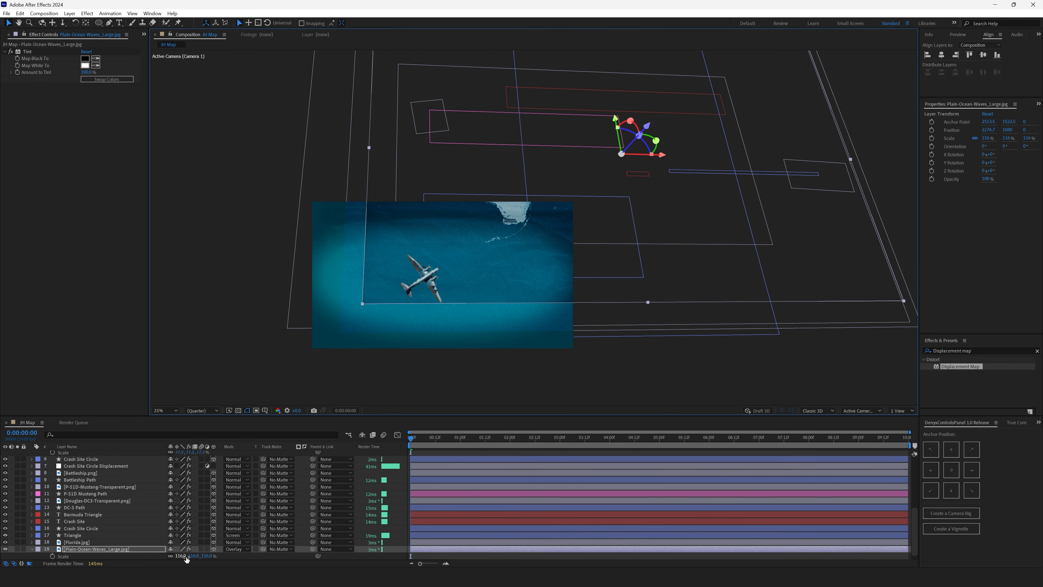
drag(187, 559, 193, 559)
drag(662, 155, 641, 155)
drag(592, 121, 595, 136)
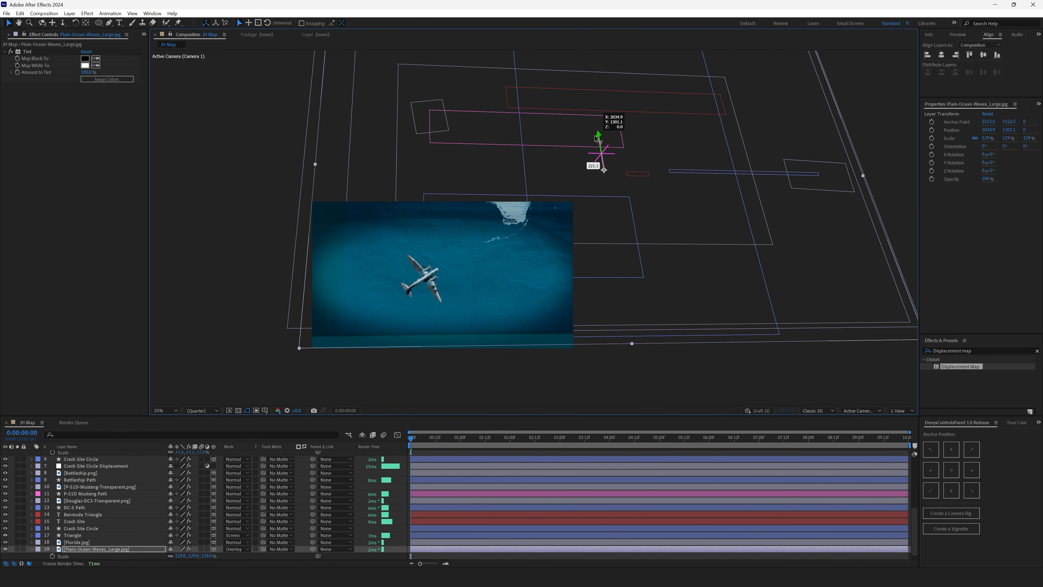
Enlarge both paper textures further, with BnW-Papyrus at 137%, and move Texturelabs_Paper left and down while keeping the final frame covered.
scroll(181, 494, up, 2)
drag(178, 494, 181, 479)
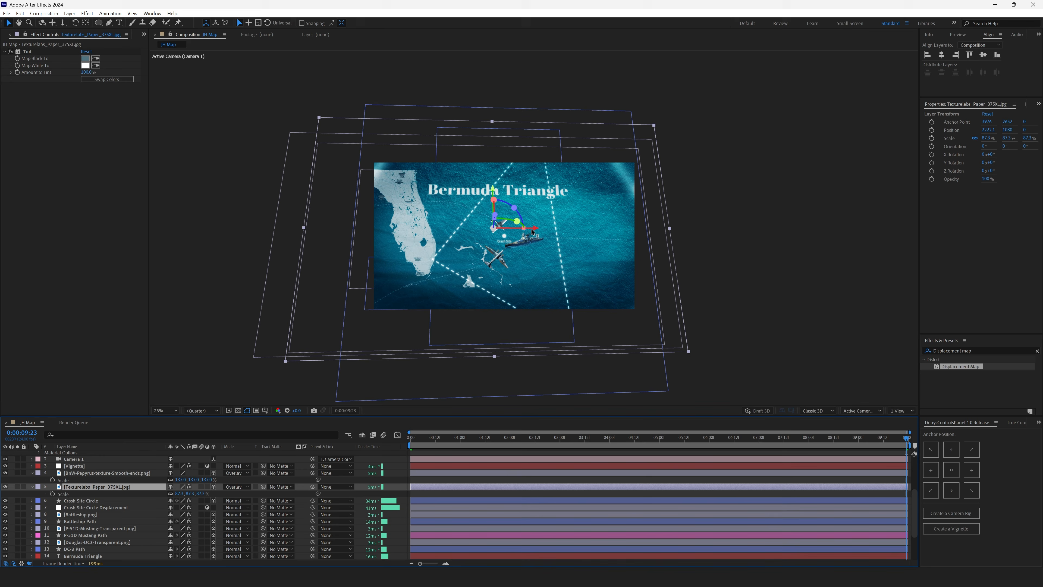
drag(533, 232, 524, 232)
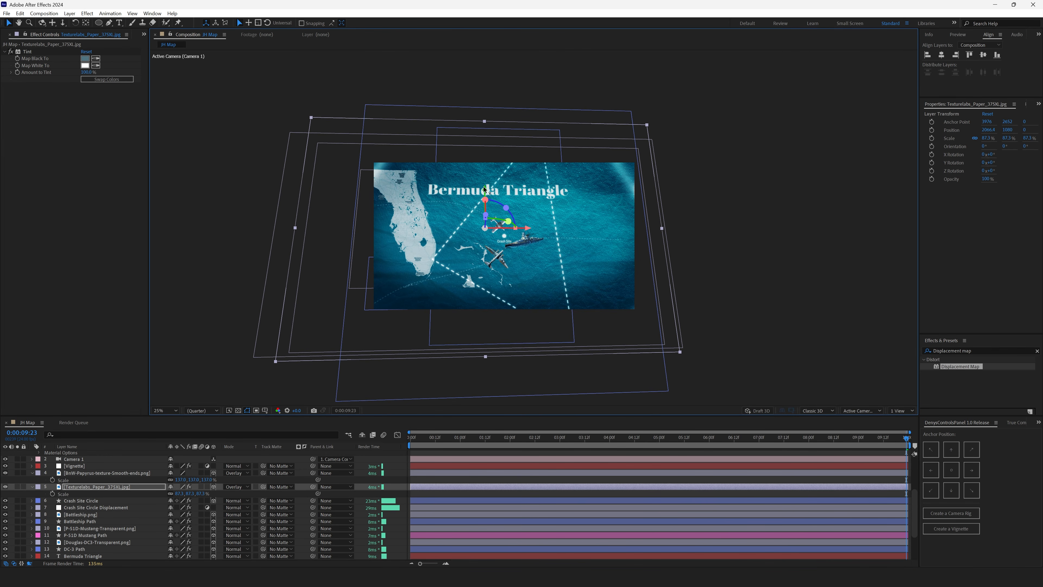
drag(485, 189, 485, 201)
Move the BnW-Papyrus texture left and down to about X 1797, Y 1368.
click(107, 473)
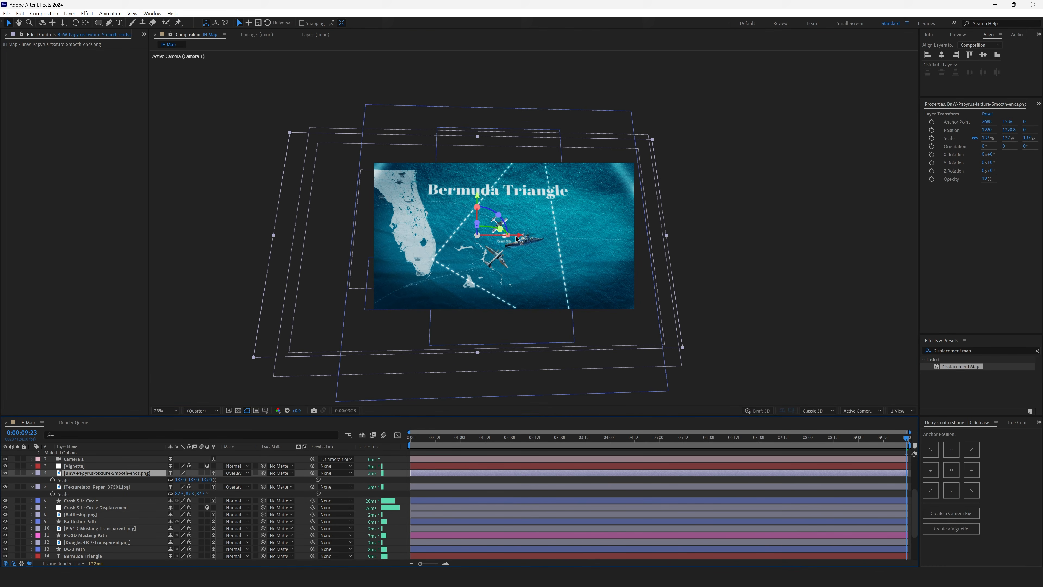
drag(516, 236, 509, 236)
drag(471, 196, 471, 203)
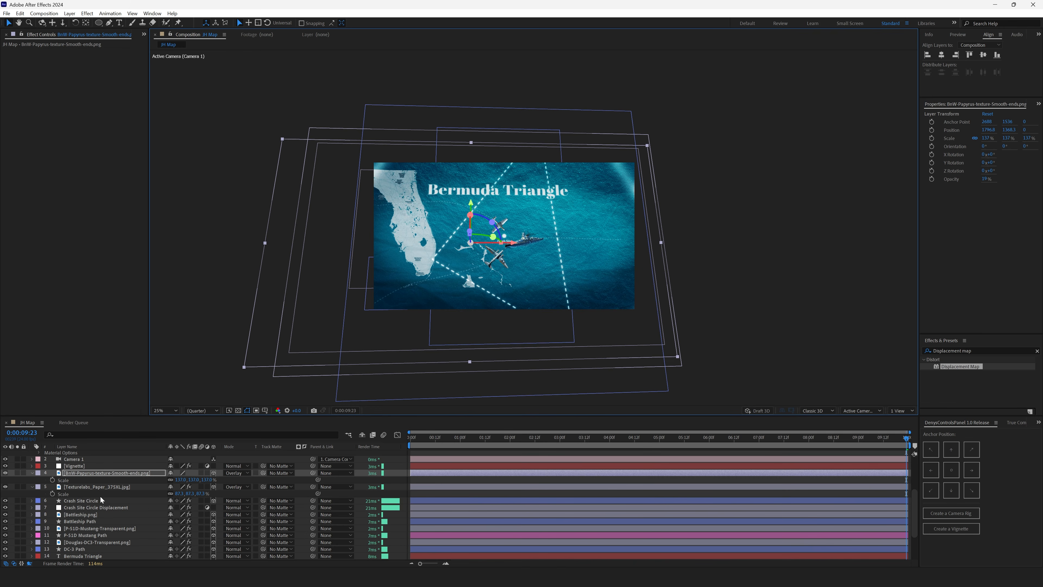
Nudge the Plain-Ocean-Waves_Large.jpg layer left and down and check frame coverage from 0:00:00:00 to 0:00:09:23.
click(518, 261)
drag(526, 239, 522, 240)
drag(479, 200, 480, 206)
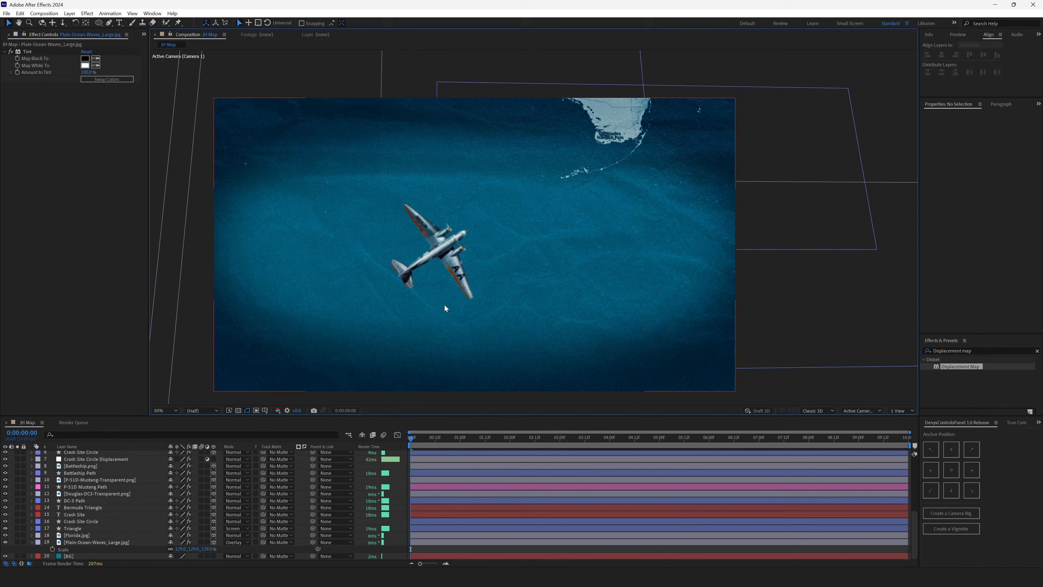
scroll(434, 279, down, 2)
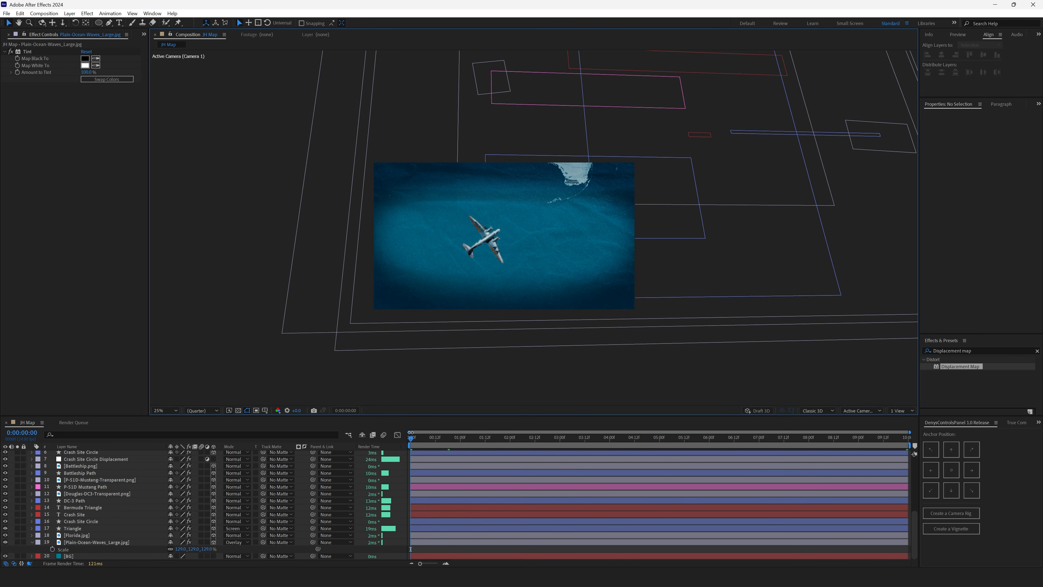
drag(410, 438, 907, 438)
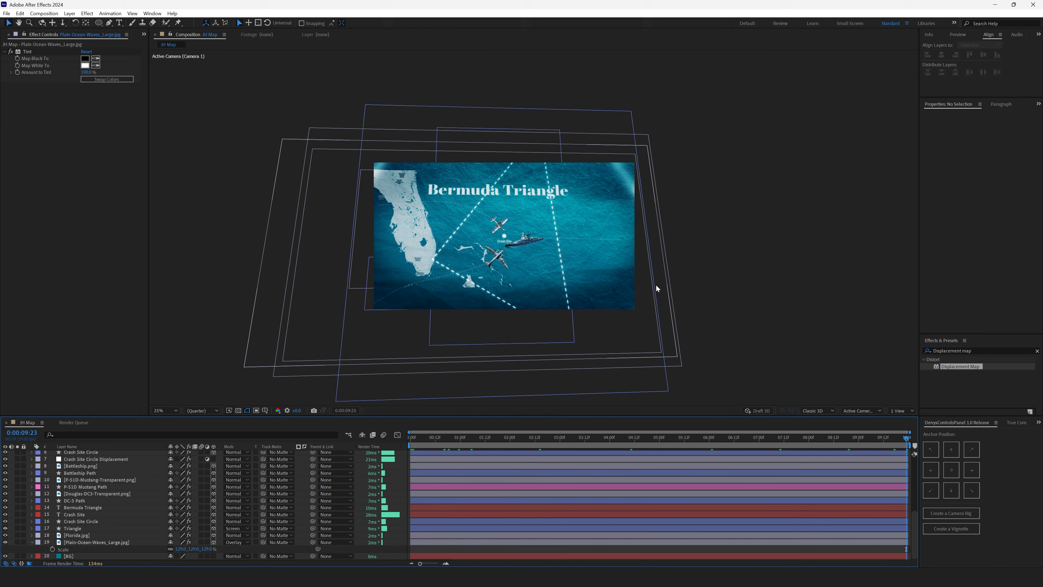
scroll(533, 227, up, 2)
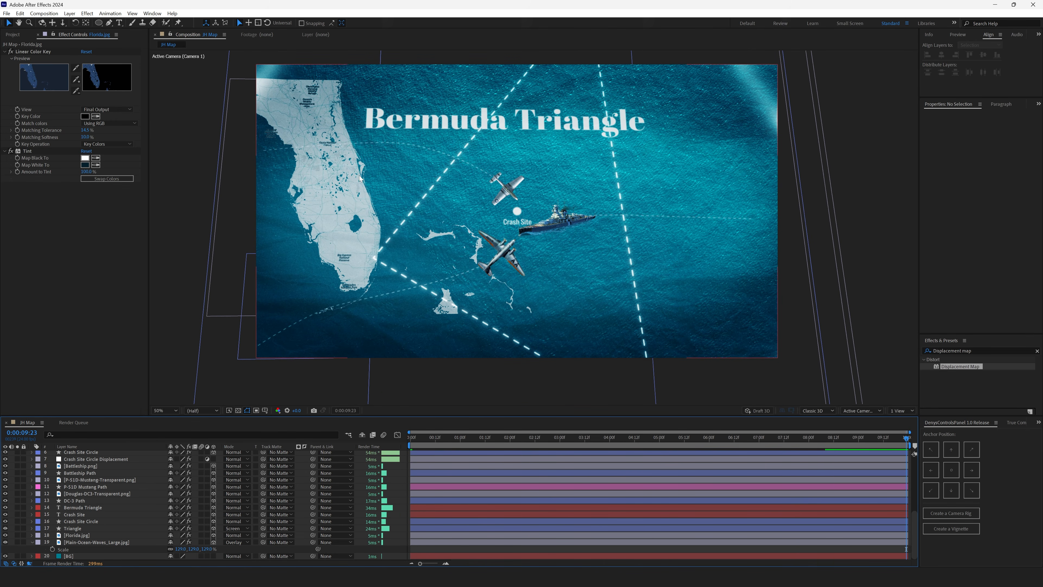
Scale Florida.jpg to 139% and move it right and up so the Florida coast meets the triangle's left corner.
click(86, 535)
key(s)
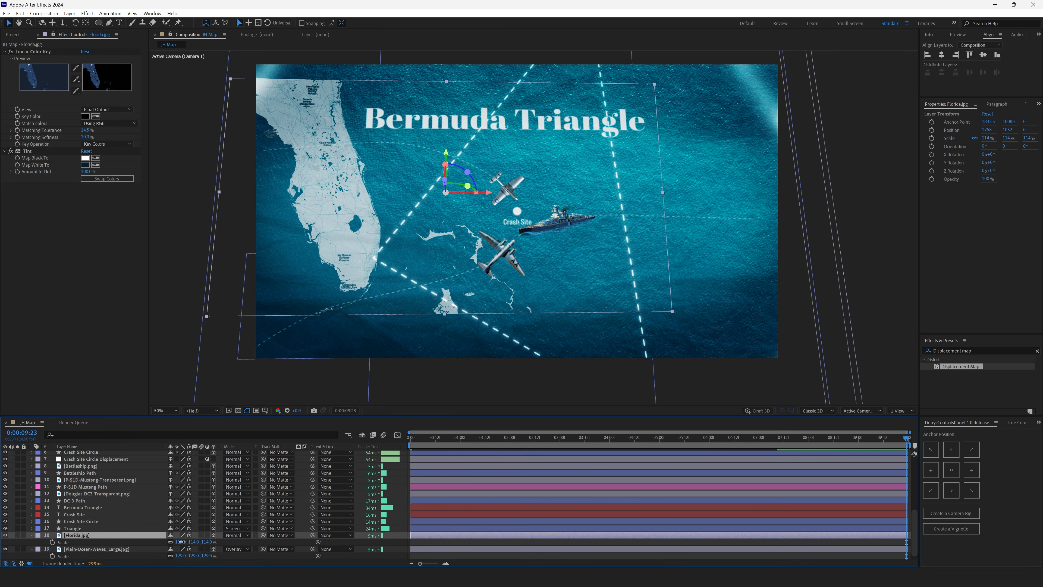
drag(182, 542, 188, 542)
drag(467, 193, 484, 196)
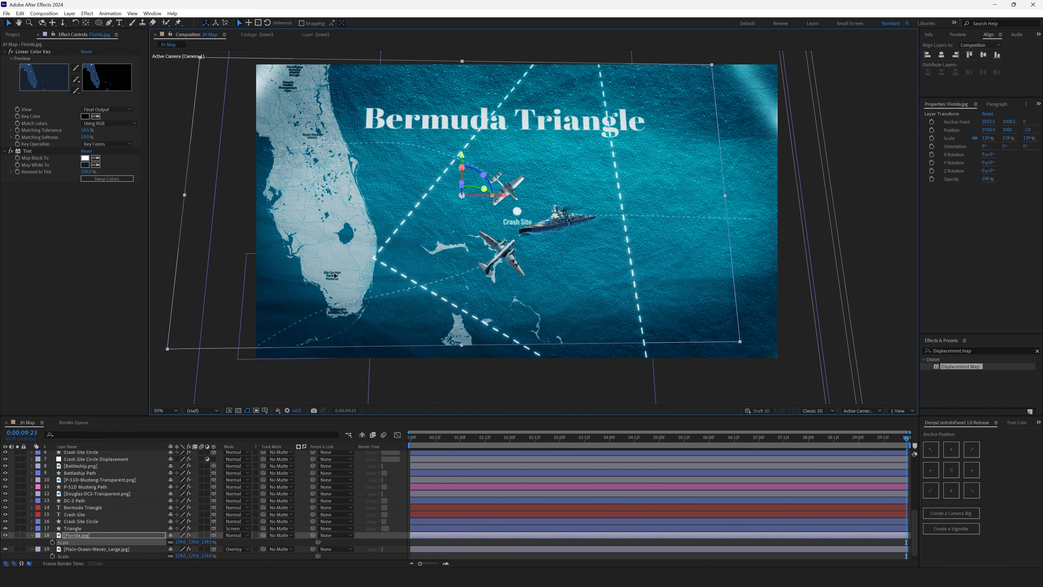
key(ctrl+z)
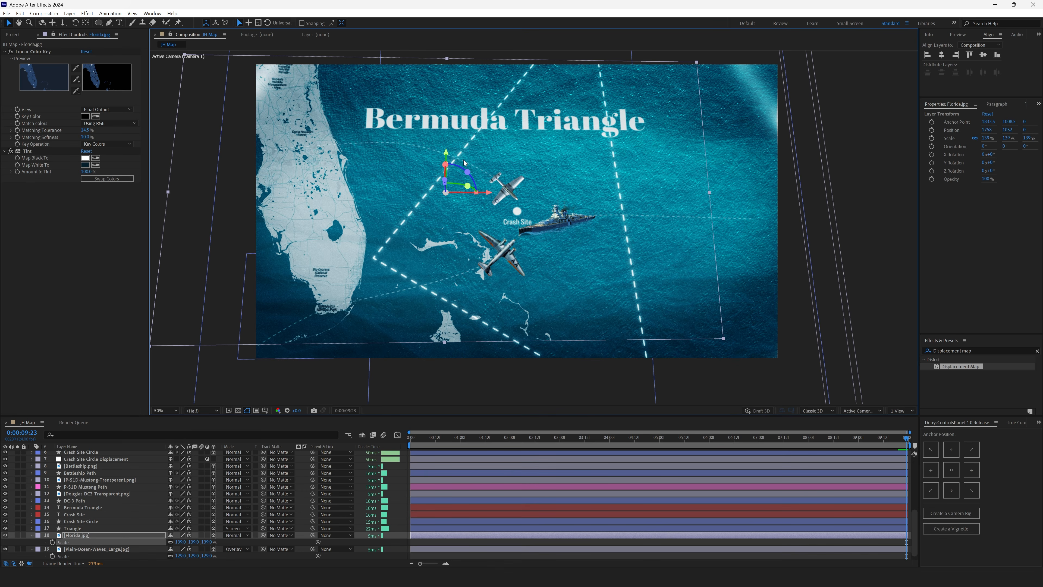
drag(489, 194, 500, 194)
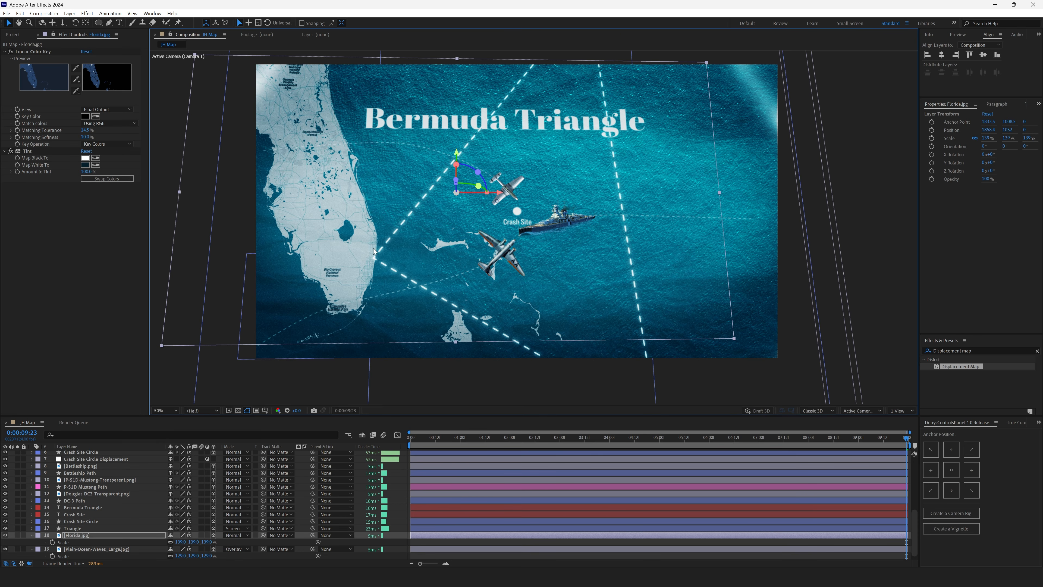
drag(457, 158, 458, 154)
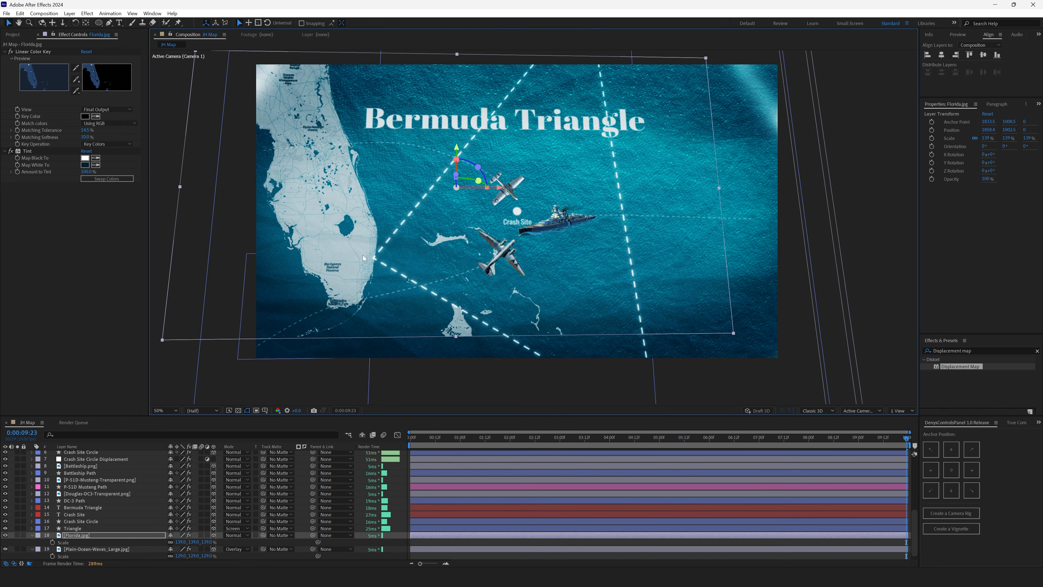
Reshape the Triangle path by moving its upper corner up and right and its lower-right corner farther outward.
click(87, 528)
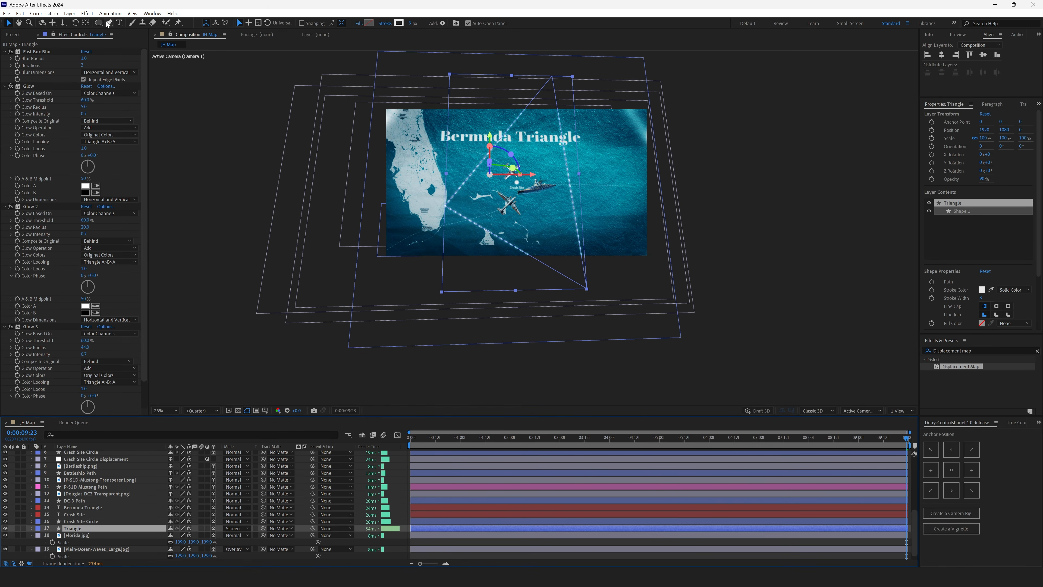
click(109, 24)
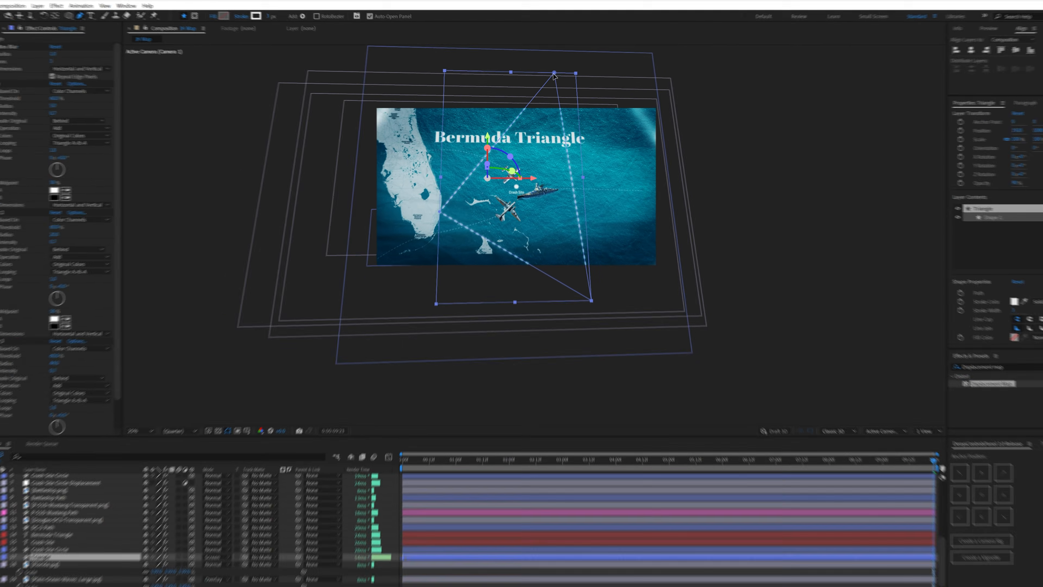
drag(552, 76, 576, 66)
drag(623, 11, 620, 10)
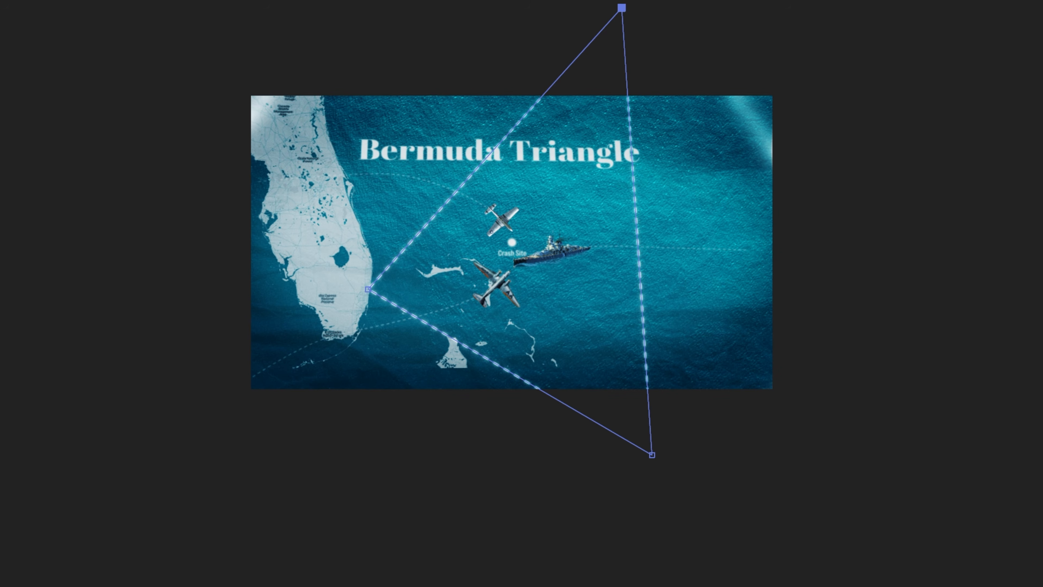
drag(653, 457, 726, 508)
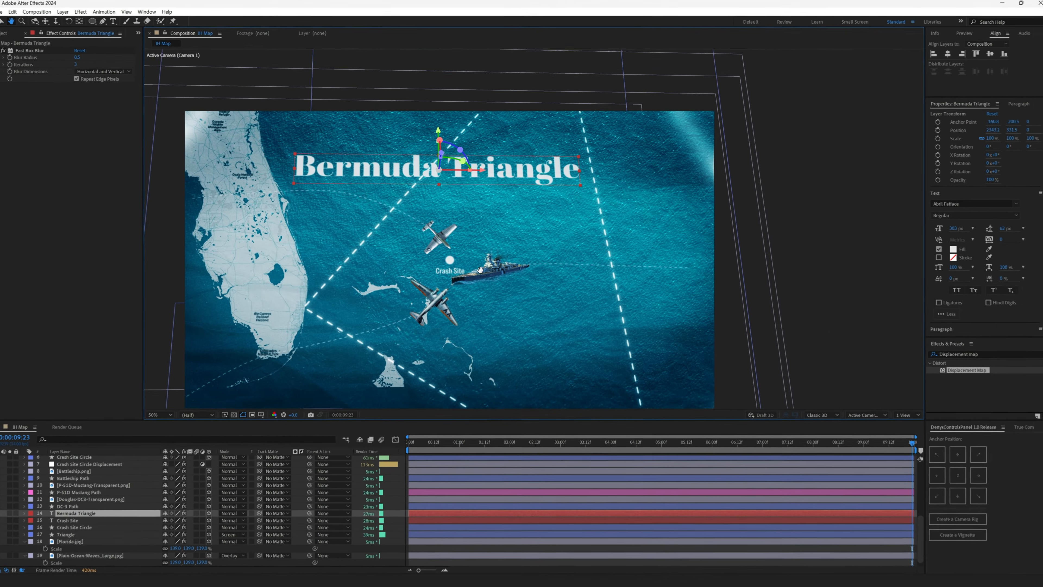
Move the Bermuda Triangle title right, scale it to 132%, and fine-tune its placement across the triangle's upper part.
drag(485, 186, 567, 186)
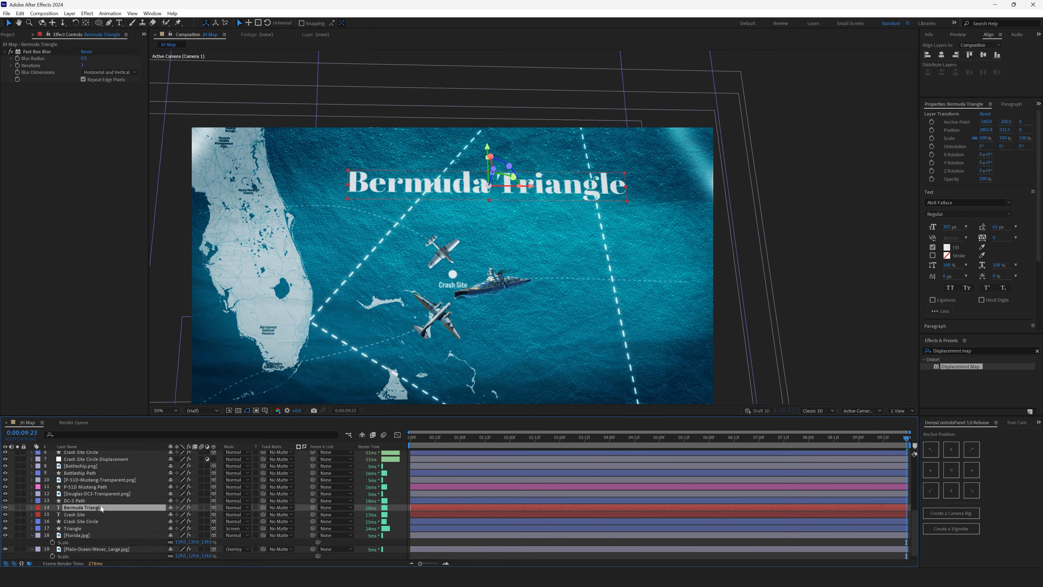
key(s)
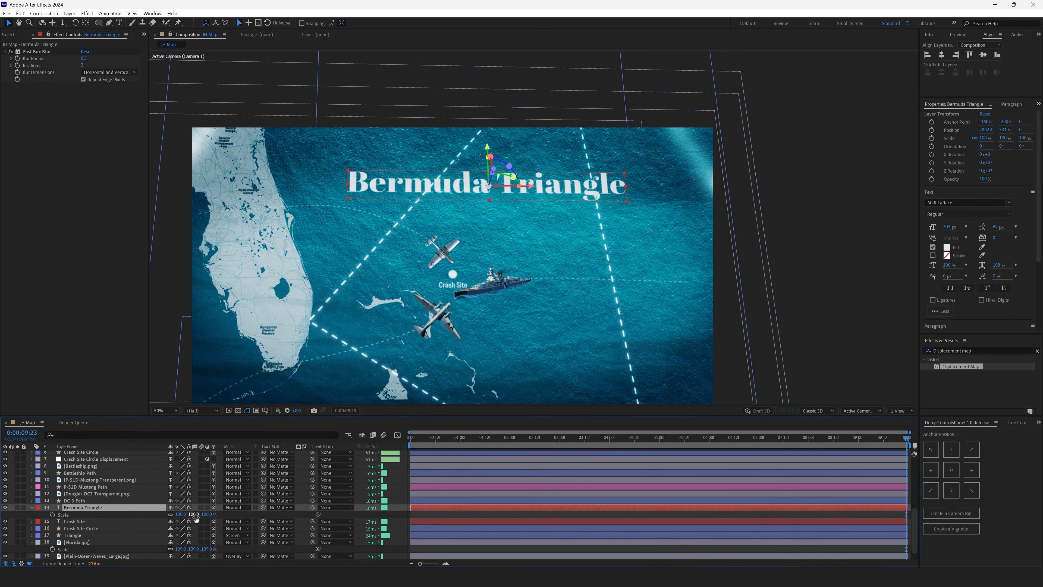
drag(196, 517, 197, 518)
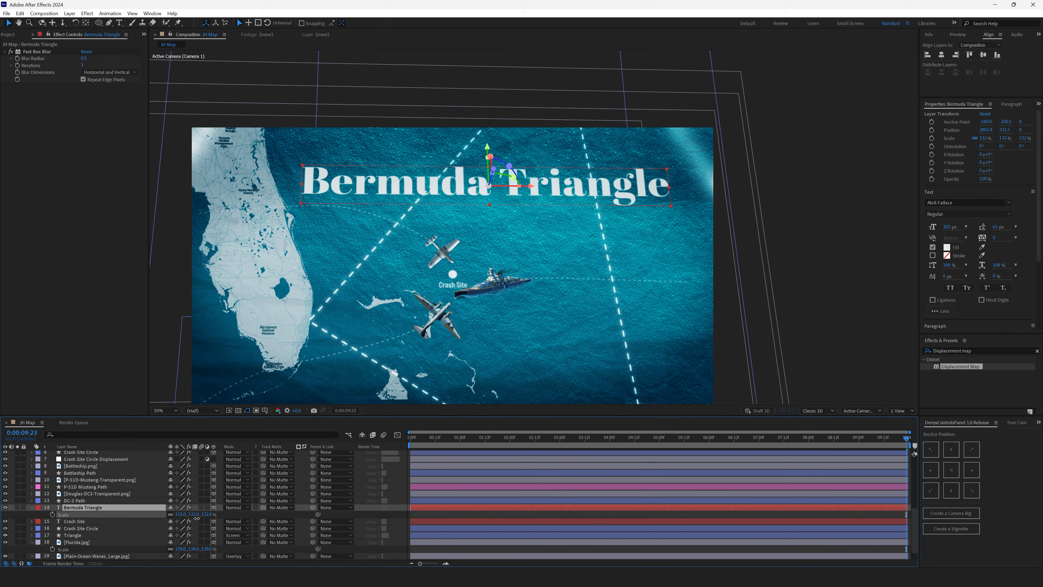
drag(517, 201, 527, 196)
Set the Battleship.png layer's Position to 3064, 1263, 0 at 0:00:09:23 so the ship stops farther from the crash site.
drag(427, 316, 496, 261)
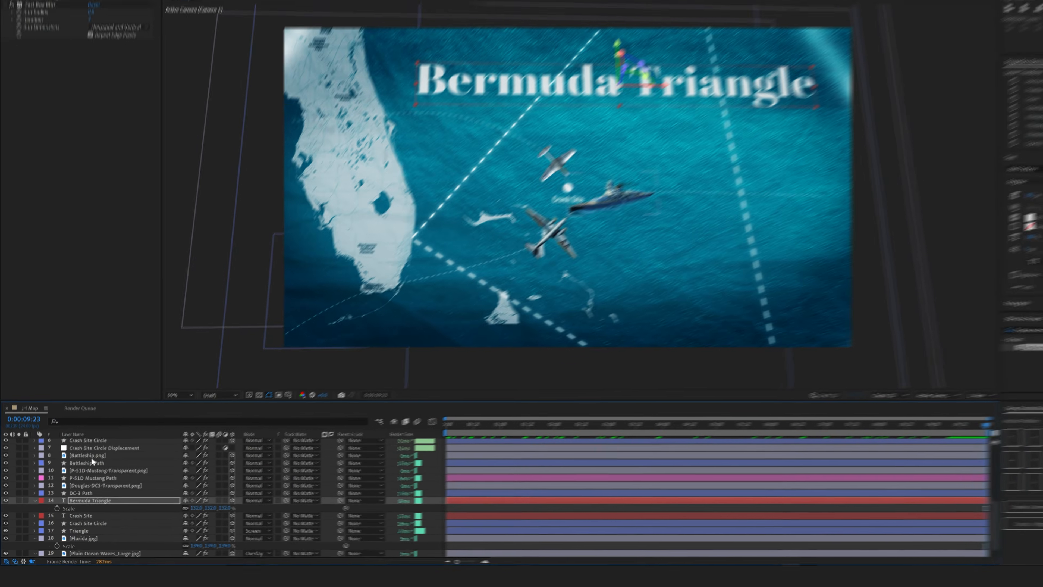
click(84, 466)
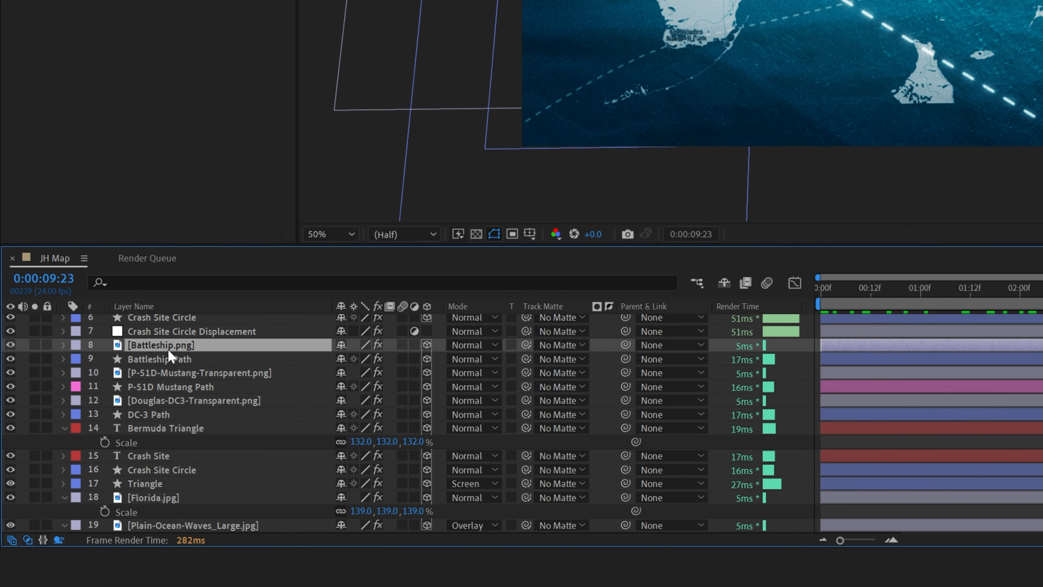
key(p)
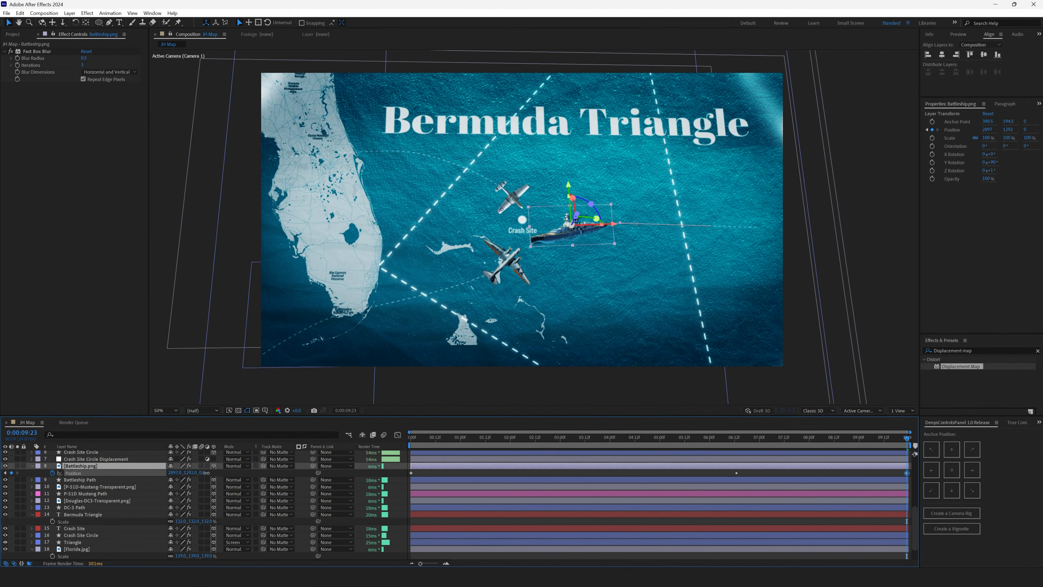
drag(349, 358, 380, 360)
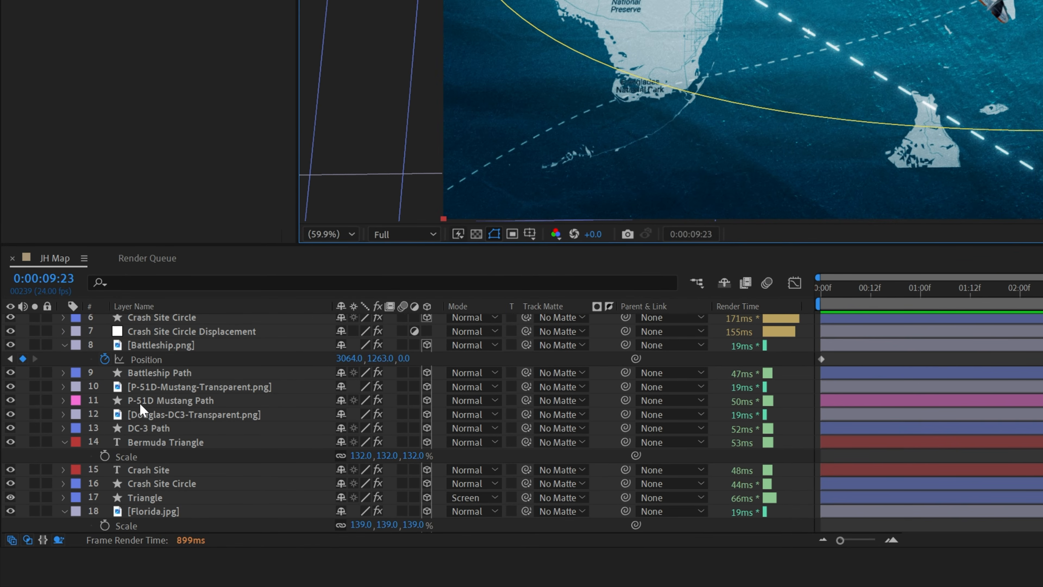
Add an End keyframe to Battleship Path at 0:00:07:05 and lower its End value at 0:00:09:23 to match the ship's position.
click(146, 372)
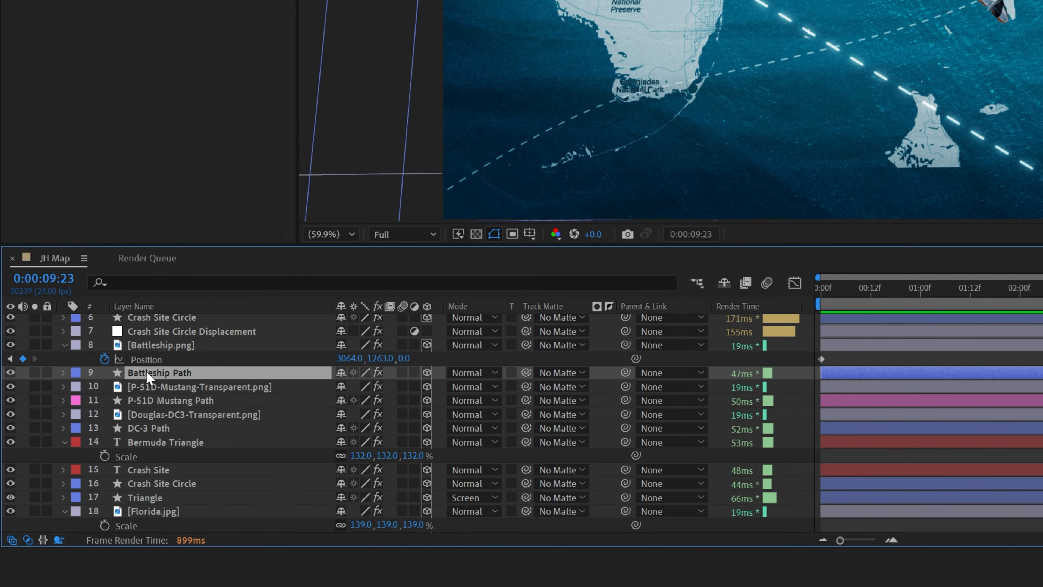
key(u)
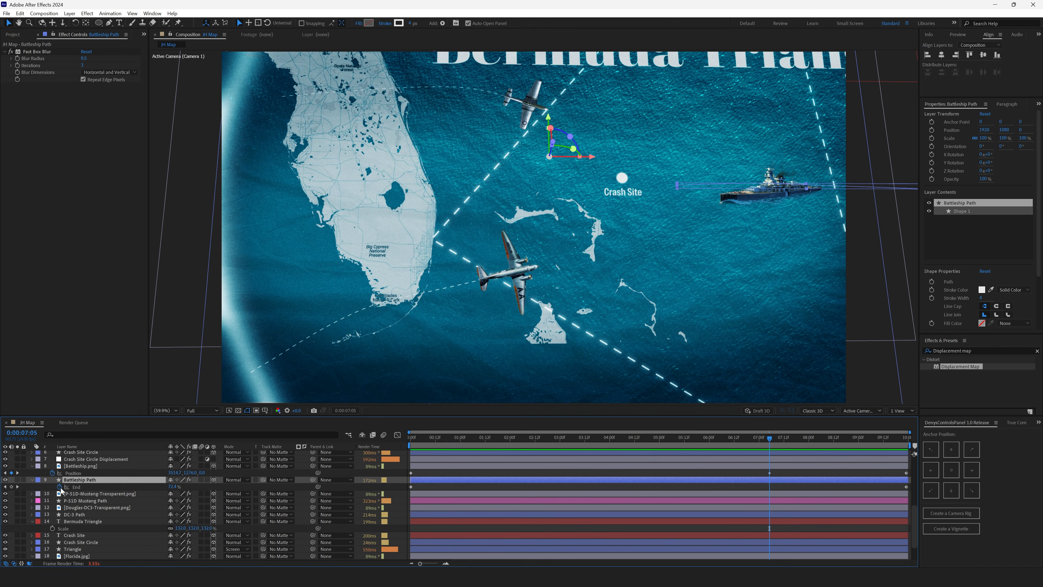
click(11, 487)
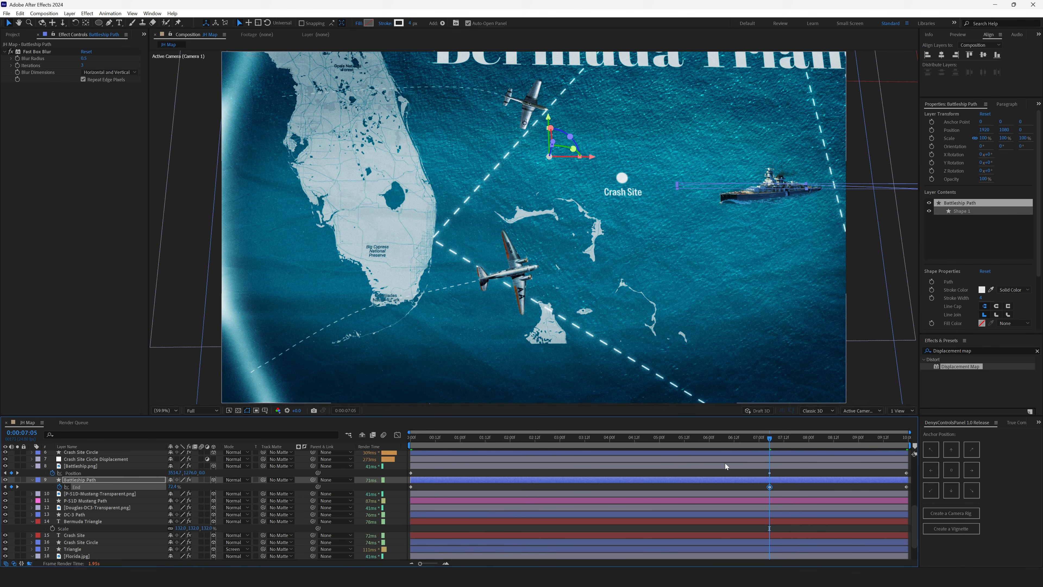
drag(770, 439, 909, 444)
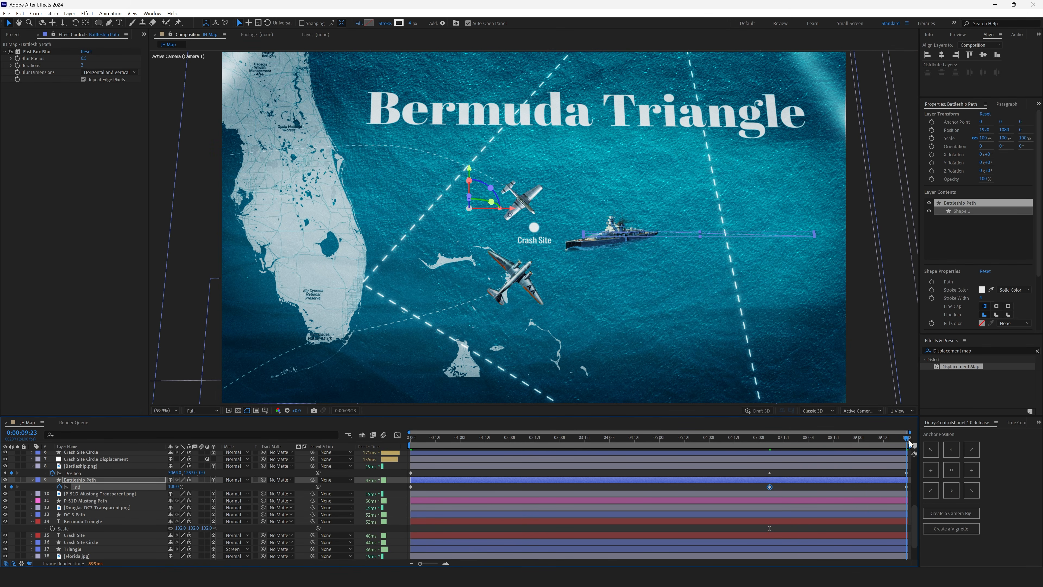
click(192, 490)
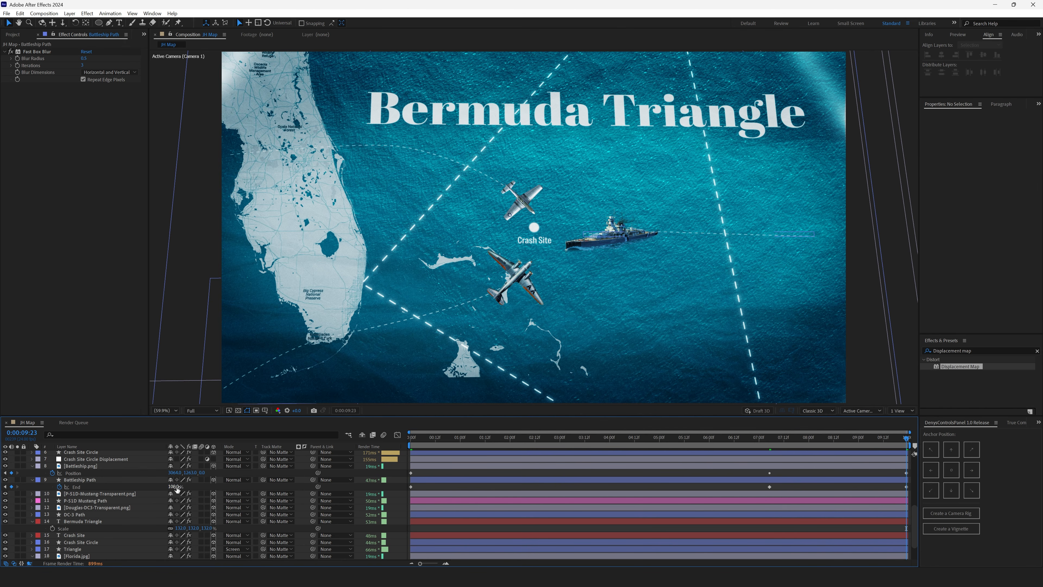
drag(178, 488, 168, 488)
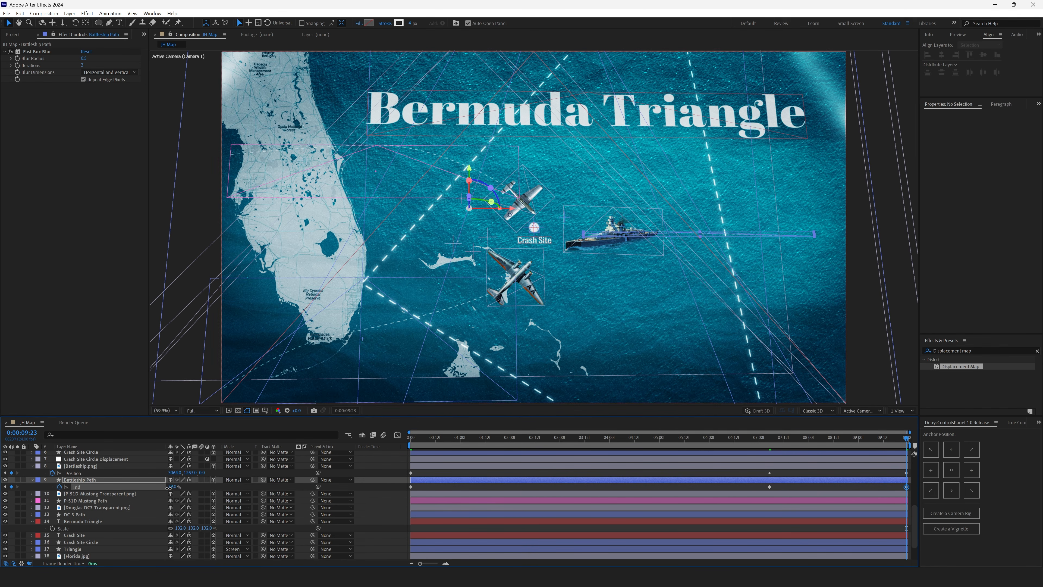
click(199, 490)
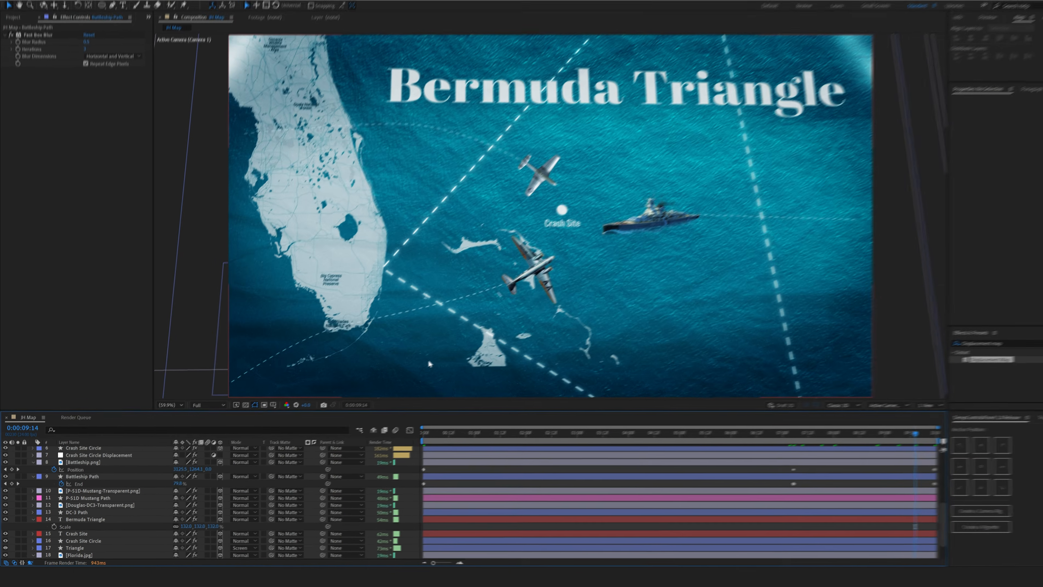
Slide the Triangle layer in time to start at about 0:00:03:10 and check its drawing up to 0:00:06:19.
scroll(107, 539, down, 2)
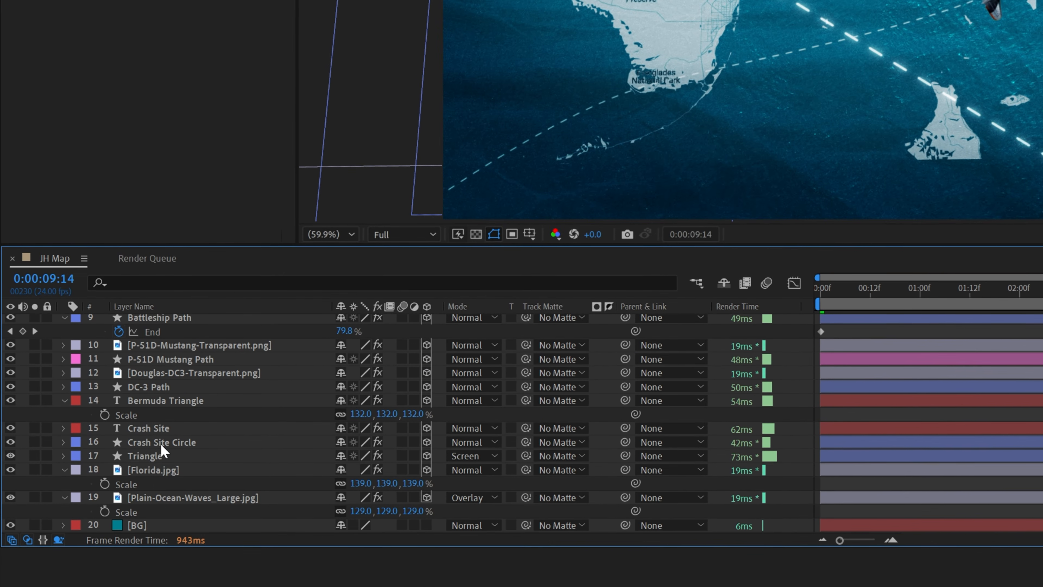
click(162, 455)
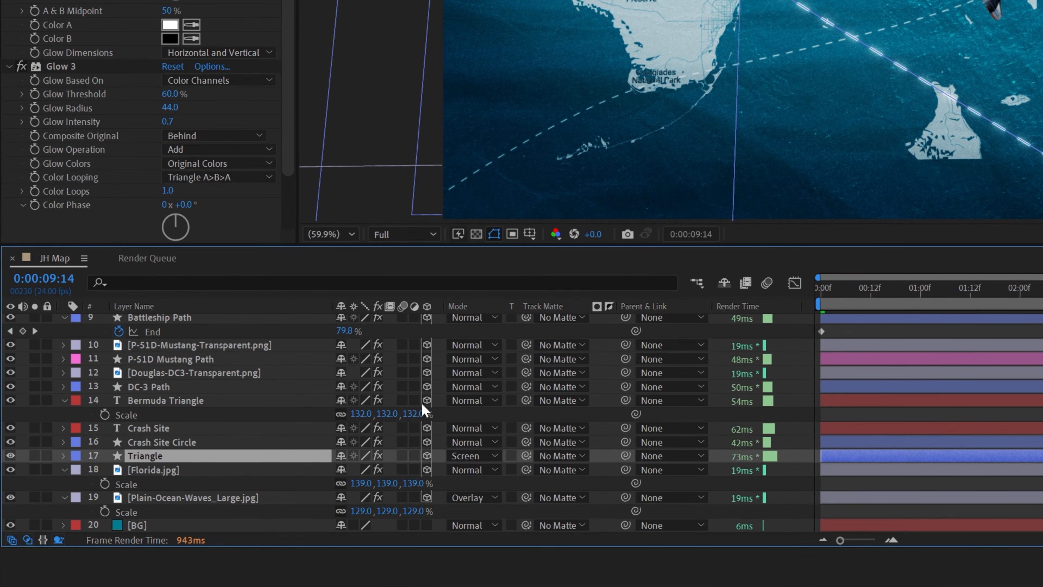
drag(863, 291, 1042, 291)
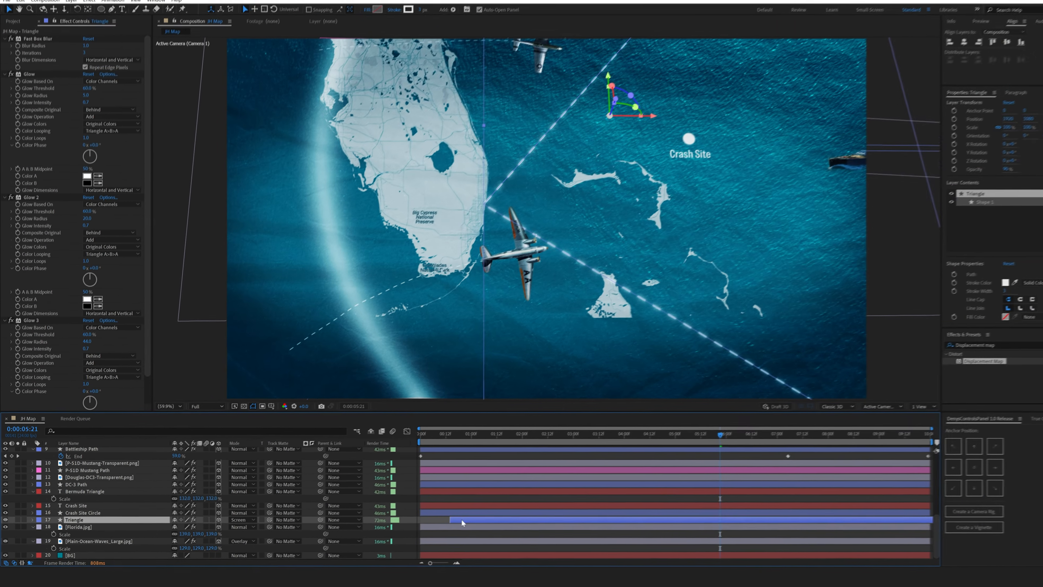
drag(462, 523, 504, 521)
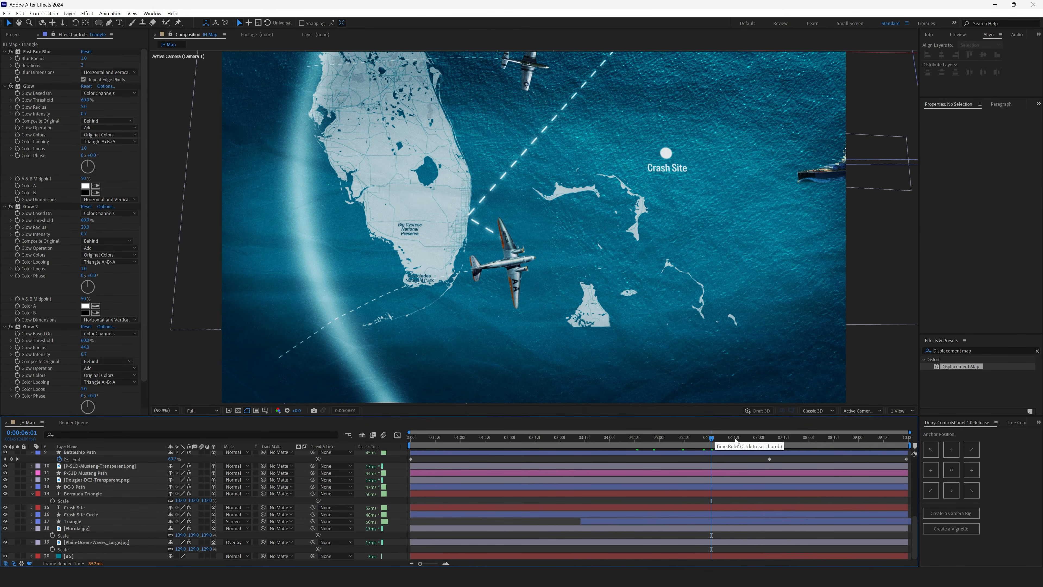
drag(730, 435, 748, 442)
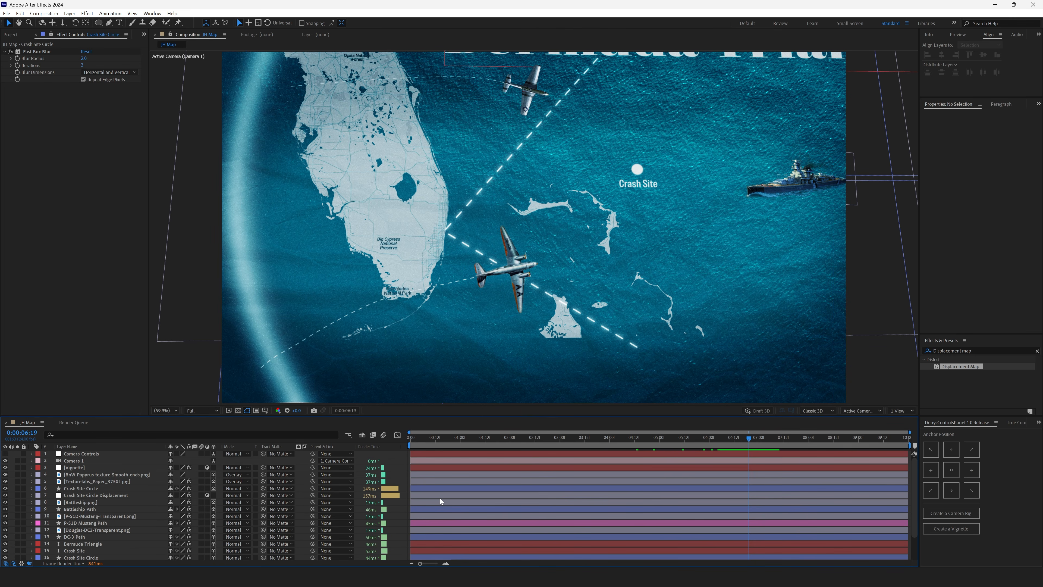
Increase the upper Crash Site Circle layer's Scale keyframe at 0:00:07:00 to 3864%.
click(91, 489)
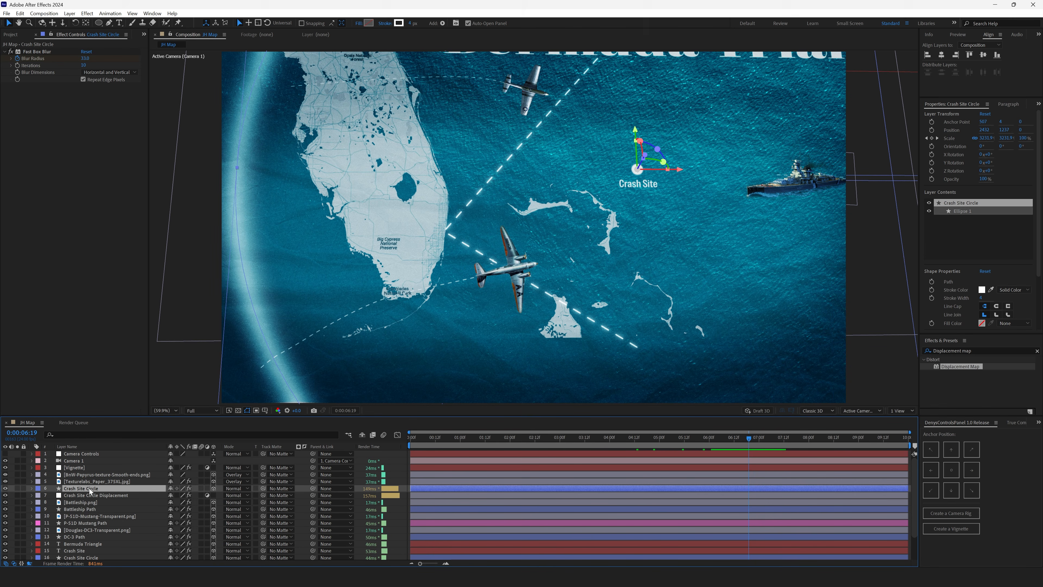
key(u)
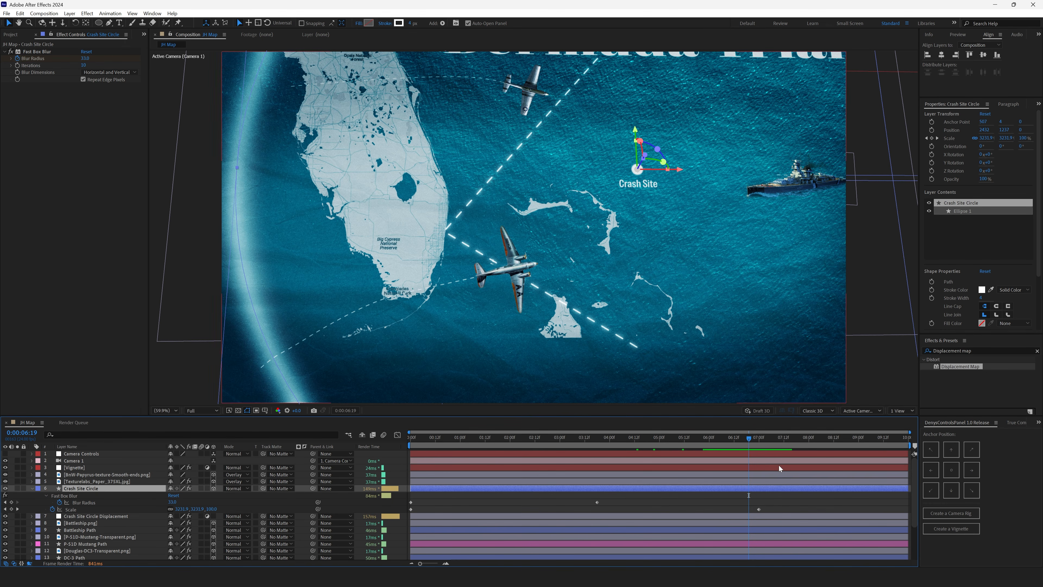
click(760, 442)
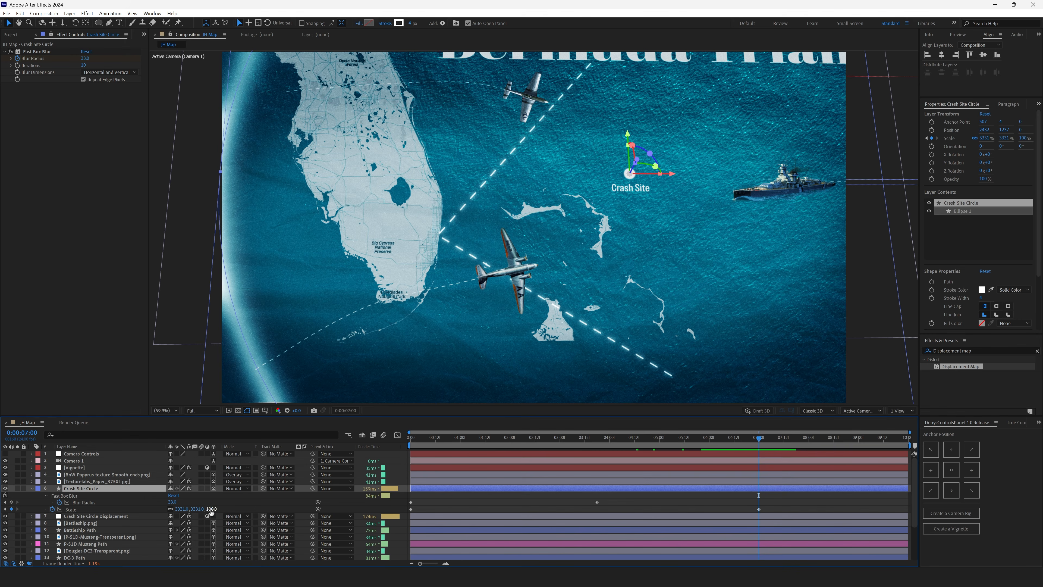
drag(184, 509, 405, 512)
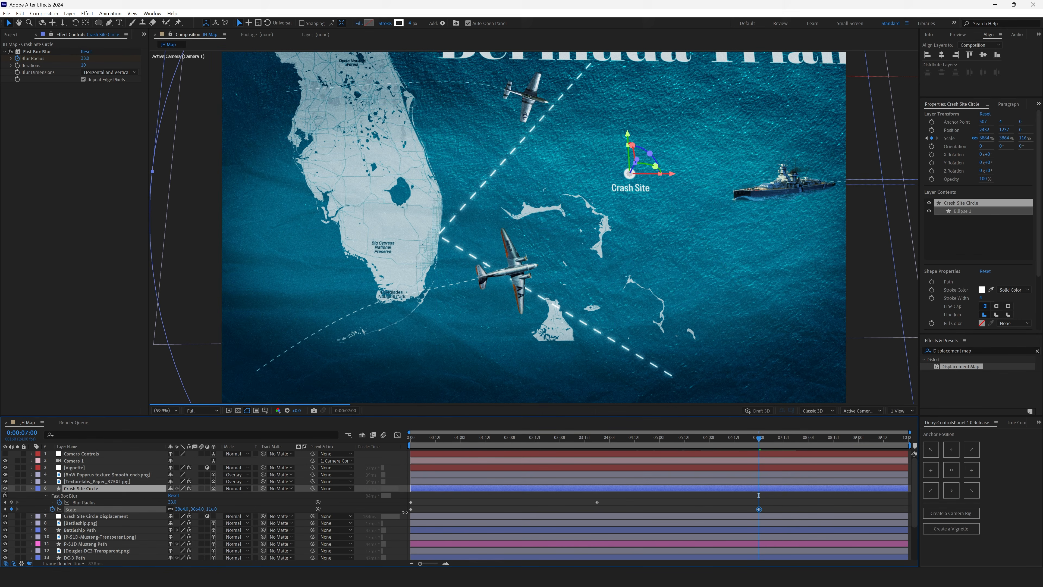
Trim the Crash Site Circle layer's end at 0:00:07:00, slide it to start at about 0:00:06:22, and preview the ring.
click(772, 489)
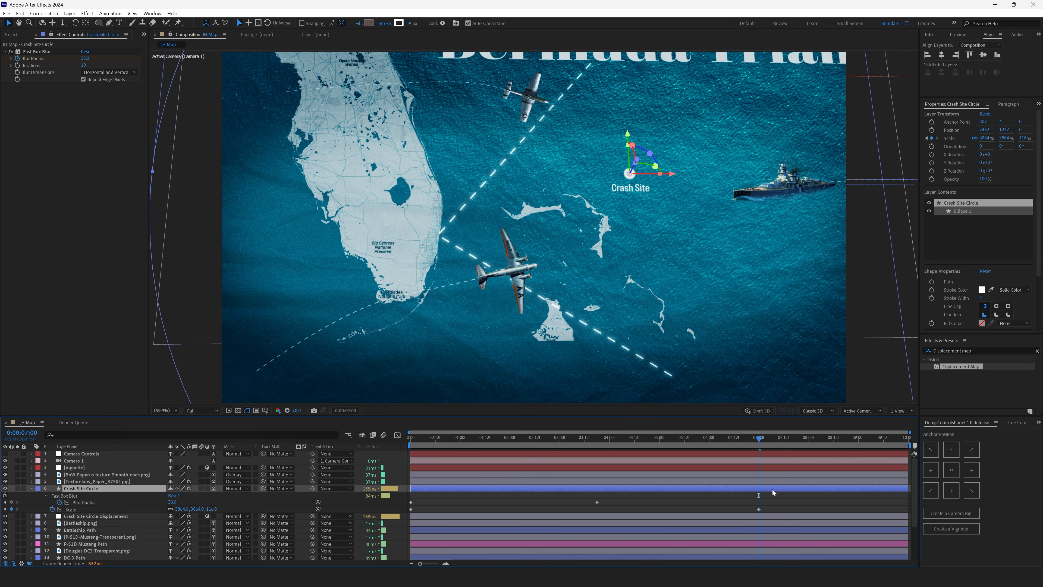
key(alt+bracketright)
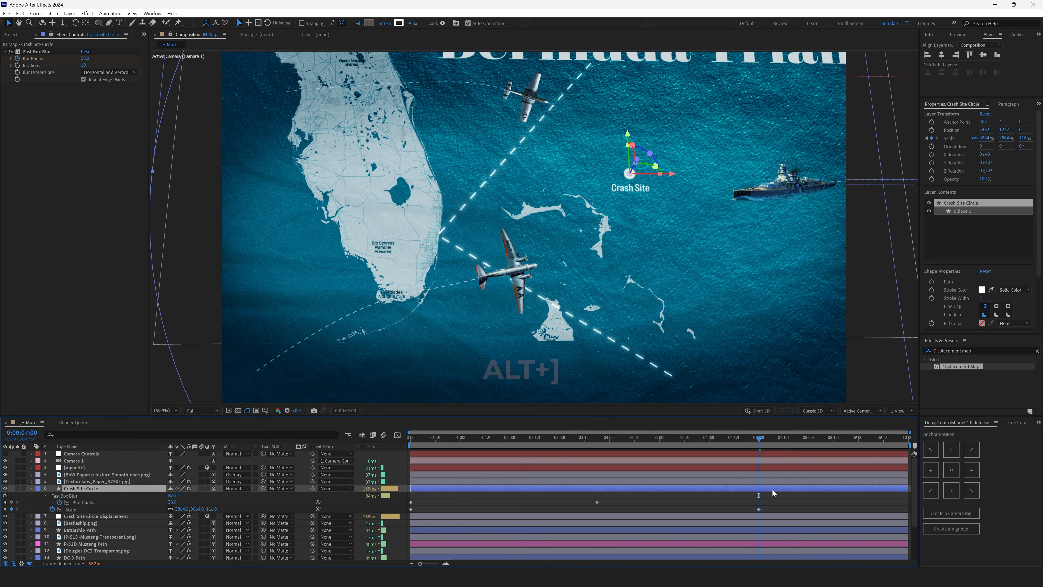
drag(520, 489, 834, 492)
click(836, 445)
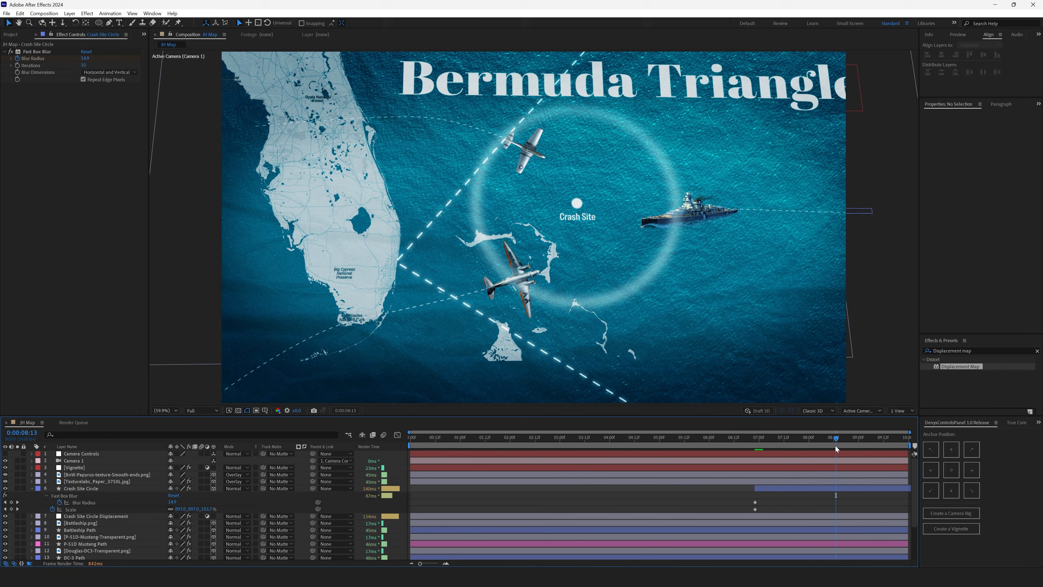
drag(836, 446, 829, 458)
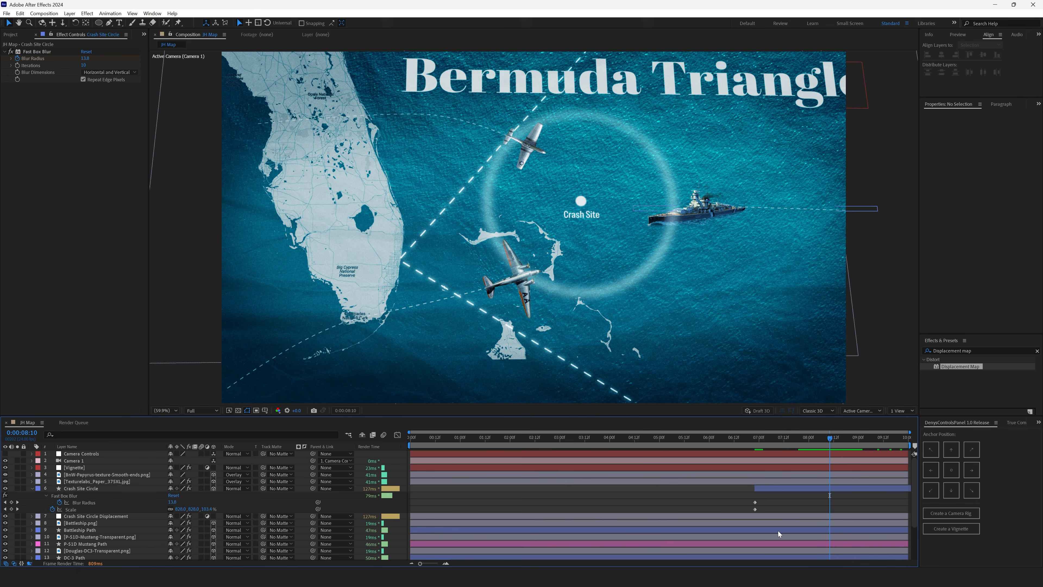
Apply Easy Ease Out to the Crash Site Circle's first Scale keyframe.
click(755, 509)
right_click(755, 509)
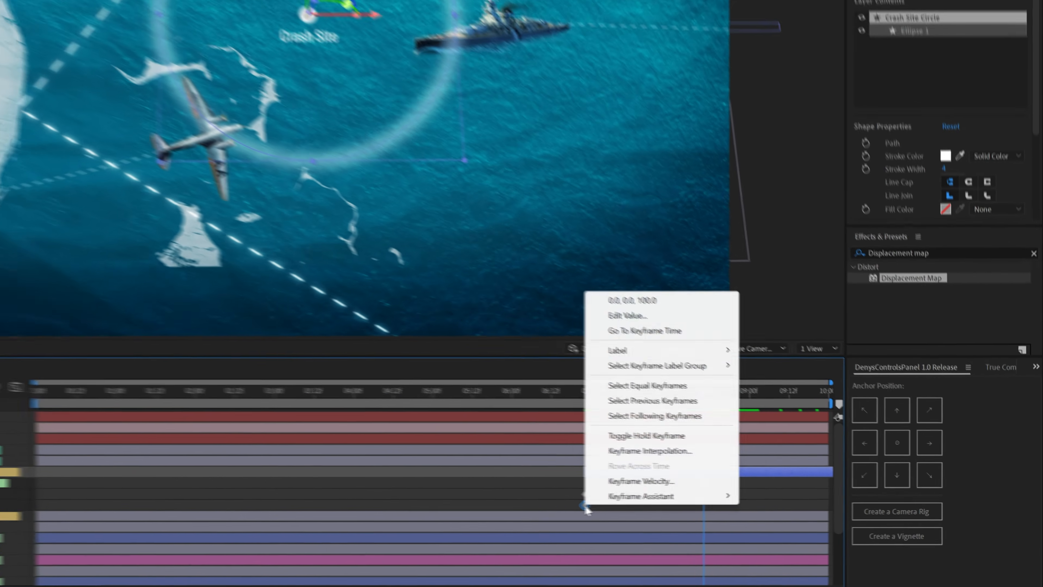
mouse_move(826, 504)
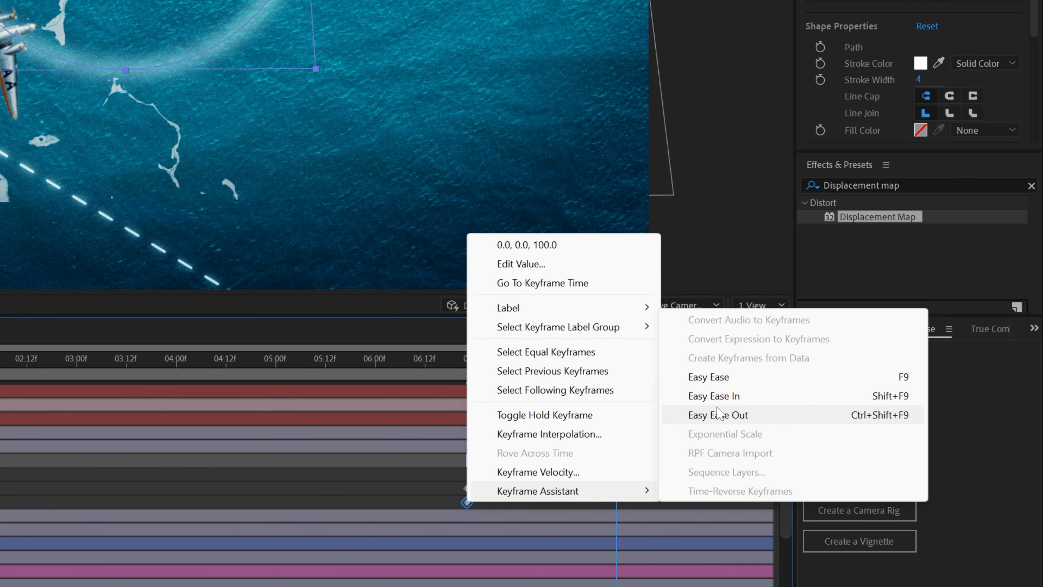
click(721, 414)
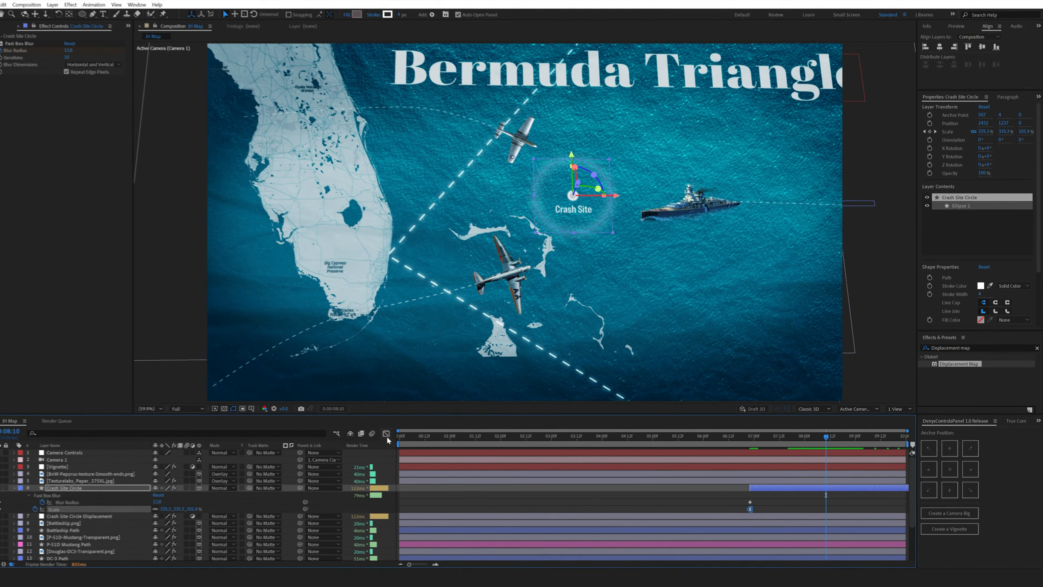
Shorten the first Scale keyframe's outgoing influence in the speed graph and preview the ring's growth to 0:00:09:23.
click(387, 435)
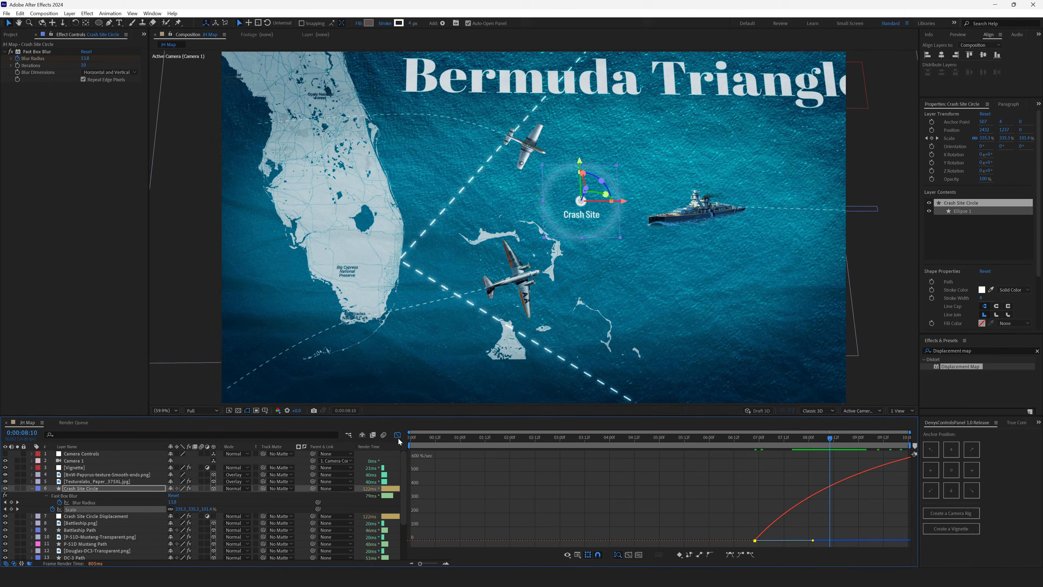
drag(813, 540, 780, 541)
drag(784, 439, 813, 445)
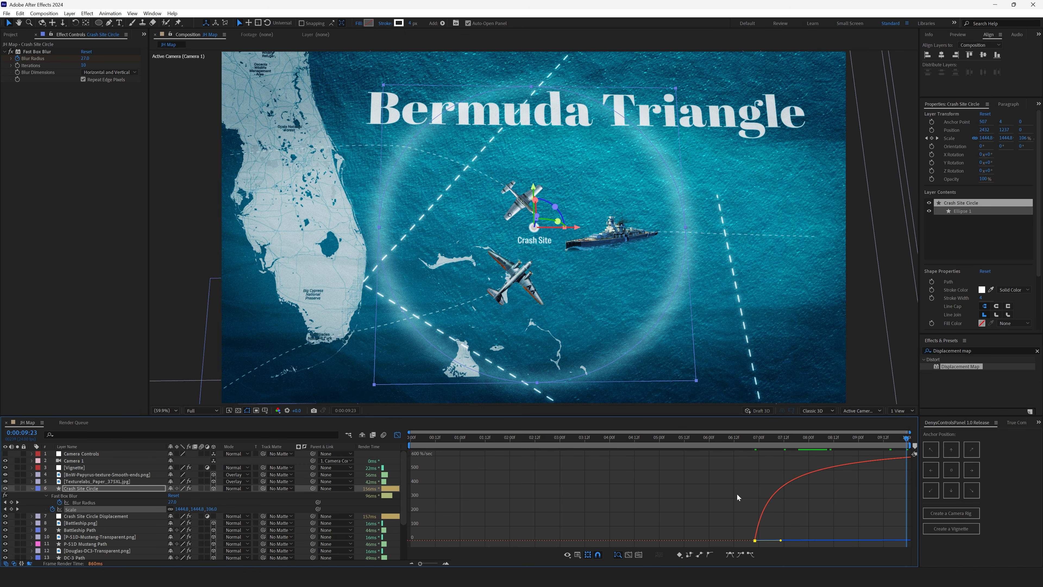
click(111, 490)
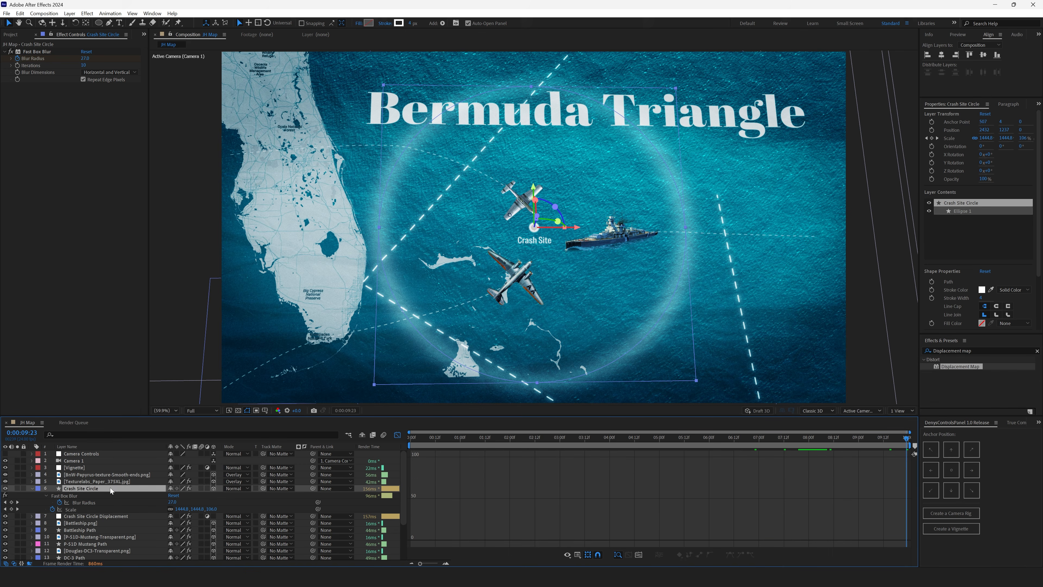
click(398, 435)
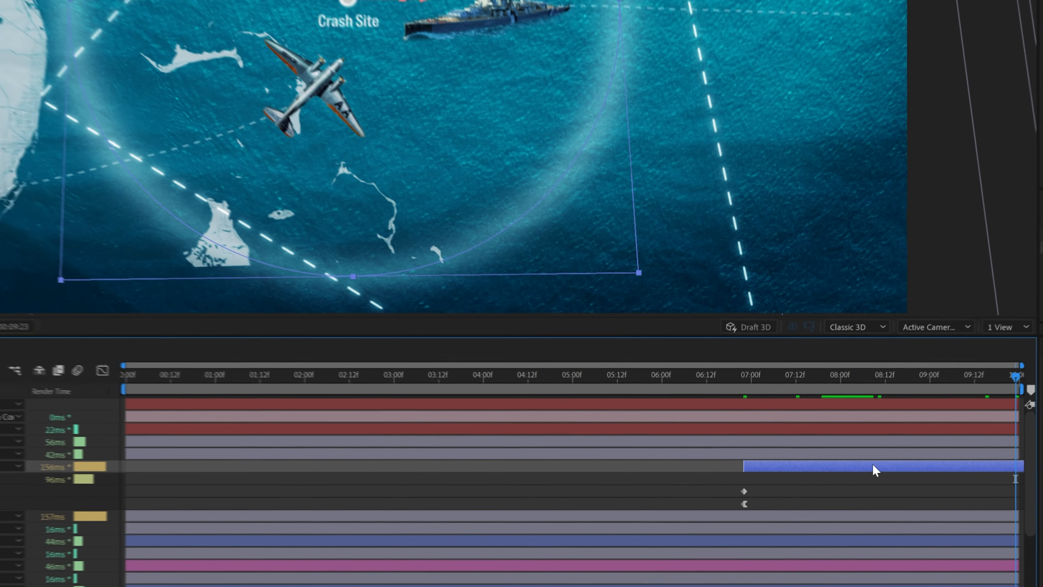
Slide the Crash Site Circle layer earlier and align its last Scale keyframe with its last Blur Radius keyframe.
drag(827, 488, 626, 485)
drag(484, 456, 411, 455)
drag(986, 481, 434, 488)
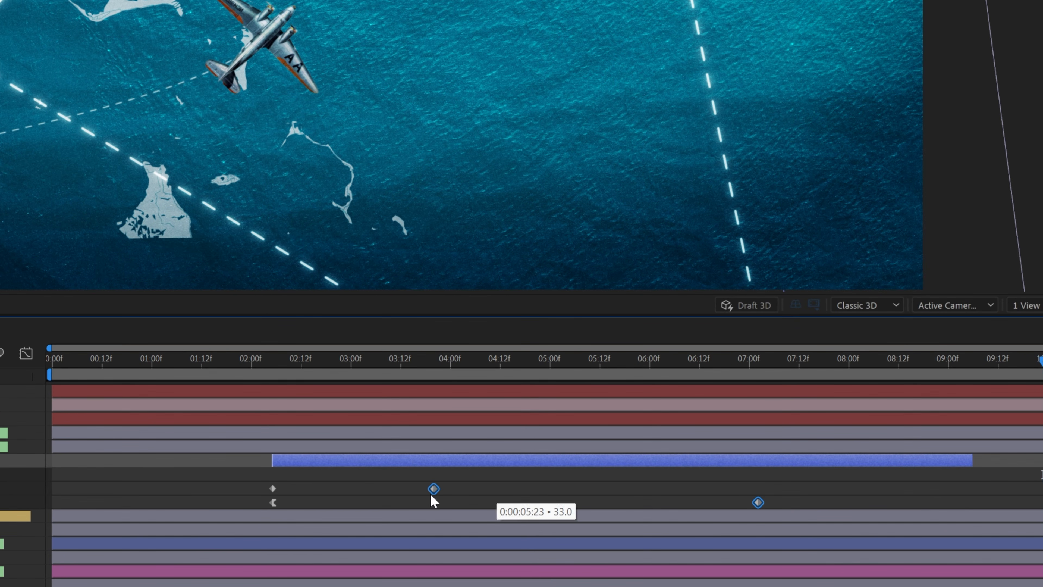
click(507, 485)
click(758, 503)
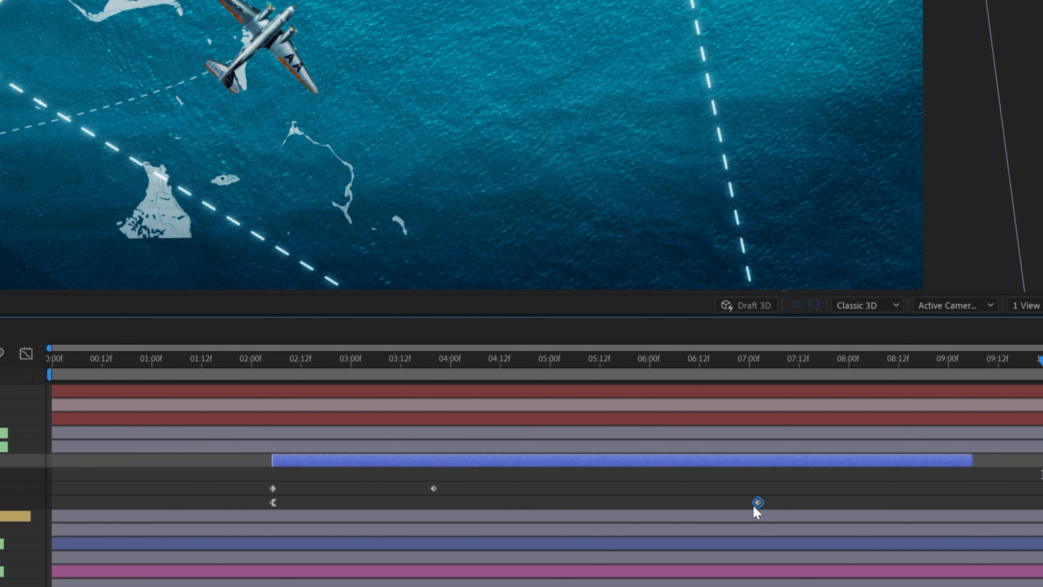
drag(758, 503, 434, 502)
Shorten the Crash Site Circle layer and its end keyframes to about 2.4 seconds and slide it to finish at the composition's end.
drag(972, 460, 505, 502)
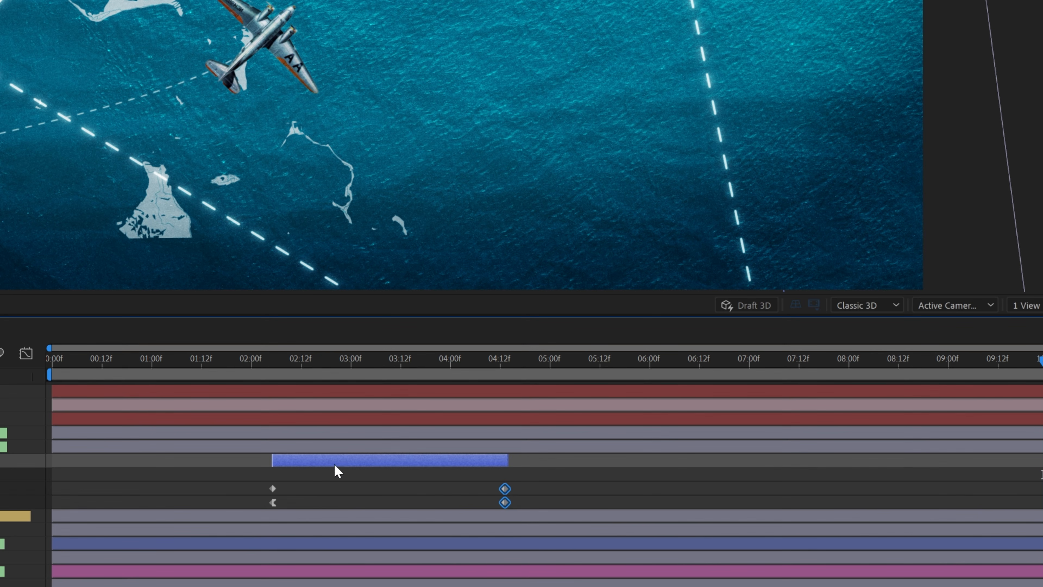
drag(320, 466, 859, 465)
click(938, 356)
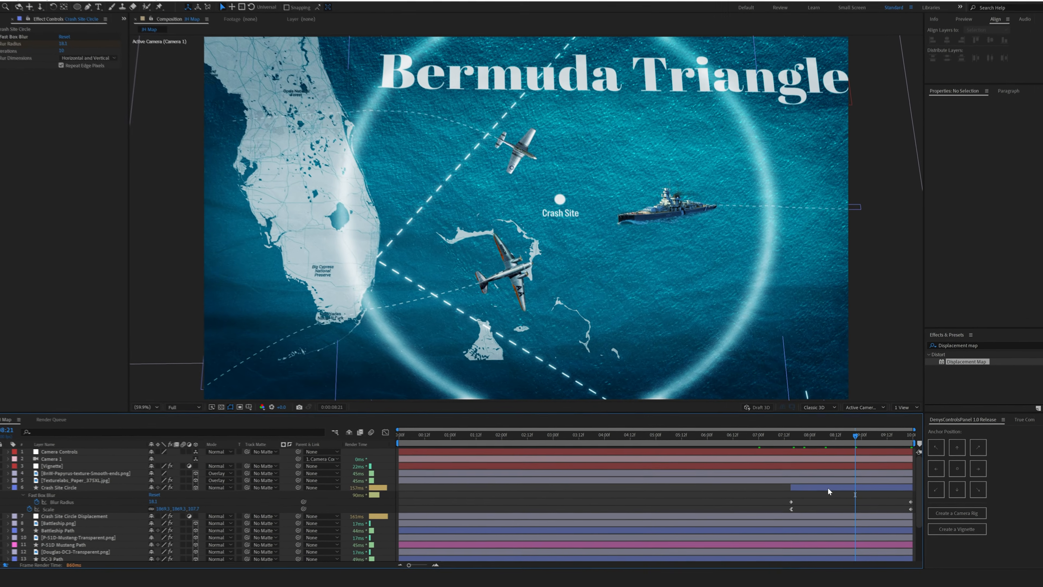
Add a 100% Opacity keyframe to the Crash Site Circle shortly after it appears, lower its opacity at 0:00:09:23, and check the fade.
click(828, 487)
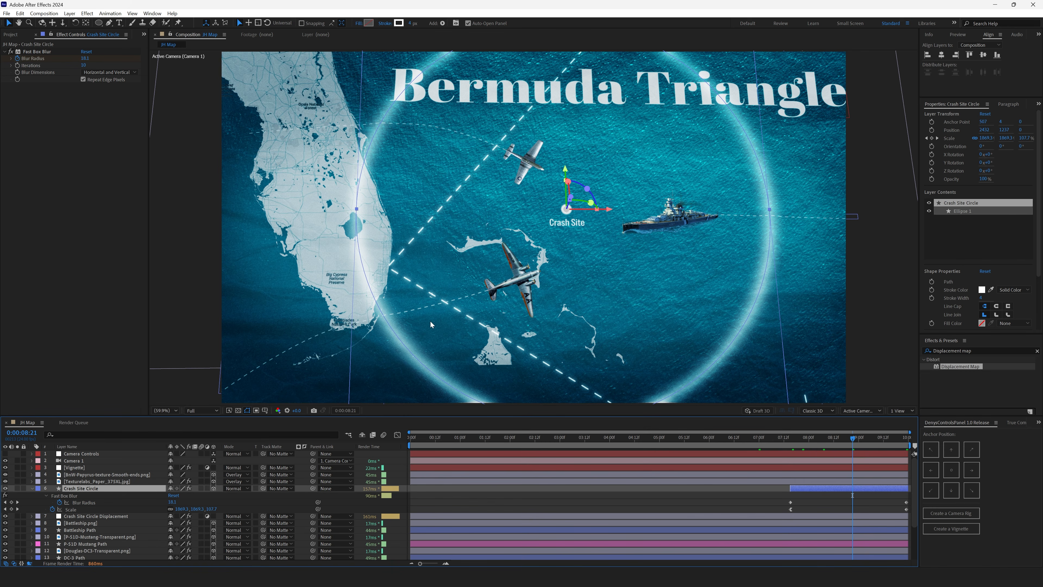
key(t)
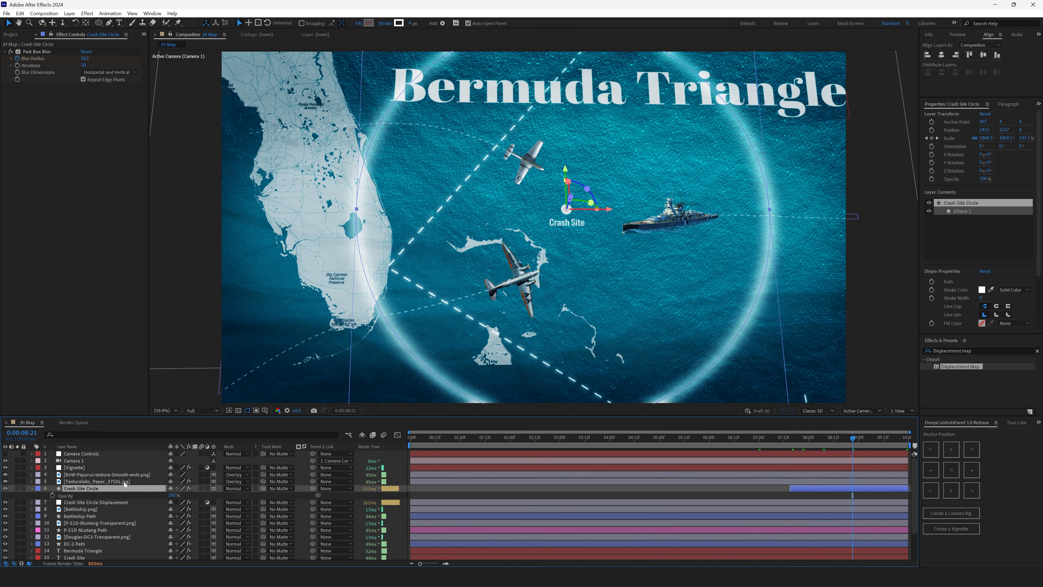
drag(852, 438, 801, 438)
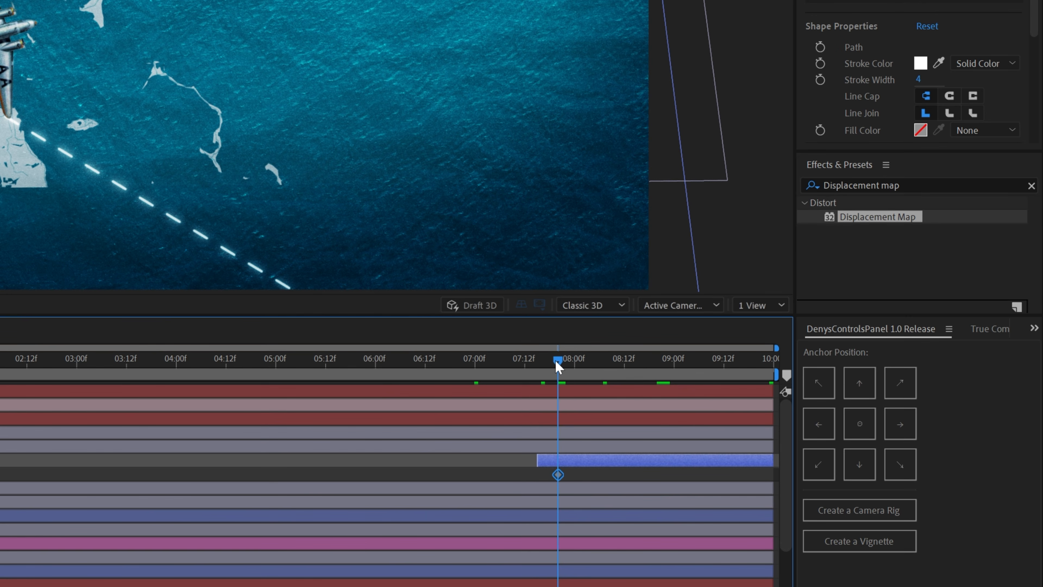
drag(558, 360, 773, 360)
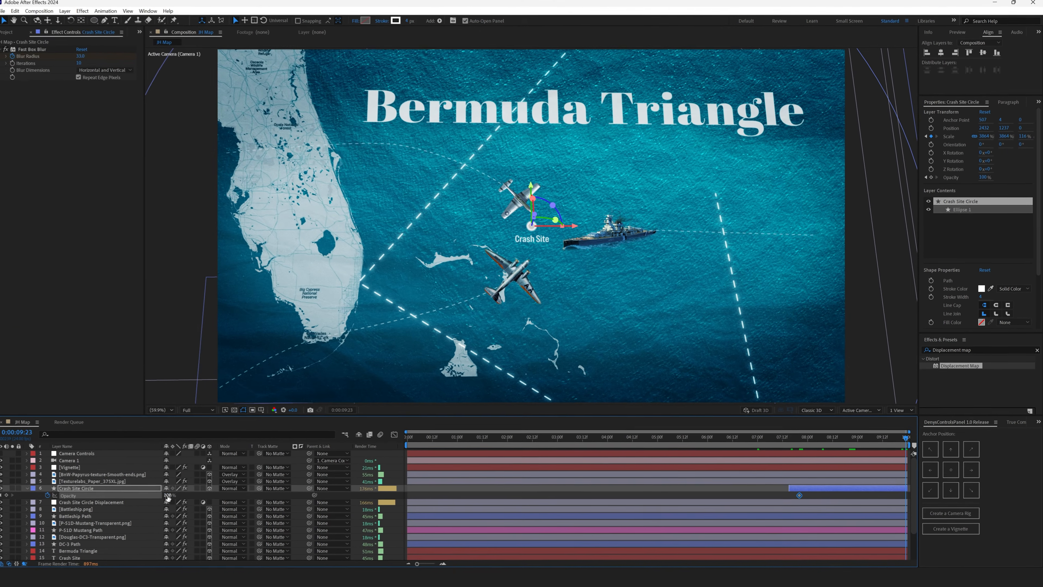
click(866, 443)
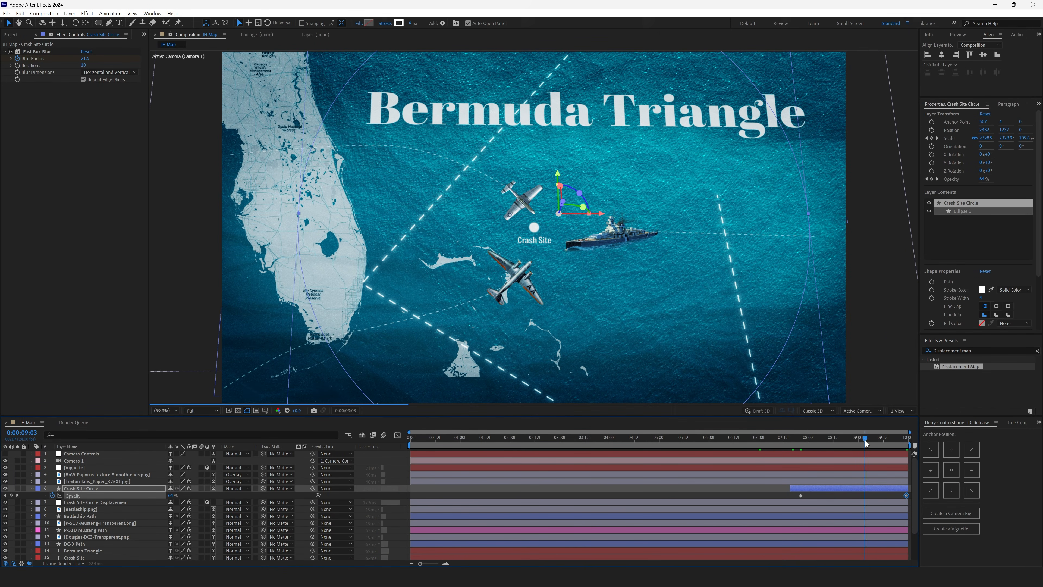
Set the Crash Site Circle's last Opacity keyframe, at 0:00:09:23, to 20%.
click(17, 495)
click(171, 495)
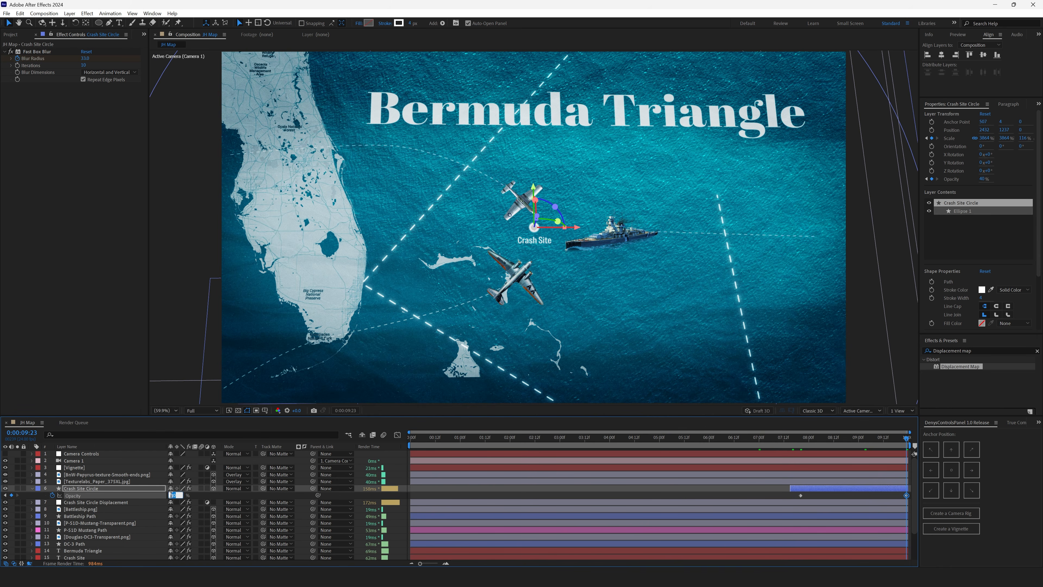
text(20)
key(Return)
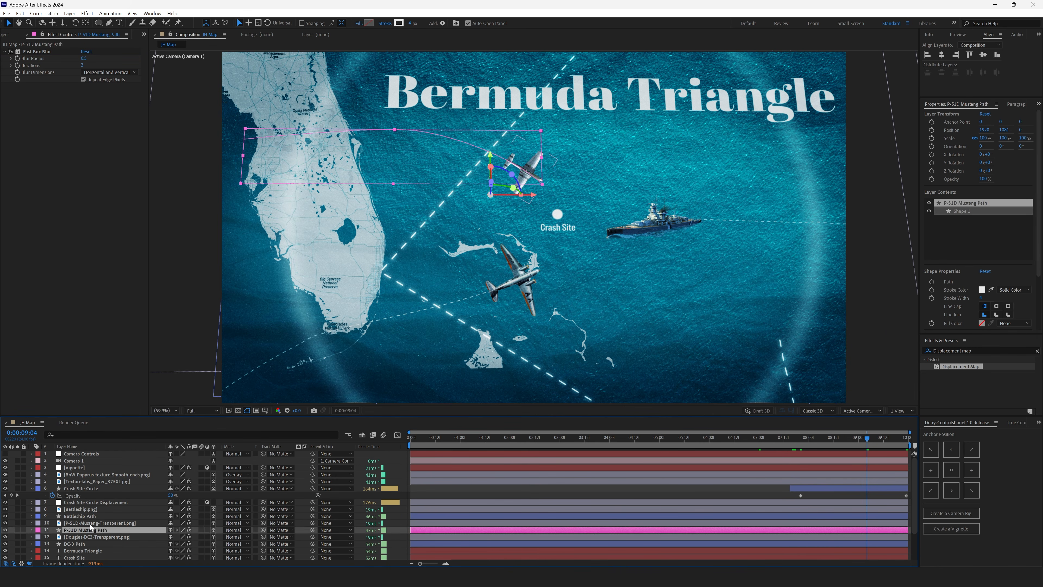
Set the Z position of the Douglas DC-3 layer's first Position keyframe at 0:00:00:00 to -50.
click(91, 524)
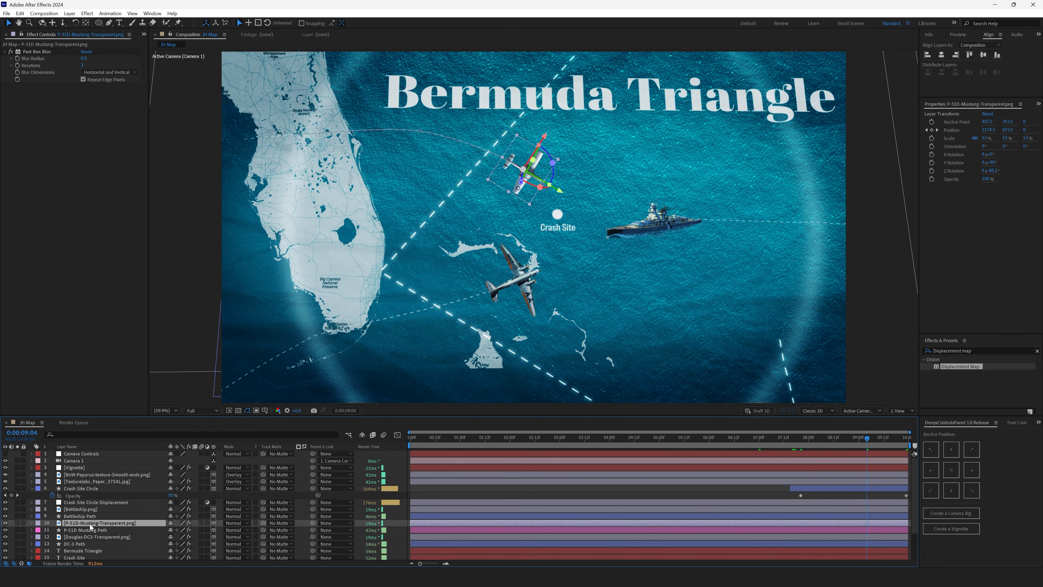
click(99, 538)
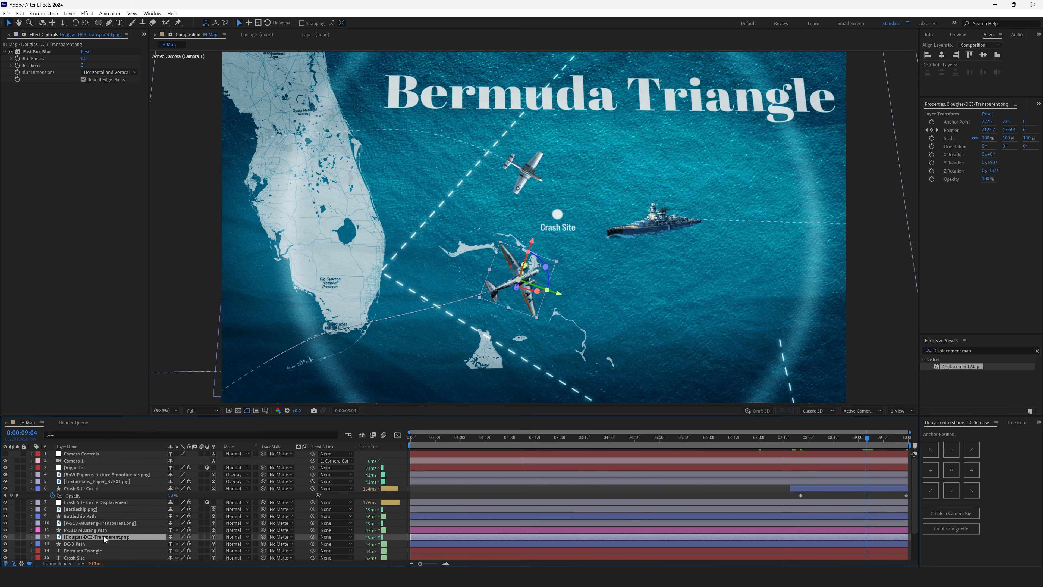
key(p)
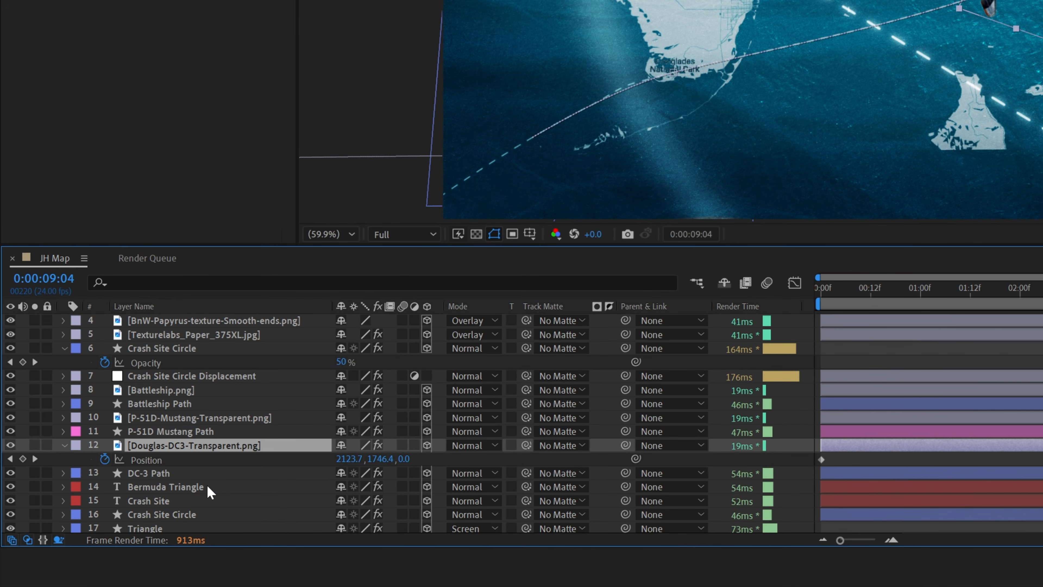
key(Home)
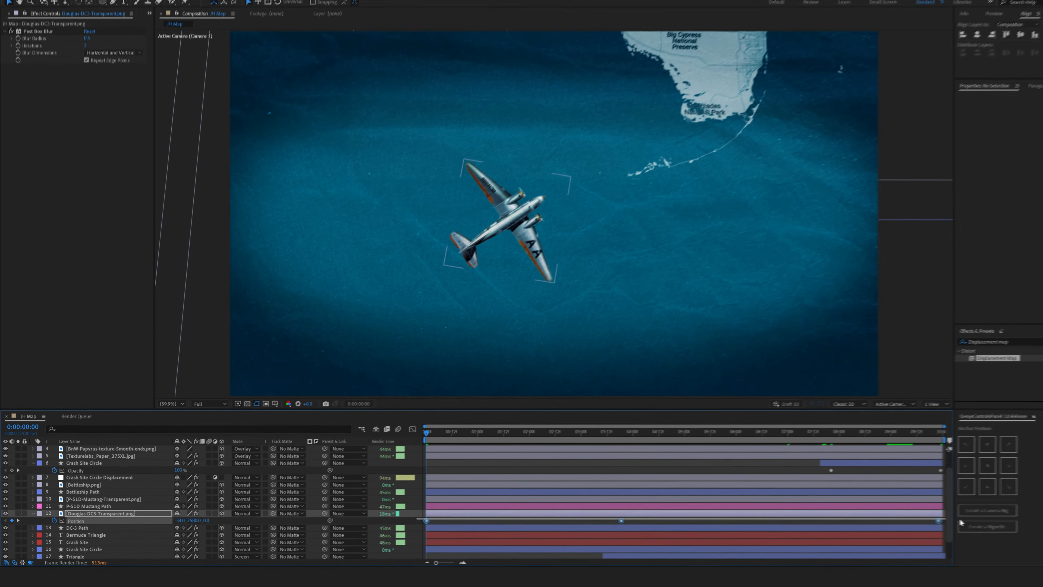
click(396, 514)
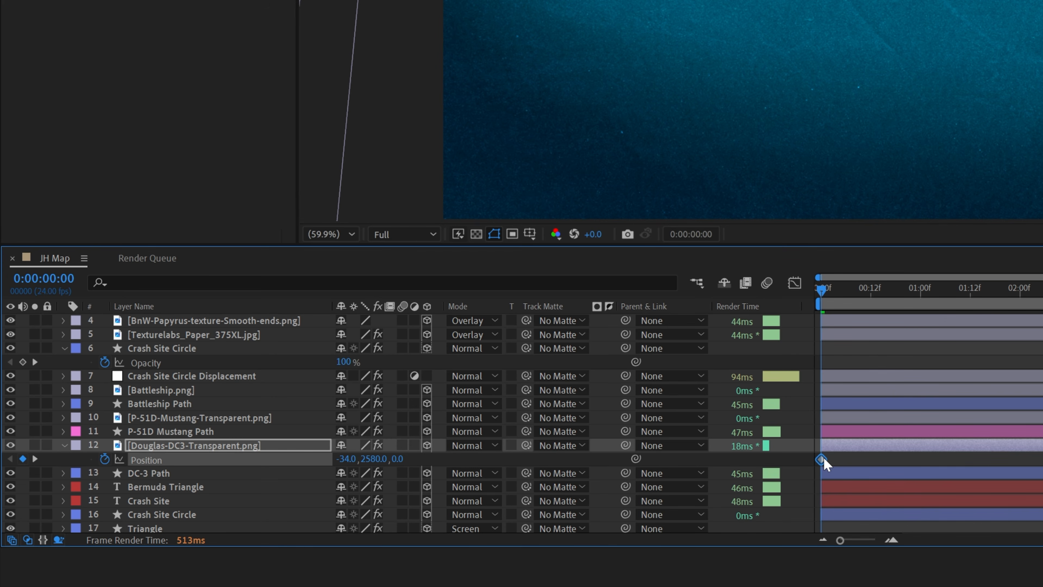
drag(403, 460, 360, 461)
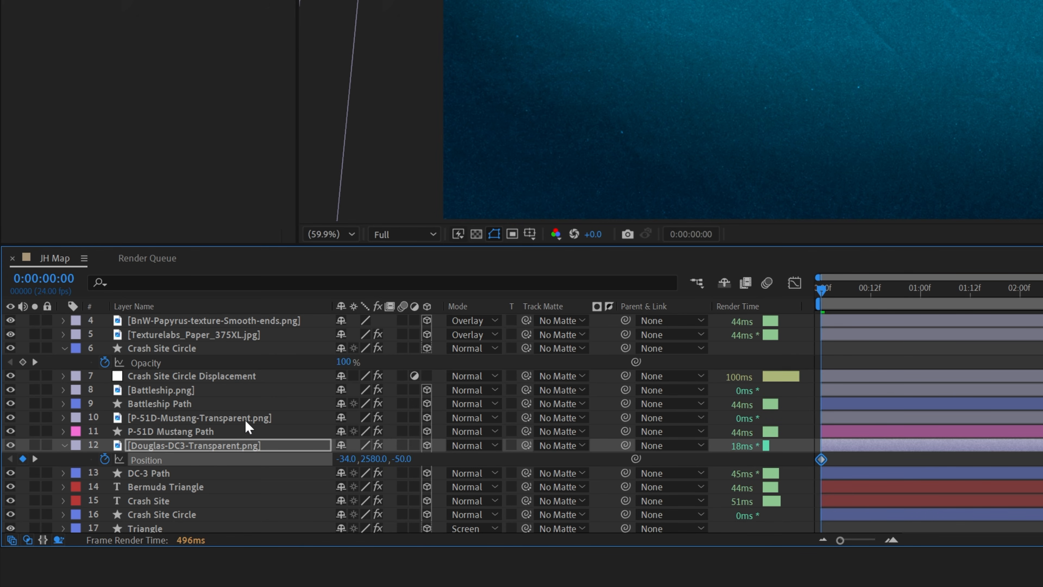
Set the Z position of the P-51D Mustang image layer's first Position keyframe to -50.
click(248, 424)
key(p)
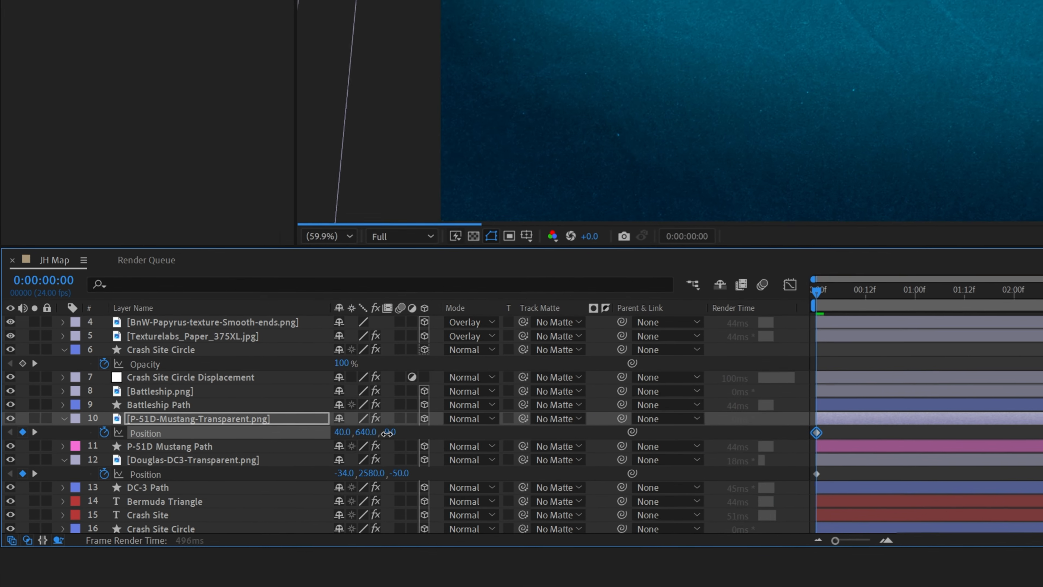
drag(386, 434, 378, 434)
Lower the Z position value of the Battleship image layer's first Position keyframe at 0:00:00:00.
click(177, 392)
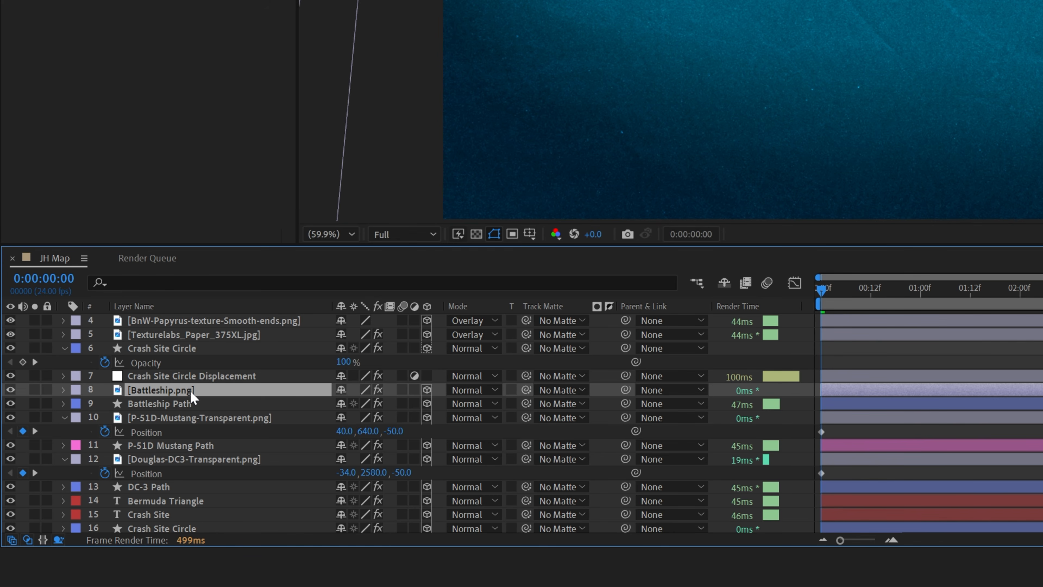
key(p)
click(146, 405)
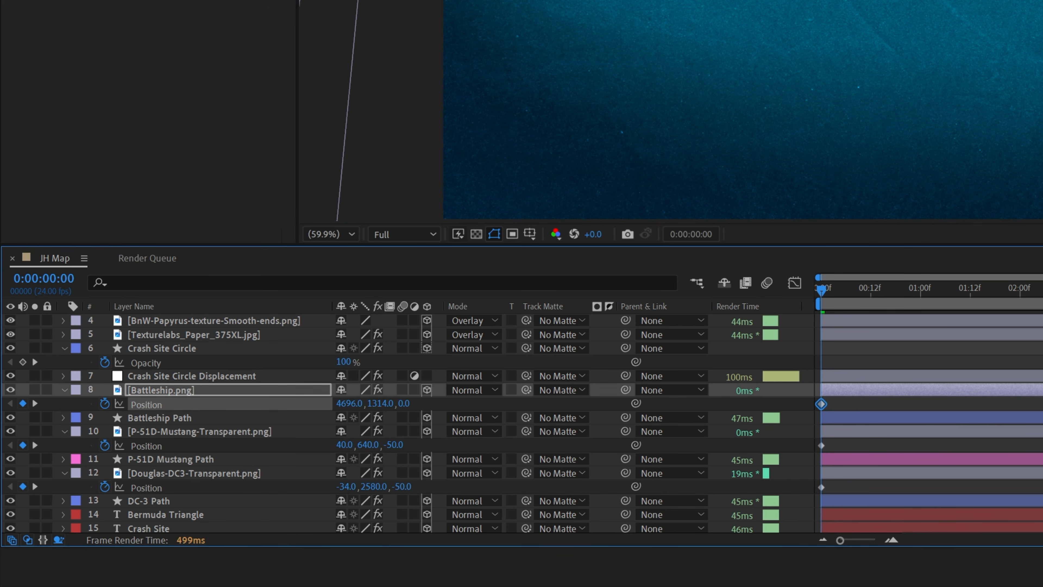
drag(404, 403, 382, 405)
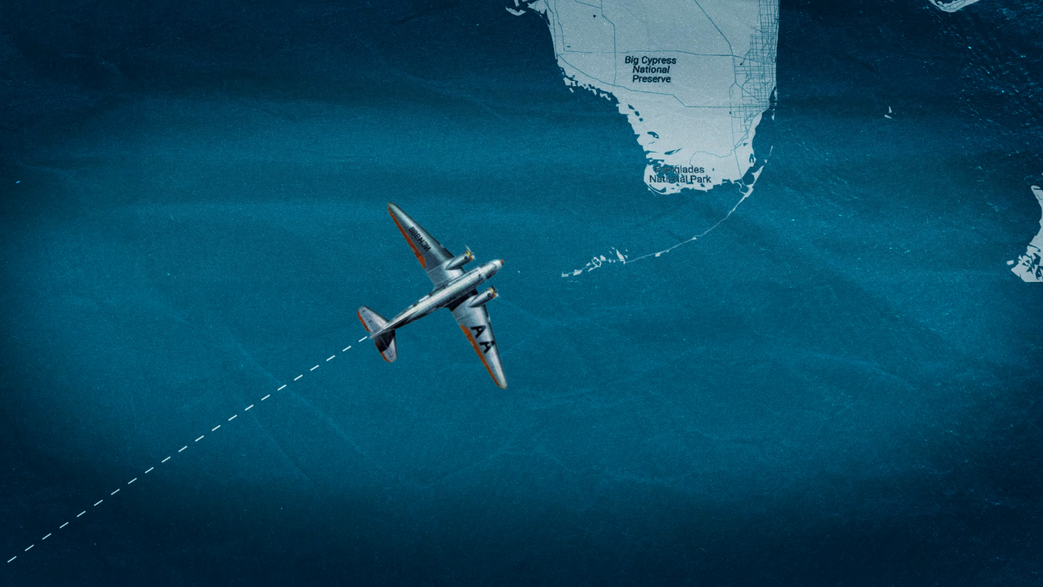